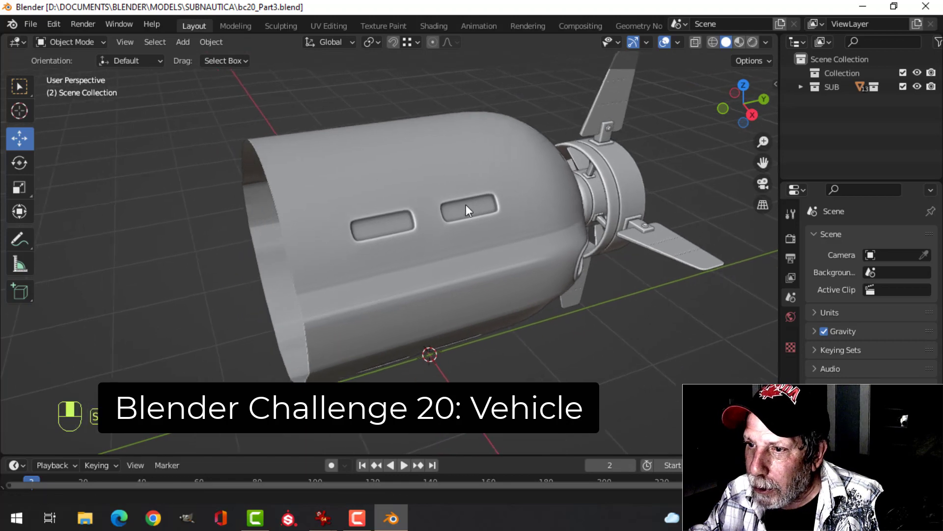
Extrude the open front edge loop of the submarine hull about 1.83 m forward along the Y axis.
{"action": "left_click", "coordinate": [288, 162]}
{"action": "key", "text": "Tab"}
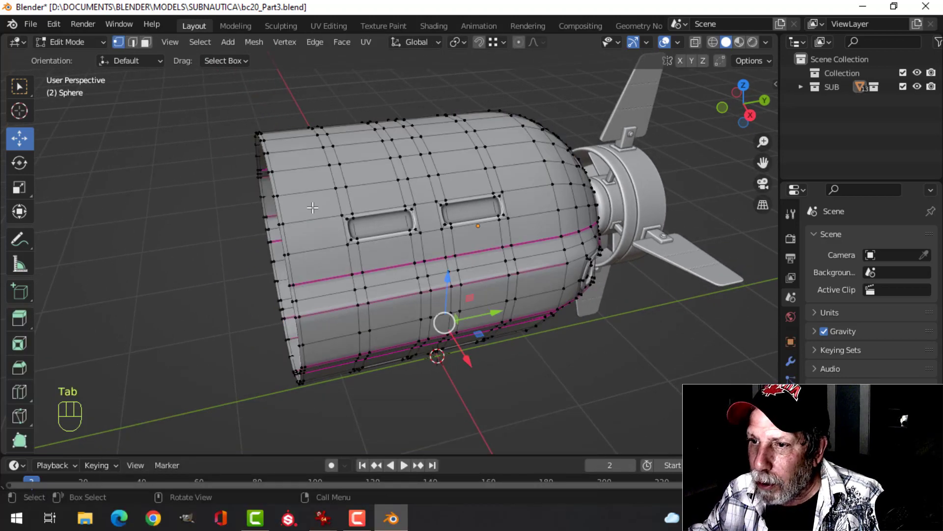
{"action": "key", "text": "alt+a"}
{"action": "key", "text": "2"}
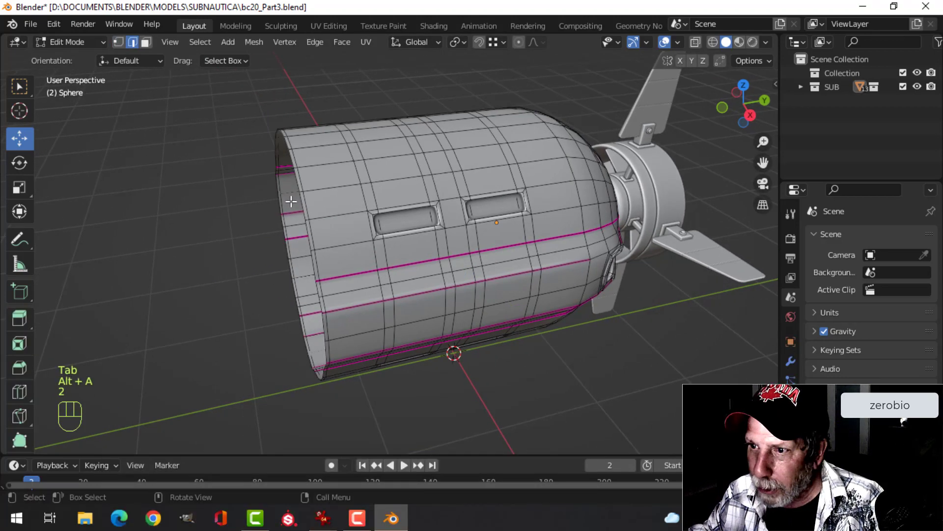
{"action": "middle_click_drag", "start_coordinate": [309, 180], "coordinate": [359, 244]}
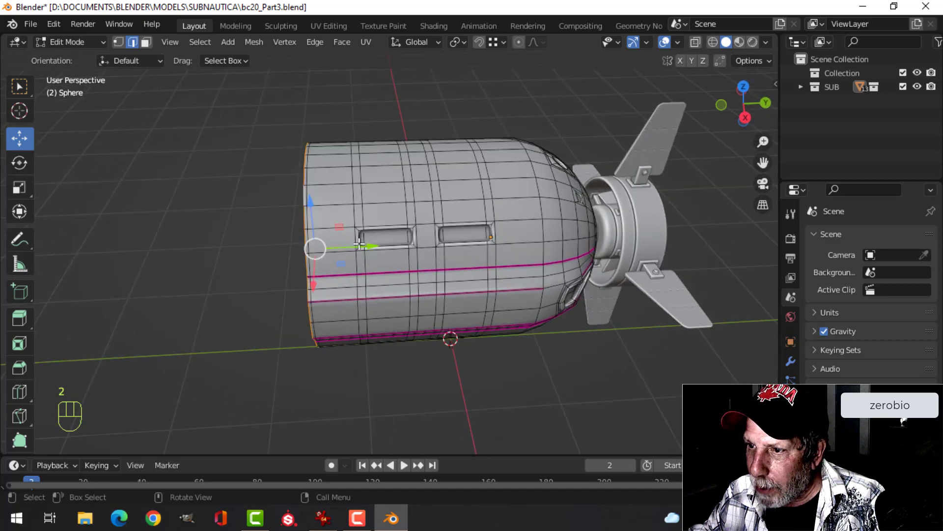
{"action": "left_click_drag", "start_coordinate": [376, 249], "coordinate": [268, 253]}
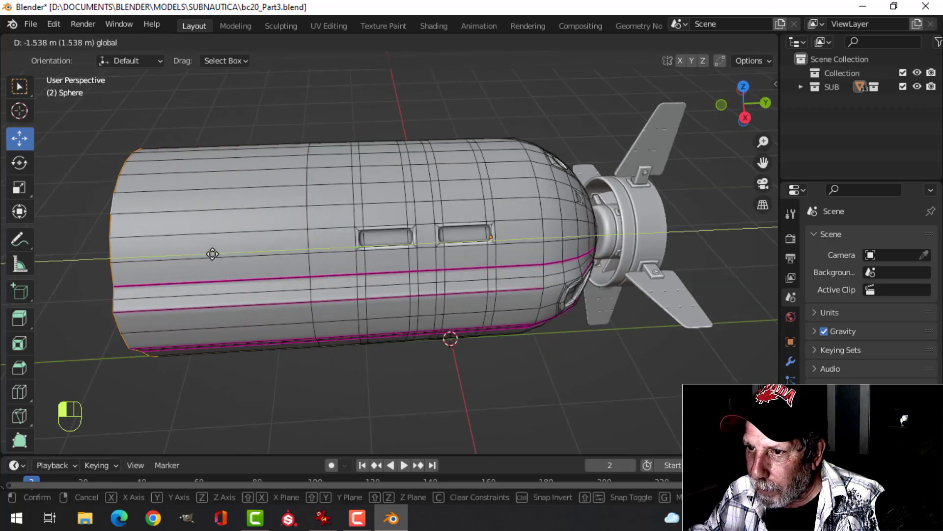
{"action": "left_click_drag", "start_coordinate": [184, 256], "coordinate": [183, 256]}
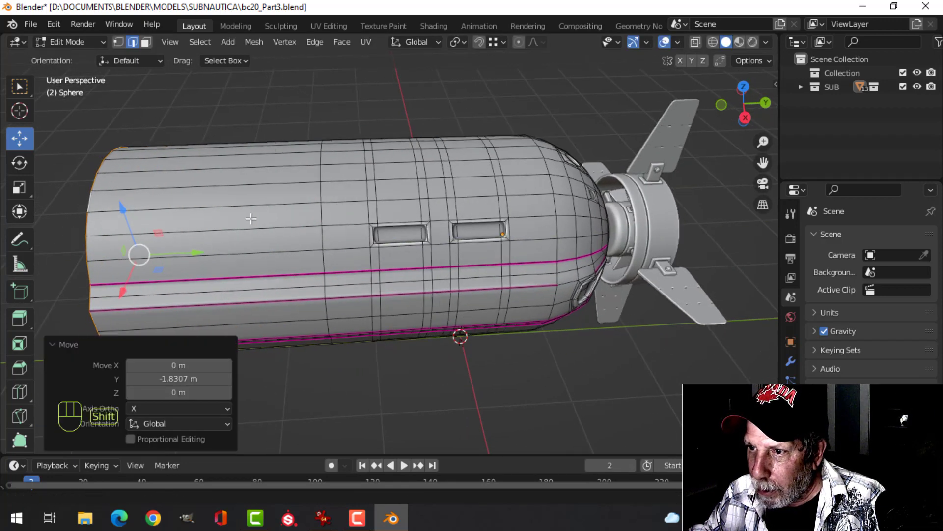
Add one edge loop to the new hull section close to its open end, with a slide factor of about -0.883.
{"action": "scroll", "coordinate": [267, 197], "scroll_direction": "up", "scroll_amount": 5, "text": "ctrl"}
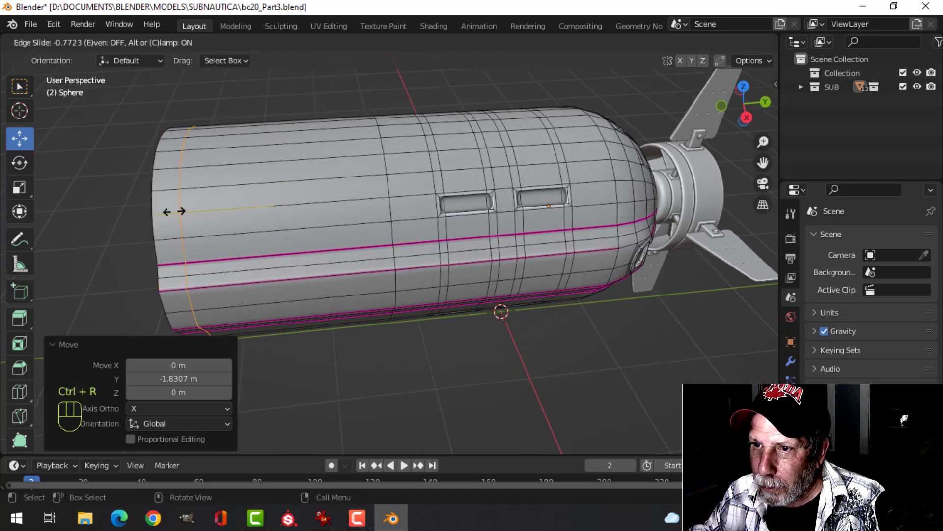
{"action": "left_click", "coordinate": [164, 213]}
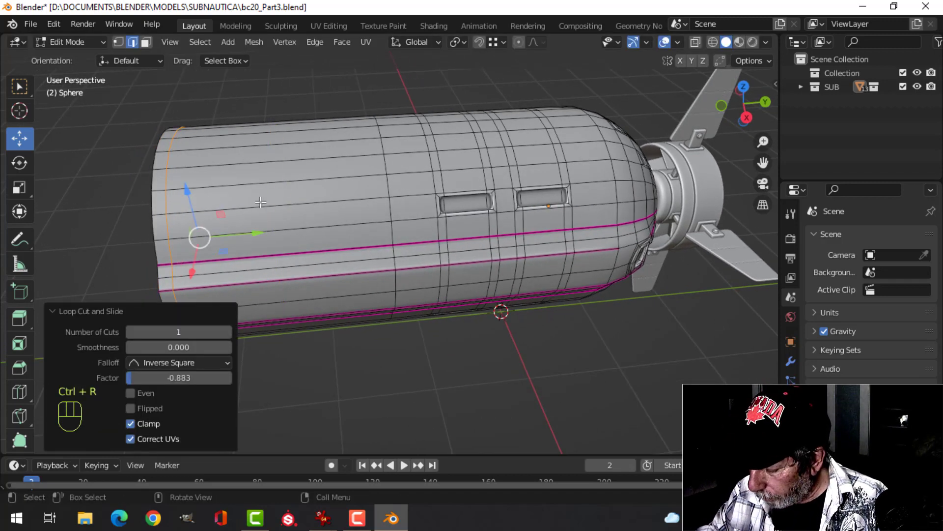
{"action": "key", "text": "KP_7"}
{"action": "key", "text": "alt+a"}
Select the four central faces on top of the new hull section and extrude them up about 0.5 m.
{"action": "middle_click_drag", "start_coordinate": [419, 269], "coordinate": [429, 265], "text": "shift"}
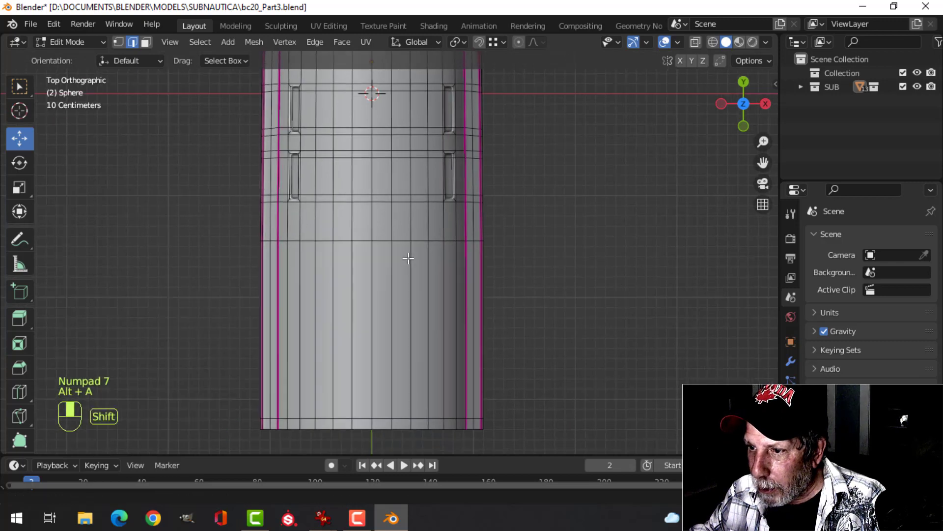
{"action": "scroll", "coordinate": [411, 243], "scroll_direction": "up", "scroll_amount": 2}
{"action": "key", "text": "3"}
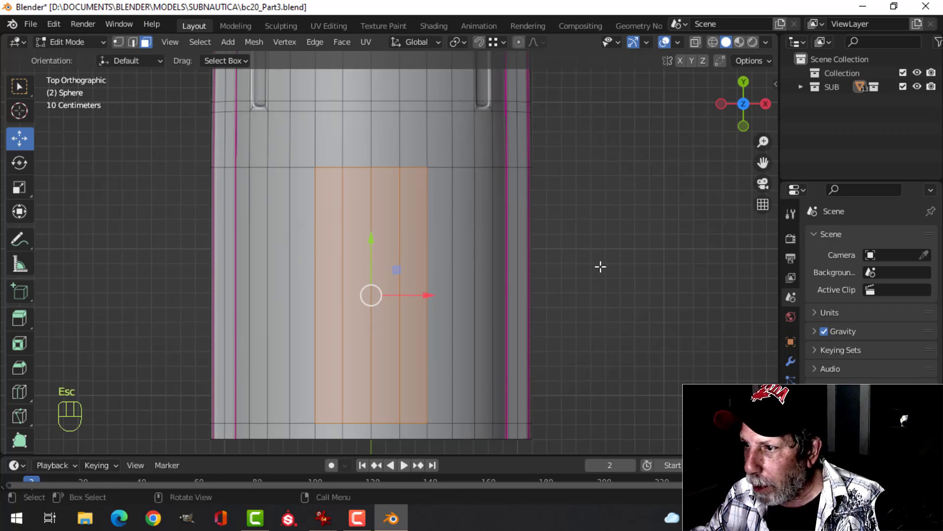
{"action": "middle_click_drag", "start_coordinate": [600, 267], "coordinate": [457, 242]}
{"action": "key", "text": "e"}
{"action": "left_click", "coordinate": [468, 171]}
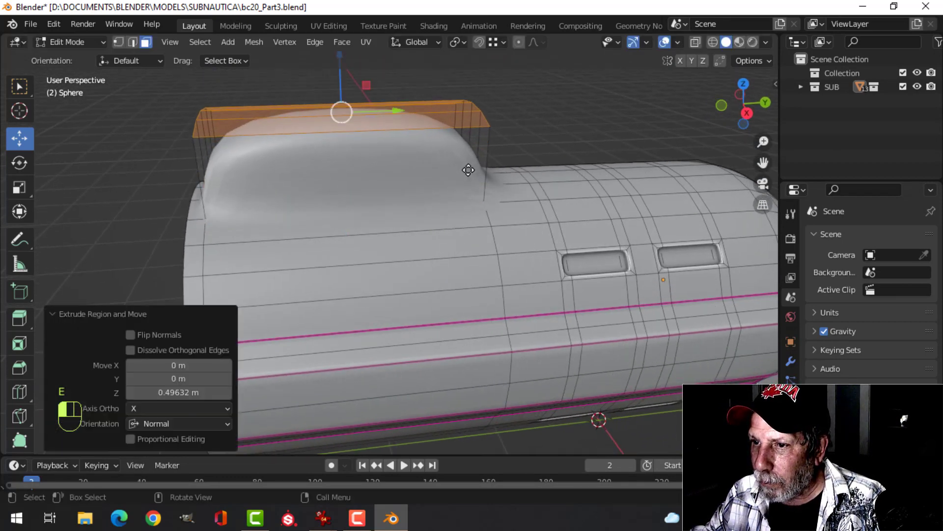
Select the raised block's rear top vertices and move them forward along Y to slope its back.
{"action": "middle_click_drag", "start_coordinate": [468, 171], "coordinate": [480, 212]}
{"action": "key", "text": "1"}
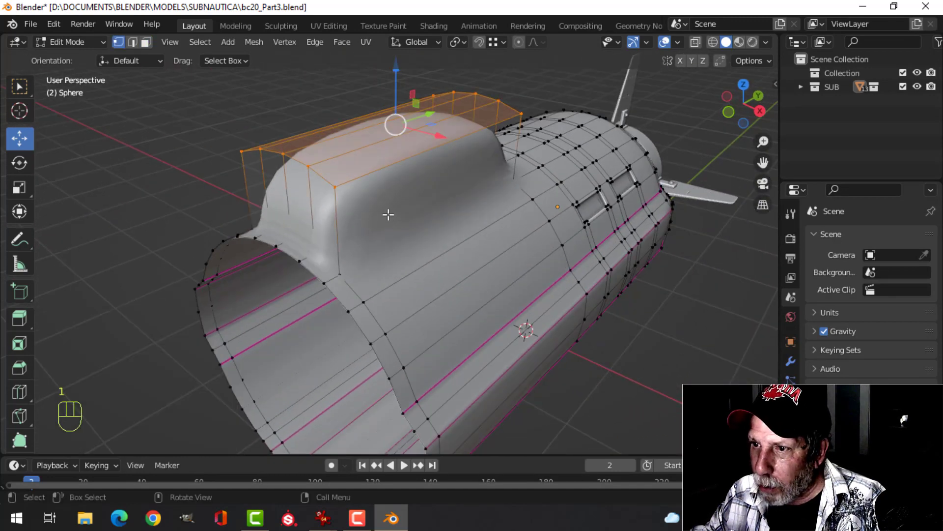
{"action": "middle_click_drag", "start_coordinate": [387, 212], "coordinate": [345, 236]}
{"action": "key", "text": "alt+a"}
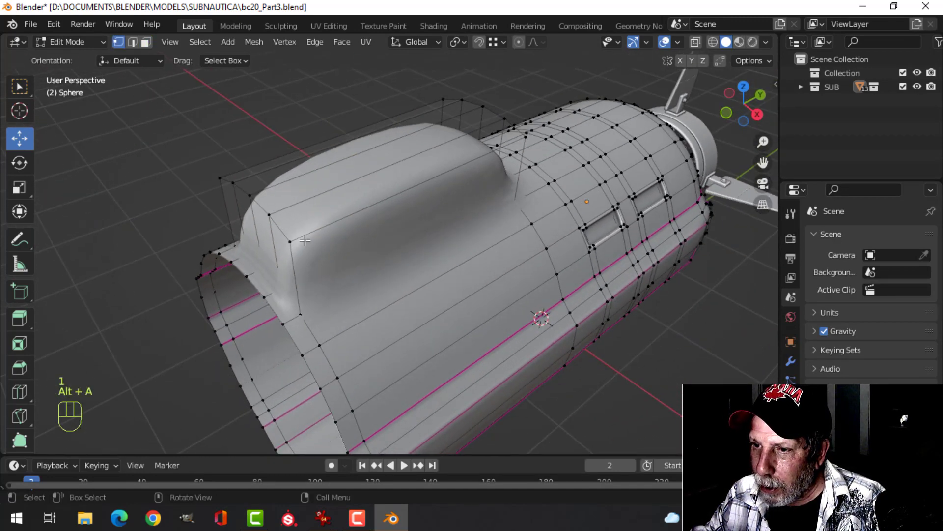
{"action": "middle_click_drag", "start_coordinate": [476, 196], "coordinate": [386, 198]}
{"action": "key", "text": "alt+a"}
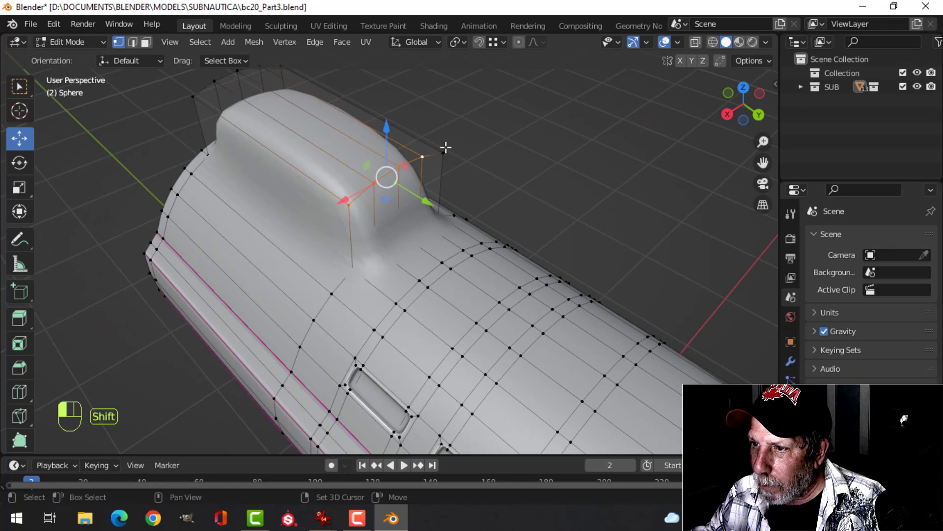
{"action": "middle_click_drag", "start_coordinate": [445, 148], "coordinate": [420, 219]}
{"action": "key", "text": "g"}
{"action": "key", "text": "y"}
{"action": "left_click", "coordinate": [451, 192]}
Move the two front top corner vertices of the raised block toward the rear along Y.
{"action": "left_click", "coordinate": [308, 195]}
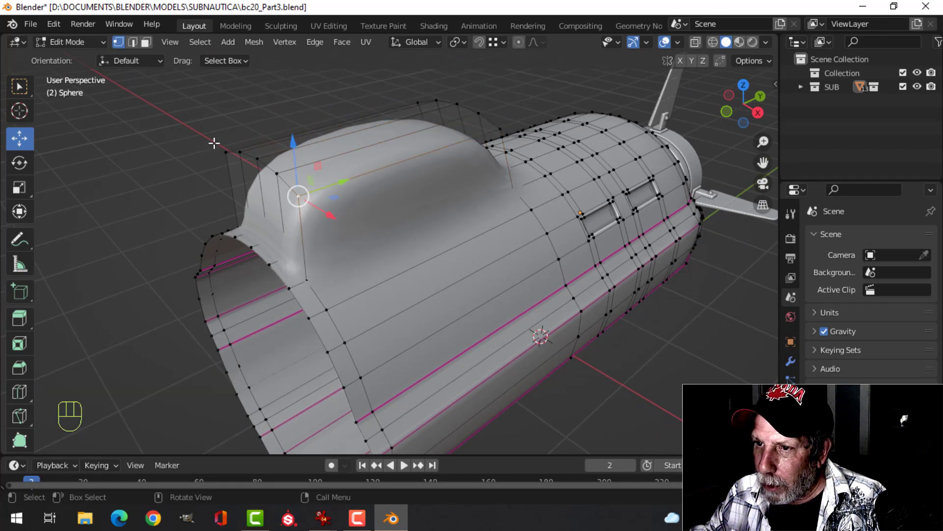
{"action": "middle_click_drag", "start_coordinate": [389, 189], "coordinate": [377, 251]}
{"action": "key", "text": "KP_7"}
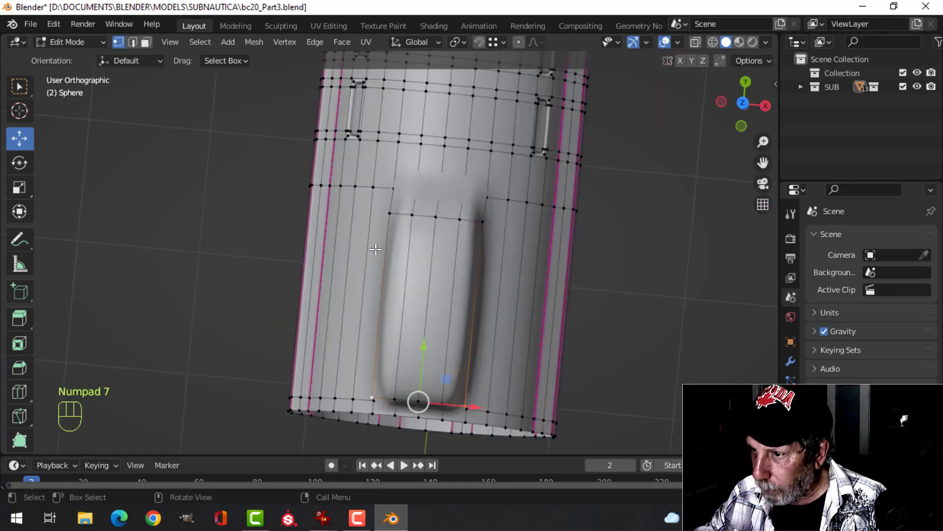
{"action": "scroll", "coordinate": [337, 235], "scroll_direction": "up", "scroll_amount": 2}
{"action": "middle_click_drag", "start_coordinate": [501, 339], "coordinate": [348, 154], "text": "shift"}
{"action": "scroll", "coordinate": [348, 155], "scroll_direction": "up", "scroll_amount": 2}
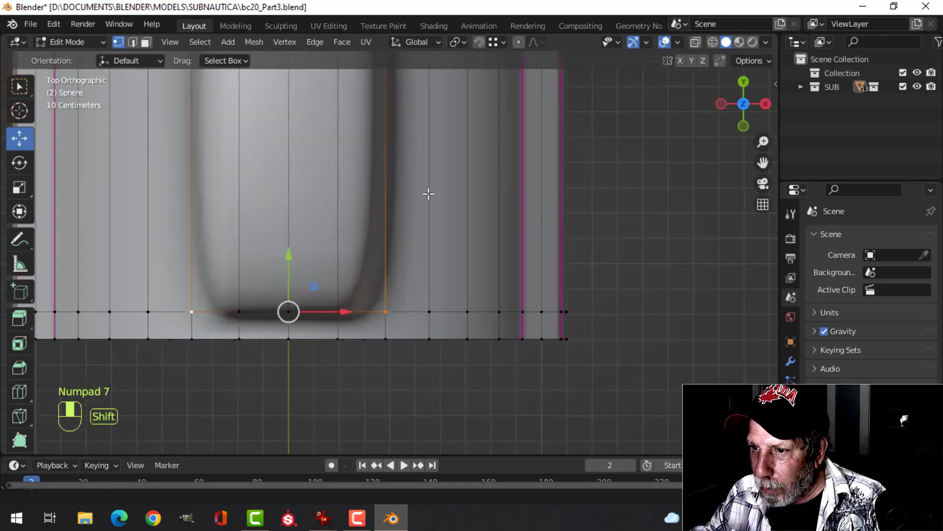
{"action": "middle_click_drag", "start_coordinate": [428, 194], "coordinate": [368, 263], "text": "shift"}
{"action": "left_click_drag", "start_coordinate": [350, 260], "coordinate": [342, 205]}
Move the raised block's front base corner vertices about 0.24 m rearward along Y.
{"action": "mouse_move", "coordinate": [342, 204]}
{"action": "middle_mouse_down"}
{"action": "mouse_move", "coordinate": [375, 211]}
{"action": "mouse_move", "coordinate": [353, 122]}
{"action": "mouse_move", "coordinate": [389, 202]}
{"action": "mouse_move", "coordinate": [414, 199]}
{"action": "mouse_move", "coordinate": [360, 195]}
{"action": "mouse_move", "coordinate": [317, 214]}
{"action": "mouse_move", "coordinate": [396, 196]}
{"action": "mouse_move", "coordinate": [346, 190]}
{"action": "middle_mouse_up"}
{"action": "left_click", "coordinate": [307, 226]}
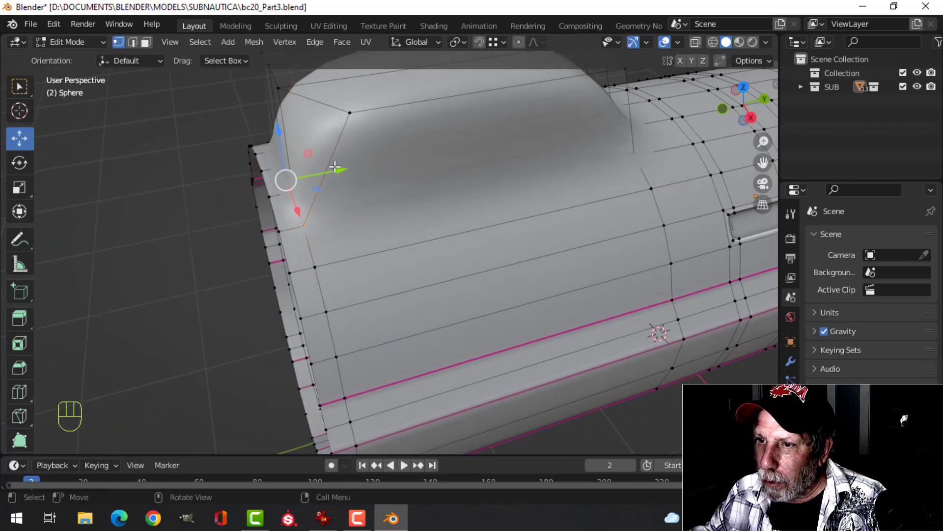
{"action": "left_click_drag", "start_coordinate": [335, 168], "coordinate": [385, 155]}
{"action": "middle_click_drag", "start_coordinate": [385, 155], "coordinate": [354, 171]}
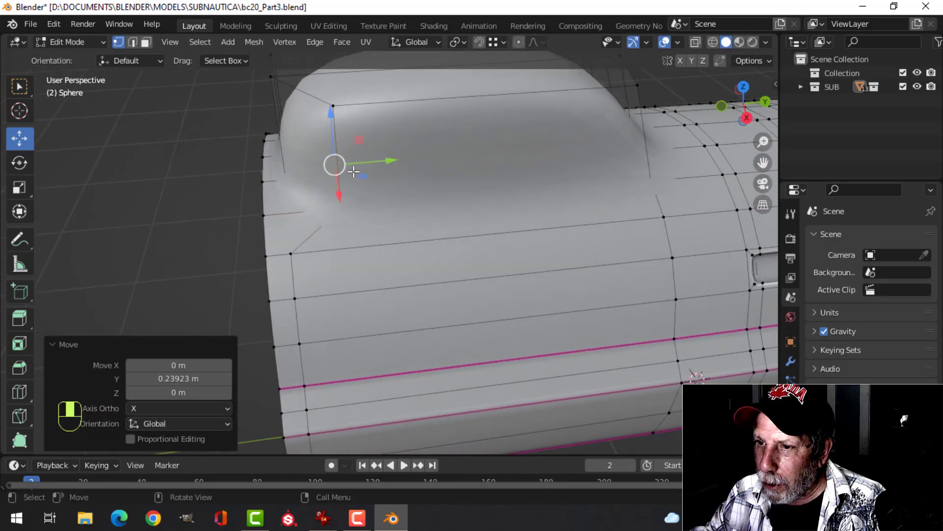
Move the pair of hull vertices just below the block's front base corners about 0.3 m rearward along Y.
{"action": "left_click", "coordinate": [293, 252]}
{"action": "scroll", "coordinate": [343, 261], "scroll_direction": "down", "scroll_amount": 5}
{"action": "middle_click_drag", "start_coordinate": [343, 260], "coordinate": [536, 240]}
{"action": "middle_click_drag", "start_coordinate": [433, 258], "coordinate": [491, 258]}
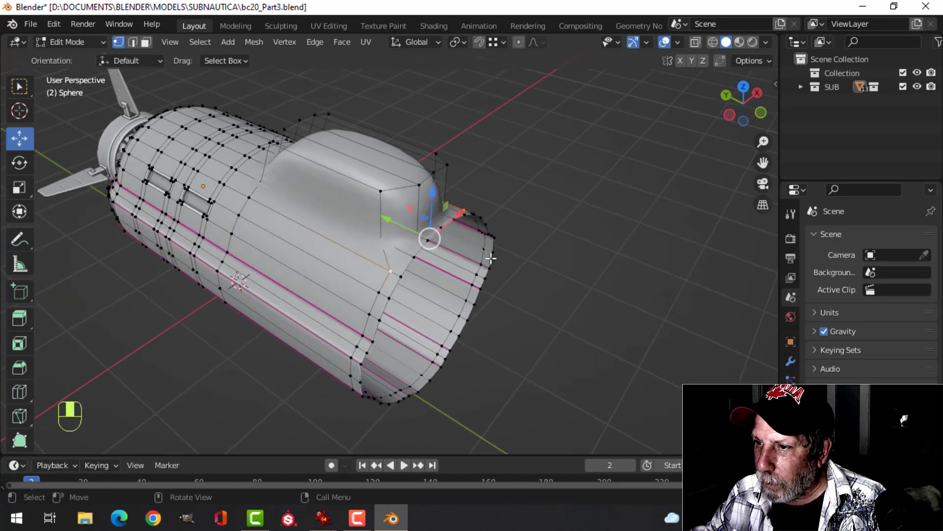
{"action": "left_click_drag", "start_coordinate": [386, 223], "coordinate": [352, 213]}
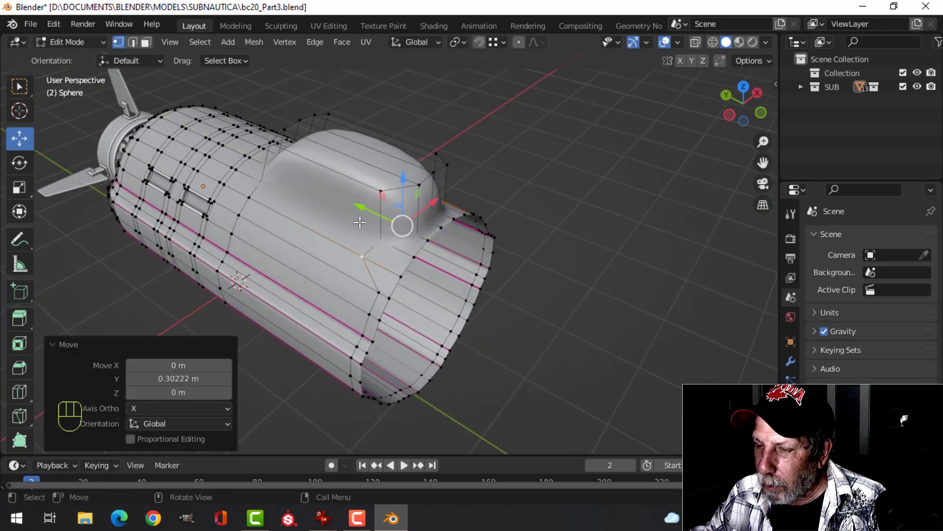
{"action": "middle_click_drag", "start_coordinate": [359, 223], "coordinate": [413, 214]}
Select the remaining vertices of the front hull loop below the block and move them rearward along Y, checking the shape in Object Mode.
{"action": "key", "text": "alt+a"}
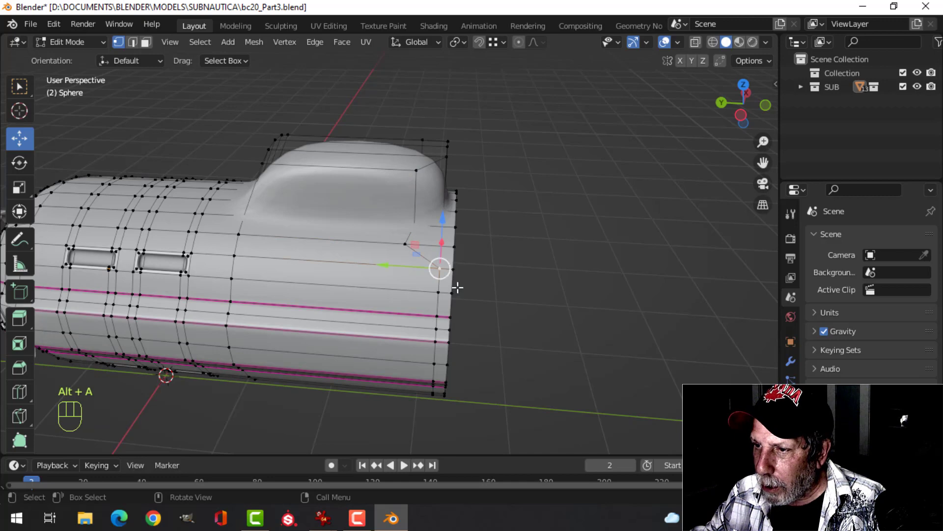
{"action": "middle_click_drag", "start_coordinate": [458, 287], "coordinate": [466, 249]}
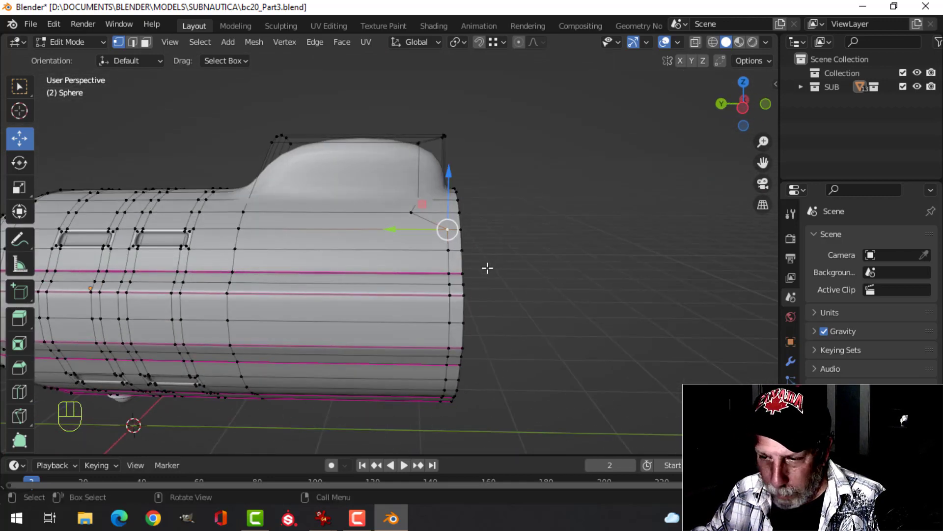
{"action": "left_click", "coordinate": [485, 338], "text": "ctrl"}
{"action": "middle_click_drag", "start_coordinate": [486, 338], "coordinate": [467, 262]}
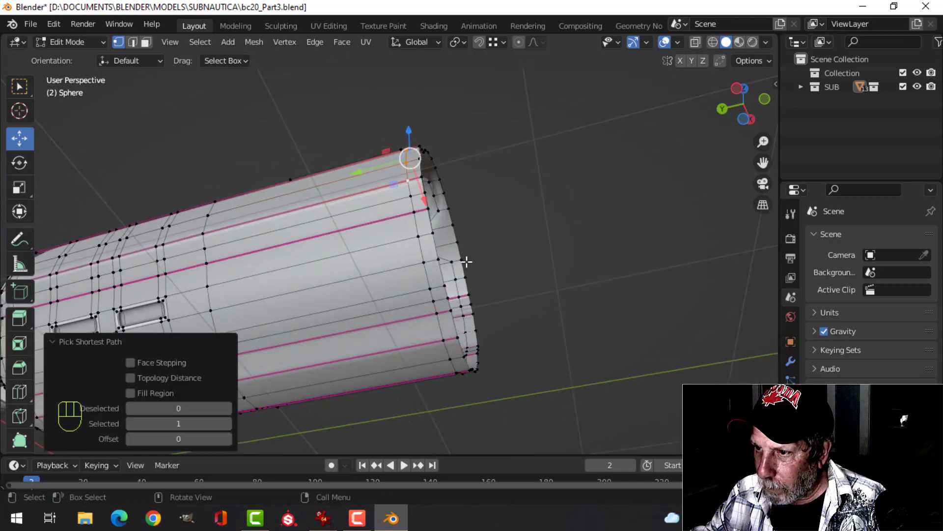
{"action": "middle_click_drag", "start_coordinate": [530, 328], "coordinate": [352, 267]}
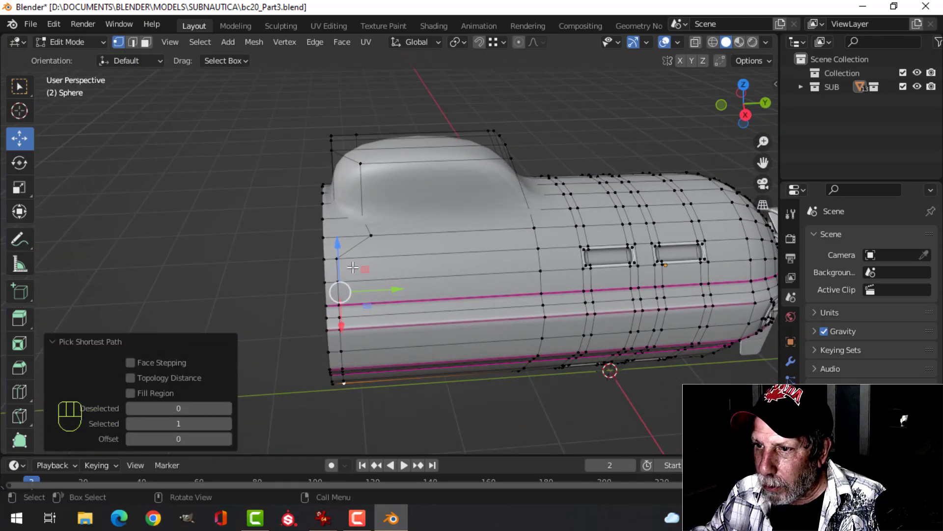
{"action": "left_click_drag", "start_coordinate": [388, 300], "coordinate": [493, 268]}
{"action": "key", "text": "Tab"}
{"action": "middle_click_drag", "start_coordinate": [493, 267], "coordinate": [364, 267]}
{"action": "key", "text": "Tab"}
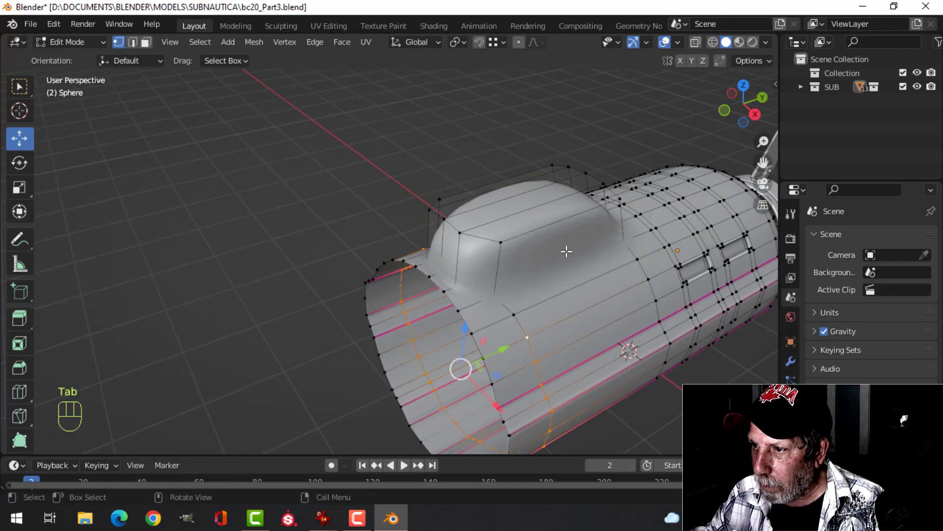
Add an edge loop around the raised block's sides close to its base and check the shape in Object Mode.
{"action": "middle_click_drag", "start_coordinate": [567, 251], "coordinate": [368, 238], "text": "shift"}
{"action": "middle_click_drag", "start_coordinate": [532, 263], "coordinate": [410, 207], "text": "shift"}
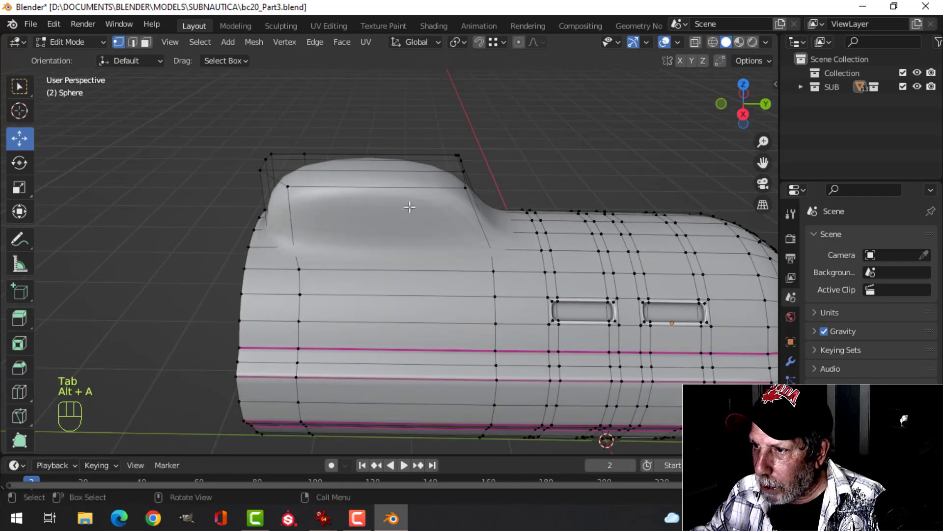
{"action": "left_click", "coordinate": [460, 210]}
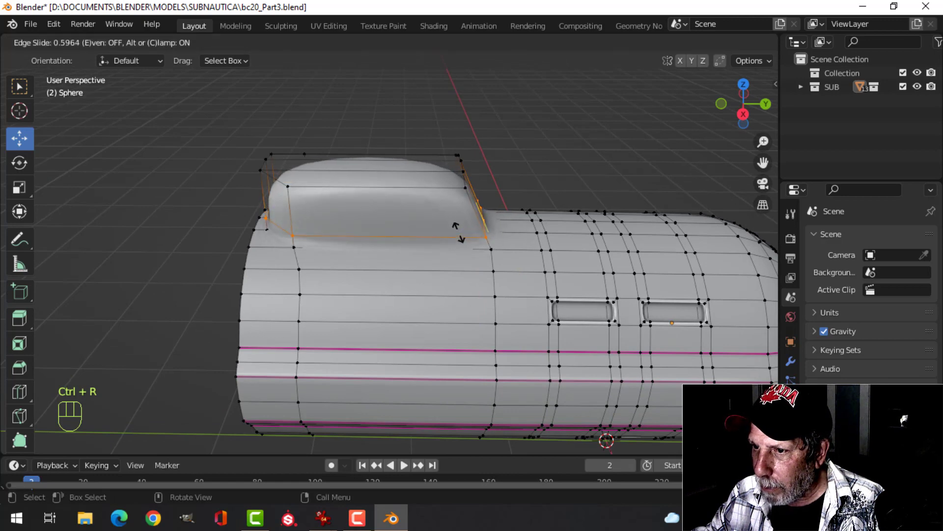
{"action": "left_click", "coordinate": [458, 234]}
{"action": "middle_click_drag", "start_coordinate": [494, 237], "coordinate": [395, 252]}
{"action": "key", "text": "Tab"}
{"action": "middle_click_drag", "start_coordinate": [581, 244], "coordinate": [343, 214]}
Dissolve the edge loop around the base of the raised block.
{"action": "key", "text": "Tab"}
{"action": "key", "text": "alt+a"}
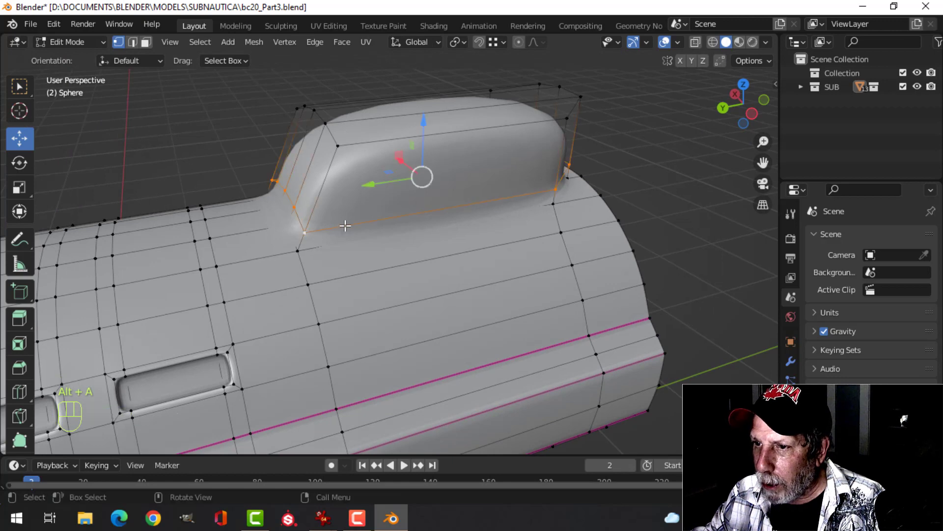
{"action": "key", "text": "x"}
{"action": "left_click", "coordinate": [299, 320]}
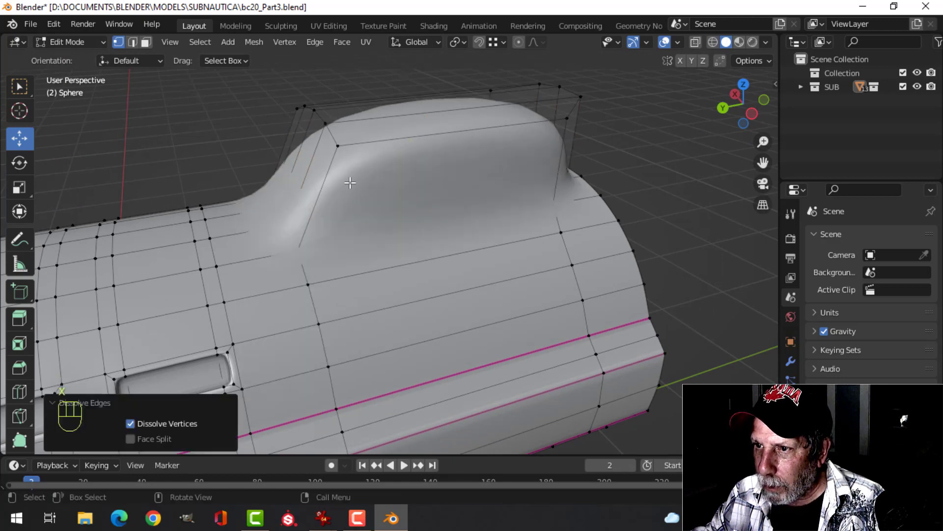
Move the raised block's two outer rear top corner vertices about 0.19 m forward along Y.
{"action": "left_click", "coordinate": [337, 146]}
{"action": "left_click", "coordinate": [294, 105], "text": "shift"}
{"action": "middle_click_drag", "start_coordinate": [413, 150], "coordinate": [411, 185]}
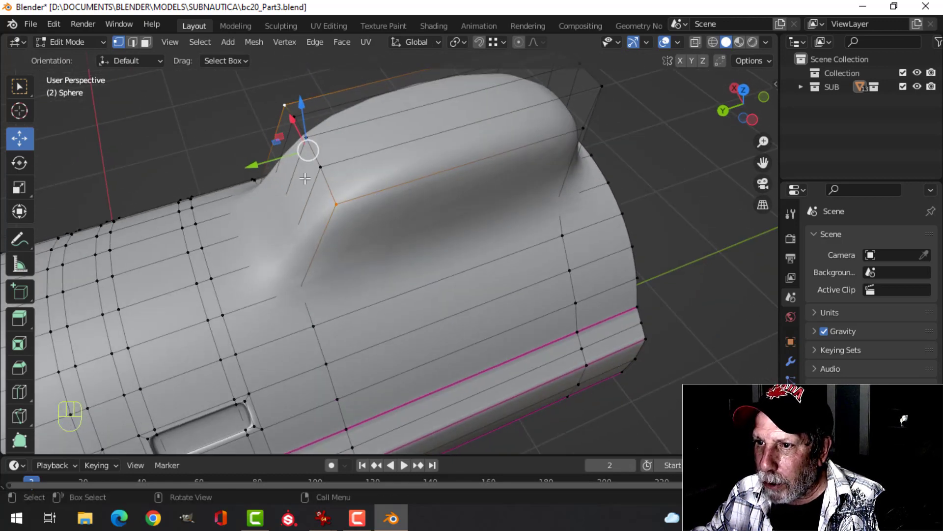
{"action": "left_click_drag", "start_coordinate": [245, 165], "coordinate": [282, 157]}
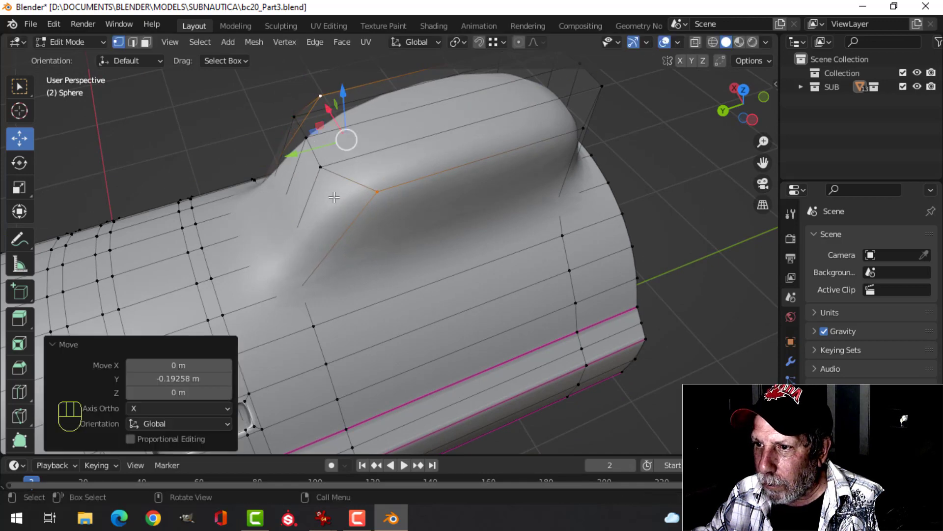
Select the hull vertex loop running down from the block's rear base corners and move it about 0.14 m forward along Y.
{"action": "middle_click_drag", "start_coordinate": [344, 142], "coordinate": [546, 242]}
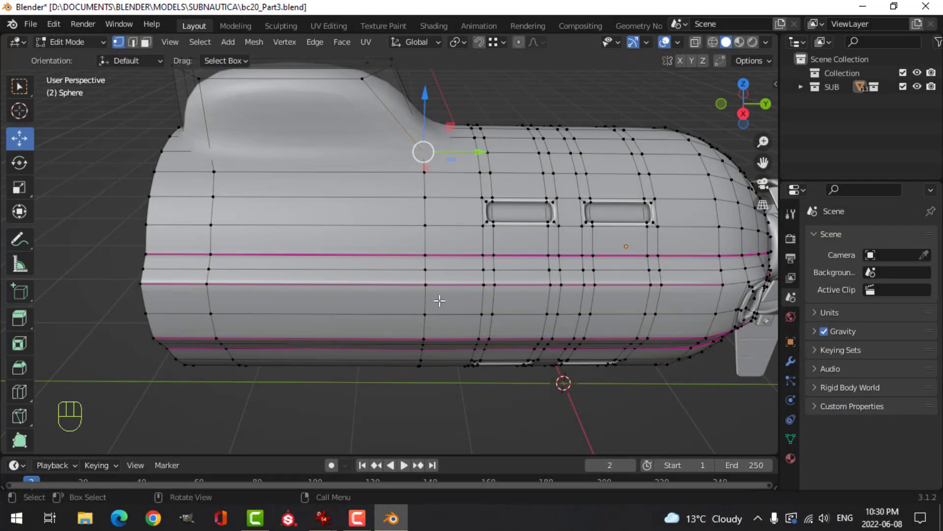
{"action": "left_click", "coordinate": [466, 149], "text": "ctrl"}
{"action": "middle_click_drag", "start_coordinate": [467, 148], "coordinate": [466, 74]}
{"action": "left_click", "coordinate": [424, 268], "text": "ctrl"}
{"action": "key", "text": "KP_3"}
{"action": "left_click_drag", "start_coordinate": [473, 274], "coordinate": [458, 275]}
Add two edge loops around the raised block, sliding the first toward its base, and inspect the result in Object Mode.
{"action": "middle_click_drag", "start_coordinate": [461, 179], "coordinate": [486, 206]}
{"action": "key", "text": "ctrl+r"}
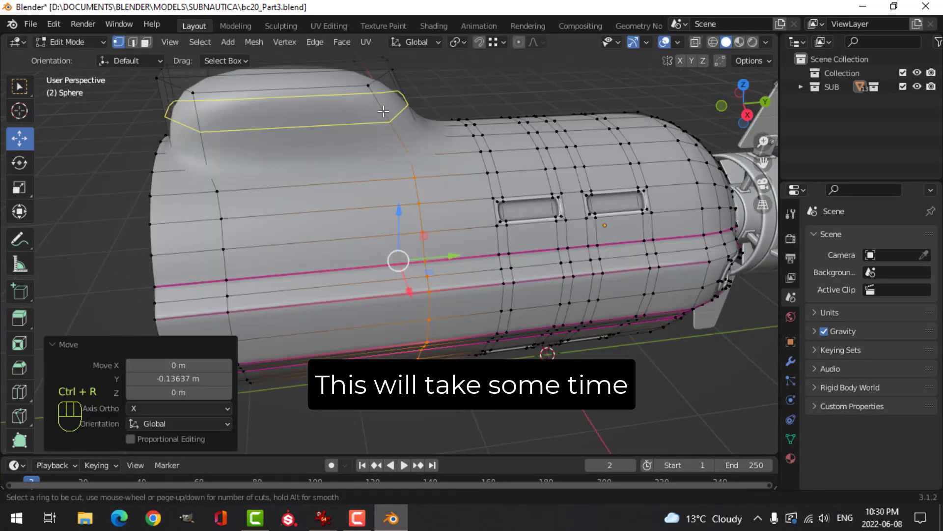
{"action": "left_click", "coordinate": [386, 110]}
{"action": "left_click", "coordinate": [394, 141]}
{"action": "middle_click_drag", "start_coordinate": [394, 141], "coordinate": [372, 288]}
{"action": "key", "text": "ctrl+r"}
{"action": "left_click", "coordinate": [406, 162]}
{"action": "left_click", "coordinate": [403, 132]}
{"action": "key", "text": "Tab"}
{"action": "key", "text": "alt+a"}
{"action": "scroll", "coordinate": [371, 289], "scroll_direction": "up", "scroll_amount": 2}
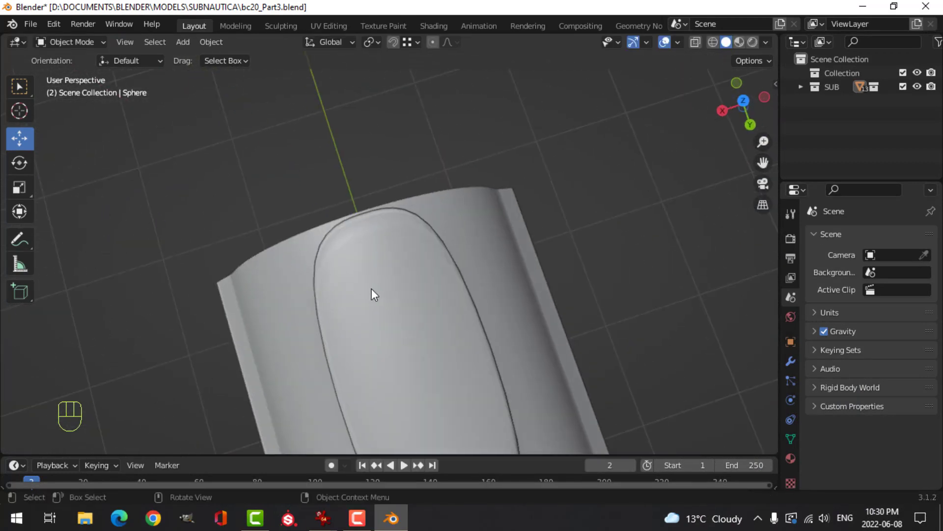
{"action": "key", "text": "KP_7"}
Slide the two outer vertices beside the raised block's base corners, near the hull's open end, along their edges by about 0.62 each.
{"action": "key", "text": "Tab"}
{"action": "middle_click_drag", "start_coordinate": [438, 230], "coordinate": [428, 206]}
{"action": "key", "text": "alt+a"}
{"action": "left_click", "coordinate": [425, 186]}
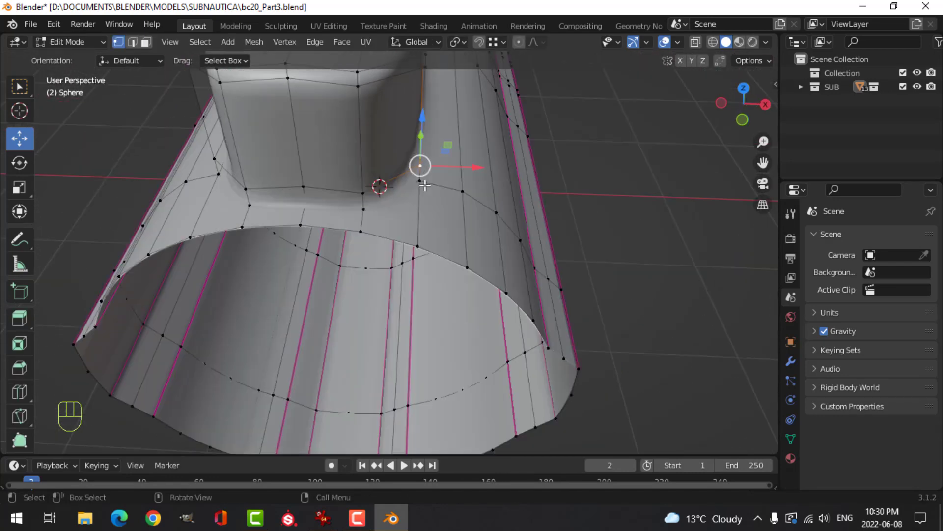
{"action": "left_click", "coordinate": [425, 185]}
{"action": "left_click", "coordinate": [219, 174], "text": "shift"}
{"action": "middle_click_drag", "start_coordinate": [364, 231], "coordinate": [469, 183]}
{"action": "key", "text": "alt+a"}
{"action": "left_click", "coordinate": [424, 174]}
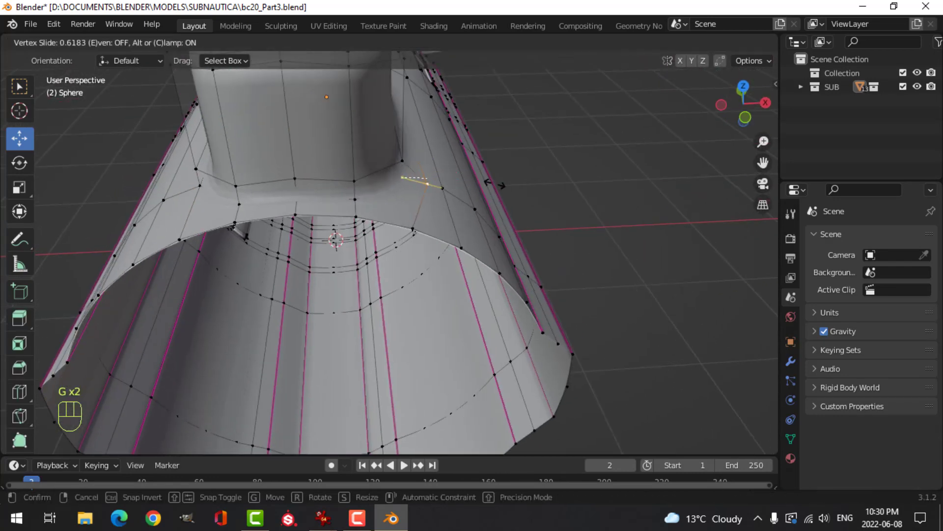
{"action": "left_click", "coordinate": [495, 184]}
{"action": "left_click", "coordinate": [200, 186]}
{"action": "mouse_move", "coordinate": [396, 188]}
{"action": "middle_mouse_down"}
{"action": "mouse_move", "coordinate": [360, 177]}
{"action": "mouse_move", "coordinate": [412, 194]}
{"action": "middle_mouse_up"}
{"action": "key", "text": "g"}
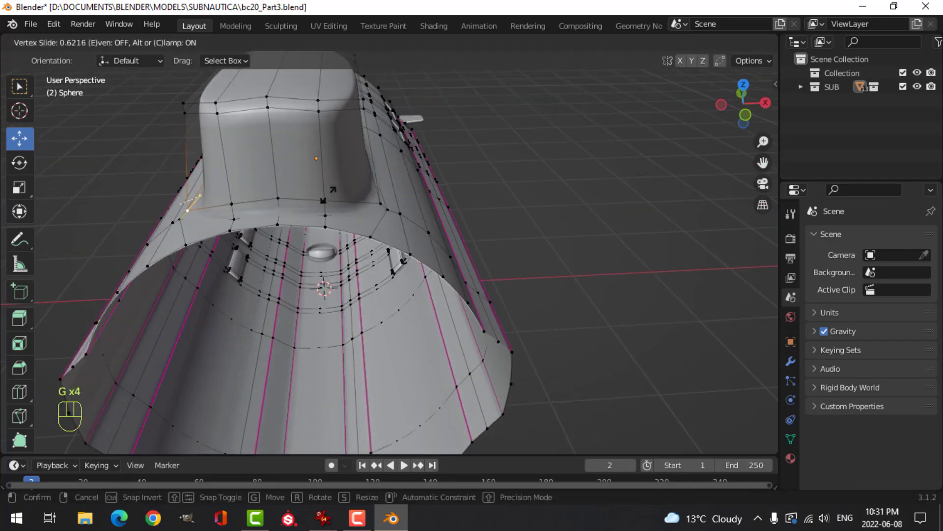
{"action": "left_click", "coordinate": [329, 195]}
Select the outer top corner vertices at the block's end near the hull opening and scale them along X in front view.
{"action": "left_click", "coordinate": [363, 109]}
{"action": "middle_click_drag", "start_coordinate": [401, 142], "coordinate": [348, 169]}
{"action": "left_click", "coordinate": [179, 173], "text": "shift"}
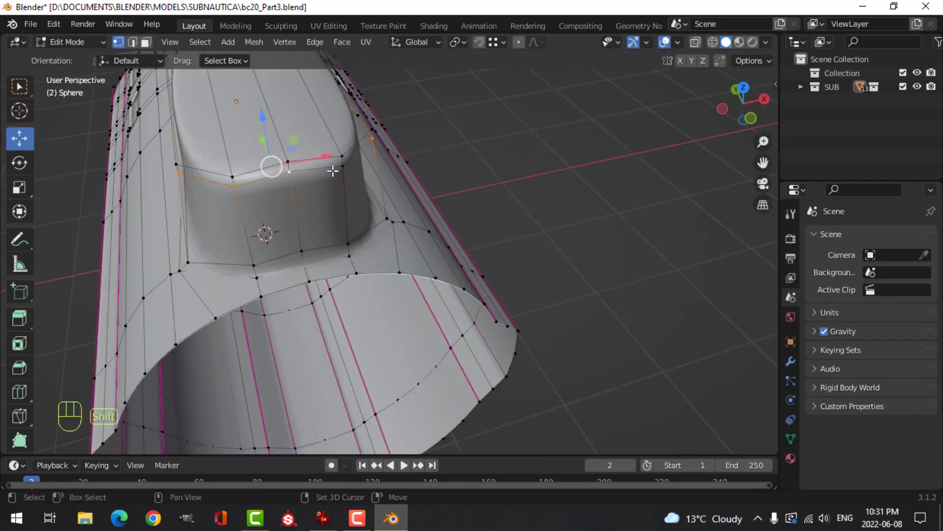
{"action": "left_click", "coordinate": [228, 170], "text": "shift"}
{"action": "left_click", "coordinate": [177, 164], "text": "shift"}
{"action": "middle_click_drag", "start_coordinate": [417, 180], "coordinate": [414, 223]}
{"action": "key", "text": "s"}
{"action": "key", "text": "x"}
{"action": "key", "text": "Escape"}
{"action": "key", "text": "KP_1"}
{"action": "key", "text": "s"}
{"action": "key", "text": "x"}
{"action": "left_click", "coordinate": [525, 209]}
{"action": "key", "text": "alt+a"}
Move the middle vertices of the block's end near the hull opening about -0.065 m along Y and inspect the shape.
{"action": "middle_click_drag", "start_coordinate": [511, 182], "coordinate": [319, 222]}
{"action": "key", "text": "Tab"}
{"action": "key", "text": "Tab"}
{"action": "key", "text": "alt+a"}
{"action": "left_click", "coordinate": [256, 257]}
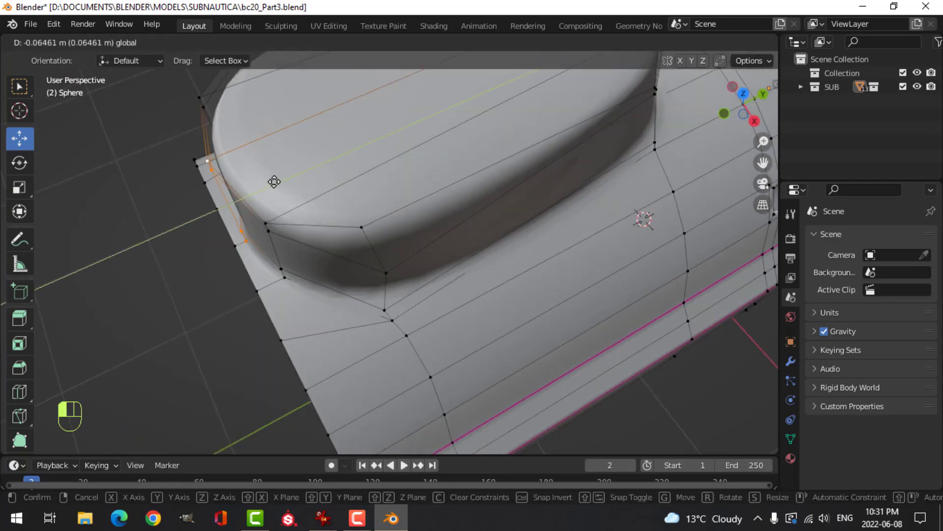
{"action": "left_click", "coordinate": [274, 182]}
{"action": "key", "text": "Tab"}
{"action": "scroll", "coordinate": [382, 193], "scroll_direction": "down", "scroll_amount": 8}
{"action": "middle_click_drag", "start_coordinate": [381, 193], "coordinate": [329, 177]}
{"action": "key", "text": "Tab"}
{"action": "key", "text": "alt+a"}
{"action": "scroll", "coordinate": [459, 168], "scroll_direction": "up", "scroll_amount": 6}
{"action": "key", "text": "2"}
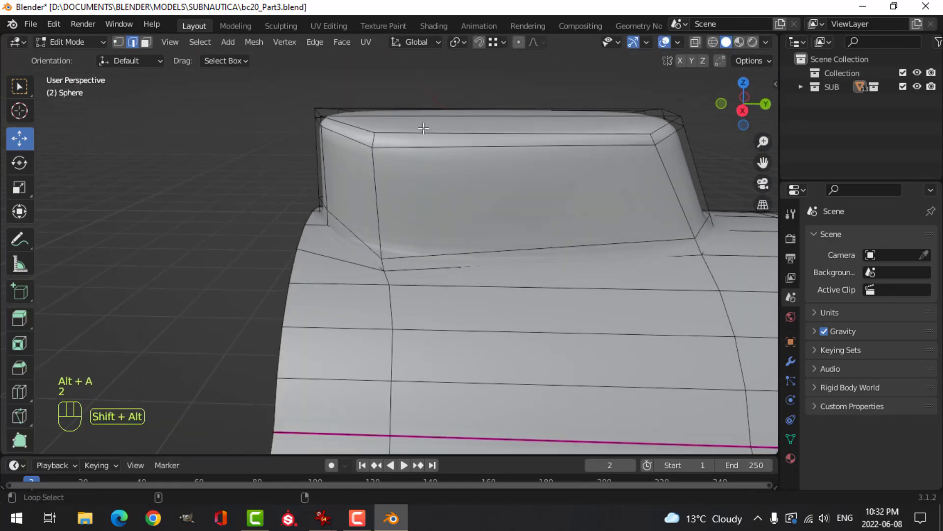
{"action": "middle_click_drag", "start_coordinate": [424, 128], "coordinate": [552, 284]}
{"action": "left_click", "coordinate": [421, 231], "text": "alt"}
{"action": "middle_click_drag", "start_coordinate": [663, 385], "coordinate": [569, 263], "text": "shift"}
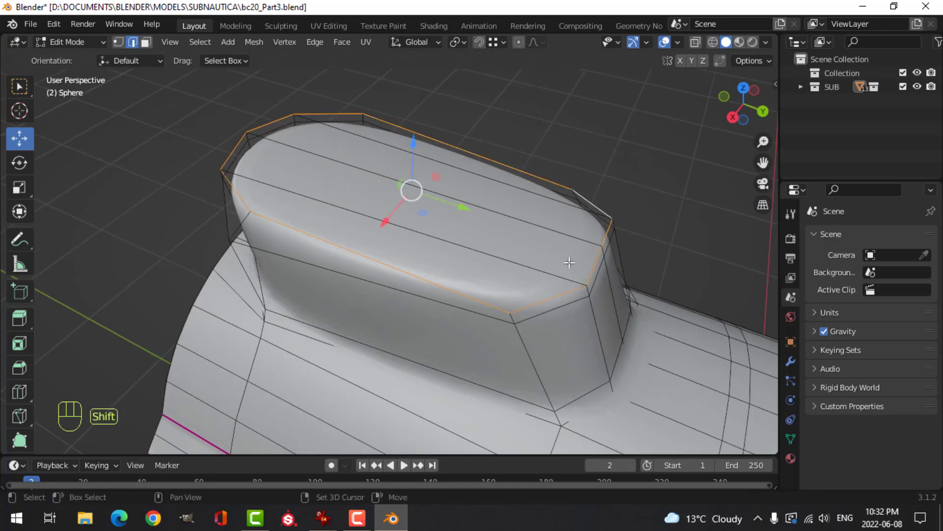
{"action": "left_click", "coordinate": [577, 226]}
{"action": "middle_click_drag", "start_coordinate": [577, 226], "coordinate": [295, 251]}
{"action": "key", "text": "alt+a"}
{"action": "key", "text": "ctrl+z"}
{"action": "key", "text": "alt+a"}
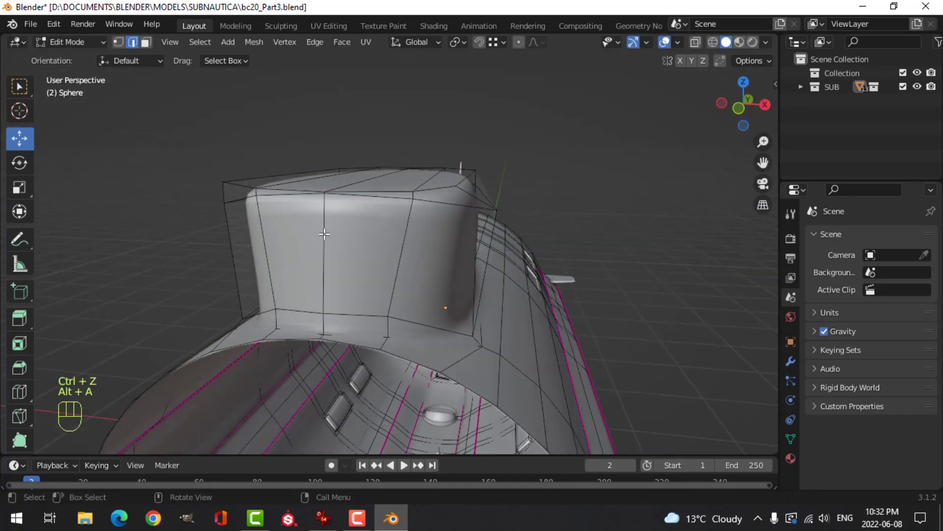
{"action": "key", "text": "1"}
{"action": "middle_click_drag", "start_coordinate": [507, 260], "coordinate": [498, 239]}
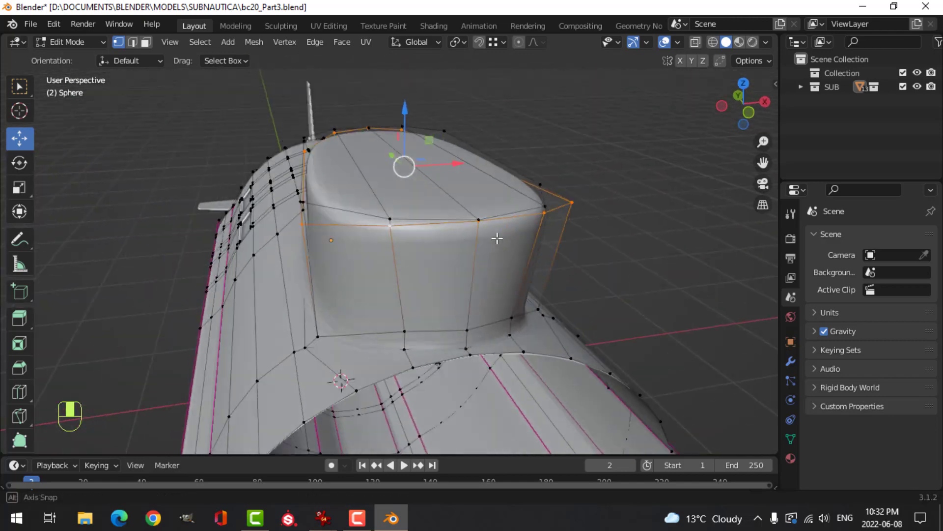
{"action": "key", "text": "ctrl+z"}
Flatten the raised block's topmost vertex loop by scaling it to 0 along Z.
{"action": "key", "text": "Tab"}
{"action": "key", "text": "Tab"}
{"action": "middle_click_drag", "start_coordinate": [525, 179], "coordinate": [623, 185]}
{"action": "left_click", "coordinate": [364, 226], "text": "alt"}
{"action": "key", "text": "s"}
{"action": "key", "text": "z"}
{"action": "key", "text": "0"}
{"action": "key", "text": "Return"}
{"action": "key", "text": "KP_3"}
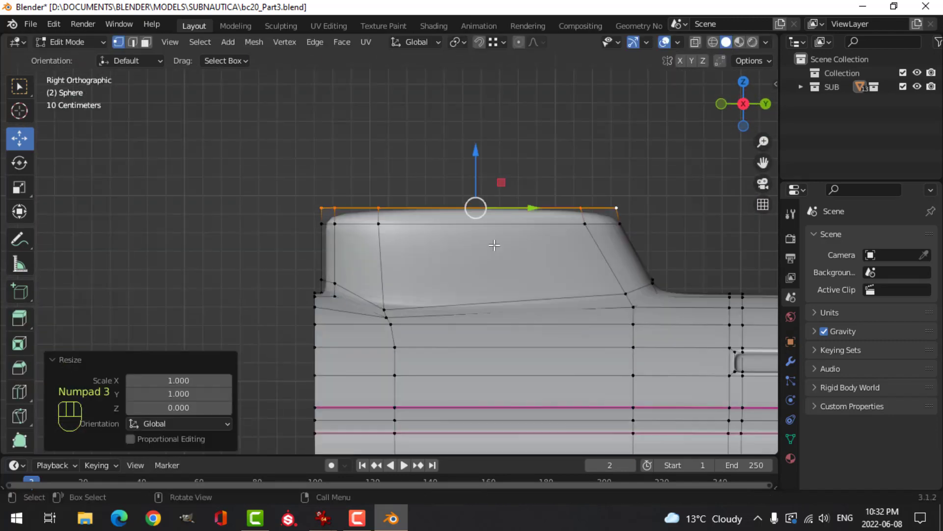
Slide the edge loop just below the block's top rim up close to the rim and crease it.
{"action": "left_click", "coordinate": [470, 226], "text": "alt"}
{"action": "key", "text": "alt+a"}
{"action": "middle_click_drag", "start_coordinate": [564, 200], "coordinate": [442, 242]}
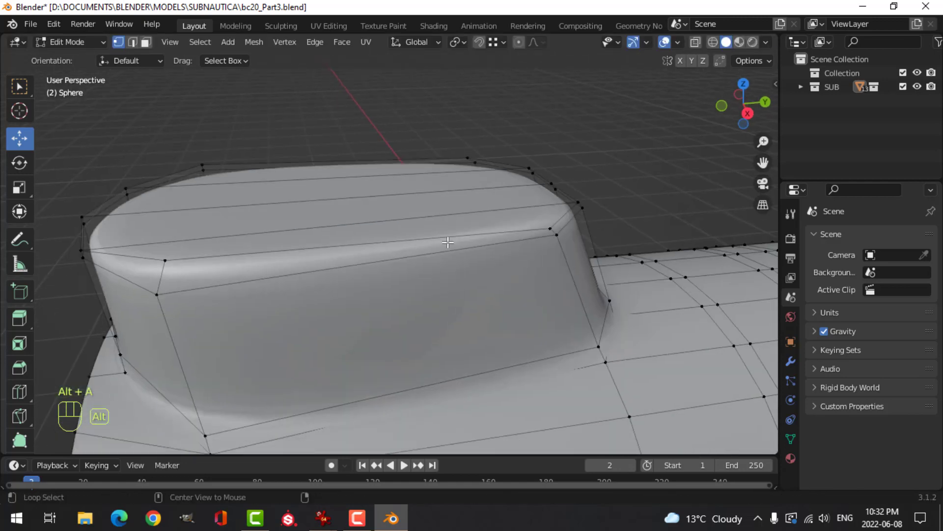
{"action": "left_click", "coordinate": [482, 258], "text": "alt"}
{"action": "left_click", "coordinate": [646, 289]}
{"action": "key", "text": "Tab"}
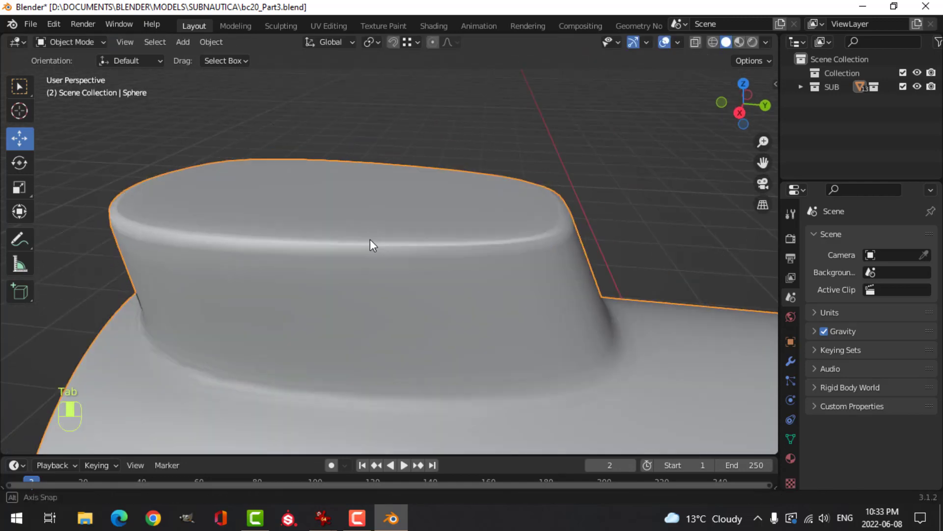
With the Subdivision display temporarily hidden, slide two base vertices at the block's sloped end, the second by a factor of 0.374.
{"action": "key", "text": "Tab"}
{"action": "key", "text": "alt+a"}
{"action": "middle_click_drag", "start_coordinate": [370, 244], "coordinate": [470, 269]}
{"action": "left_click", "coordinate": [792, 362]}
{"action": "left_click", "coordinate": [870, 259]}
{"action": "left_click", "coordinate": [507, 264]}
{"action": "key", "text": "g"}
{"action": "key", "text": "g"}
{"action": "left_click", "coordinate": [634, 279]}
{"action": "left_click", "coordinate": [470, 269]}
{"action": "key", "text": "g"}
{"action": "key", "text": "g"}
{"action": "left_click", "coordinate": [480, 280]}
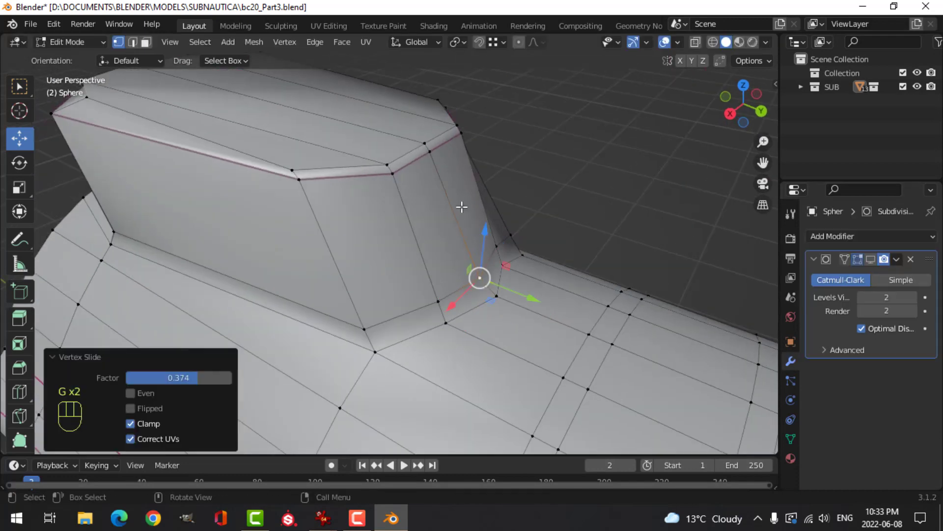
{"action": "left_click", "coordinate": [870, 259]}
{"action": "key", "text": "Tab"}
{"action": "key", "text": "Tab"}
Select the middle top and base vertices of the block's sloped end and move them outward along Y.
{"action": "key", "text": "alt+a"}
{"action": "left_click", "coordinate": [461, 180]}
{"action": "left_click", "coordinate": [515, 304], "text": "shift"}
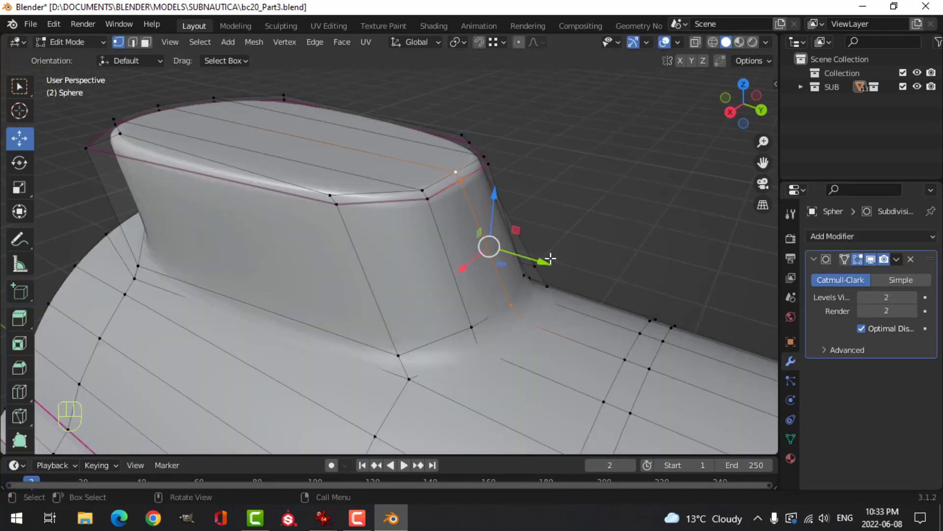
{"action": "left_click_drag", "start_coordinate": [550, 258], "coordinate": [581, 269]}
{"action": "key", "text": "Tab"}
{"action": "middle_click_drag", "start_coordinate": [581, 269], "coordinate": [433, 225]}
{"action": "key", "text": "alt+a"}
{"action": "key", "text": "Tab"}
Box-select the raised block's top vertices in the right side view and inspect the block in Object Mode.
{"action": "key", "text": "KP_3"}
{"action": "key", "text": "alt+a"}
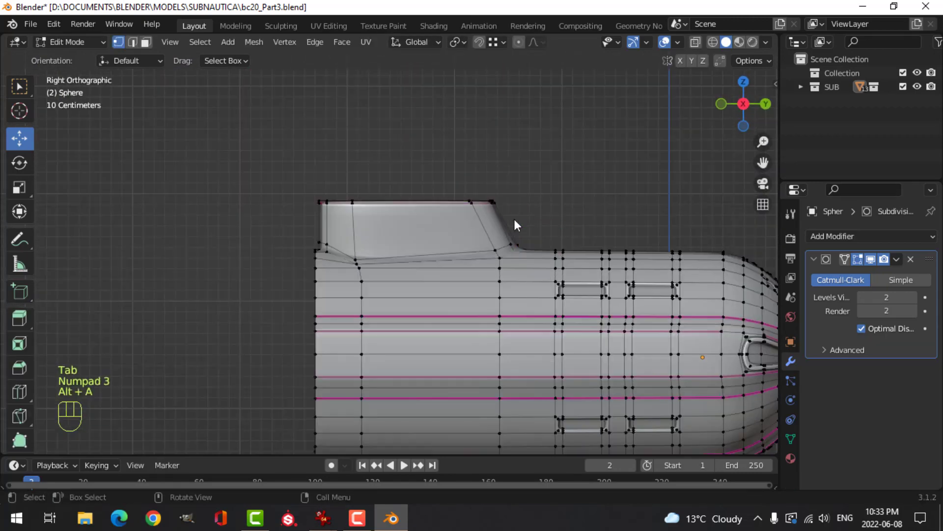
{"action": "key", "text": "b"}
{"action": "left_click_drag", "start_coordinate": [263, 147], "coordinate": [535, 211]}
{"action": "key", "text": "alt+a"}
{"action": "key", "text": "z"}
{"action": "key", "text": "Tab"}
{"action": "key", "text": "alt+a"}
{"action": "mouse_move", "coordinate": [571, 166]}
{"action": "middle_mouse_down"}
{"action": "mouse_move", "coordinate": [417, 231]}
{"action": "mouse_move", "coordinate": [556, 175]}
{"action": "mouse_move", "coordinate": [468, 217]}
{"action": "mouse_move", "coordinate": [412, 219]}
{"action": "mouse_move", "coordinate": [314, 148]}
{"action": "mouse_move", "coordinate": [339, 187]}
{"action": "middle_mouse_up"}
{"action": "scroll", "coordinate": [413, 219], "scroll_direction": "up", "scroll_amount": 4}
{"action": "key", "text": "Tab"}
{"action": "key", "text": "alt+a"}
{"action": "left_click", "coordinate": [309, 125]}
{"action": "left_click", "coordinate": [311, 175], "text": "shift"}
{"action": "left_click", "coordinate": [319, 182], "text": "shift"}
{"action": "middle_click_drag", "start_coordinate": [422, 224], "coordinate": [446, 276]}
{"action": "left_click", "coordinate": [354, 256], "text": "shift"}
{"action": "left_click", "coordinate": [420, 248], "text": "shift"}
{"action": "key", "text": "ctrl+z"}
{"action": "key", "text": "Escape"}
Examine the outline of the block from above and its base near the hull's open end in perspective.
{"action": "key", "text": "Tab"}
{"action": "key", "text": "alt+a"}
{"action": "key", "text": "KP_7"}
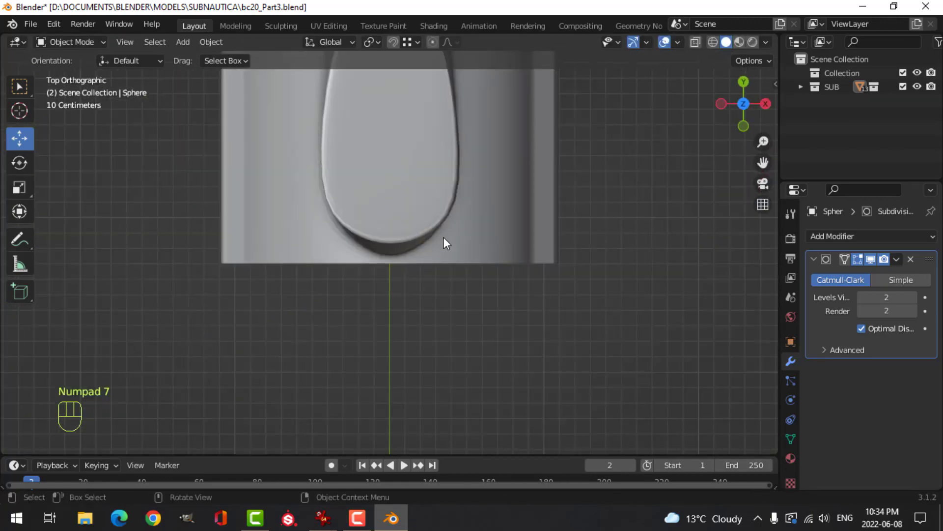
{"action": "scroll", "coordinate": [476, 214], "scroll_direction": "down", "scroll_amount": 3}
{"action": "middle_click_drag", "start_coordinate": [444, 237], "coordinate": [580, 216]}
{"action": "key", "text": "Tab"}
{"action": "scroll", "coordinate": [526, 225], "scroll_direction": "up", "scroll_amount": 4}
{"action": "key", "text": "alt+a"}
{"action": "left_click", "coordinate": [510, 204]}
{"action": "left_click", "coordinate": [261, 211], "text": "shift"}
{"action": "key", "text": "alt+a"}
Slide one vertex on each side of the block's base, near the hull's open end, along its edge.
{"action": "middle_click_drag", "start_coordinate": [678, 216], "coordinate": [771, 248]}
{"action": "left_click", "coordinate": [586, 234]}
{"action": "key", "text": "g"}
{"action": "key", "text": "g"}
{"action": "left_click", "coordinate": [680, 250]}
{"action": "left_click", "coordinate": [273, 201]}
{"action": "key", "text": "g"}
{"action": "key", "text": "g"}
{"action": "left_click", "coordinate": [503, 191]}
{"action": "middle_click_drag", "start_coordinate": [503, 191], "coordinate": [403, 192]}
Refine the vertices around the block's base corners near the hull opening with further vertex slides, using a factor of 0.235 on one.
{"action": "left_click", "coordinate": [596, 217]}
{"action": "middle_click_drag", "start_coordinate": [551, 207], "coordinate": [644, 209]}
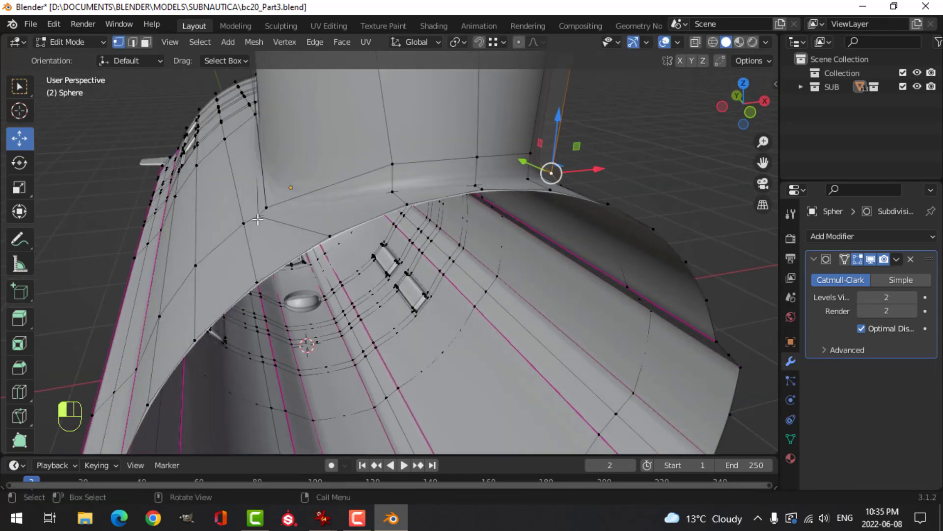
{"action": "left_click", "coordinate": [263, 220]}
{"action": "key", "text": "g"}
{"action": "key", "text": "g"}
{"action": "left_click", "coordinate": [344, 206]}
{"action": "middle_click_drag", "start_coordinate": [343, 206], "coordinate": [304, 197]}
{"action": "key", "text": "alt+a"}
{"action": "left_click", "coordinate": [271, 198]}
{"action": "key", "text": "g"}
{"action": "key", "text": "g"}
{"action": "middle_click_drag", "start_coordinate": [393, 199], "coordinate": [533, 198]}
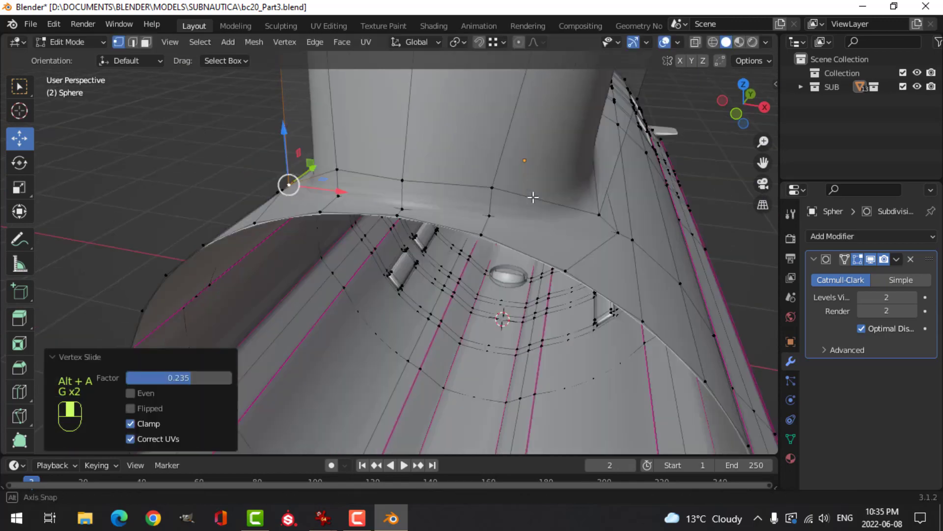
{"action": "left_click", "coordinate": [600, 221]}
{"action": "key", "text": "g"}
{"action": "key", "text": "g"}
Select the three middle base vertices on the block's face at the hull opening and lower them about 0.038 m along Z.
{"action": "left_click", "coordinate": [507, 152]}
{"action": "left_click", "coordinate": [426, 146], "text": "shift"}
{"action": "left_click", "coordinate": [353, 150], "text": "shift"}
{"action": "left_click_drag", "start_coordinate": [427, 93], "coordinate": [426, 109]}
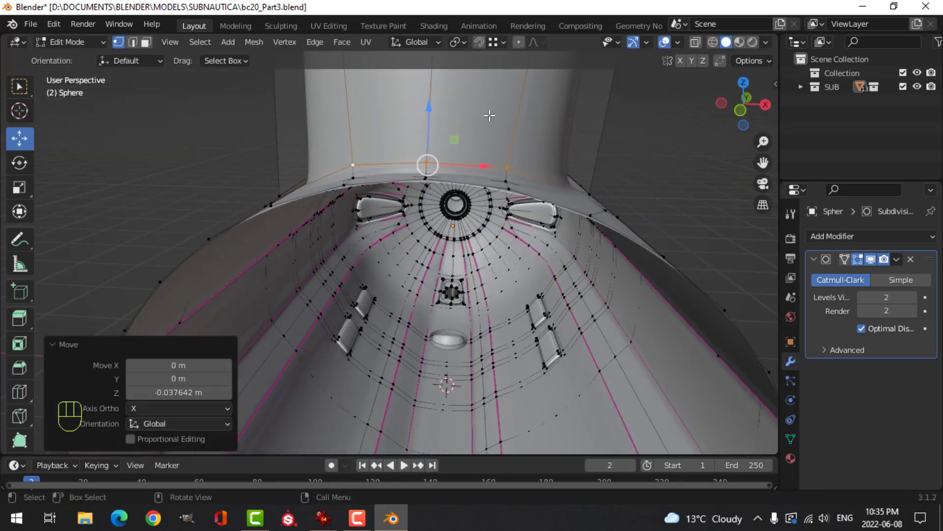
Move a vertex beside the block's base near the hull's open end outward along X in top view.
{"action": "key", "text": "Tab"}
{"action": "key", "text": "alt+a"}
{"action": "middle_click_drag", "start_coordinate": [491, 118], "coordinate": [555, 236]}
{"action": "scroll", "coordinate": [464, 230], "scroll_direction": "up", "scroll_amount": 3}
{"action": "key", "text": "Tab"}
{"action": "key", "text": "alt+a"}
{"action": "scroll", "coordinate": [468, 231], "scroll_direction": "down", "scroll_amount": 5}
{"action": "left_click", "coordinate": [495, 226]}
{"action": "middle_click_drag", "start_coordinate": [440, 192], "coordinate": [493, 207]}
{"action": "key", "text": "KP_7"}
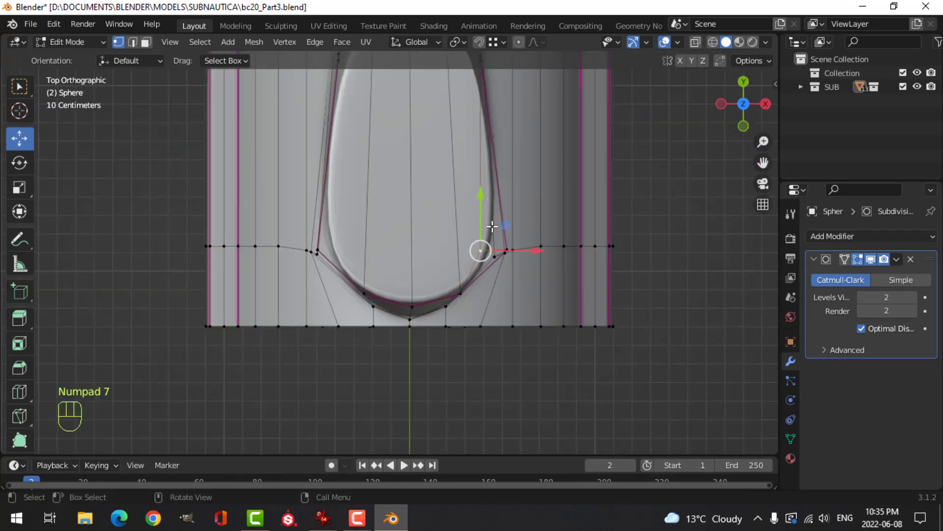
{"action": "left_click_drag", "start_coordinate": [531, 248], "coordinate": [551, 249]}
Select one vertex on each side of the block's base near the hull opening and lower both slightly along Z.
{"action": "middle_click_drag", "start_coordinate": [551, 249], "coordinate": [445, 210]}
{"action": "key", "text": "Tab"}
{"action": "key", "text": "alt+a"}
{"action": "key", "text": "Tab"}
{"action": "key", "text": "alt+a"}
{"action": "left_click", "coordinate": [466, 256]}
{"action": "left_click", "coordinate": [365, 257], "text": "shift"}
{"action": "left_click_drag", "start_coordinate": [415, 202], "coordinate": [416, 210]}
{"action": "key", "text": "Tab"}
{"action": "key", "text": "alt+a"}
{"action": "middle_click_drag", "start_coordinate": [593, 234], "coordinate": [503, 240]}
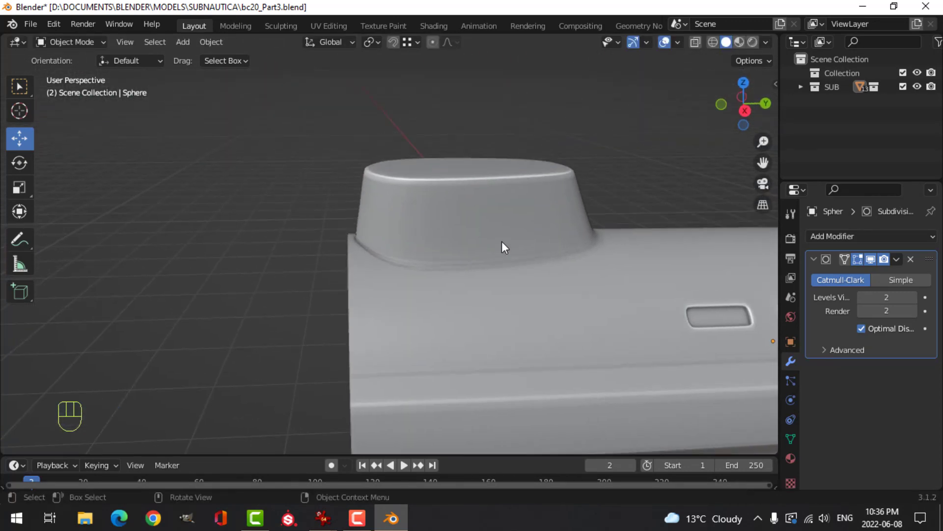
Select a pair of vertices on the block and scale them along X to refine its shape.
{"action": "key", "text": "Tab"}
{"action": "middle_click_drag", "start_coordinate": [415, 226], "coordinate": [451, 273]}
{"action": "left_click", "coordinate": [432, 183]}
{"action": "left_click", "coordinate": [433, 189], "text": "shift"}
{"action": "middle_click_drag", "start_coordinate": [428, 174], "coordinate": [439, 257]}
{"action": "key", "text": "Tab"}
{"action": "key", "text": "alt+a"}
{"action": "key", "text": "Tab"}
{"action": "key", "text": "alt+a"}
{"action": "left_click", "coordinate": [393, 301]}
{"action": "left_click", "coordinate": [476, 185], "text": "shift"}
{"action": "middle_click_drag", "start_coordinate": [476, 186], "coordinate": [526, 248]}
{"action": "key", "text": "s"}
{"action": "key", "text": "x"}
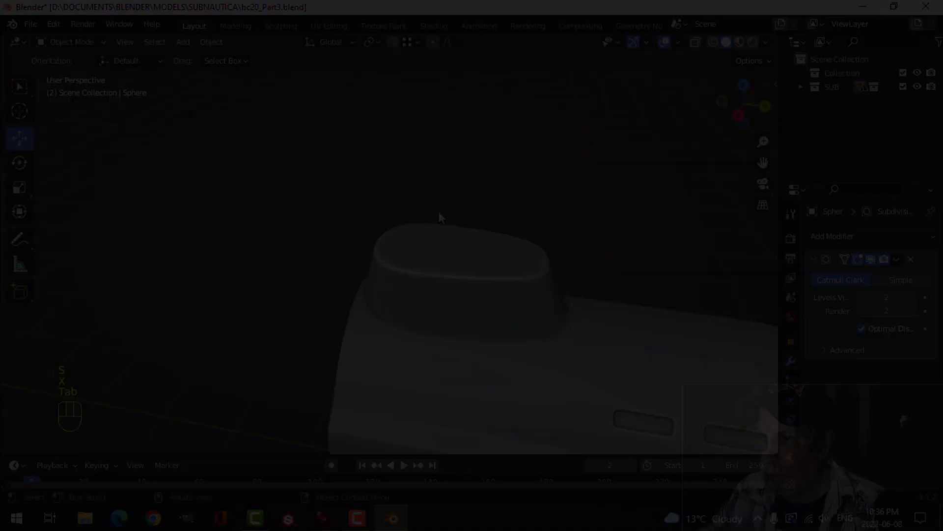
Select the faces of the block's flat top, inset them about 0.121 m, and scale the inset to about 0.752 along Y.
{"action": "middle_click_drag", "start_coordinate": [439, 216], "coordinate": [488, 321]}
{"action": "scroll", "coordinate": [481, 299], "scroll_direction": "up", "scroll_amount": 5}
{"action": "middle_click_drag", "start_coordinate": [476, 279], "coordinate": [461, 292]}
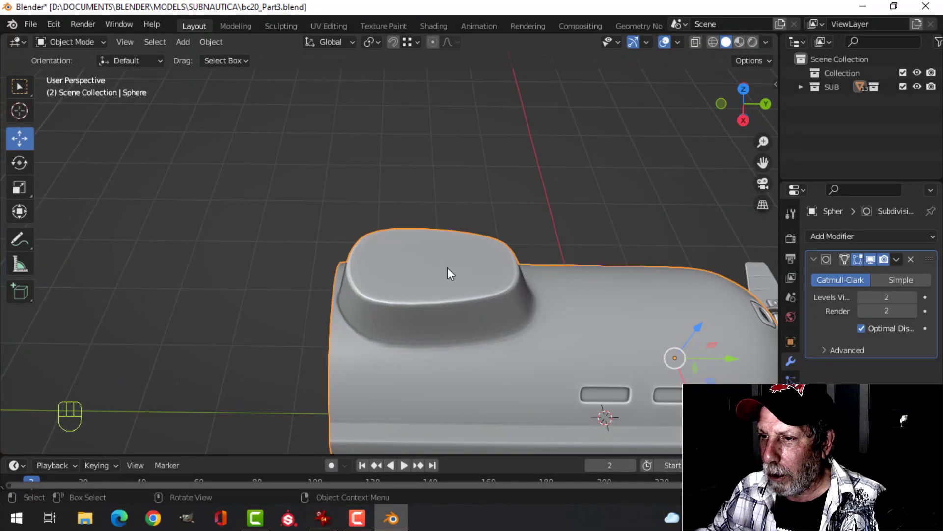
{"action": "key", "text": "Tab"}
{"action": "scroll", "coordinate": [448, 269], "scroll_direction": "up", "scroll_amount": 2}
{"action": "left_click", "coordinate": [460, 258], "text": "alt"}
{"action": "middle_click_drag", "start_coordinate": [407, 224], "coordinate": [429, 259]}
{"action": "key", "text": "3"}
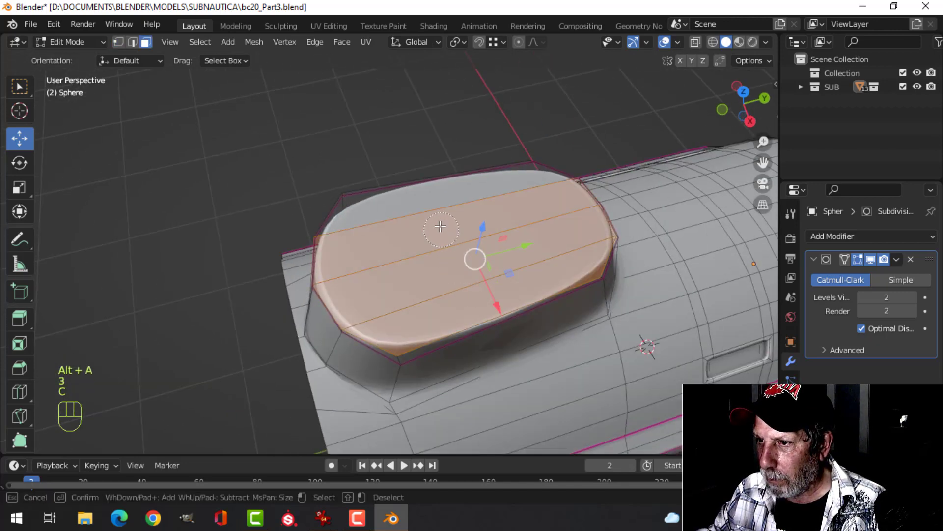
{"action": "middle_click_drag", "start_coordinate": [621, 260], "coordinate": [649, 209]}
{"action": "key", "text": "i"}
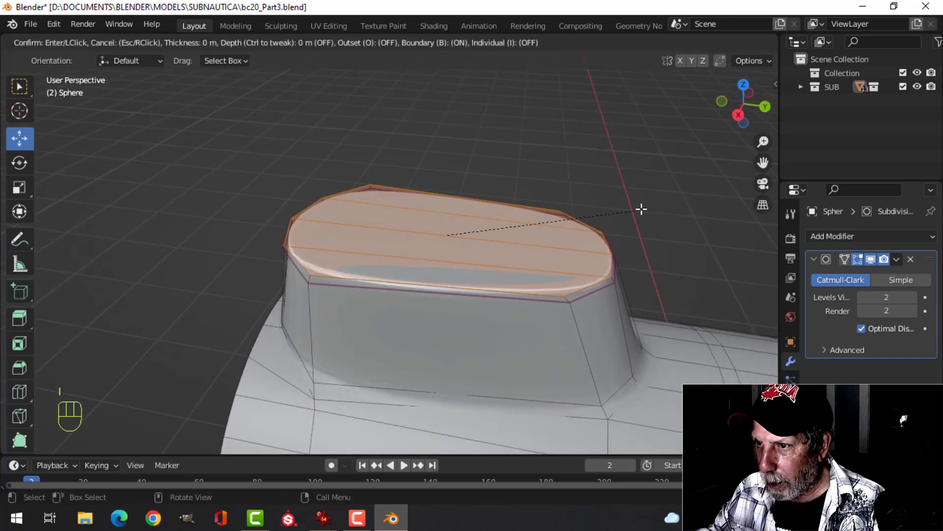
{"action": "left_click", "coordinate": [622, 212]}
{"action": "middle_click_drag", "start_coordinate": [567, 213], "coordinate": [539, 288]}
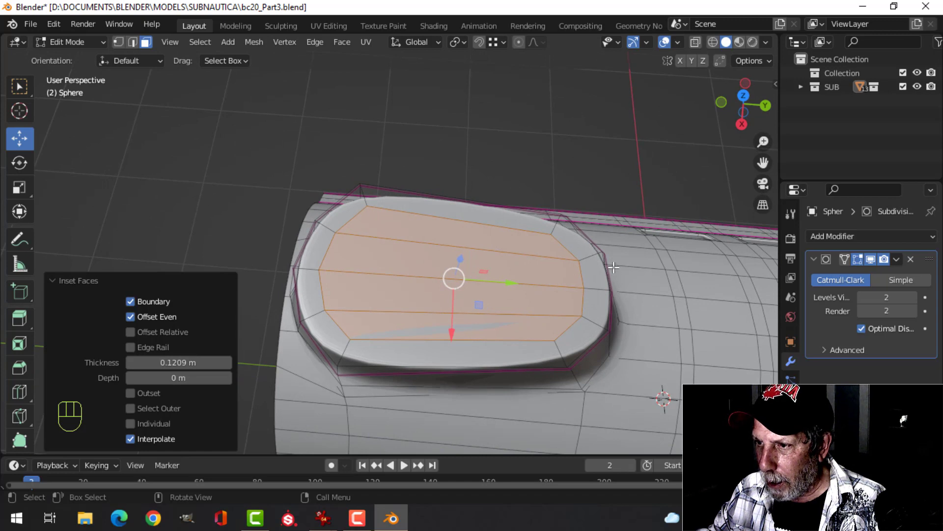
{"action": "key", "text": "s"}
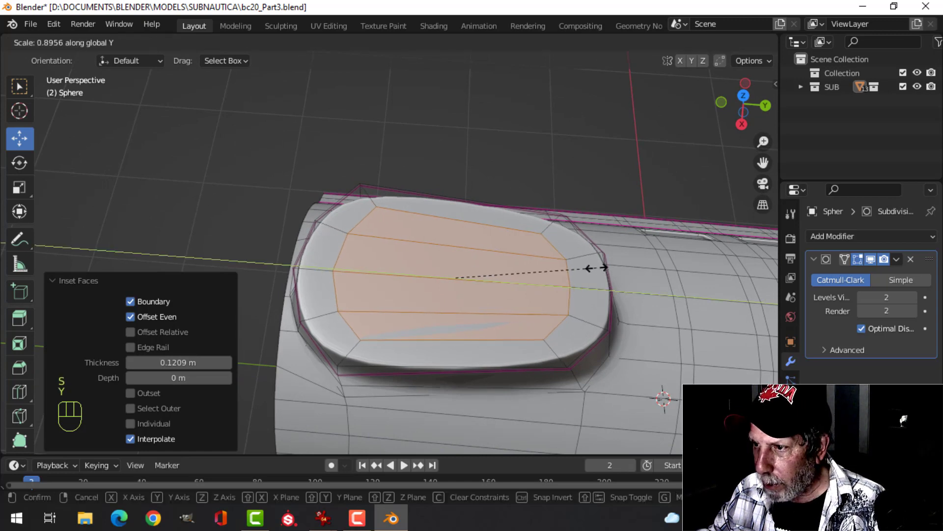
{"action": "left_click", "coordinate": [574, 268]}
Reshape the inset faces into a circle with LoopTools and scale it to about 0.79 in top view.
{"action": "right_click", "coordinate": [453, 250]}
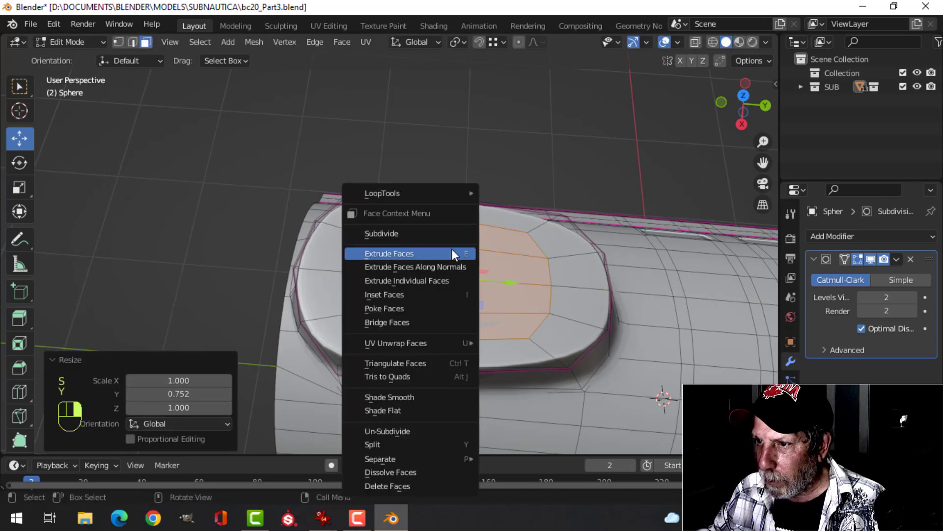
{"action": "mouse_move", "coordinate": [419, 196]}
{"action": "left_click", "coordinate": [497, 202]}
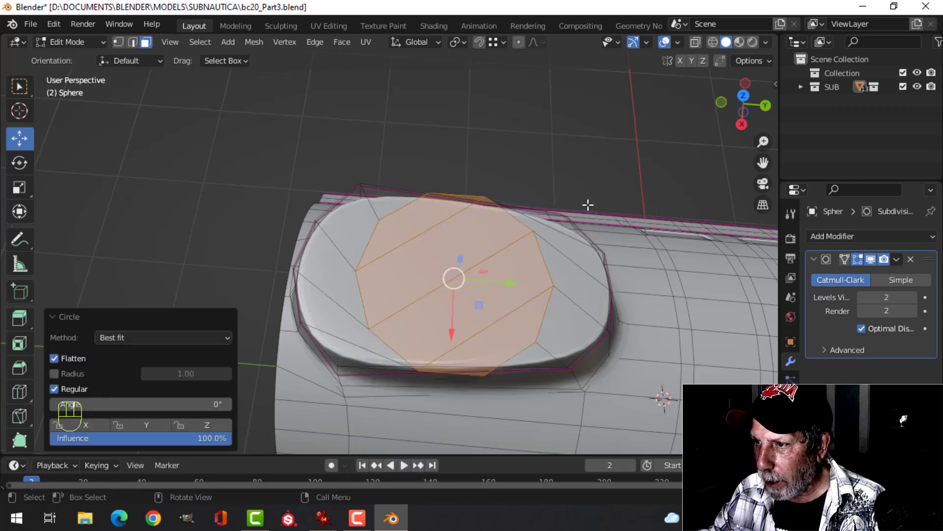
{"action": "key", "text": "KP_7"}
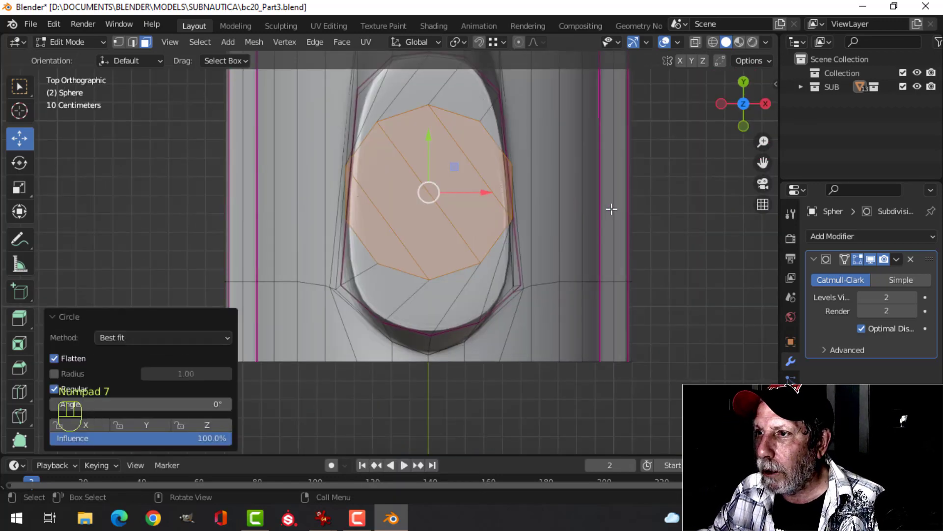
{"action": "key", "text": "s"}
{"action": "left_click", "coordinate": [580, 212]}
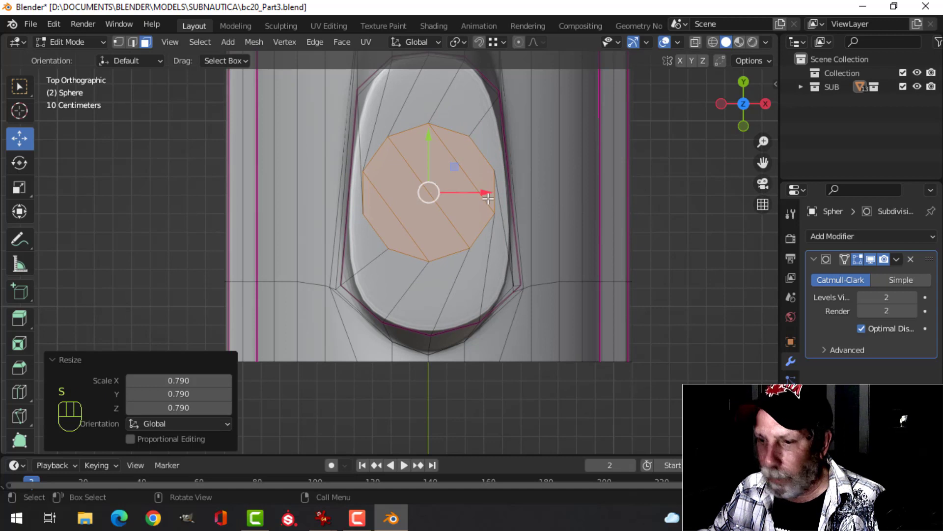
Rotate the circular faces about 36.4° around Z and move them about 0.041 m along Y toward the hull opening.
{"action": "key", "text": "r"}
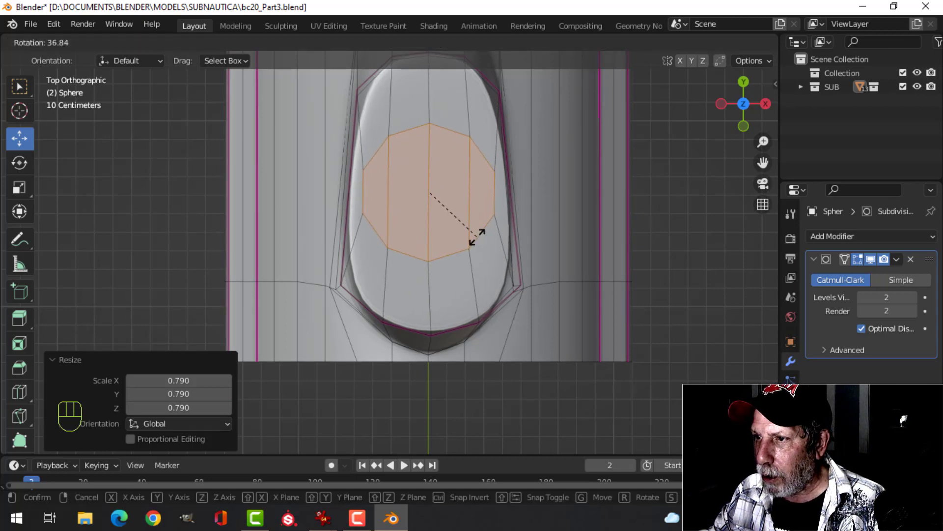
{"action": "left_click", "coordinate": [474, 234]}
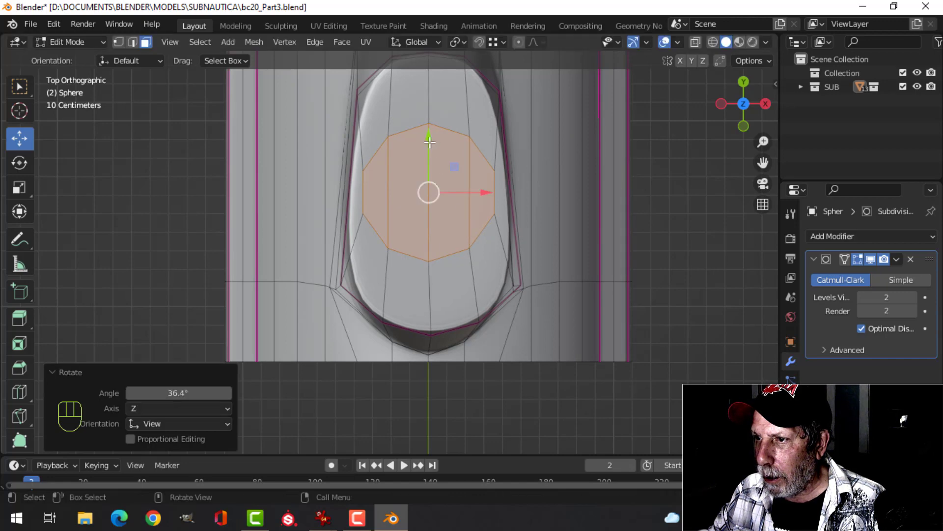
{"action": "left_click_drag", "start_coordinate": [429, 141], "coordinate": [426, 150]}
{"action": "middle_click_drag", "start_coordinate": [426, 149], "coordinate": [459, 217]}
{"action": "key", "text": "s"}
{"action": "left_click", "coordinate": [452, 216]}
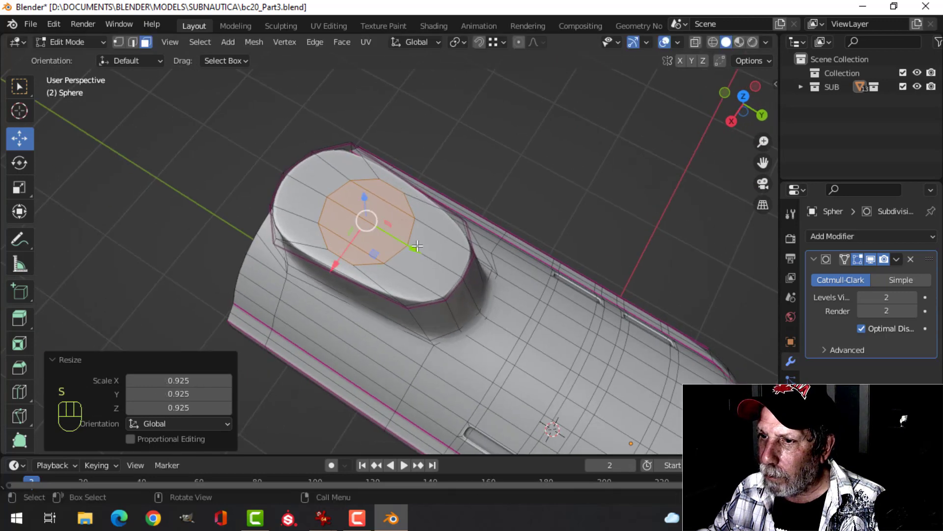
{"action": "key", "text": "ctrl+z"}
Scale the circular faces on the block's top to about 1.041.
{"action": "middle_click_drag", "start_coordinate": [315, 204], "coordinate": [353, 189], "text": "shift"}
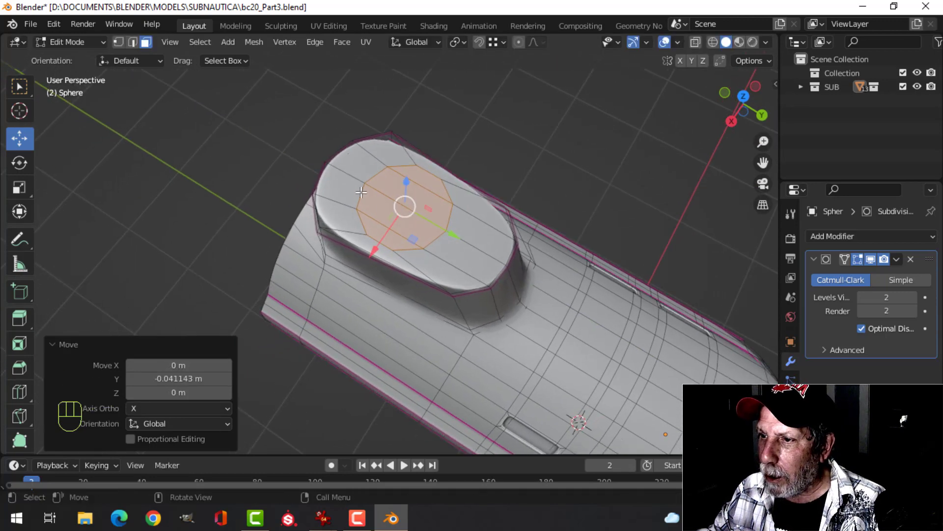
{"action": "middle_click_drag", "start_coordinate": [493, 244], "coordinate": [381, 280]}
{"action": "middle_click_drag", "start_coordinate": [522, 264], "coordinate": [482, 259]}
{"action": "key", "text": "s"}
{"action": "left_click", "coordinate": [511, 267]}
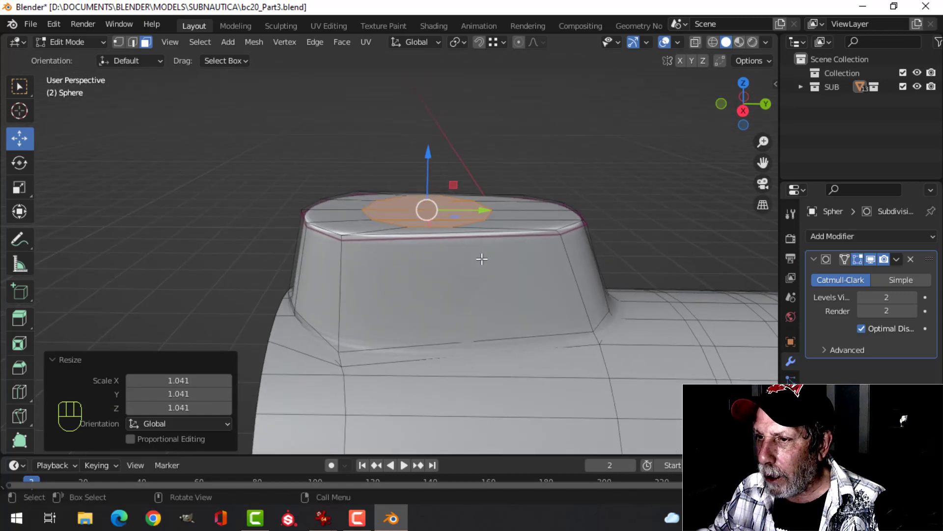
Extrude the circular faces down into the block twice, first about 0.024 m and then about 0.104 m.
{"action": "key", "text": "e"}
{"action": "left_click", "coordinate": [482, 264]}
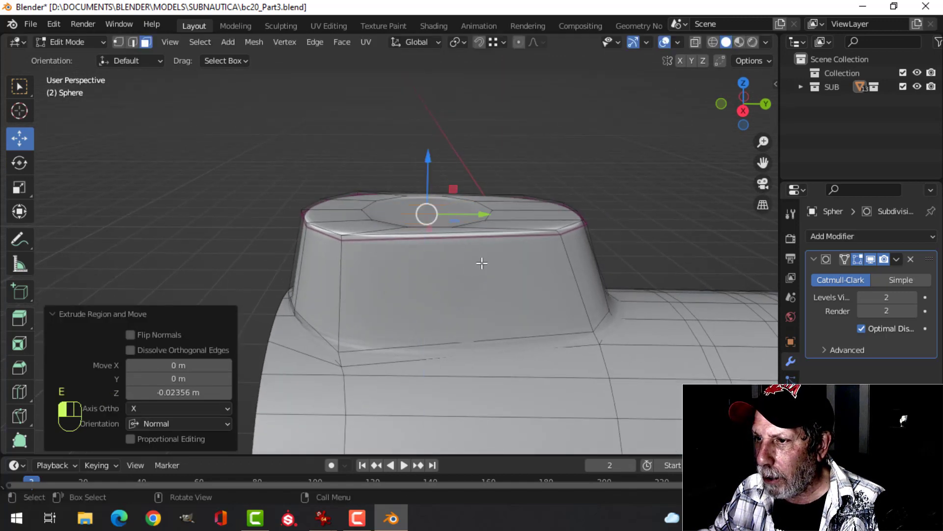
{"action": "key", "text": "e"}
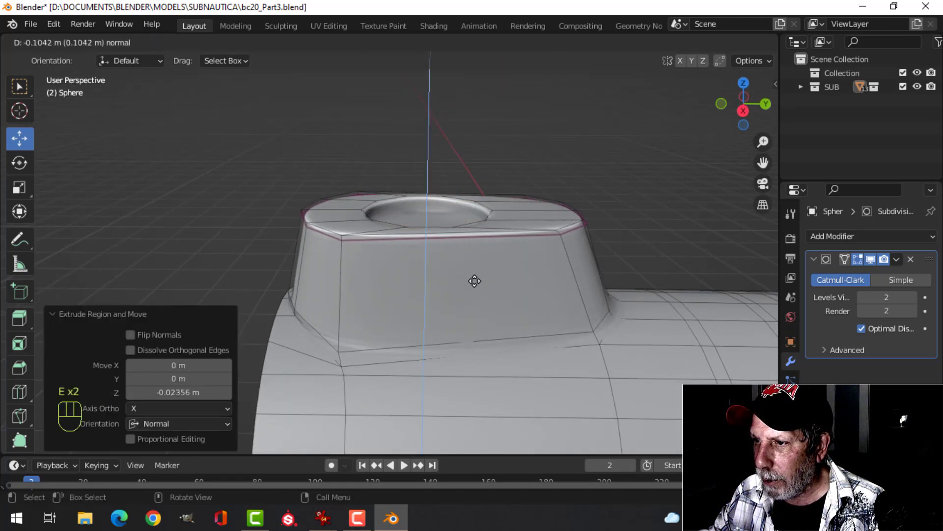
{"action": "left_click", "coordinate": [475, 281]}
Add two loop cuts around the circular recess's wall, with slide factors of about -0.808 and 0.652.
{"action": "middle_click_drag", "start_coordinate": [475, 280], "coordinate": [406, 229]}
{"action": "scroll", "coordinate": [417, 287], "scroll_direction": "up", "scroll_amount": 3}
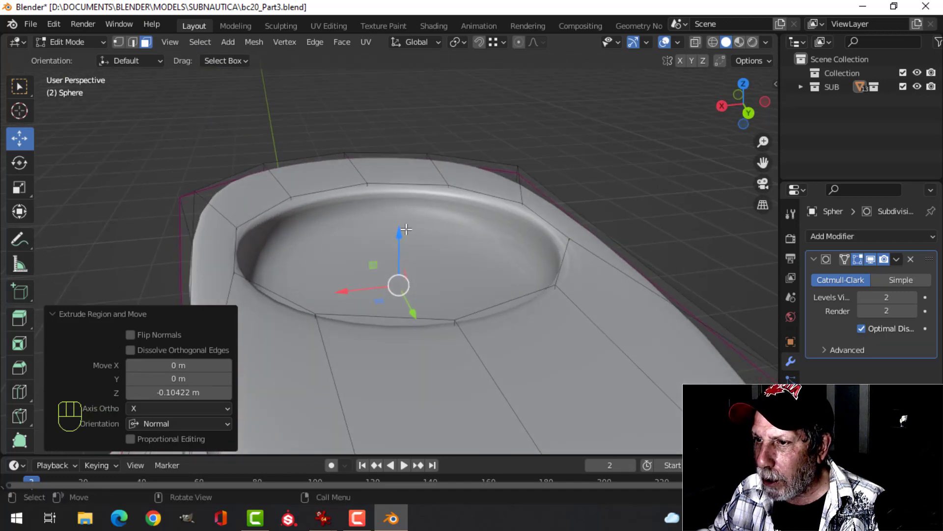
{"action": "left_click", "coordinate": [373, 200]}
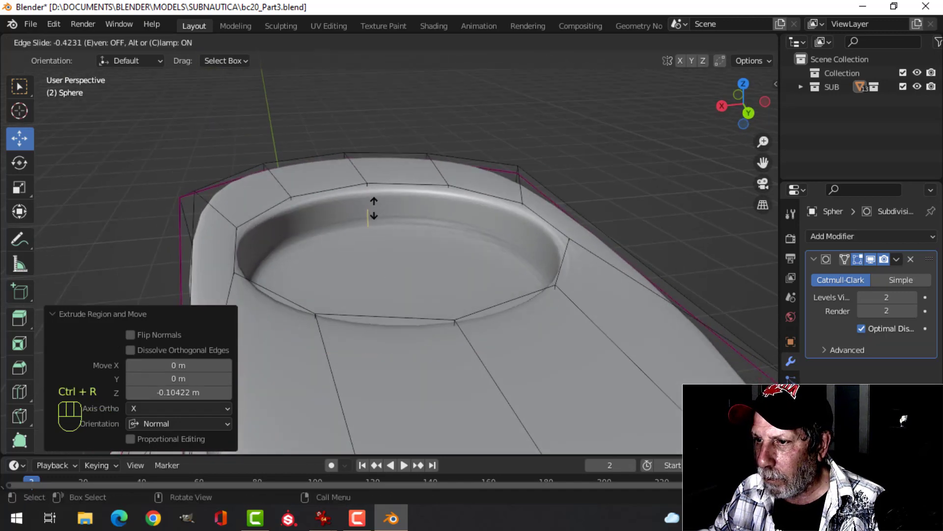
{"action": "left_click", "coordinate": [374, 214]}
{"action": "key", "text": "ctrl+r"}
{"action": "left_click", "coordinate": [372, 206]}
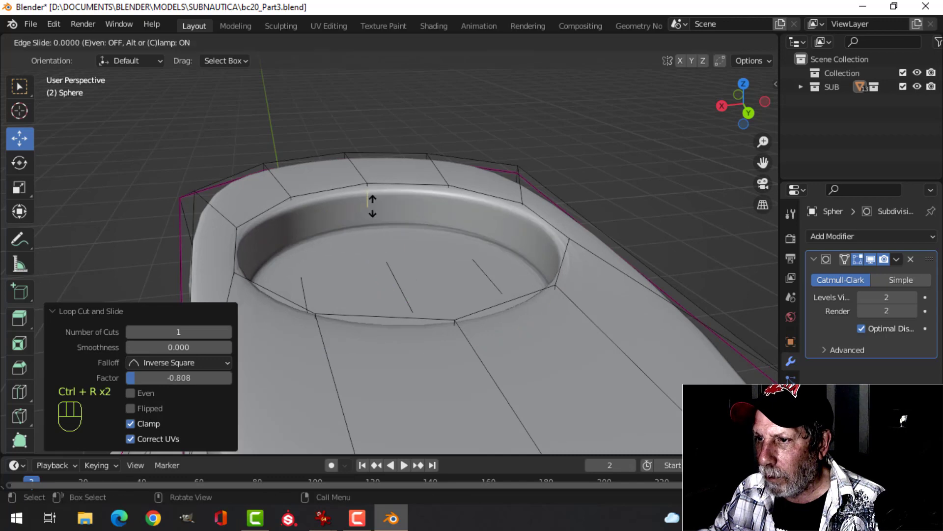
{"action": "left_click", "coordinate": [373, 199]}
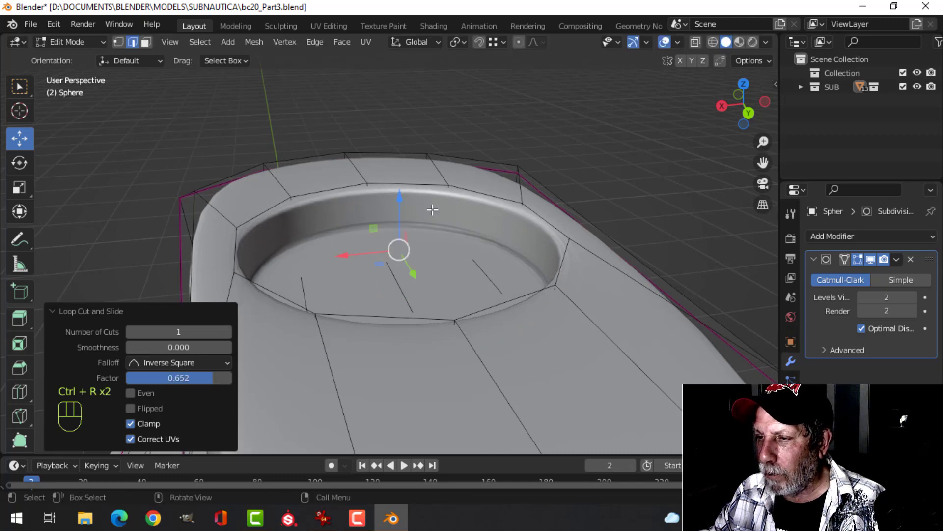
Return to Object Mode, check the submarine with its round recess, and save the file.
{"action": "key", "text": "Tab"}
{"action": "mouse_move", "coordinate": [432, 208]}
{"action": "middle_mouse_down"}
{"action": "mouse_move", "coordinate": [434, 247]}
{"action": "mouse_move", "coordinate": [514, 270]}
{"action": "mouse_move", "coordinate": [536, 324]}
{"action": "mouse_move", "coordinate": [544, 246]}
{"action": "mouse_move", "coordinate": [491, 236]}
{"action": "mouse_move", "coordinate": [435, 280]}
{"action": "mouse_move", "coordinate": [487, 256]}
{"action": "mouse_move", "coordinate": [499, 341]}
{"action": "mouse_move", "coordinate": [589, 300]}
{"action": "mouse_move", "coordinate": [451, 309]}
{"action": "mouse_move", "coordinate": [438, 314]}
{"action": "mouse_move", "coordinate": [500, 327]}
{"action": "mouse_move", "coordinate": [471, 329]}
{"action": "mouse_move", "coordinate": [438, 362]}
{"action": "mouse_move", "coordinate": [531, 231]}
{"action": "mouse_move", "coordinate": [452, 259]}
{"action": "mouse_move", "coordinate": [511, 266]}
{"action": "middle_mouse_up"}
{"action": "key", "text": "alt+a"}
{"action": "scroll", "coordinate": [489, 259], "scroll_direction": "down", "scroll_amount": 5}
{"action": "scroll", "coordinate": [465, 292], "scroll_direction": "up", "scroll_amount": 3}
{"action": "scroll", "coordinate": [518, 244], "scroll_direction": "down", "scroll_amount": 5}
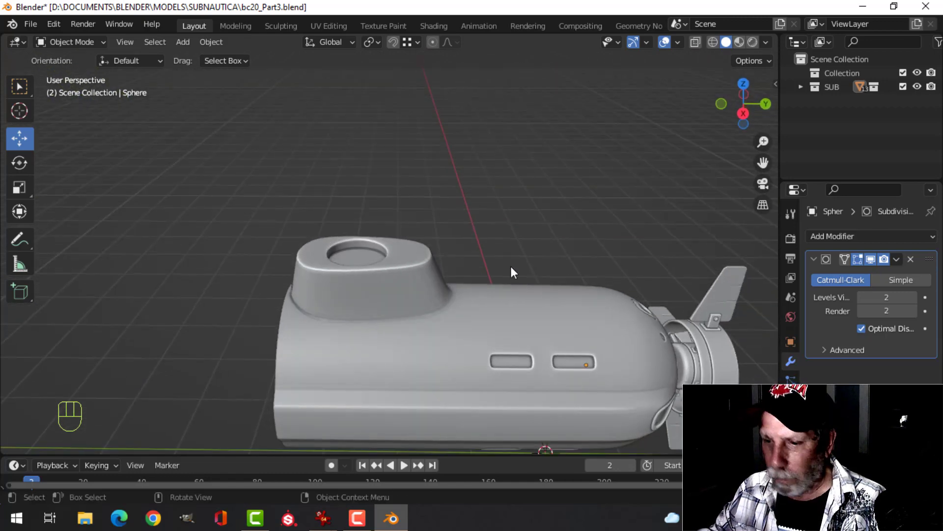
{"action": "key", "text": "ctrl+s"}
Duplicate the small dome and its ring under the hull and move the copies about 2.99 m along Y toward the open end.
{"action": "scroll", "coordinate": [400, 278], "scroll_direction": "up", "scroll_amount": 3}
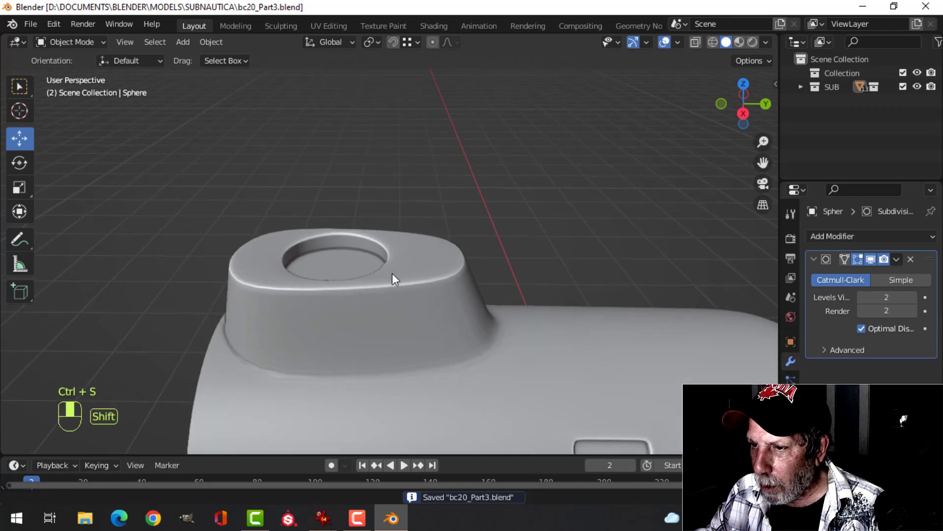
{"action": "middle_click_drag", "start_coordinate": [392, 273], "coordinate": [329, 294], "text": "shift"}
{"action": "scroll", "coordinate": [326, 289], "scroll_direction": "down", "scroll_amount": 6}
{"action": "mouse_move", "coordinate": [414, 263]}
{"action": "middle_mouse_down", "text": "shift"}
{"action": "mouse_move", "coordinate": [426, 319]}
{"action": "mouse_move", "coordinate": [394, 214]}
{"action": "middle_mouse_up", "text": "shift"}
{"action": "scroll", "coordinate": [429, 306], "scroll_direction": "up", "scroll_amount": 2}
{"action": "middle_click_drag", "start_coordinate": [429, 305], "coordinate": [415, 256]}
{"action": "middle_click_drag", "start_coordinate": [416, 255], "coordinate": [384, 249], "text": "shift"}
{"action": "scroll", "coordinate": [371, 220], "scroll_direction": "up", "scroll_amount": 3}
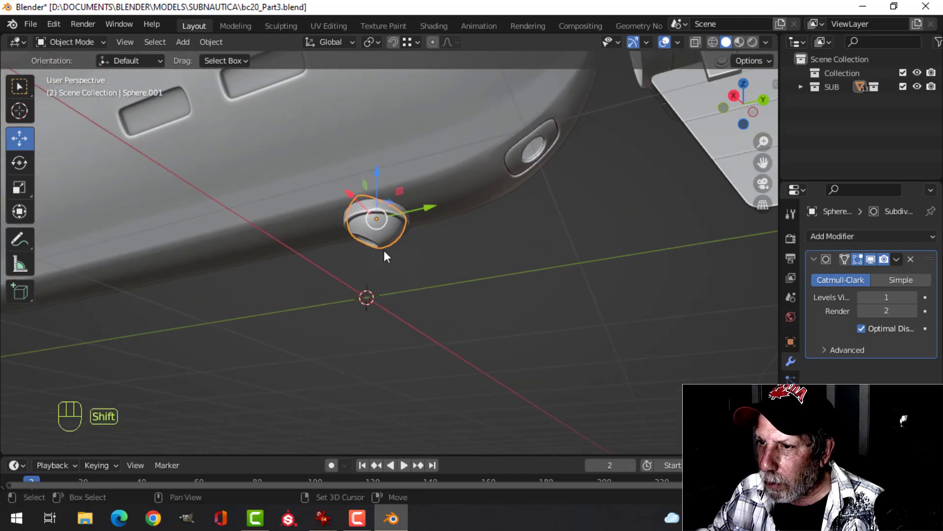
{"action": "left_click", "coordinate": [344, 215], "text": "shift"}
{"action": "scroll", "coordinate": [350, 217], "scroll_direction": "down", "scroll_amount": 3}
{"action": "middle_click_drag", "start_coordinate": [350, 217], "coordinate": [547, 327]}
{"action": "key", "text": "KP_3"}
{"action": "scroll", "coordinate": [468, 276], "scroll_direction": "down", "scroll_amount": 3}
{"action": "key", "text": "shift+d"}
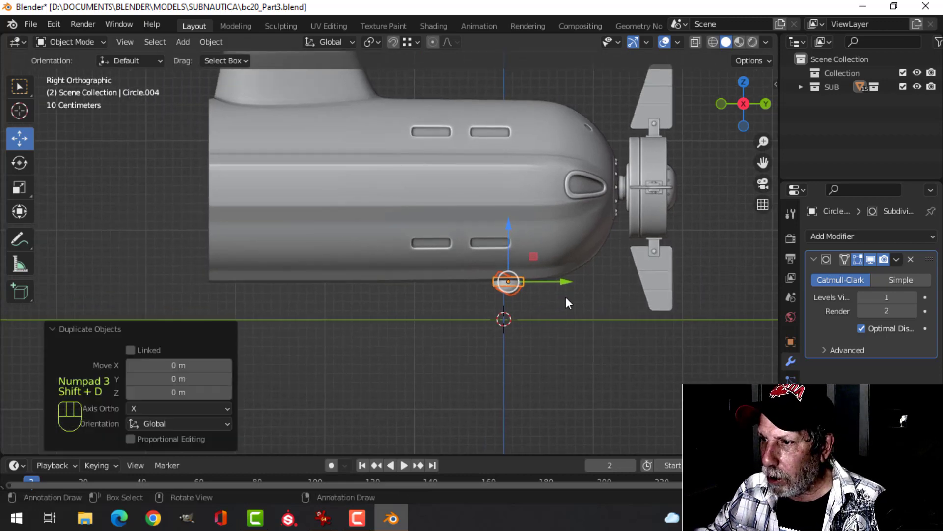
{"action": "left_click_drag", "start_coordinate": [569, 283], "coordinate": [328, 289]}
{"action": "left_click", "coordinate": [296, 293]}
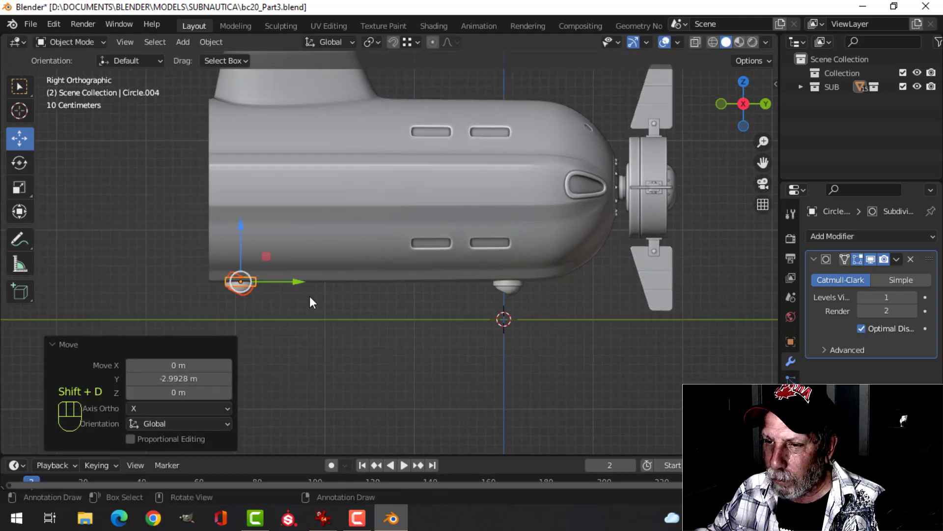
Rotate the duplicated dome and ring 180° around the Y axis.
{"action": "middle_click_drag", "start_coordinate": [310, 296], "coordinate": [299, 321]}
{"action": "key", "text": "r"}
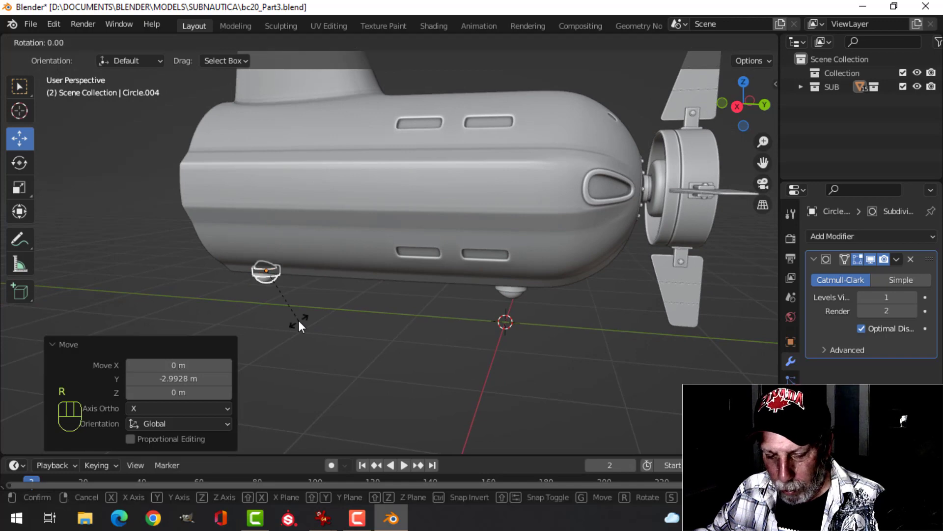
{"action": "type", "text": "y180"}
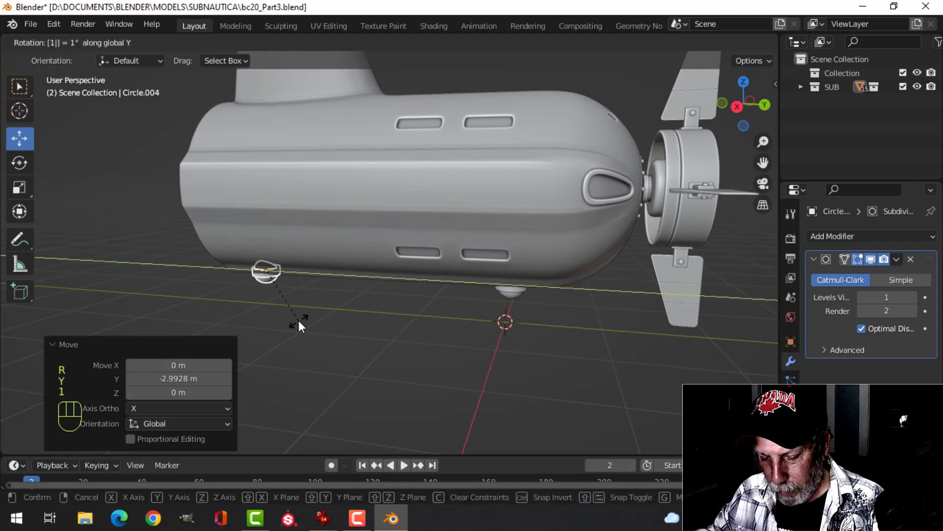
{"action": "key", "text": "Return"}
{"action": "middle_click_drag", "start_coordinate": [232, 308], "coordinate": [279, 281]}
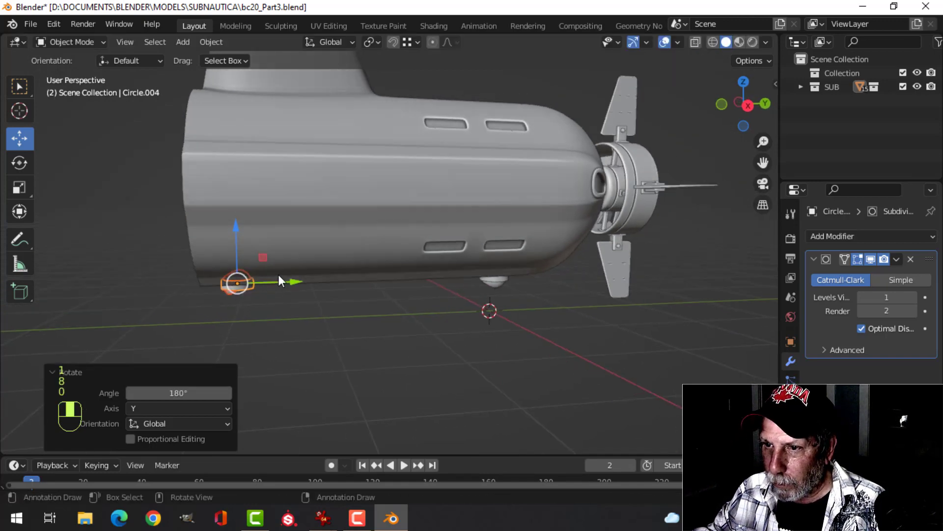
Move the duplicated dome and ring up about 2.635 m onto the front of the raised block's top, shifting about -0.022 m along Y.
{"action": "key", "text": "KP_3"}
{"action": "scroll", "coordinate": [261, 246], "scroll_direction": "down", "scroll_amount": 2}
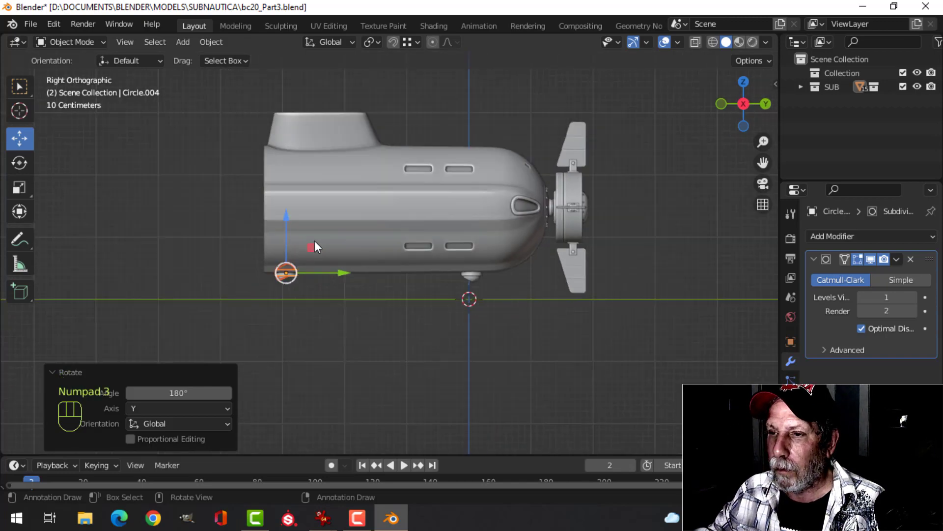
{"action": "middle_click_drag", "start_coordinate": [334, 214], "coordinate": [349, 255], "text": "shift"}
{"action": "key", "text": "g"}
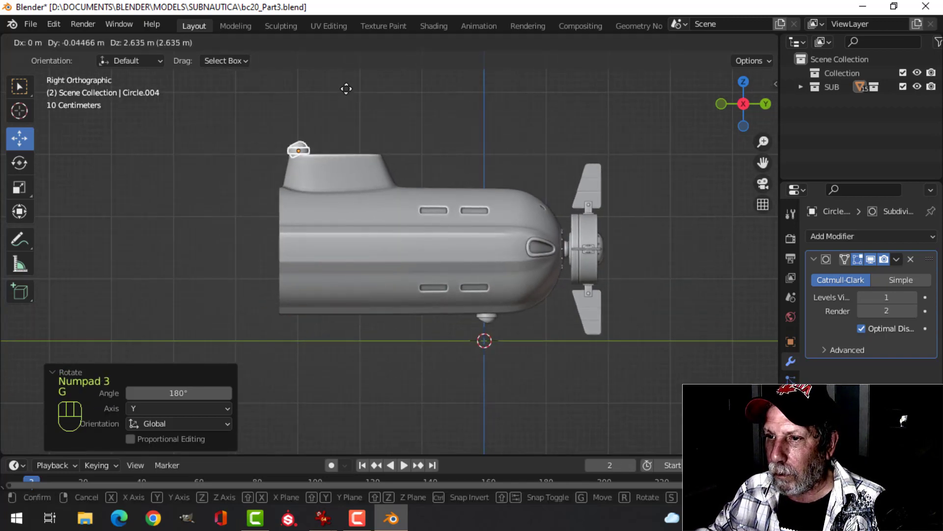
{"action": "left_click", "coordinate": [347, 88]}
{"action": "key", "text": "KP_Decimal"}
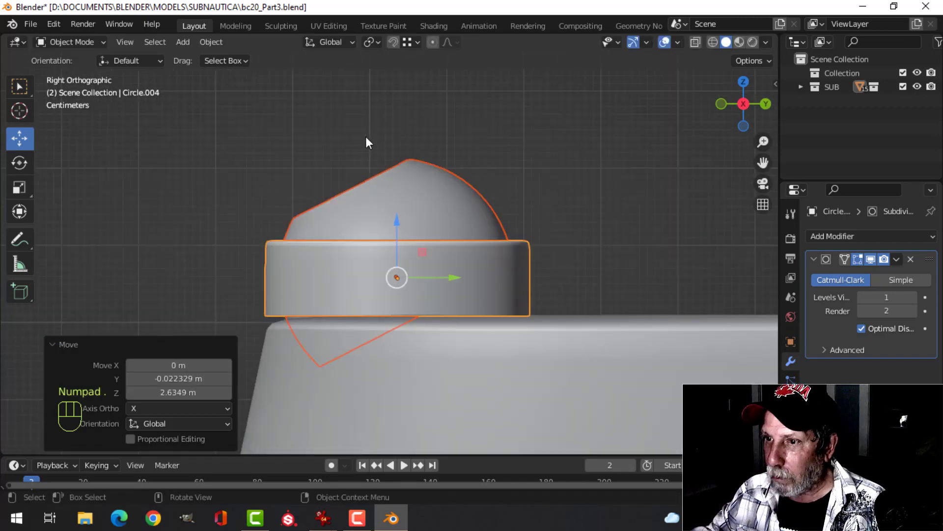
{"action": "middle_click_drag", "start_coordinate": [471, 270], "coordinate": [494, 287]}
{"action": "scroll", "coordinate": [444, 290], "scroll_direction": "up", "scroll_amount": 5}
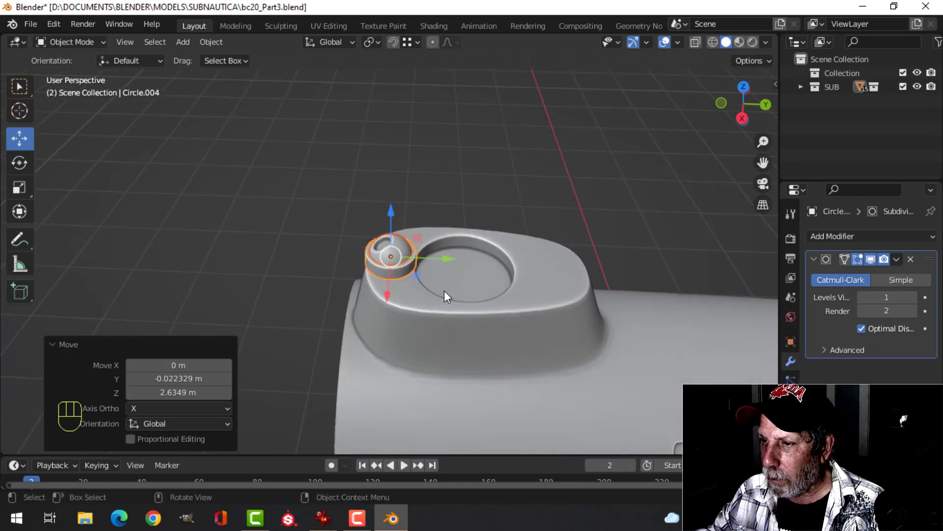
Scale the duplicated dome and ring's mesh to about 0.757 and lower it about 0.038 m onto the block's top.
{"action": "key", "text": "Tab"}
{"action": "key", "text": "a"}
{"action": "key", "text": "s"}
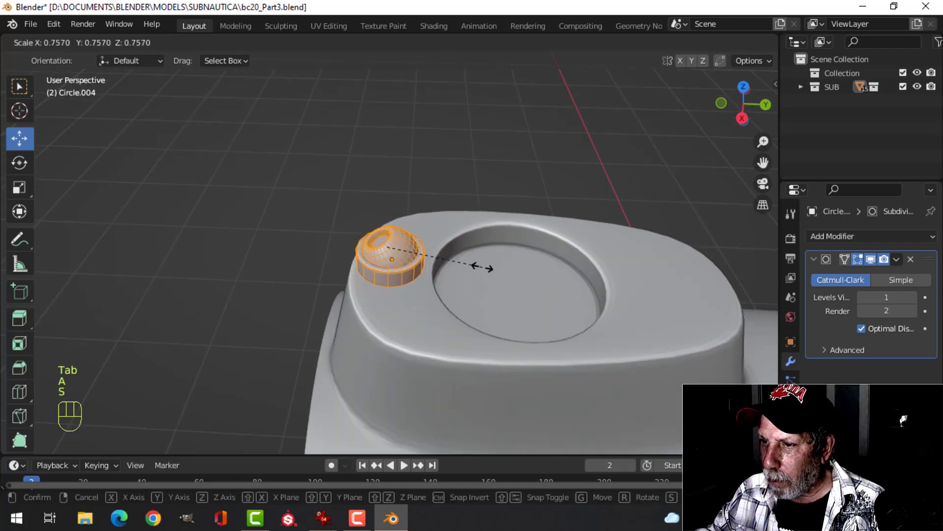
{"action": "left_click", "coordinate": [486, 268]}
{"action": "middle_click_drag", "start_coordinate": [486, 267], "coordinate": [479, 225]}
{"action": "left_click_drag", "start_coordinate": [380, 205], "coordinate": [387, 209]}
{"action": "key", "text": "KP_7"}
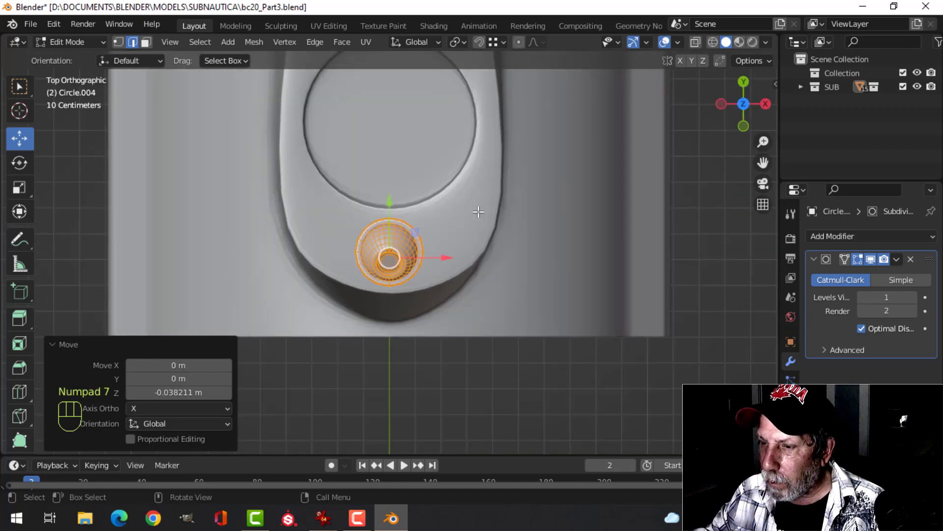
{"action": "middle_click_drag", "start_coordinate": [529, 255], "coordinate": [498, 274]}
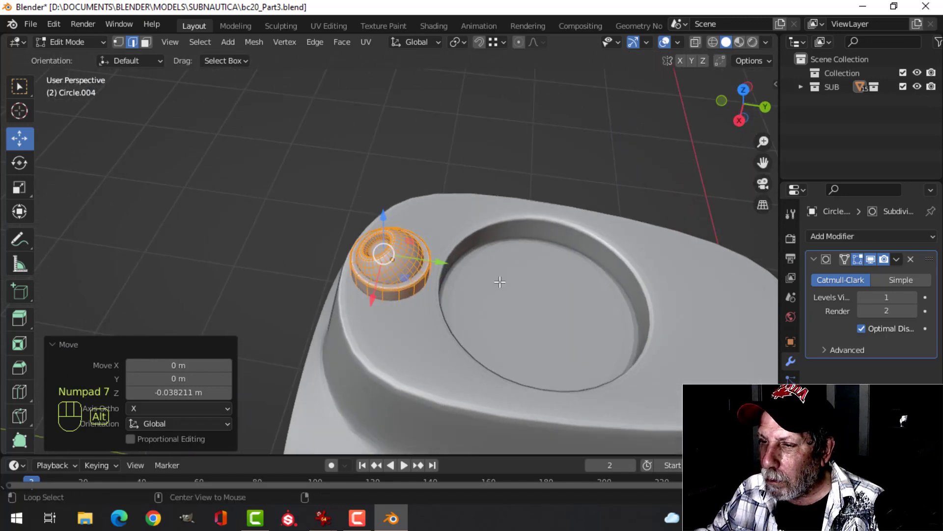
Return to Object Mode and nudge the duplicated dome and ring slightly along Y at the front of the block.
{"action": "key", "text": "alt+a"}
{"action": "key", "text": "Tab"}
{"action": "key", "text": "alt+a"}
{"action": "middle_click_drag", "start_coordinate": [426, 316], "coordinate": [411, 284]}
{"action": "scroll", "coordinate": [412, 284], "scroll_direction": "up", "scroll_amount": 3}
{"action": "left_click", "coordinate": [397, 257]}
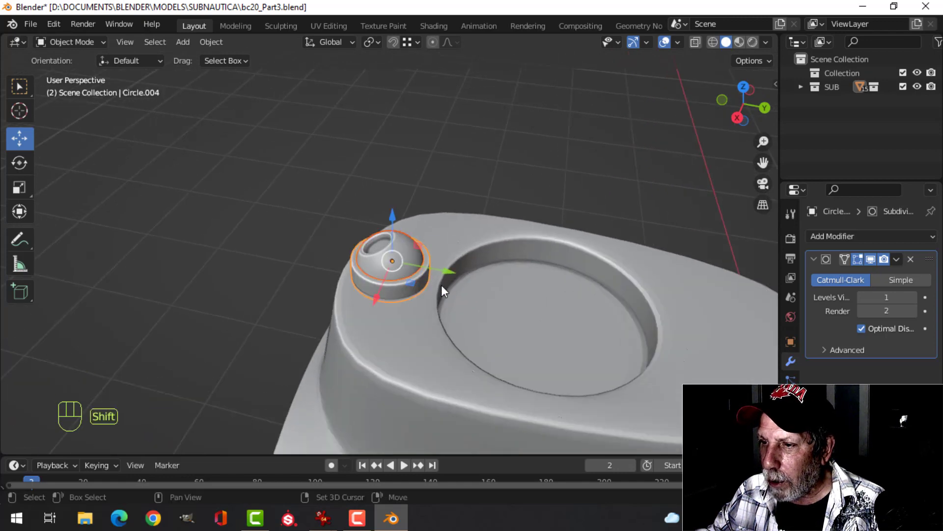
{"action": "left_click_drag", "start_coordinate": [452, 273], "coordinate": [452, 273]}
{"action": "scroll", "coordinate": [502, 293], "scroll_direction": "down", "scroll_amount": 3}
{"action": "key", "text": "alt+a"}
{"action": "middle_click_drag", "start_coordinate": [502, 293], "coordinate": [406, 310]}
{"action": "scroll", "coordinate": [459, 273], "scroll_direction": "up", "scroll_amount": 2}
{"action": "scroll", "coordinate": [391, 303], "scroll_direction": "down", "scroll_amount": 2}
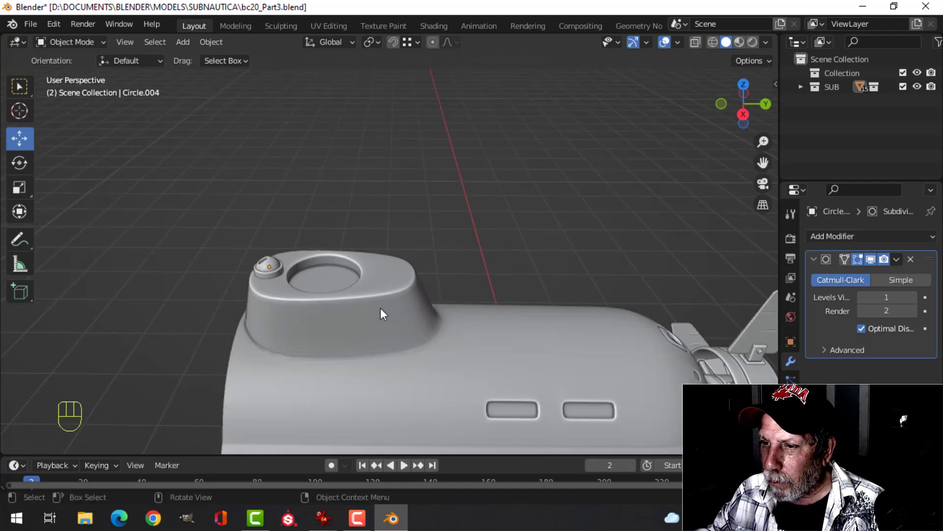
Select the floor faces of the circular recess in the hull mesh and snap the 3D cursor to them.
{"action": "left_click", "coordinate": [337, 278]}
{"action": "key", "text": "Tab"}
{"action": "scroll", "coordinate": [343, 294], "scroll_direction": "up", "scroll_amount": 2}
{"action": "key", "text": "alt+a"}
{"action": "middle_click_drag", "start_coordinate": [344, 295], "coordinate": [352, 310], "text": "shift"}
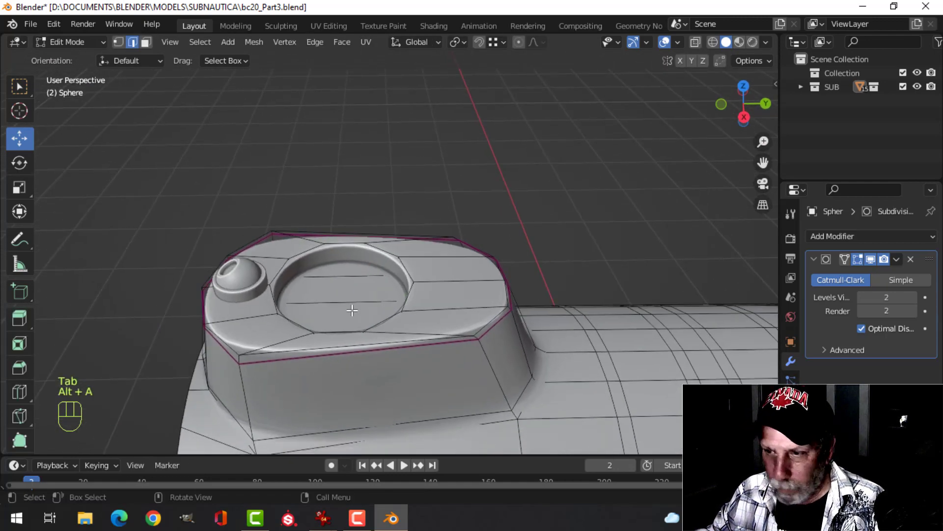
{"action": "key", "text": "3"}
{"action": "key", "text": "c"}
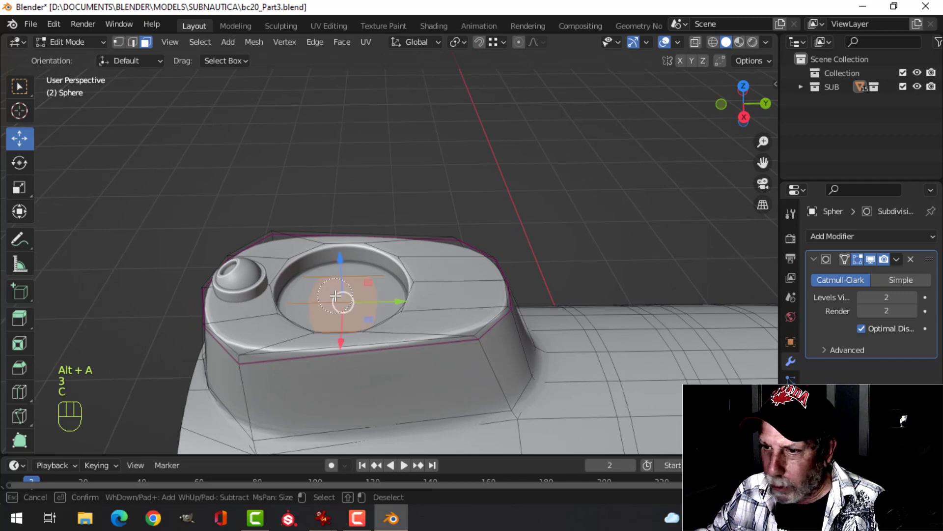
{"action": "middle_click_drag", "start_coordinate": [335, 295], "coordinate": [355, 356]}
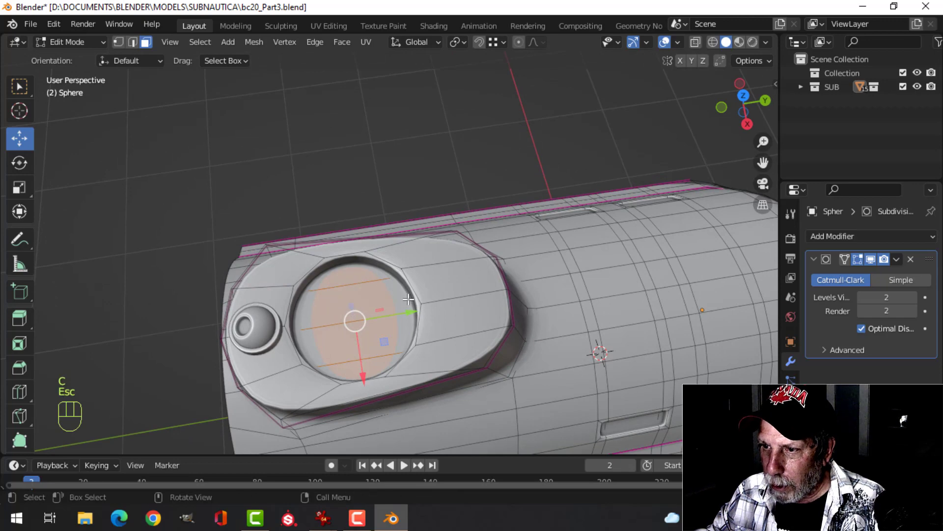
{"action": "middle_click_drag", "start_coordinate": [408, 299], "coordinate": [400, 249]}
{"action": "key", "text": "shift+s"}
{"action": "left_click", "coordinate": [385, 315]}
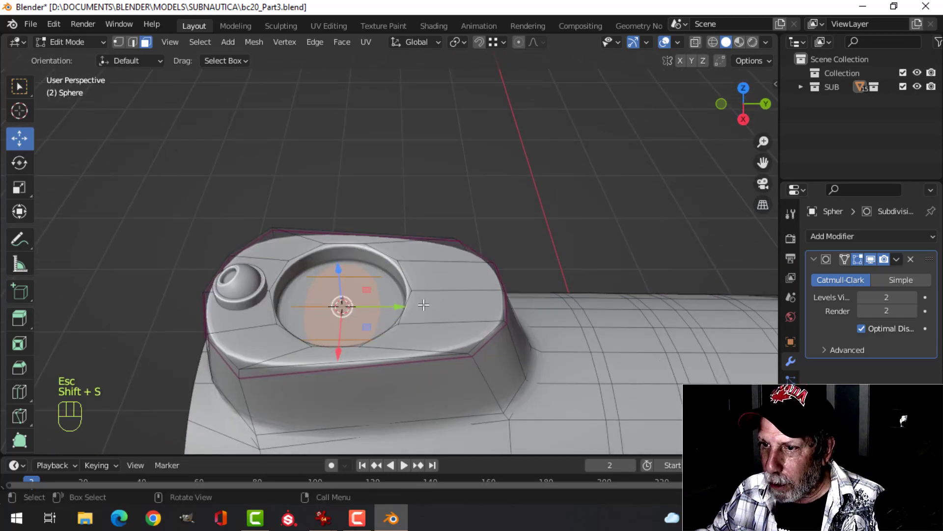
Return to Object Mode and add a 2 m mesh plane at the 3D cursor in the recess.
{"action": "key", "text": "Tab"}
{"action": "middle_click_drag", "start_coordinate": [424, 305], "coordinate": [421, 242]}
{"action": "key", "text": "alt+a"}
{"action": "mouse_move", "coordinate": [412, 295]}
{"action": "middle_mouse_down", "text": "shift"}
{"action": "mouse_move", "coordinate": [354, 297]}
{"action": "mouse_move", "coordinate": [337, 316]}
{"action": "mouse_move", "coordinate": [357, 310]}
{"action": "middle_mouse_up", "text": "shift"}
{"action": "key", "text": "shift+a"}
{"action": "mouse_move", "coordinate": [407, 299]}
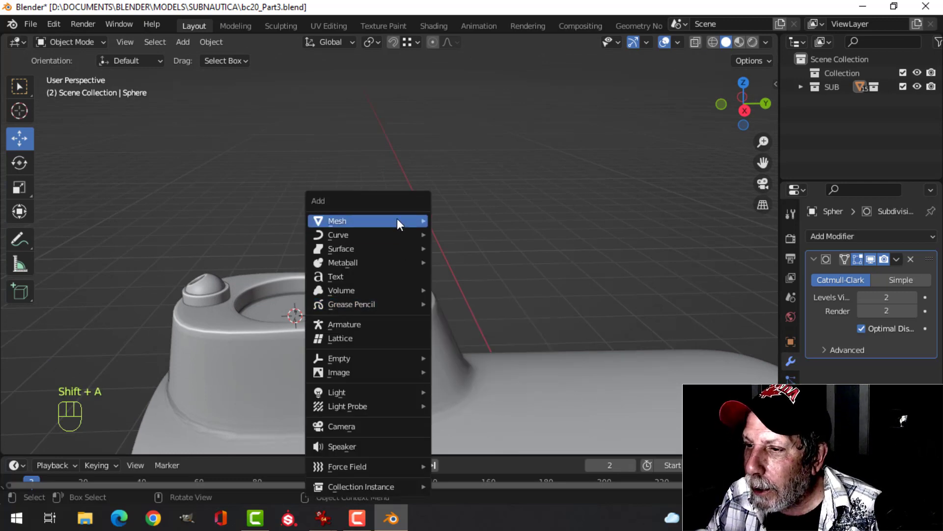
{"action": "mouse_move", "coordinate": [397, 219]}
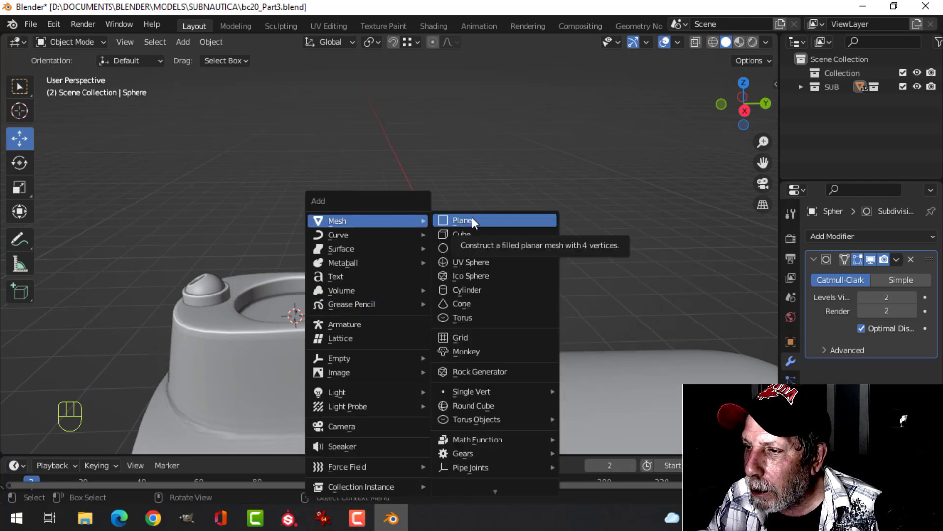
{"action": "left_click", "coordinate": [472, 219]}
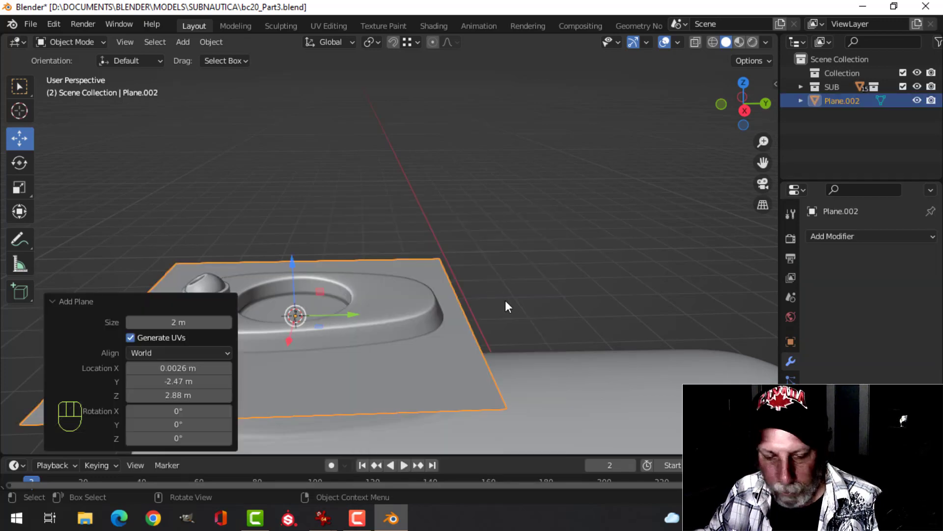
Scale the new plane's mesh to 0.560 and raise it about 0.172 m above the recess.
{"action": "key", "text": "Tab"}
{"action": "key", "text": "s"}
{"action": "left_click", "coordinate": [413, 299]}
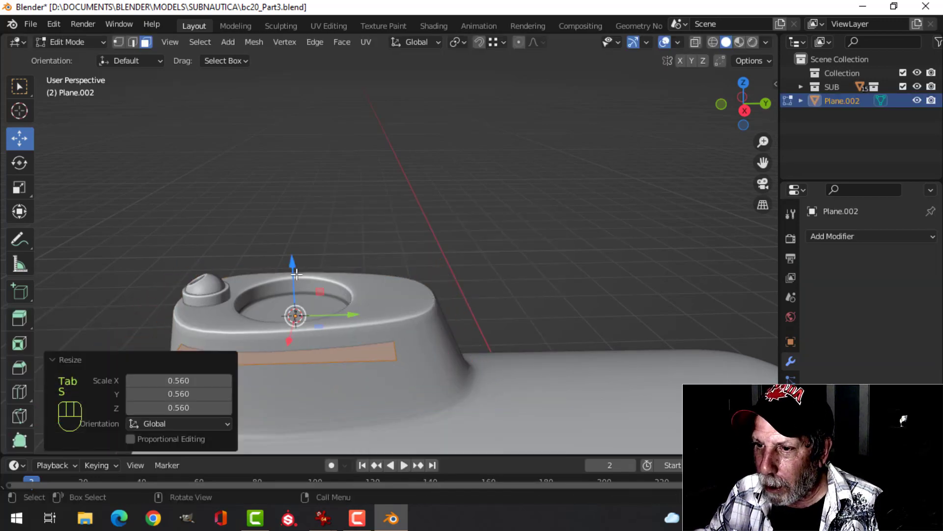
{"action": "left_click_drag", "start_coordinate": [295, 273], "coordinate": [291, 236]}
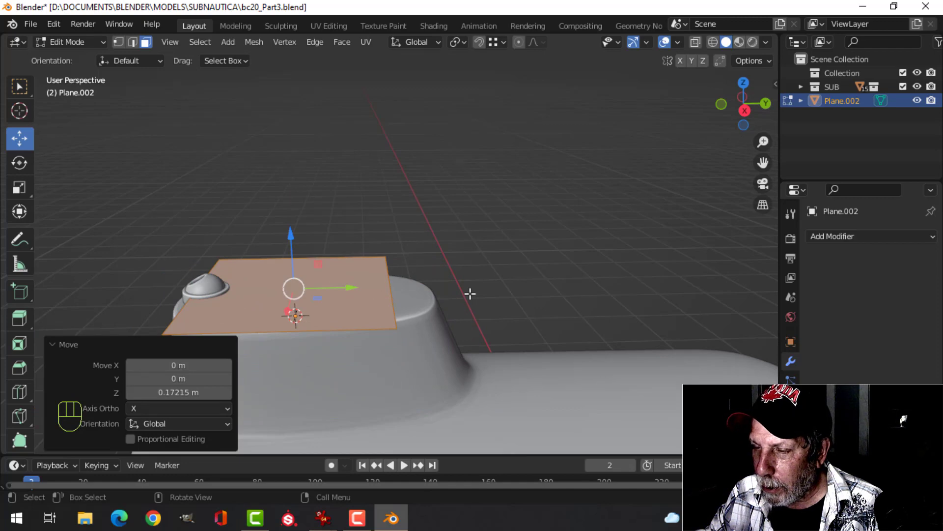
Scale the plane again to 0.331 and move it about 0.578 m along Y, behind the round recess.
{"action": "key", "text": "s"}
{"action": "left_click", "coordinate": [364, 293]}
{"action": "left_click_drag", "start_coordinate": [362, 294], "coordinate": [368, 293]}
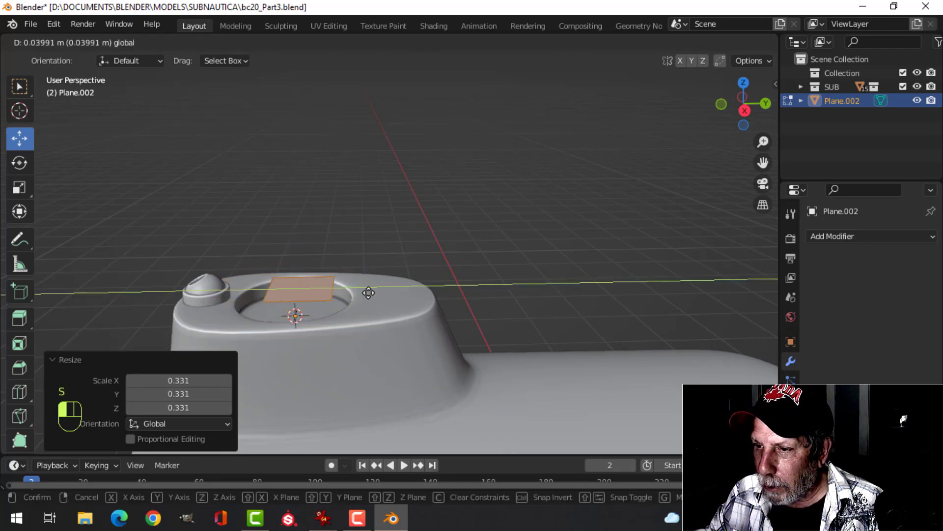
{"action": "left_click", "coordinate": [443, 302]}
In top view, scale the plane to 0.705 along X and 0.877 along Y, and shift it slightly toward the recess.
{"action": "key", "text": "KP_7"}
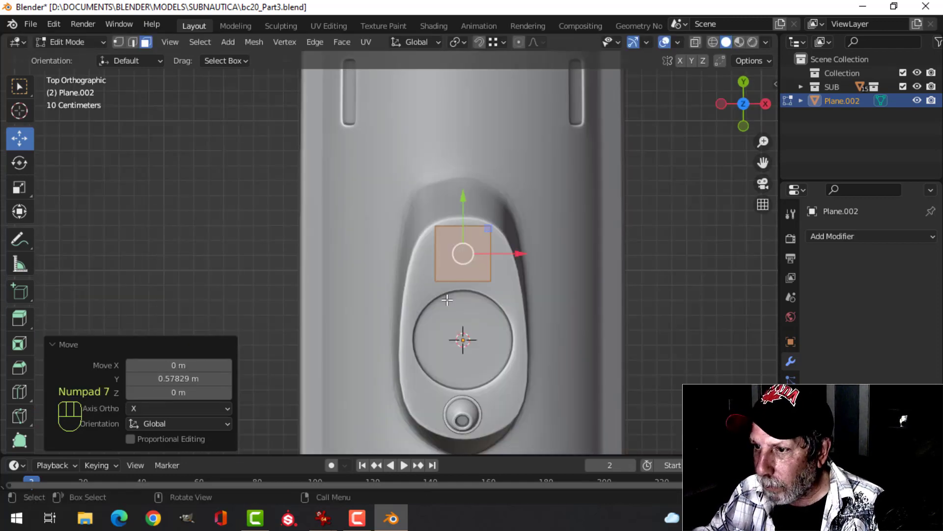
{"action": "scroll", "coordinate": [443, 291], "scroll_direction": "up", "scroll_amount": 4}
{"action": "middle_click_drag", "start_coordinate": [530, 259], "coordinate": [439, 264], "text": "shift"}
{"action": "key", "text": "s"}
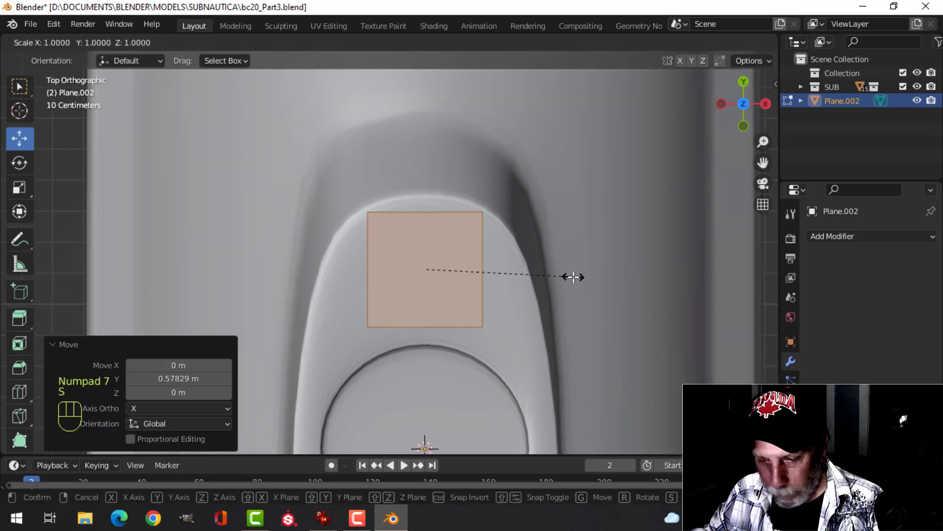
{"action": "left_click", "coordinate": [514, 274]}
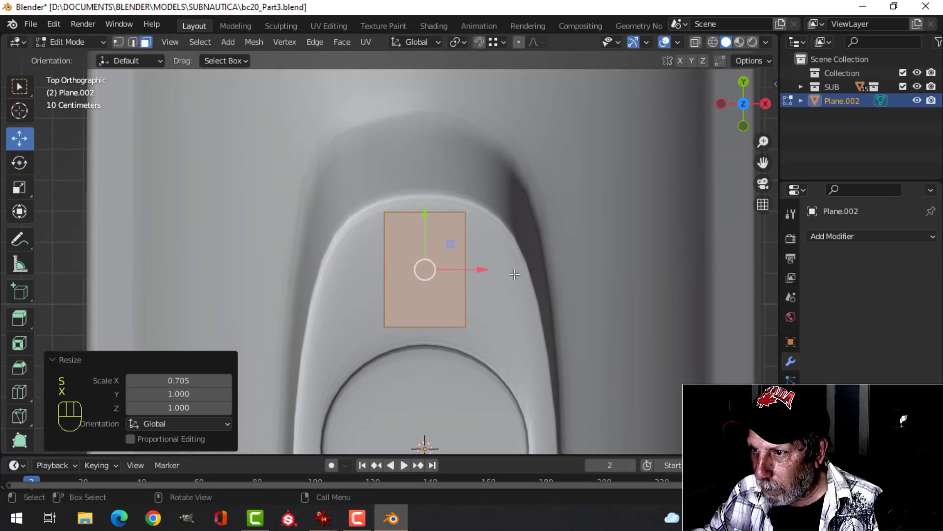
{"action": "left_click", "coordinate": [483, 233]}
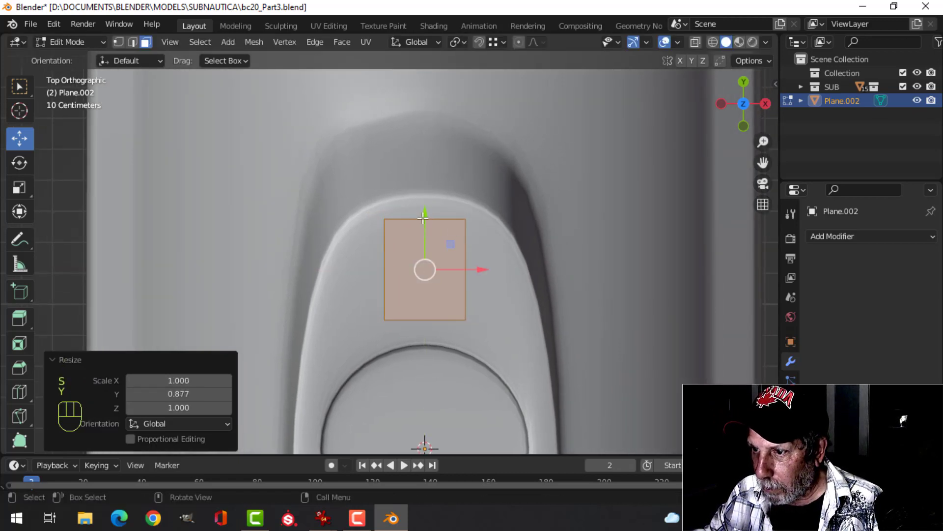
{"action": "left_click_drag", "start_coordinate": [423, 217], "coordinate": [421, 228]}
Move the plane's rear edge along Y toward the rear of the block.
{"action": "middle_click_drag", "start_coordinate": [421, 229], "coordinate": [443, 223]}
{"action": "key", "text": "alt+a"}
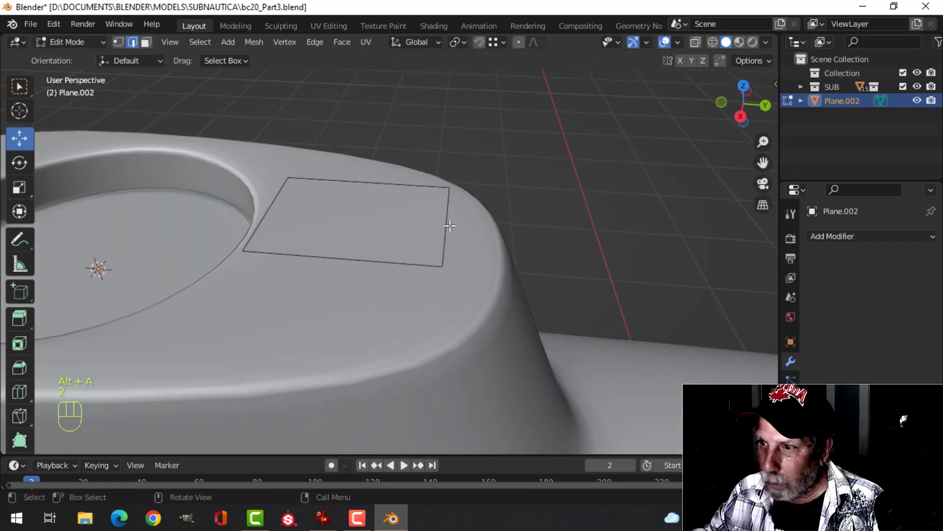
{"action": "left_click_drag", "start_coordinate": [467, 223], "coordinate": [508, 225]}
{"action": "key", "text": "alt+a"}
{"action": "middle_click_drag", "start_coordinate": [474, 259], "coordinate": [390, 292]}
Round the plane's corners with a four-segment vertex bevel about 0.077 m wide, and move the plane about 0.025 m along Y.
{"action": "key", "text": "a"}
{"action": "key", "text": "1"}
{"action": "key", "text": "shift+ctrl+b"}
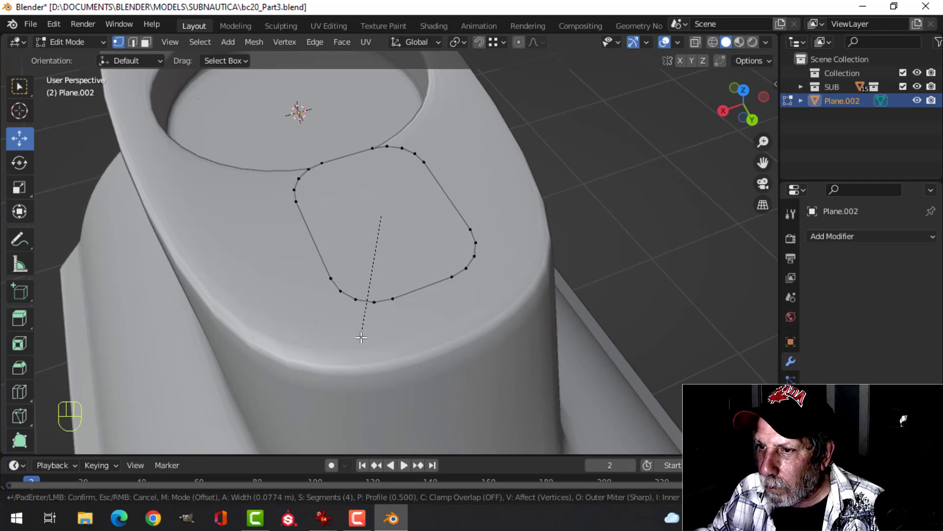
{"action": "left_click", "coordinate": [362, 337]}
{"action": "key", "text": "a"}
{"action": "middle_click_drag", "start_coordinate": [361, 336], "coordinate": [443, 229]}
{"action": "left_click_drag", "start_coordinate": [445, 230], "coordinate": [465, 237]}
{"action": "middle_click_drag", "start_coordinate": [464, 237], "coordinate": [474, 269]}
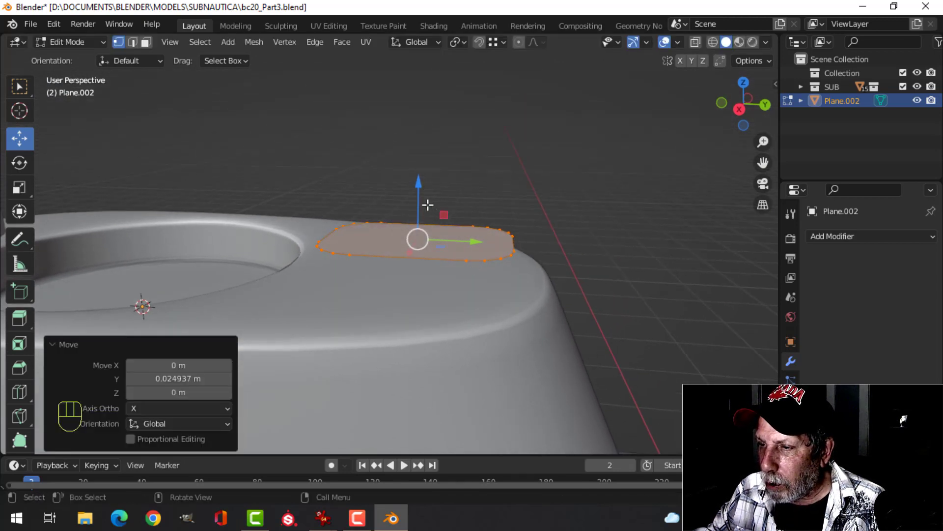
Extrude the rounded plane about 0.052 m downward and scale the extruded base to about 1.162 for tapered sides.
{"action": "key", "text": "e"}
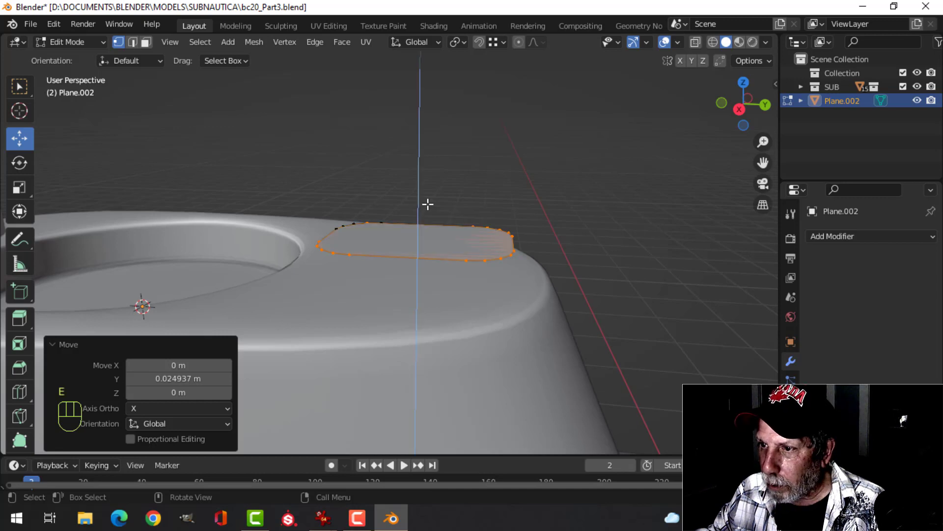
{"action": "left_click", "coordinate": [427, 204]}
{"action": "left_click_drag", "start_coordinate": [418, 189], "coordinate": [414, 219]}
{"action": "key", "text": "s"}
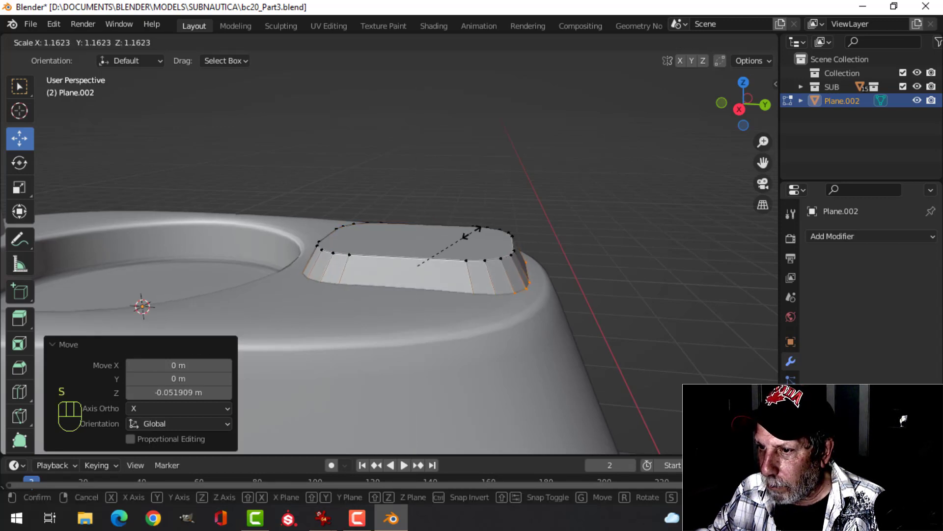
{"action": "left_click", "coordinate": [476, 229]}
Bevel the edge loop around the plate's top with three segments, about 0.006 m wide.
{"action": "middle_click_drag", "start_coordinate": [475, 229], "coordinate": [530, 207]}
{"action": "key", "text": "alt+a"}
{"action": "left_click", "coordinate": [444, 251]}
{"action": "key", "text": "ctrl+b"}
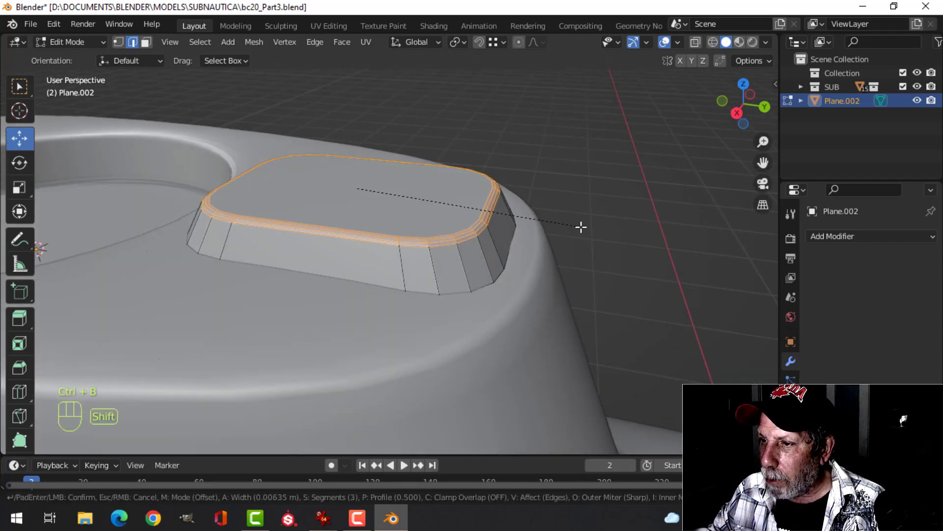
{"action": "left_click", "coordinate": [581, 226]}
Return to Object Mode and apply smooth shading to the raised plate.
{"action": "key", "text": "Tab"}
{"action": "right_click", "coordinate": [429, 207]}
{"action": "left_click", "coordinate": [429, 207]}
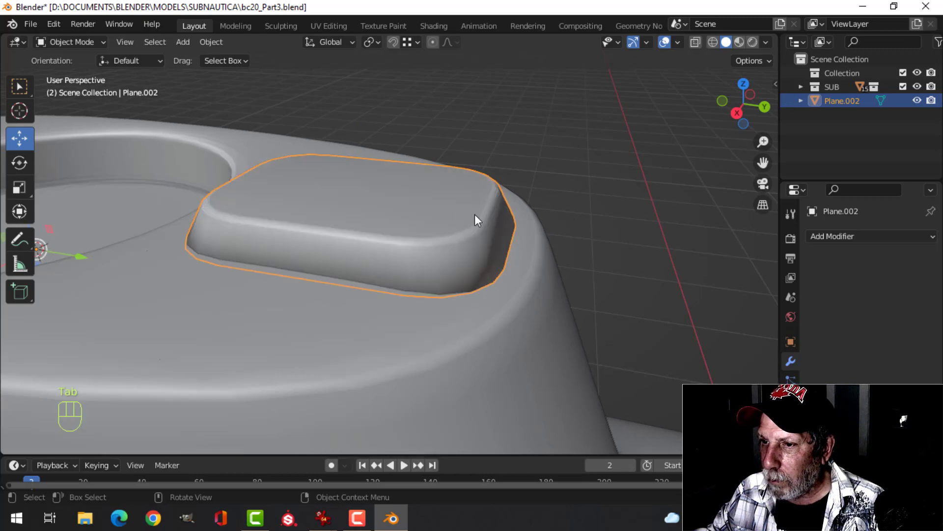
{"action": "key", "text": "alt+a"}
{"action": "middle_click_drag", "start_coordinate": [475, 214], "coordinate": [454, 232]}
Try a level 1 subdivision on the raised plate.
{"action": "left_click", "coordinate": [454, 231]}
{"action": "middle_click_drag", "start_coordinate": [660, 247], "coordinate": [558, 252]}
{"action": "key", "text": "ctrl+1"}
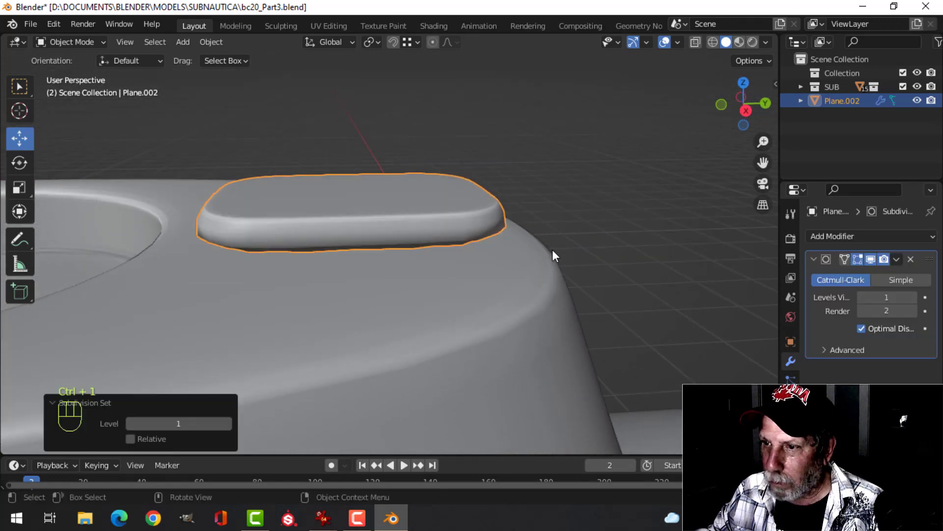
{"action": "key", "text": "ctrl+z"}
Open the plate's mesh data properties and examine the shading of its sides.
{"action": "middle_click_drag", "start_coordinate": [508, 247], "coordinate": [483, 249]}
{"action": "left_click", "coordinate": [791, 439]}
{"action": "scroll", "coordinate": [872, 353], "scroll_direction": "down", "scroll_amount": 5}
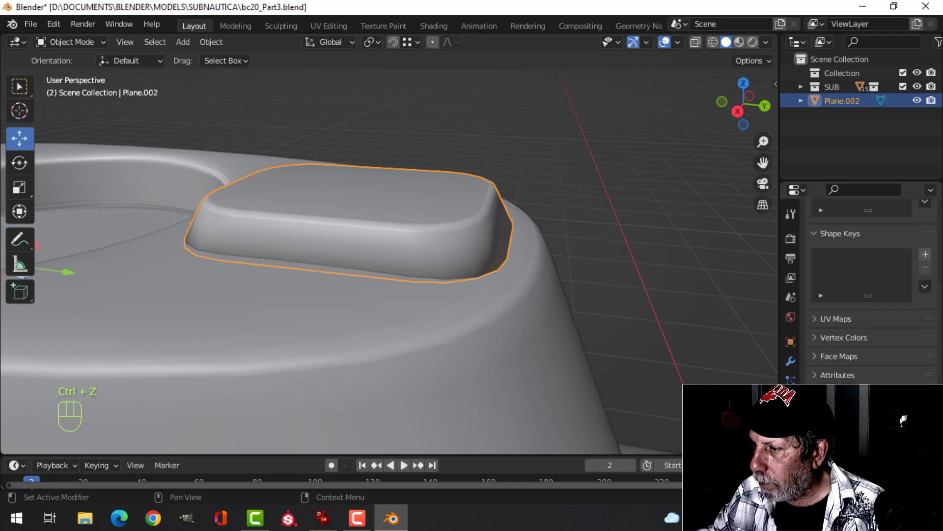
{"action": "key", "text": "alt+a"}
{"action": "middle_click_drag", "start_coordinate": [655, 275], "coordinate": [467, 268]}
{"action": "left_click", "coordinate": [405, 242]}
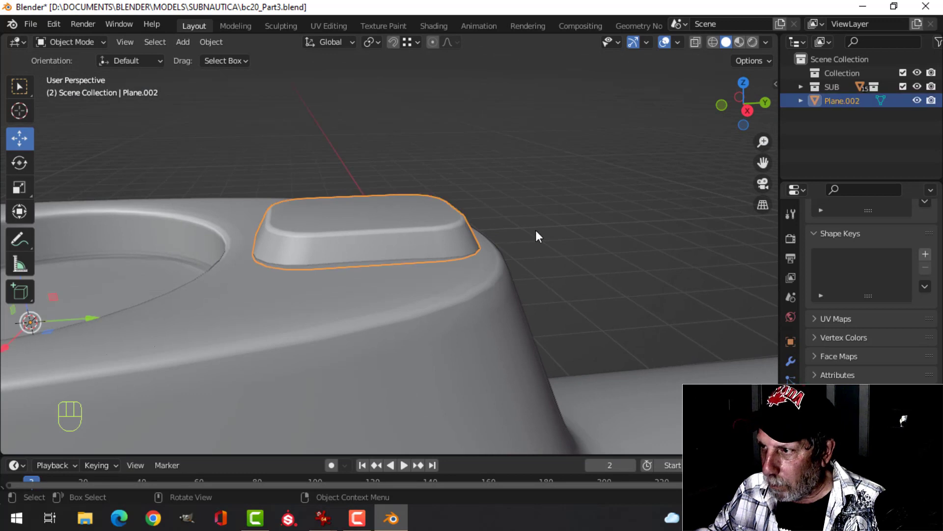
Show the Face Orientation overlay and recalculate all of the plate's normals to the outside.
{"action": "left_click", "coordinate": [678, 45]}
{"action": "left_click", "coordinate": [621, 294]}
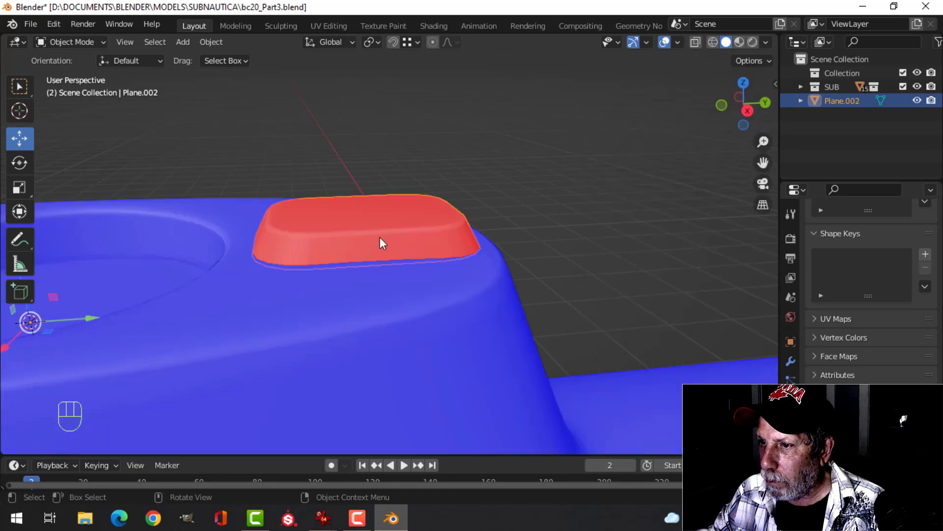
{"action": "key", "text": "Tab"}
{"action": "key", "text": "a"}
{"action": "key", "text": "alt+n"}
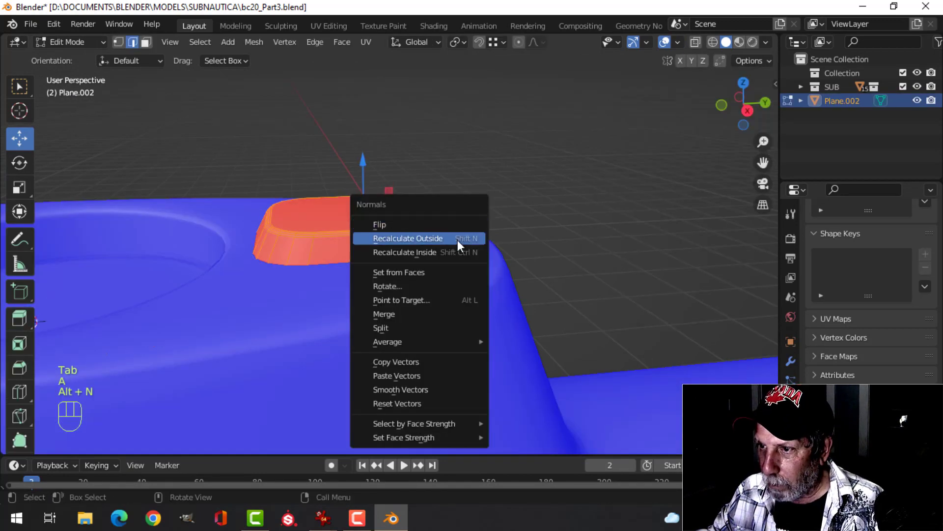
{"action": "left_click", "coordinate": [458, 240]}
Return to Object Mode and turn off the Face Orientation overlay.
{"action": "key", "text": "Tab"}
{"action": "left_click", "coordinate": [678, 44]}
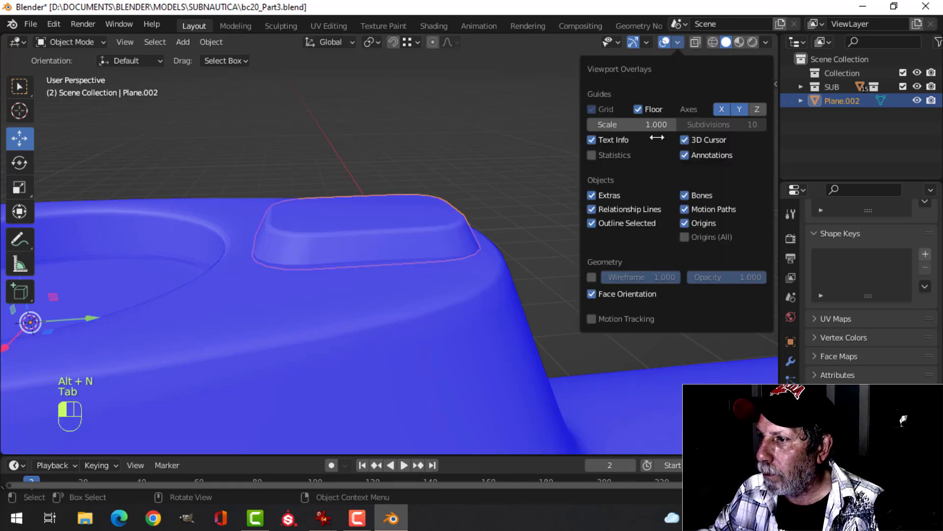
{"action": "left_click", "coordinate": [620, 297]}
{"action": "middle_click_drag", "start_coordinate": [399, 231], "coordinate": [465, 259]}
{"action": "key", "text": "alt+a"}
Scale the plate's mesh to about 1.62 along Z and raise it slightly above the block's top.
{"action": "left_click", "coordinate": [450, 237]}
{"action": "key", "text": "Tab"}
{"action": "scroll", "coordinate": [457, 243], "scroll_direction": "up", "scroll_amount": 3}
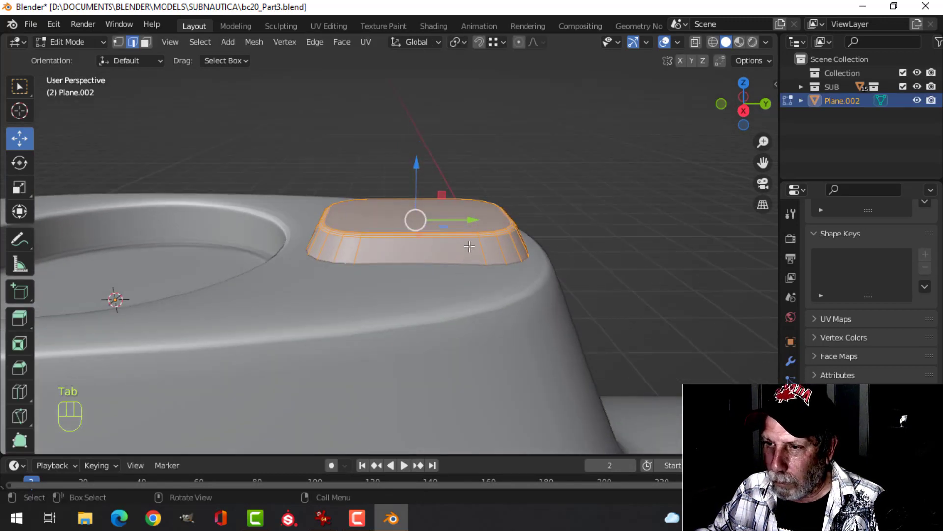
{"action": "key", "text": "s"}
{"action": "key", "text": "z"}
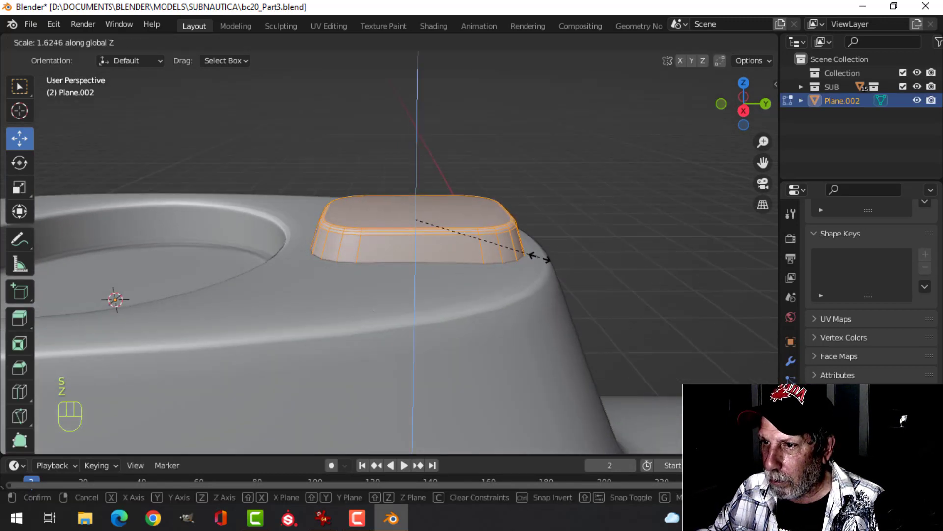
{"action": "left_click", "coordinate": [532, 254]}
{"action": "left_click_drag", "start_coordinate": [419, 167], "coordinate": [421, 154]}
Return to Object Mode and inspect the raised plate, the round recess and the dome fitting on the block.
{"action": "key", "text": "Tab"}
{"action": "key", "text": "alt+a"}
{"action": "scroll", "coordinate": [452, 221], "scroll_direction": "down", "scroll_amount": 5}
{"action": "middle_click_drag", "start_coordinate": [447, 247], "coordinate": [385, 289]}
{"action": "scroll", "coordinate": [423, 279], "scroll_direction": "up", "scroll_amount": 3}
{"action": "middle_click_drag", "start_coordinate": [385, 288], "coordinate": [497, 310], "text": "shift"}
{"action": "middle_click_drag", "start_coordinate": [424, 284], "coordinate": [383, 251]}
{"action": "scroll", "coordinate": [410, 258], "scroll_direction": "down", "scroll_amount": 2}
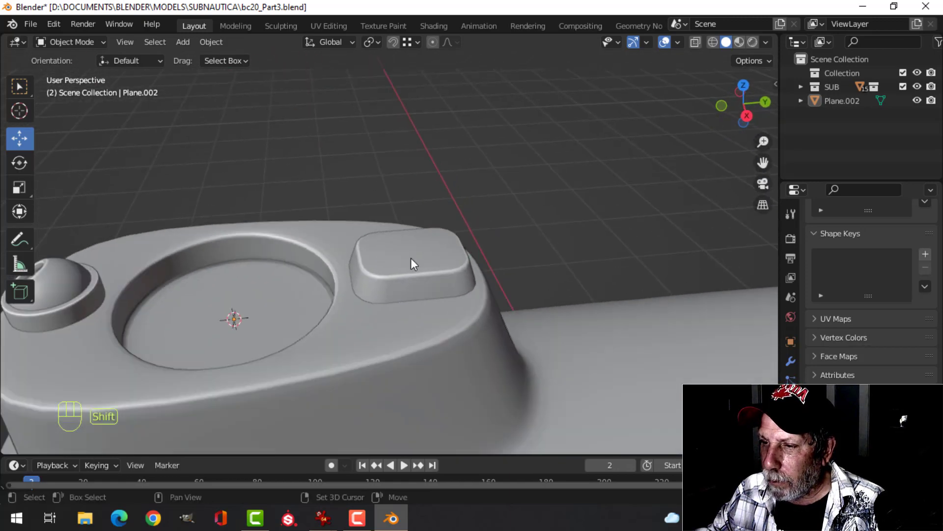
Add a mesh circle with 16 vertices at the 3D cursor.
{"action": "scroll", "coordinate": [415, 260], "scroll_direction": "up", "scroll_amount": 1}
{"action": "key", "text": "shift+a"}
{"action": "mouse_move", "coordinate": [431, 261]}
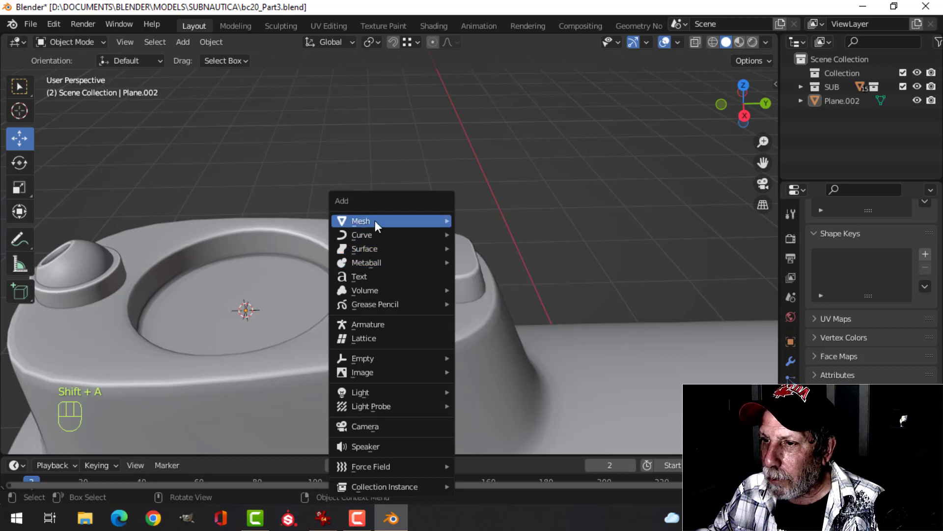
{"action": "mouse_move", "coordinate": [375, 220]}
{"action": "left_click", "coordinate": [493, 248]}
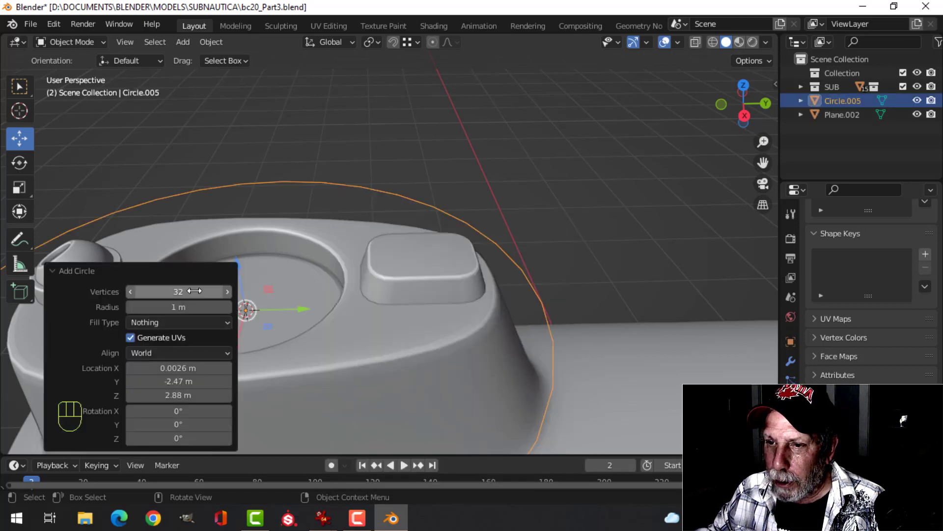
{"action": "key", "text": "Return"}
{"action": "scroll", "coordinate": [491, 275], "scroll_direction": "down", "scroll_amount": 3}
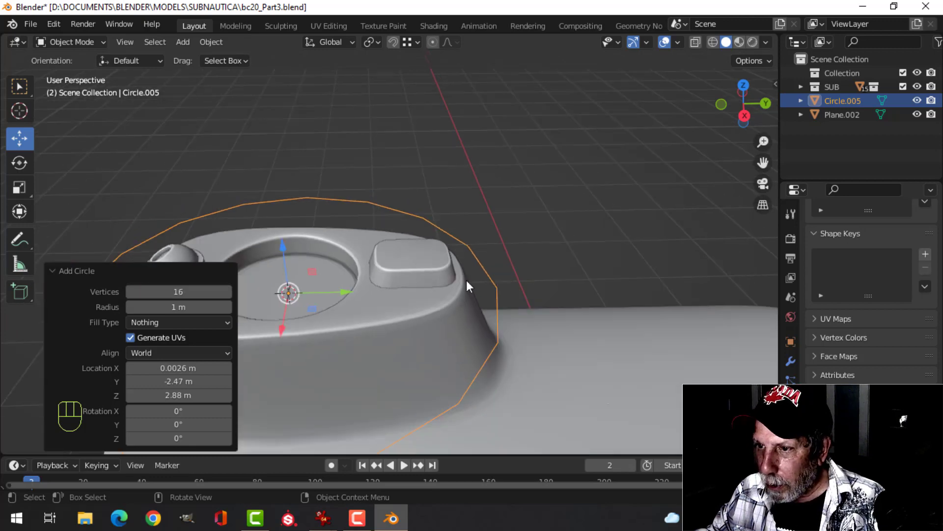
Shrink the circle's mesh by factors of 0.221, 0.483 and 0.613 and move it onto the front of the raised plate.
{"action": "key", "text": "Tab"}
{"action": "key", "text": "s"}
{"action": "left_click", "coordinate": [377, 271]}
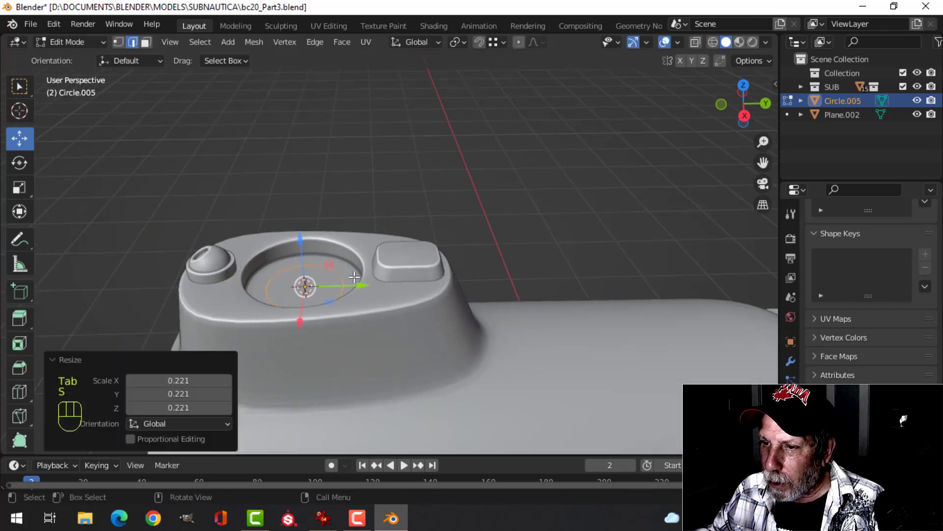
{"action": "left_click_drag", "start_coordinate": [353, 276], "coordinate": [491, 271]}
{"action": "key", "text": "s"}
{"action": "left_click", "coordinate": [461, 271]}
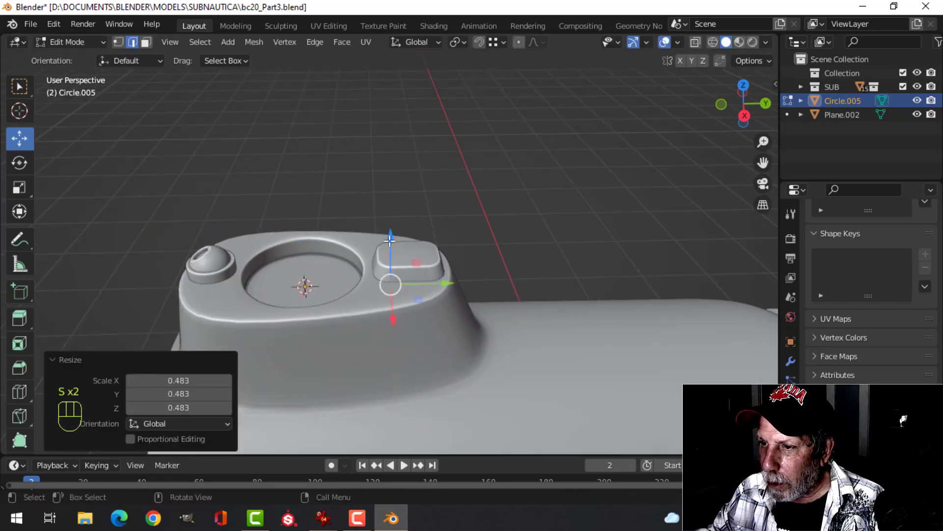
{"action": "left_click_drag", "start_coordinate": [392, 256], "coordinate": [404, 197]}
{"action": "key", "text": "s"}
{"action": "left_click", "coordinate": [467, 244]}
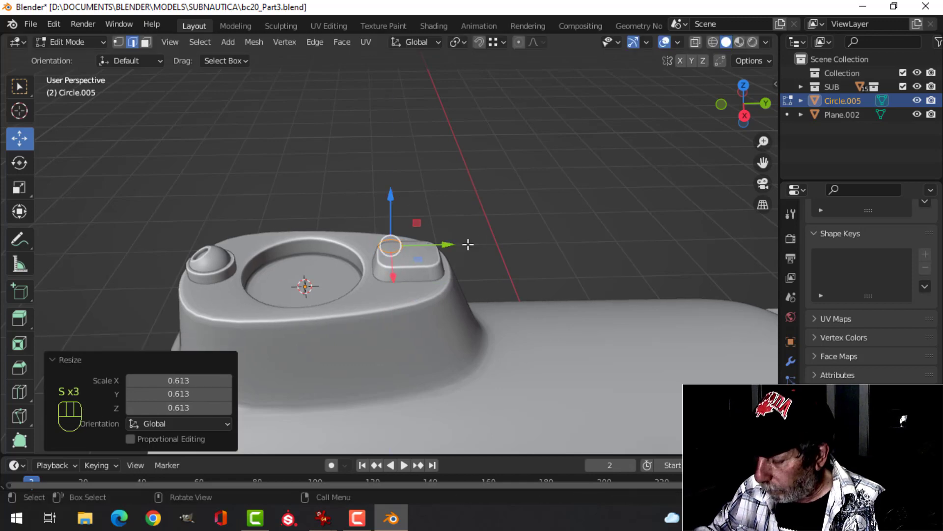
Nudge the circle about 0.016 m along Y in top view, shrink it slightly and lower it onto the plate's surface.
{"action": "key", "text": "KP_Decimal"}
{"action": "key", "text": "1"}
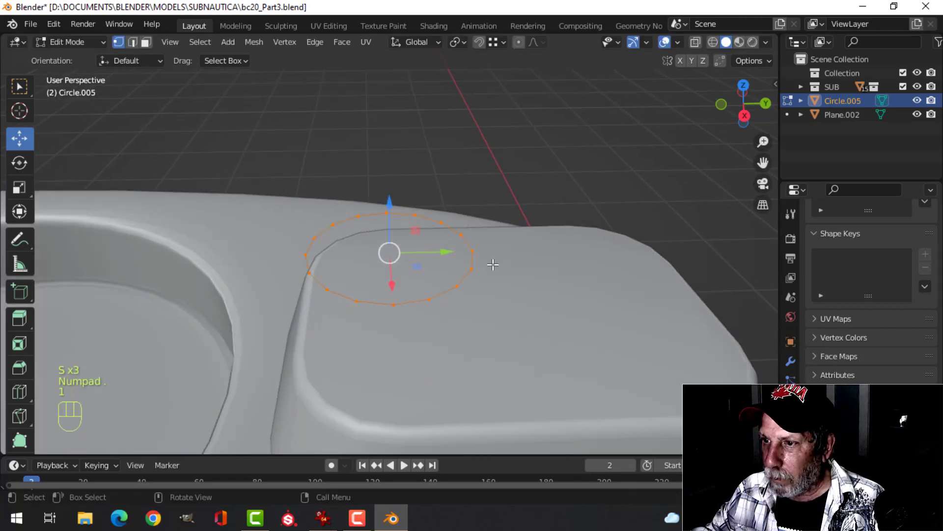
{"action": "key", "text": "KP_7"}
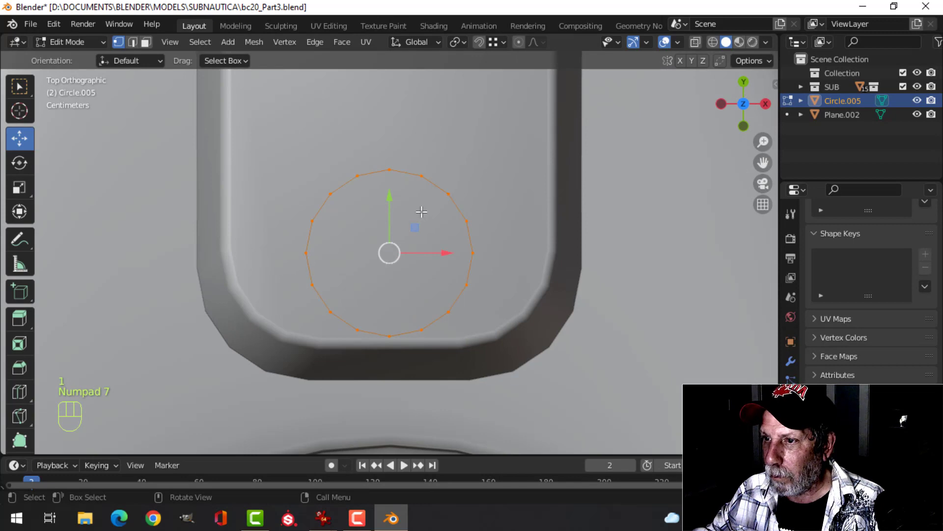
{"action": "left_click_drag", "start_coordinate": [391, 197], "coordinate": [391, 174]}
{"action": "scroll", "coordinate": [467, 172], "scroll_direction": "down", "scroll_amount": 4}
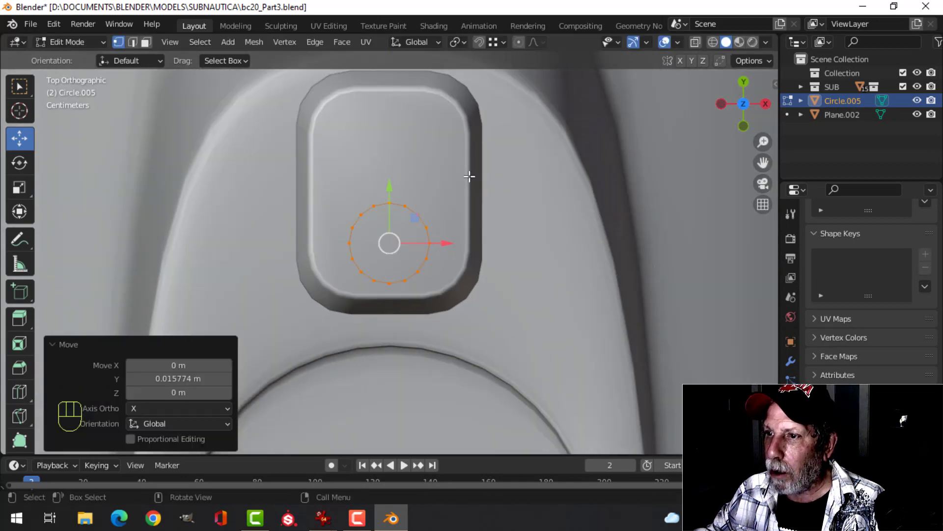
{"action": "middle_click_drag", "start_coordinate": [467, 172], "coordinate": [495, 257]}
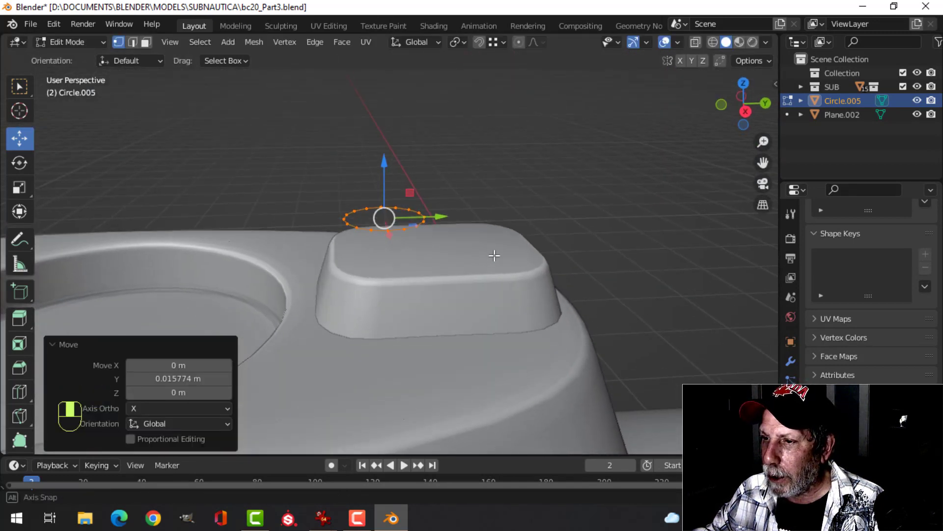
{"action": "key", "text": "s"}
{"action": "left_click", "coordinate": [395, 163]}
{"action": "left_click_drag", "start_coordinate": [395, 162], "coordinate": [386, 185]}
{"action": "middle_click_drag", "start_coordinate": [444, 207], "coordinate": [485, 234], "text": "shift"}
Extrude the circle up about 0.165 m into a tube, scale it to 0.822 excluding Z and lower it slightly.
{"action": "key", "text": "e"}
{"action": "right_click", "coordinate": [438, 223]}
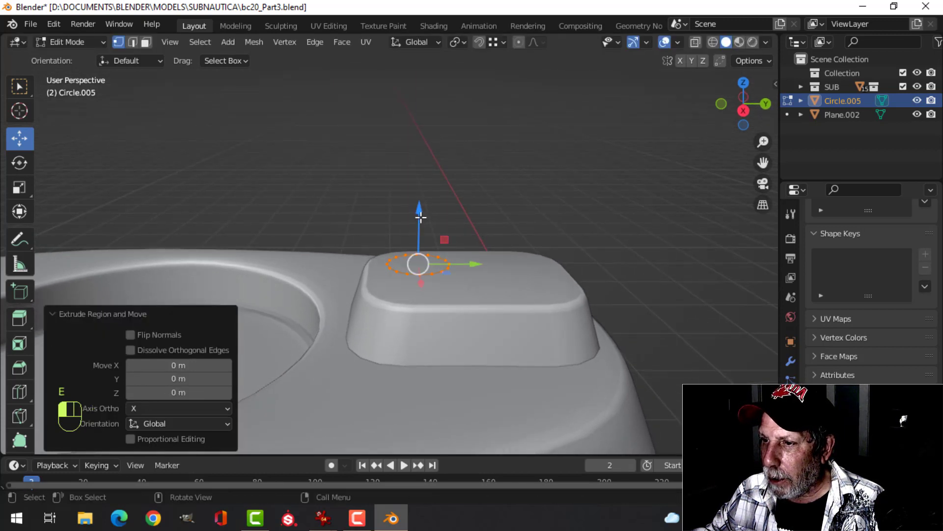
{"action": "left_click_drag", "start_coordinate": [420, 217], "coordinate": [427, 105]}
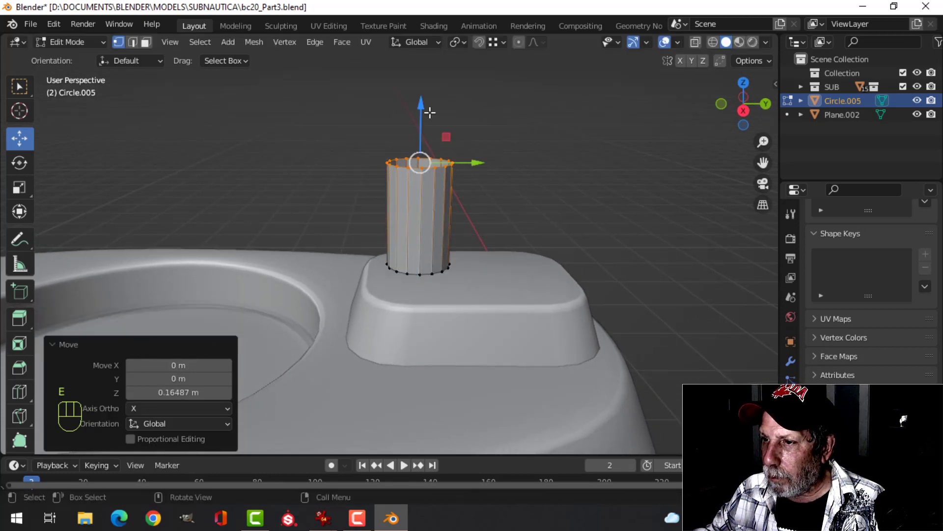
{"action": "key", "text": "a"}
{"action": "key", "text": "s"}
{"action": "key", "text": "shift+z"}
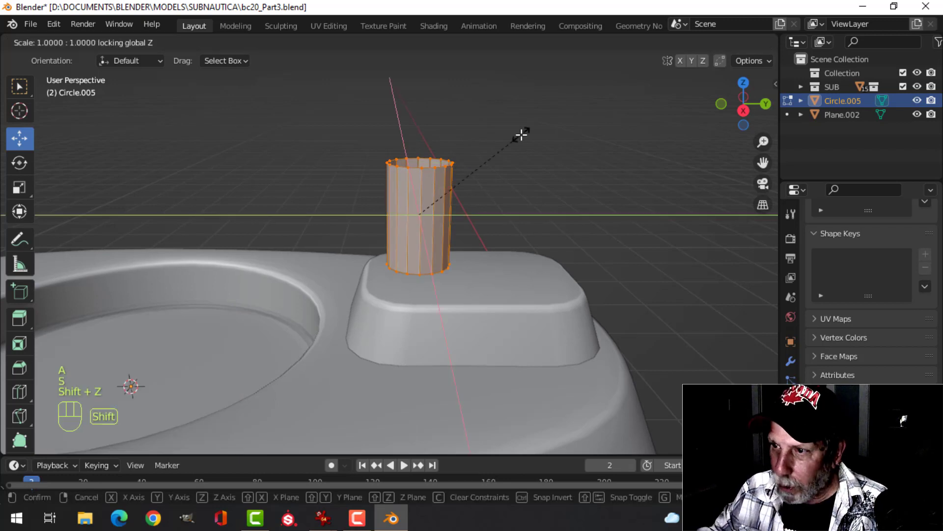
{"action": "left_click", "coordinate": [497, 143]}
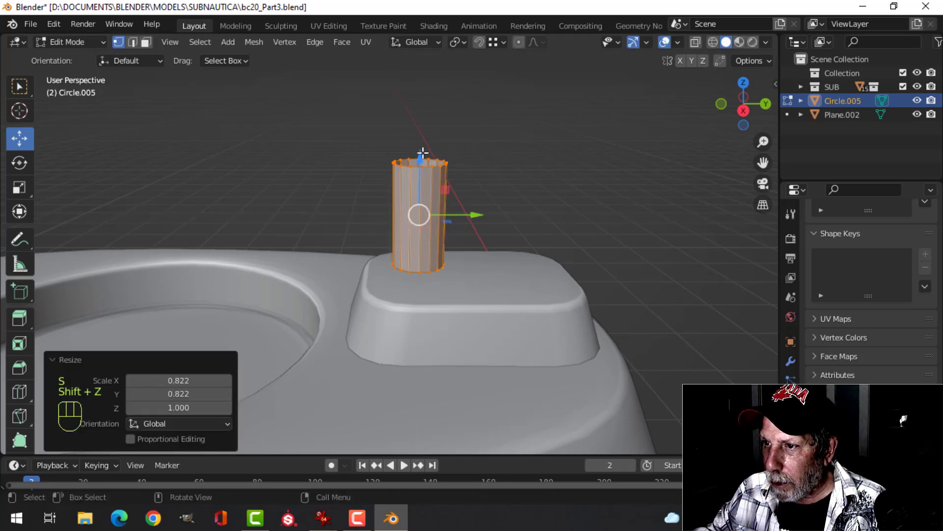
{"action": "left_click_drag", "start_coordinate": [423, 153], "coordinate": [419, 174]}
Extrude the tube's upper rim outward by a factor of about 1.54 and raise a second extrusion to form a wider head.
{"action": "middle_click_drag", "start_coordinate": [509, 195], "coordinate": [474, 218], "text": "shift"}
{"action": "key", "text": "alt+a"}
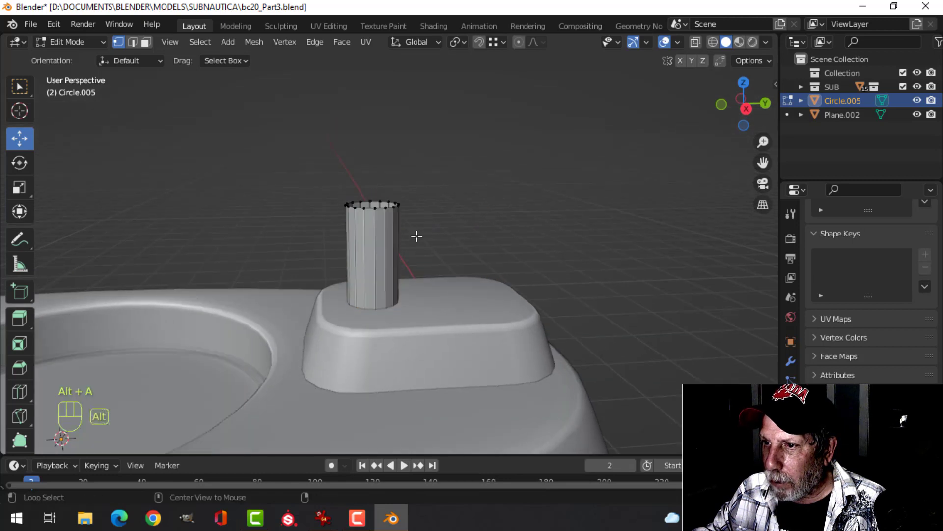
{"action": "middle_click_drag", "start_coordinate": [417, 224], "coordinate": [421, 211]}
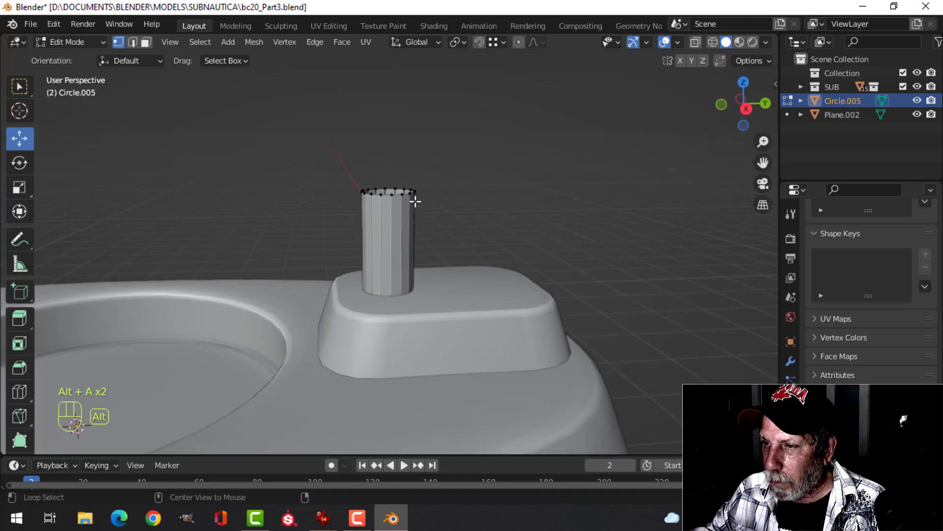
{"action": "scroll", "coordinate": [415, 201], "scroll_direction": "up", "scroll_amount": 2}
{"action": "left_click", "coordinate": [402, 165], "text": "alt+shift"}
{"action": "key", "text": "e"}
{"action": "left_click", "coordinate": [497, 184]}
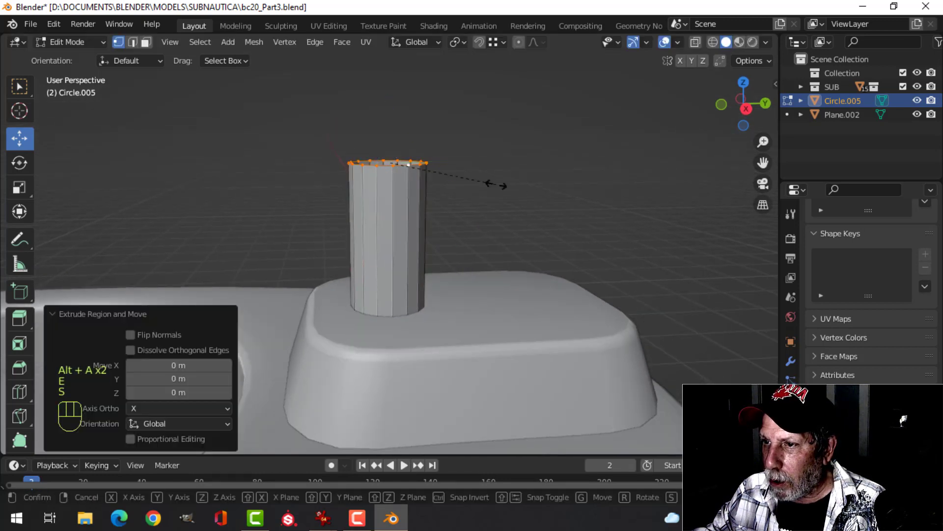
{"action": "key", "text": "s"}
{"action": "left_click", "coordinate": [556, 187]}
{"action": "scroll", "coordinate": [555, 188], "scroll_direction": "down", "scroll_amount": 2}
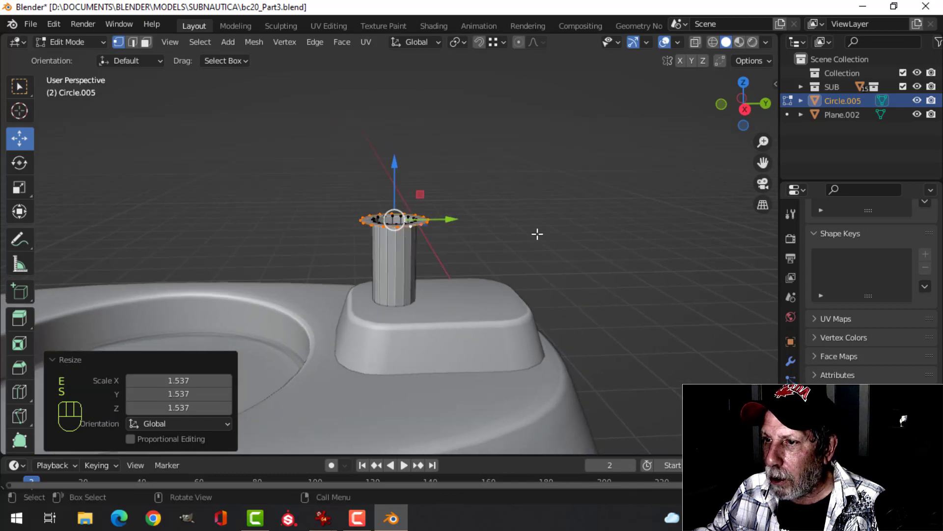
{"action": "key", "text": "e"}
{"action": "left_click_drag", "start_coordinate": [398, 175], "coordinate": [404, 99]}
Extrude the head's upper rim inward to about 0.69 scale and fill the opening with a face.
{"action": "middle_click_drag", "start_coordinate": [504, 177], "coordinate": [508, 202]}
{"action": "key", "text": "e"}
{"action": "left_click", "coordinate": [557, 191]}
{"action": "key", "text": "s"}
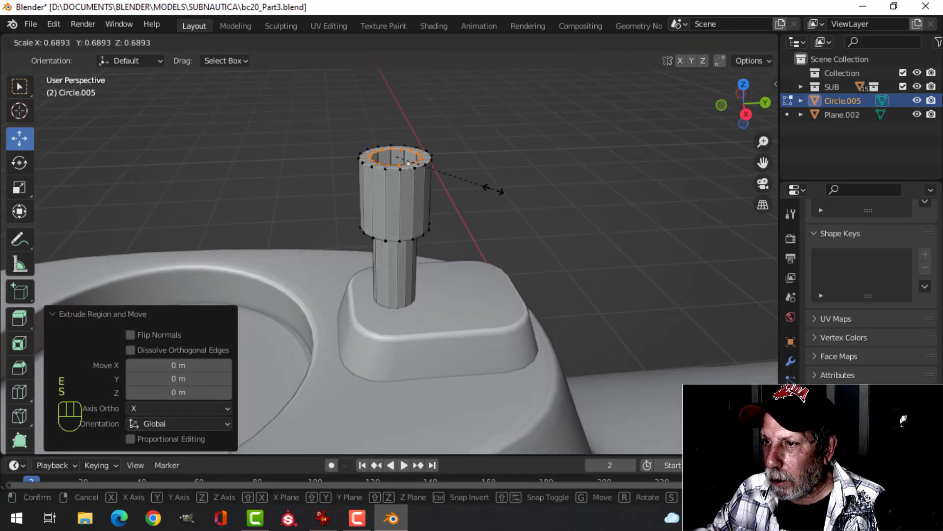
{"action": "left_click", "coordinate": [493, 190]}
{"action": "key", "text": "f"}
{"action": "scroll", "coordinate": [454, 210], "scroll_direction": "up", "scroll_amount": 3}
{"action": "middle_click_drag", "start_coordinate": [442, 169], "coordinate": [463, 236], "text": "shift"}
{"action": "key", "text": "alt+a"}
Bevel the head's upper and lower outer edge loops with 3 segments.
{"action": "key", "text": "2"}
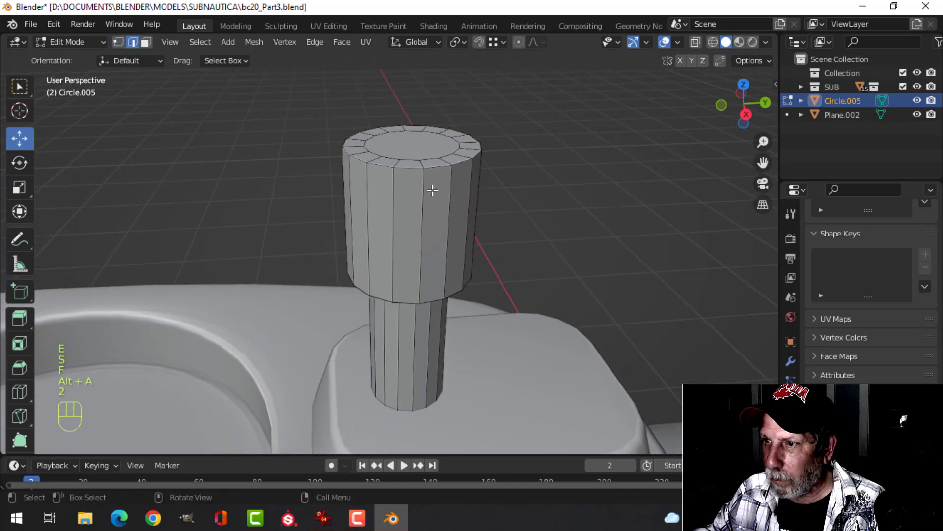
{"action": "middle_click_drag", "start_coordinate": [513, 218], "coordinate": [530, 294], "text": "shift"}
{"action": "scroll", "coordinate": [509, 286], "scroll_direction": "up", "scroll_amount": 3}
{"action": "key", "text": "ctrl+b"}
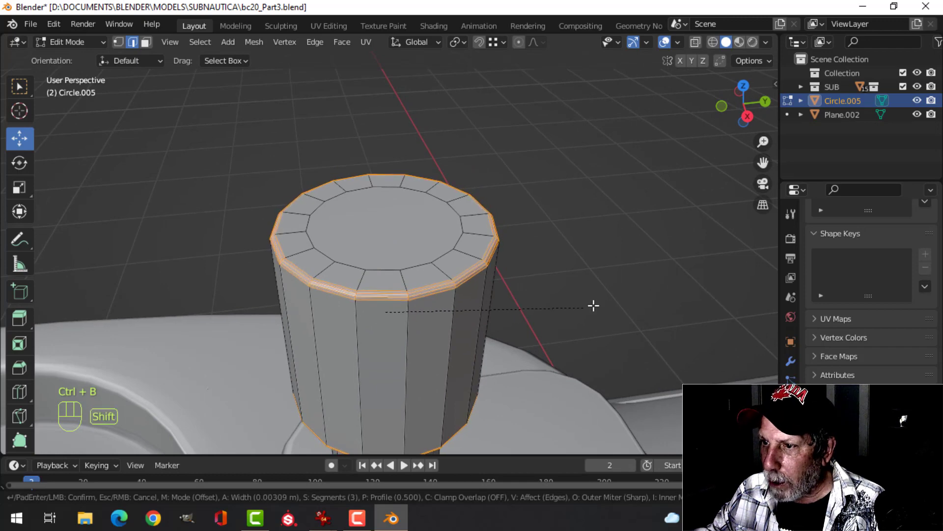
{"action": "left_click", "coordinate": [600, 301]}
{"action": "key", "text": "alt+a"}
Raise the entire post mesh so its stem sits clear above the plate.
{"action": "middle_click_drag", "start_coordinate": [538, 300], "coordinate": [437, 307]}
{"action": "key", "text": "a"}
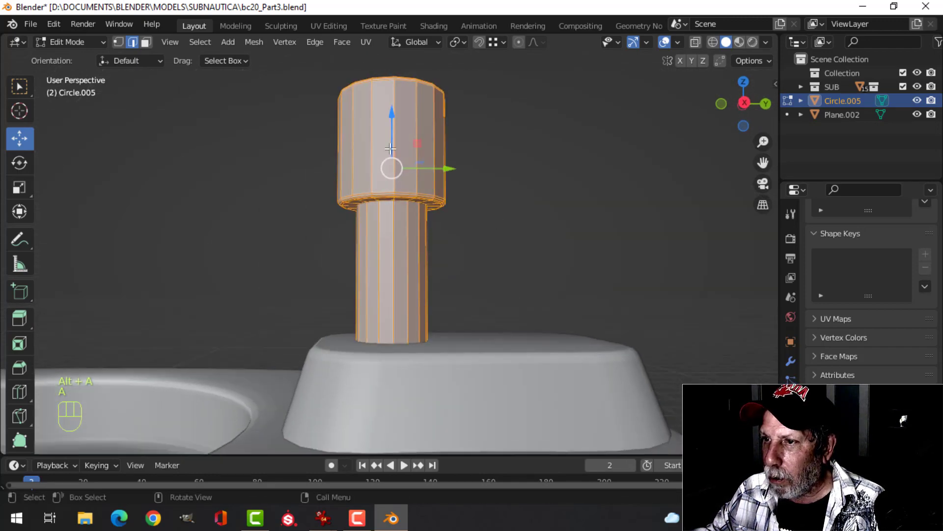
{"action": "left_click_drag", "start_coordinate": [392, 132], "coordinate": [392, 88]}
Extrude the stem's lower edge loop in place and scale it out by 1.613 to form a flange.
{"action": "key", "text": "alt+a"}
{"action": "left_click", "coordinate": [400, 301], "text": "alt"}
{"action": "middle_click_drag", "start_coordinate": [400, 301], "coordinate": [482, 316]}
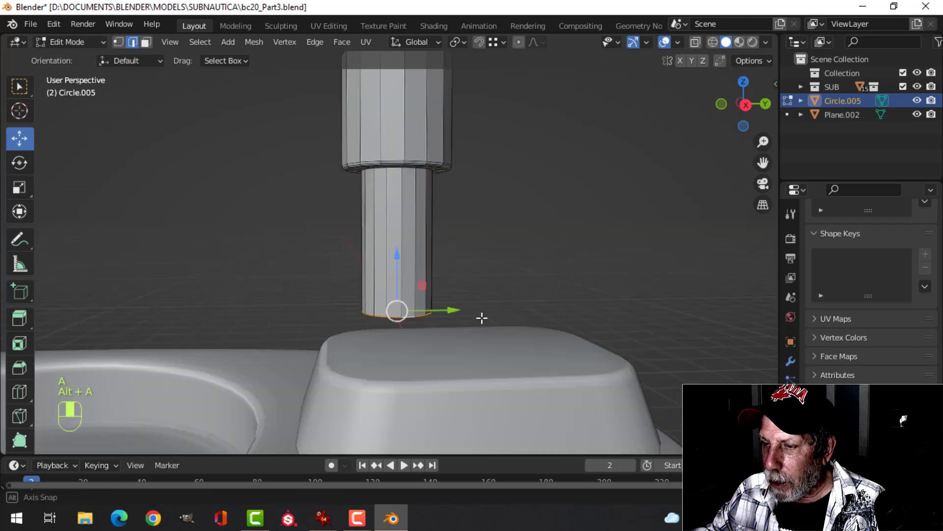
{"action": "key", "text": "e"}
{"action": "right_click", "coordinate": [482, 316]}
{"action": "key", "text": "s"}
{"action": "left_click", "coordinate": [543, 320]}
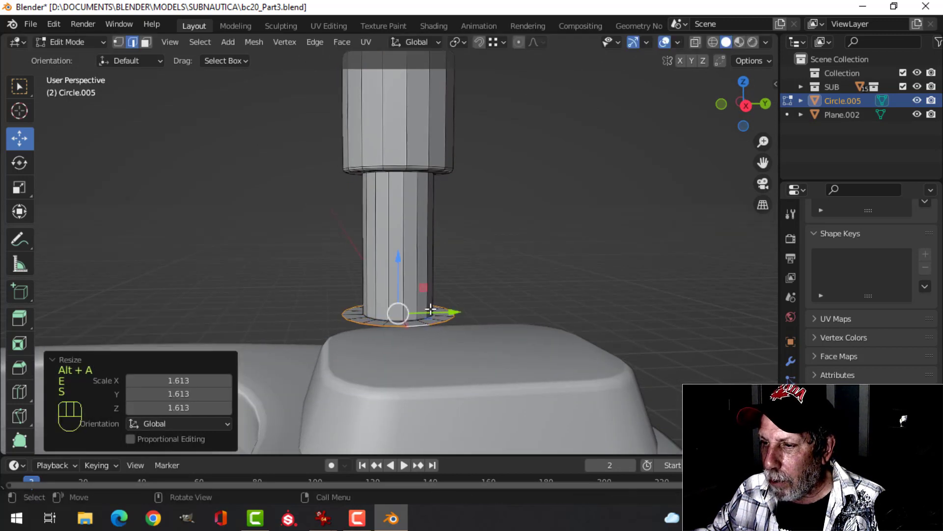
Lower the flange's outer ring into a flared base and extrude a short vertical rim down to the plate.
{"action": "left_click_drag", "start_coordinate": [398, 258], "coordinate": [400, 296]}
{"action": "key", "text": "s"}
{"action": "left_click", "coordinate": [477, 313]}
{"action": "key", "text": "e"}
{"action": "right_click", "coordinate": [501, 279]}
Bevel the outer edge loop of the flared base by about 0.0023 m with 3 segments.
{"action": "key", "text": "alt+a"}
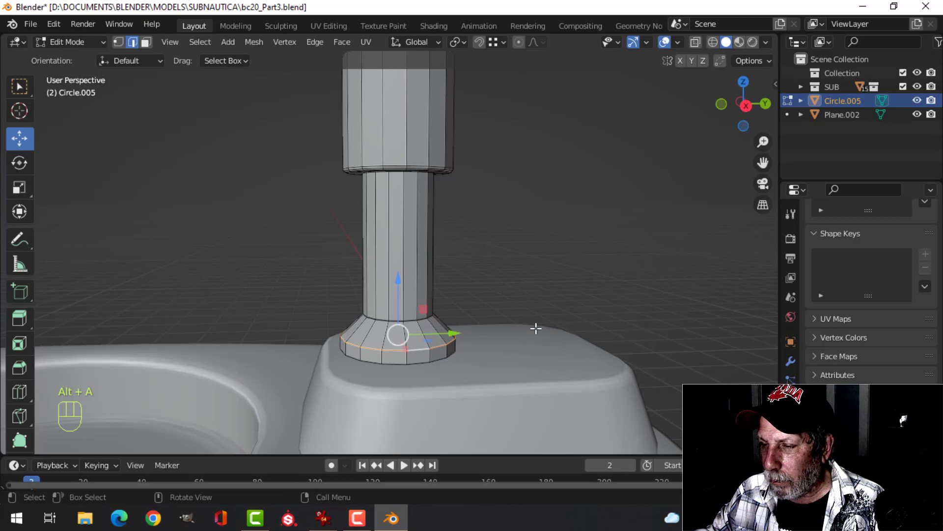
{"action": "key", "text": "ctrl+b"}
{"action": "left_click", "coordinate": [557, 326]}
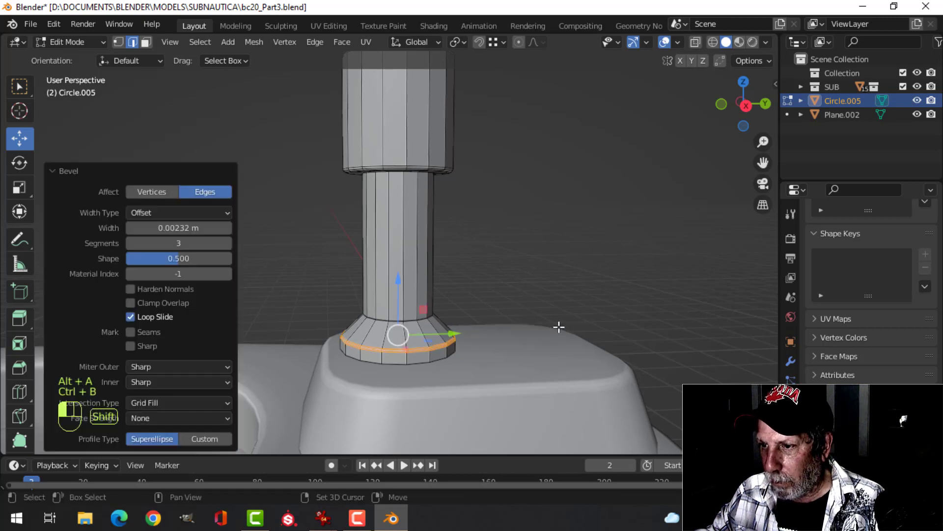
Return to Object Mode and shade the post smooth.
{"action": "key", "text": "Tab"}
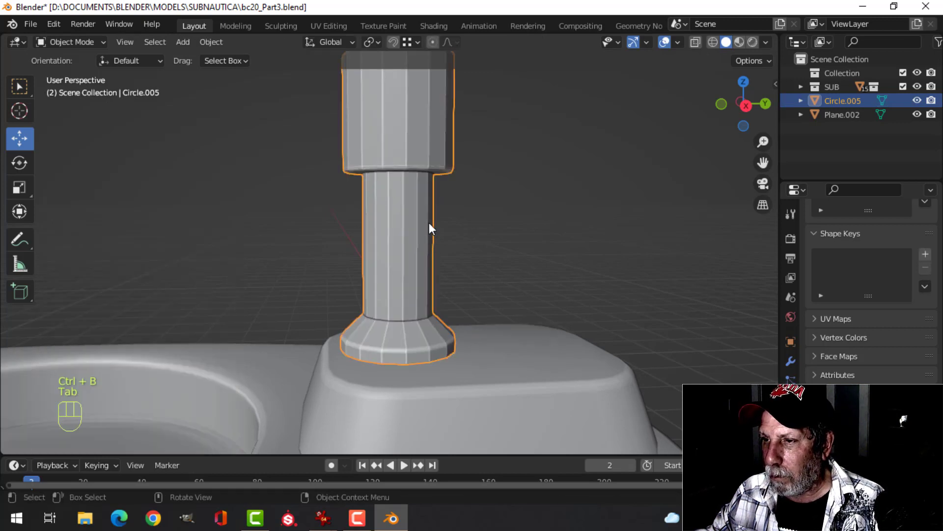
{"action": "right_click", "coordinate": [399, 203]}
{"action": "left_click", "coordinate": [394, 200]}
Add a supporting edge loop around the stem, slid up close to the underside of the head.
{"action": "scroll", "coordinate": [460, 225], "scroll_direction": "down", "scroll_amount": 4}
{"action": "middle_click_drag", "start_coordinate": [460, 226], "coordinate": [425, 225]}
{"action": "key", "text": "Tab"}
{"action": "scroll", "coordinate": [425, 231], "scroll_direction": "up", "scroll_amount": 3}
{"action": "mouse_move", "coordinate": [427, 191]}
{"action": "middle_mouse_down"}
{"action": "mouse_move", "coordinate": [427, 147]}
{"action": "mouse_move", "coordinate": [425, 202]}
{"action": "middle_mouse_up"}
{"action": "key", "text": "ctrl+r"}
{"action": "left_click", "coordinate": [408, 206]}
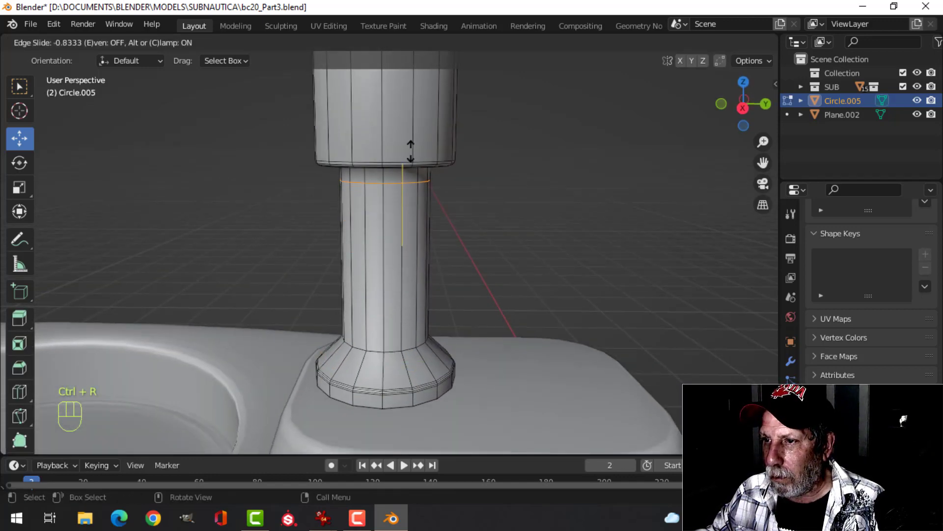
{"action": "left_click", "coordinate": [416, 139]}
{"action": "key", "text": "Tab"}
{"action": "scroll", "coordinate": [457, 239], "scroll_direction": "down", "scroll_amount": 3}
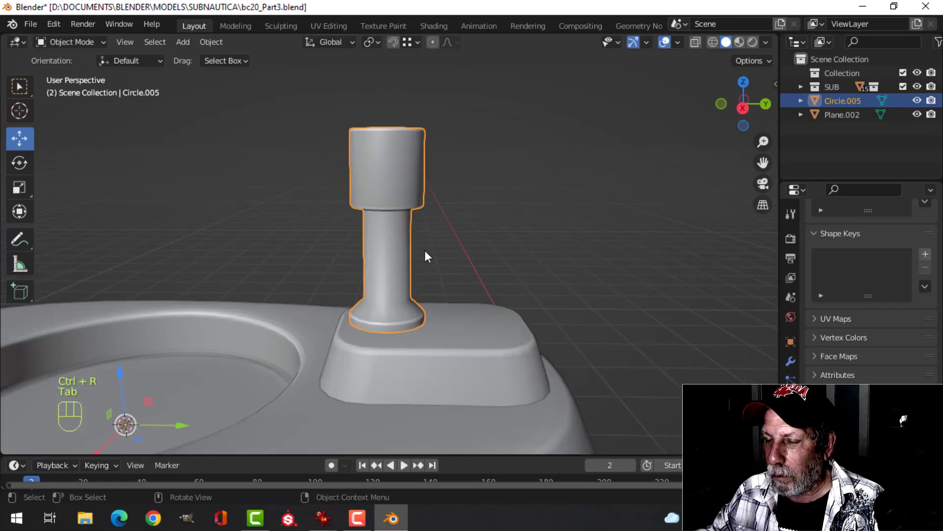
Lower the whole post mesh slightly into the plate, then return to Object Mode and deselect it.
{"action": "key", "text": "Tab"}
{"action": "key", "text": "a"}
{"action": "left_click_drag", "start_coordinate": [388, 175], "coordinate": [388, 181]}
{"action": "key", "text": "Tab"}
{"action": "scroll", "coordinate": [440, 218], "scroll_direction": "down", "scroll_amount": 3}
{"action": "key", "text": "alt+a"}
Make the post slightly thinner by scaling its entire mesh in X and Y only.
{"action": "middle_click_drag", "start_coordinate": [439, 220], "coordinate": [392, 243]}
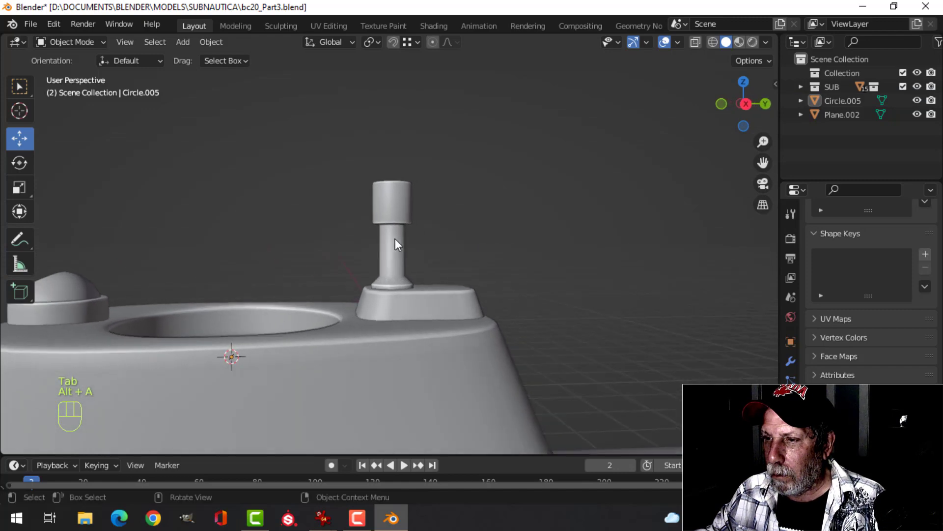
{"action": "left_click", "coordinate": [391, 242]}
{"action": "key", "text": "Tab"}
{"action": "key", "text": "a"}
{"action": "key", "text": "s"}
{"action": "key", "text": "shift+z"}
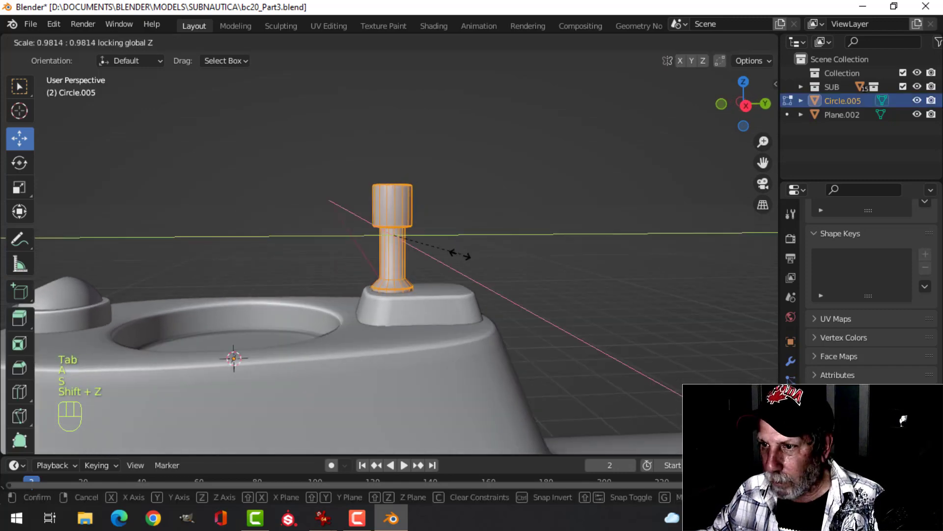
{"action": "left_click", "coordinate": [459, 251]}
{"action": "key", "text": "Tab"}
{"action": "key", "text": "alt+a"}
Add a supporting edge loop around the stem, slid down close to the flared base.
{"action": "scroll", "coordinate": [429, 270], "scroll_direction": "down", "scroll_amount": 2}
{"action": "scroll", "coordinate": [432, 272], "scroll_direction": "up", "scroll_amount": 3}
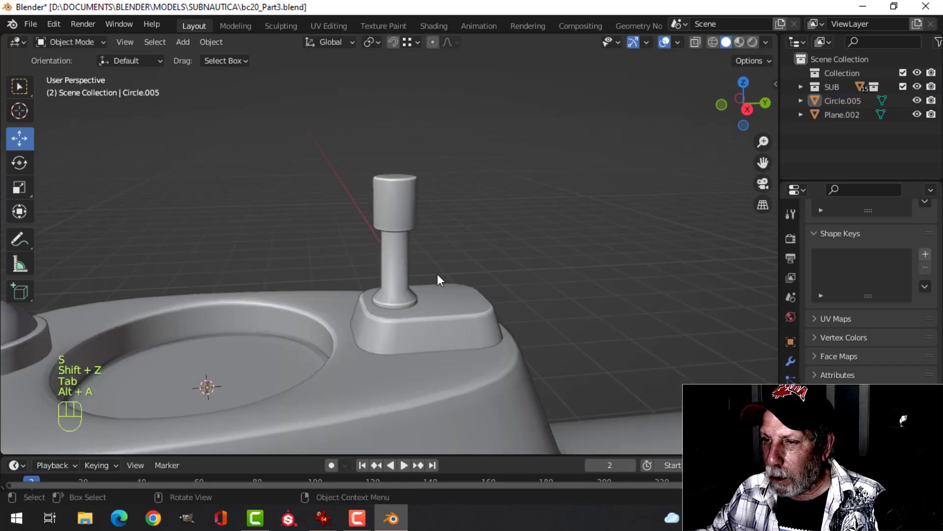
{"action": "middle_click_drag", "start_coordinate": [437, 273], "coordinate": [373, 234]}
{"action": "left_click", "coordinate": [375, 237]}
{"action": "middle_click_drag", "start_coordinate": [463, 264], "coordinate": [394, 252]}
{"action": "scroll", "coordinate": [432, 248], "scroll_direction": "up", "scroll_amount": 3}
{"action": "key", "text": "Tab"}
{"action": "key", "text": "alt+a"}
{"action": "key", "text": "ctrl+r"}
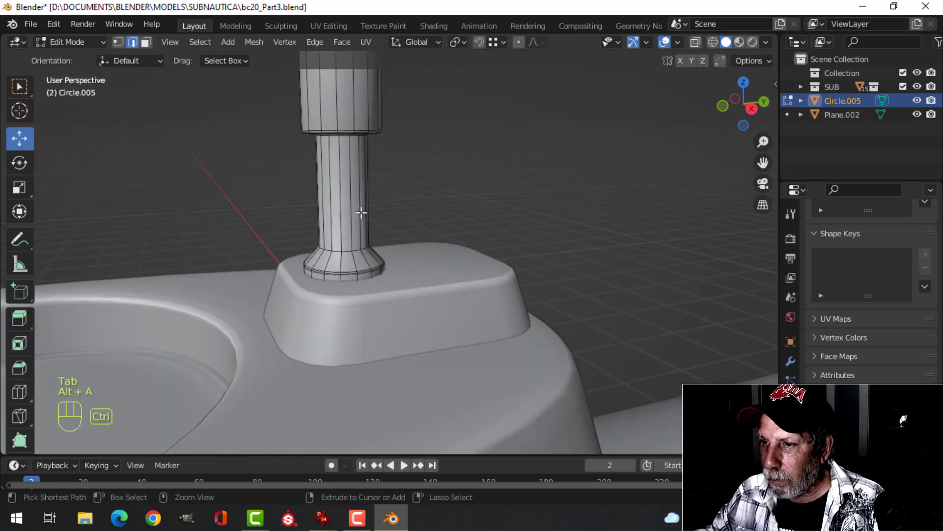
{"action": "left_click", "coordinate": [362, 216]}
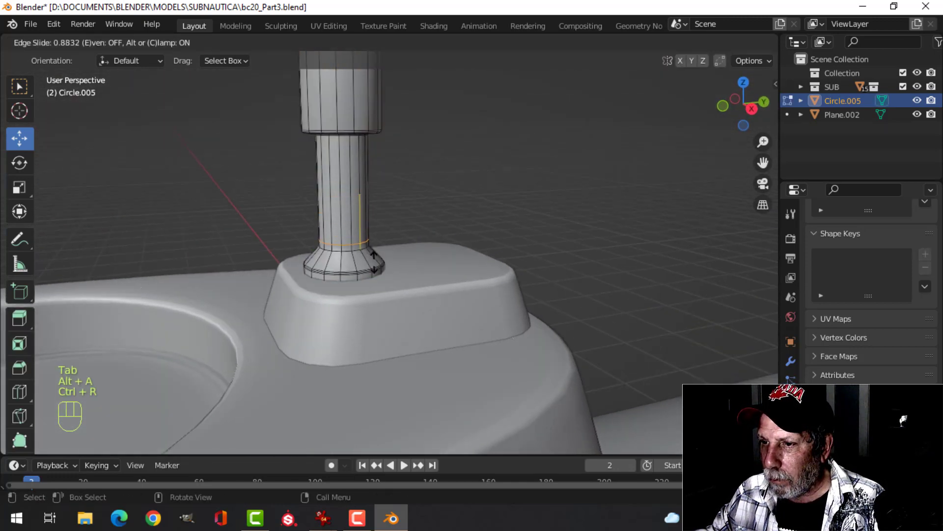
{"action": "left_click", "coordinate": [373, 262]}
Duplicate the stem's lower edge loop, move the copy about 0.13 m along Y, and separate it as its own object.
{"action": "mouse_move", "coordinate": [385, 238]}
{"action": "middle_mouse_down", "text": "shift"}
{"action": "mouse_move", "coordinate": [396, 255]}
{"action": "mouse_move", "coordinate": [384, 248]}
{"action": "middle_mouse_up", "text": "shift"}
{"action": "key", "text": "shift+d"}
{"action": "right_click", "coordinate": [391, 249]}
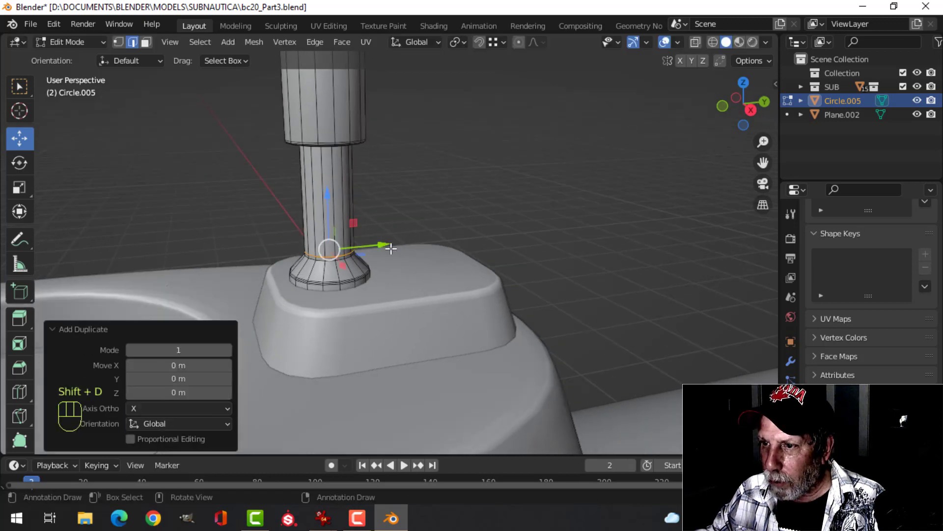
{"action": "left_click_drag", "start_coordinate": [391, 248], "coordinate": [494, 239]}
{"action": "key", "text": "p"}
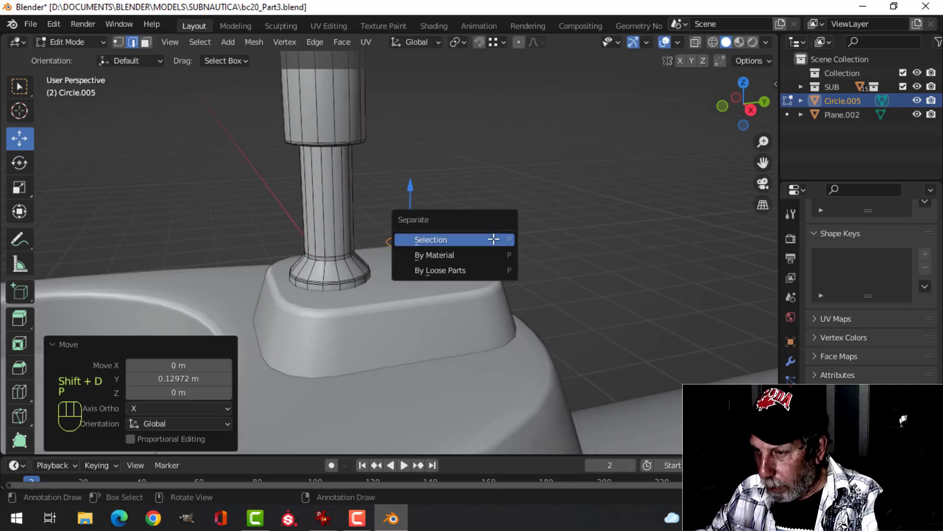
{"action": "left_click", "coordinate": [494, 238]}
Scale the separated ring to 0.525 and lower it about 0.029 m onto the plate's top surface.
{"action": "key", "text": "Tab"}
{"action": "left_click", "coordinate": [410, 248]}
{"action": "key", "text": "Tab"}
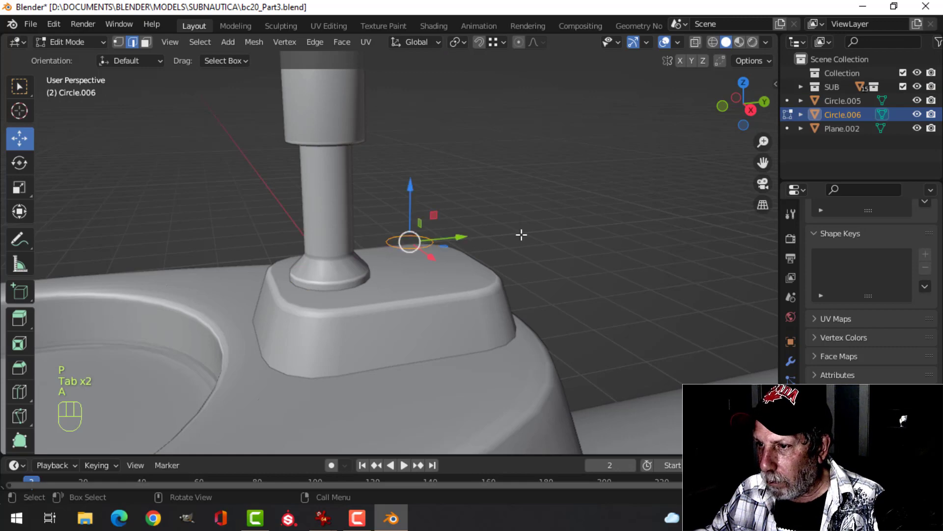
{"action": "key", "text": "s"}
{"action": "left_click", "coordinate": [468, 241]}
{"action": "mouse_move", "coordinate": [469, 241]}
{"action": "middle_mouse_down"}
{"action": "mouse_move", "coordinate": [483, 267]}
{"action": "mouse_move", "coordinate": [475, 235]}
{"action": "middle_mouse_up"}
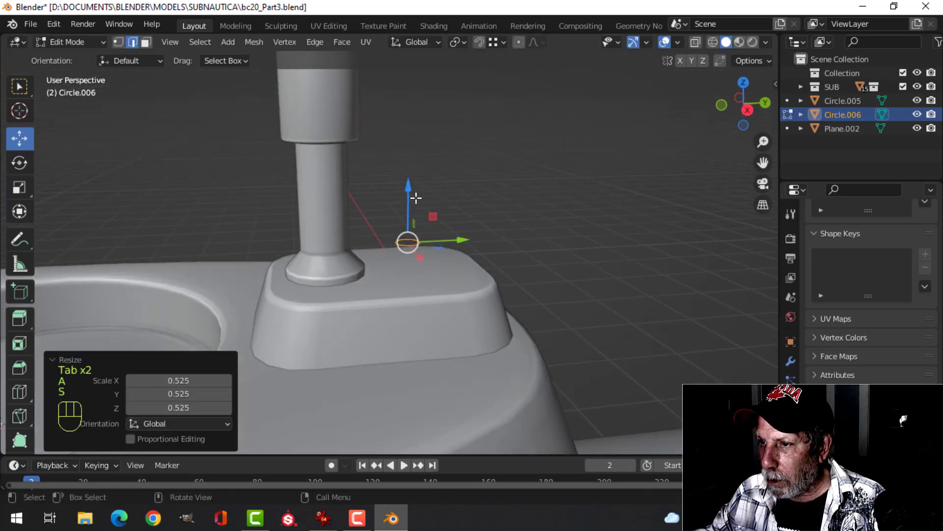
{"action": "left_click_drag", "start_coordinate": [416, 198], "coordinate": [415, 214]}
Extrude the small ring about 0.135 m straight up into a thin rod, then raise its upper end further.
{"action": "scroll", "coordinate": [438, 246], "scroll_direction": "up", "scroll_amount": 3}
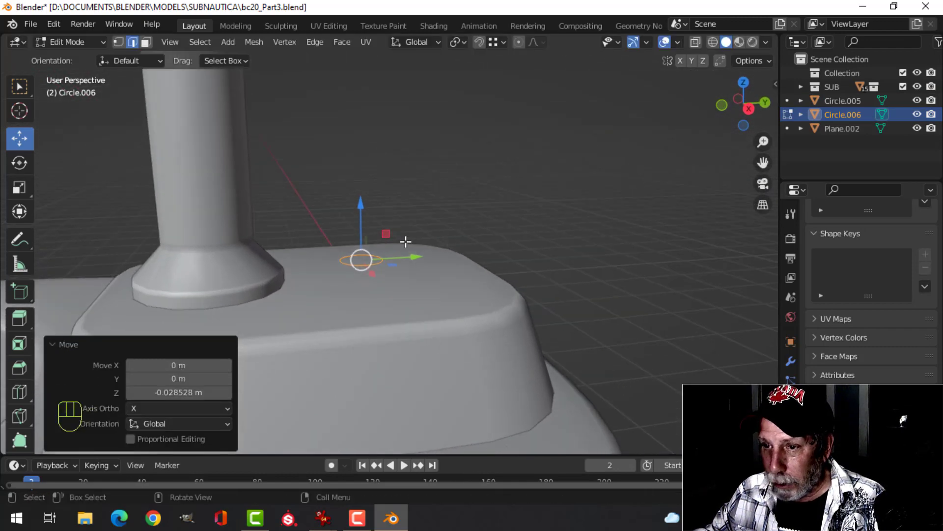
{"action": "middle_click_drag", "start_coordinate": [406, 241], "coordinate": [457, 251], "text": "shift"}
{"action": "key", "text": "e"}
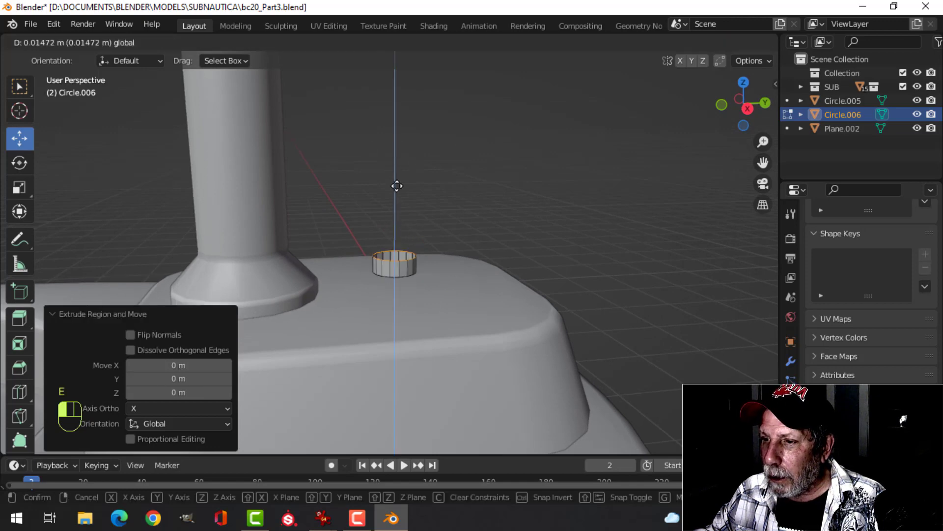
{"action": "left_click", "coordinate": [400, 78]}
{"action": "middle_click_drag", "start_coordinate": [400, 77], "coordinate": [425, 170]}
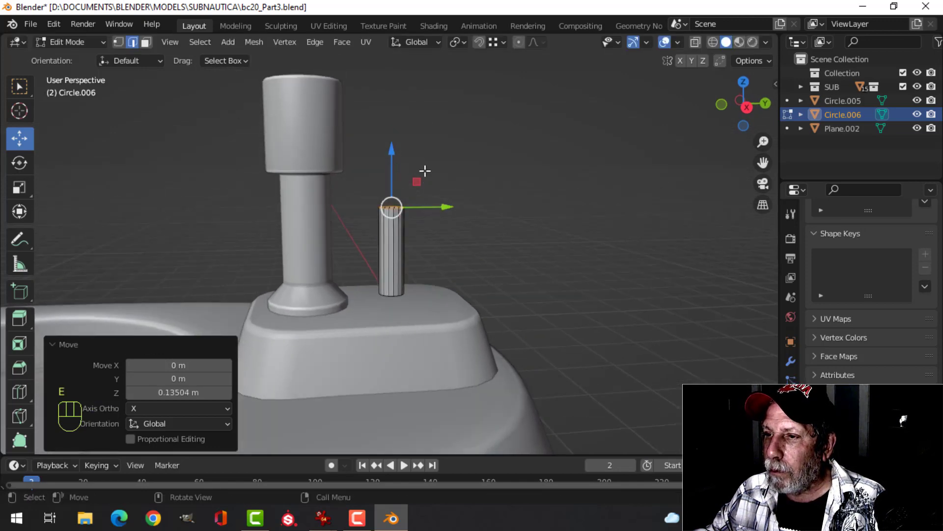
{"action": "left_click_drag", "start_coordinate": [391, 155], "coordinate": [391, 91]}
Fill the rod's open upper end with a face and raise it about 0.146 m.
{"action": "middle_click_drag", "start_coordinate": [390, 91], "coordinate": [395, 201]}
{"action": "key", "text": "f"}
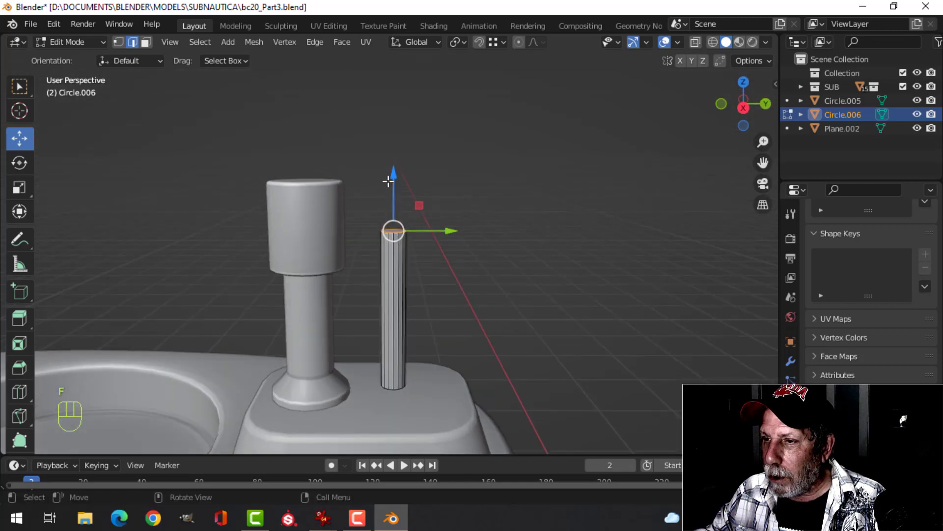
{"action": "left_click_drag", "start_coordinate": [388, 182], "coordinate": [410, 118]}
Round the rod's upper rim with a 4-segment bevel 0.0109 m wide, then scale the cap slightly and deselect it.
{"action": "middle_click_drag", "start_coordinate": [410, 118], "coordinate": [423, 282], "text": "shift"}
{"action": "scroll", "coordinate": [441, 238], "scroll_direction": "up", "scroll_amount": 3}
{"action": "key", "text": "ctrl+b"}
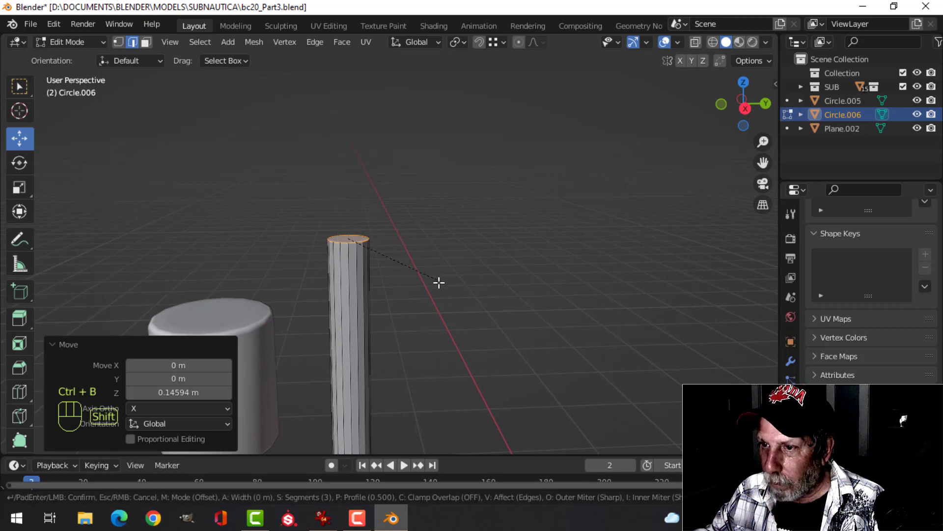
{"action": "left_click", "coordinate": [519, 371]}
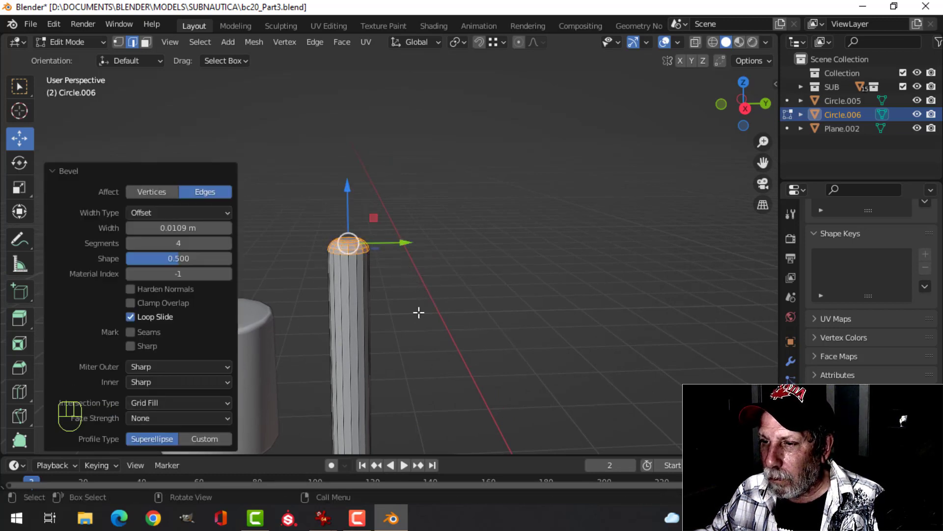
{"action": "key", "text": "s"}
{"action": "left_click", "coordinate": [444, 307]}
{"action": "scroll", "coordinate": [432, 314], "scroll_direction": "down", "scroll_amount": 4}
{"action": "key", "text": "alt+a"}
Scale down the rod's lowest edge ring so the rod tapers slightly toward the plate.
{"action": "middle_click_drag", "start_coordinate": [417, 318], "coordinate": [407, 283], "text": "shift"}
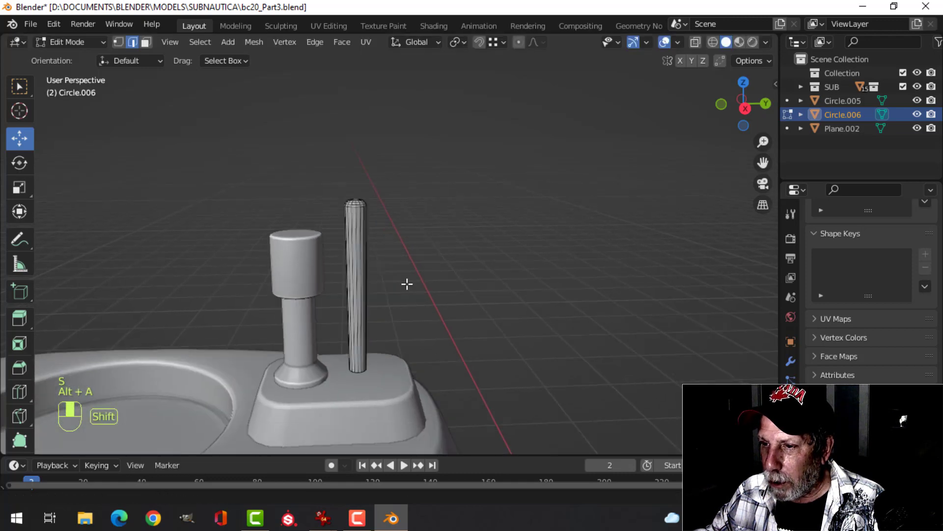
{"action": "scroll", "coordinate": [407, 284], "scroll_direction": "up", "scroll_amount": 4}
{"action": "middle_click_drag", "start_coordinate": [375, 263], "coordinate": [396, 290]}
{"action": "key", "text": "s"}
{"action": "left_click", "coordinate": [382, 297]}
Extrude the rod's lowest ring, move it slightly down, and scale it to 1.874 to form a flared foot.
{"action": "scroll", "coordinate": [388, 275], "scroll_direction": "up", "scroll_amount": 1}
{"action": "key", "text": "e"}
{"action": "right_click", "coordinate": [363, 284]}
{"action": "left_click_drag", "start_coordinate": [329, 258], "coordinate": [328, 276]}
{"action": "key", "text": "s"}
{"action": "left_click", "coordinate": [473, 276]}
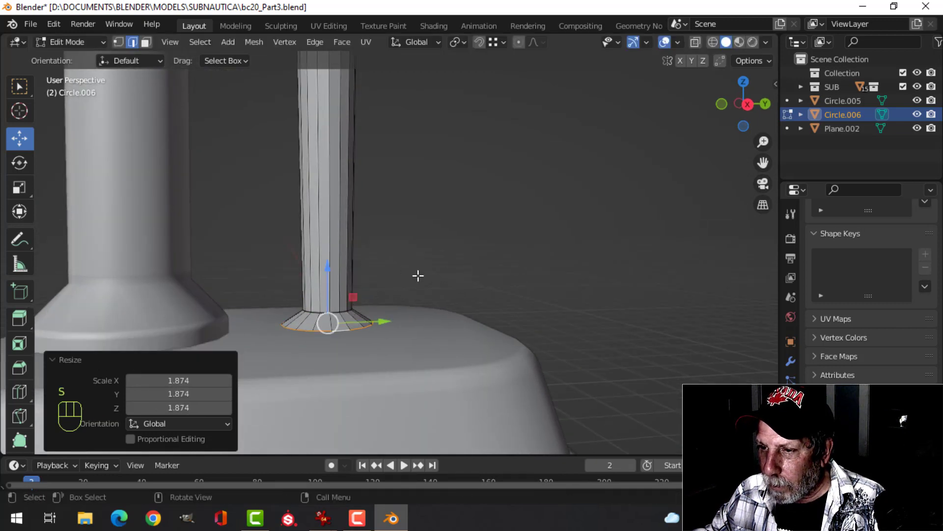
Extrude the flared foot's outer ring slightly downward to give it a short vertical lip.
{"action": "scroll", "coordinate": [418, 274], "scroll_direction": "down", "scroll_amount": 2}
{"action": "middle_click_drag", "start_coordinate": [419, 274], "coordinate": [431, 268], "text": "shift"}
{"action": "key", "text": "e"}
{"action": "left_click", "coordinate": [426, 272]}
{"action": "left_click_drag", "start_coordinate": [366, 246], "coordinate": [364, 256]}
Select the whole rod mesh, raise it about 0.002 m, and move it about 0.036 m along X.
{"action": "key", "text": "a"}
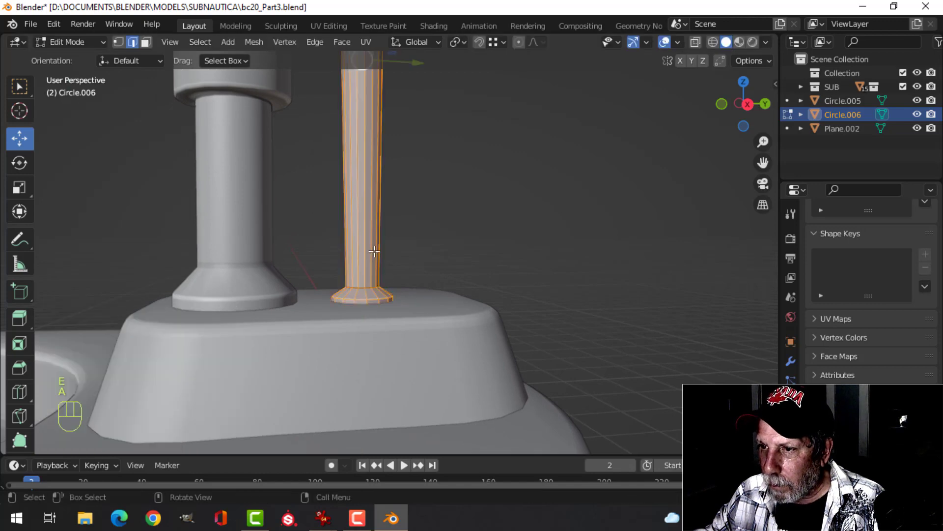
{"action": "key", "text": "g"}
{"action": "left_click", "coordinate": [411, 266]}
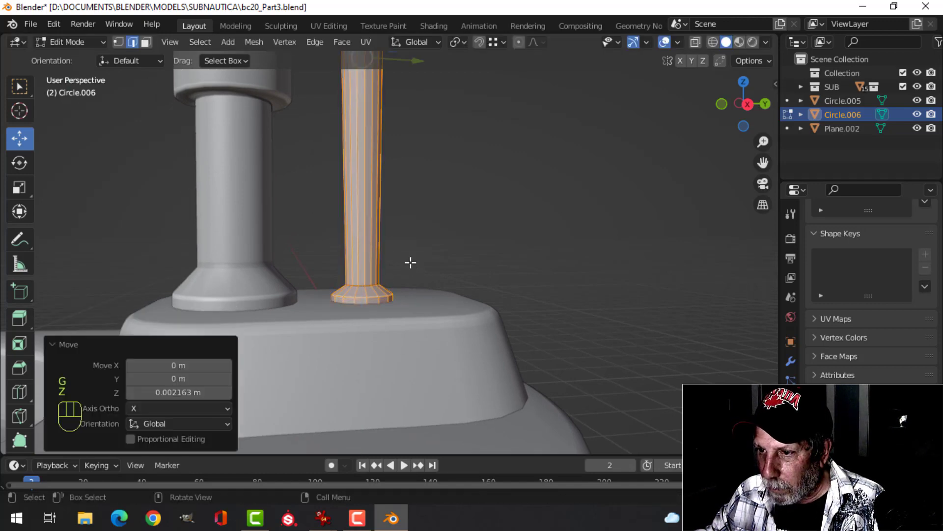
{"action": "middle_click_drag", "start_coordinate": [411, 261], "coordinate": [413, 187]}
{"action": "key", "text": "g"}
{"action": "key", "text": "x"}
{"action": "left_click", "coordinate": [474, 237]}
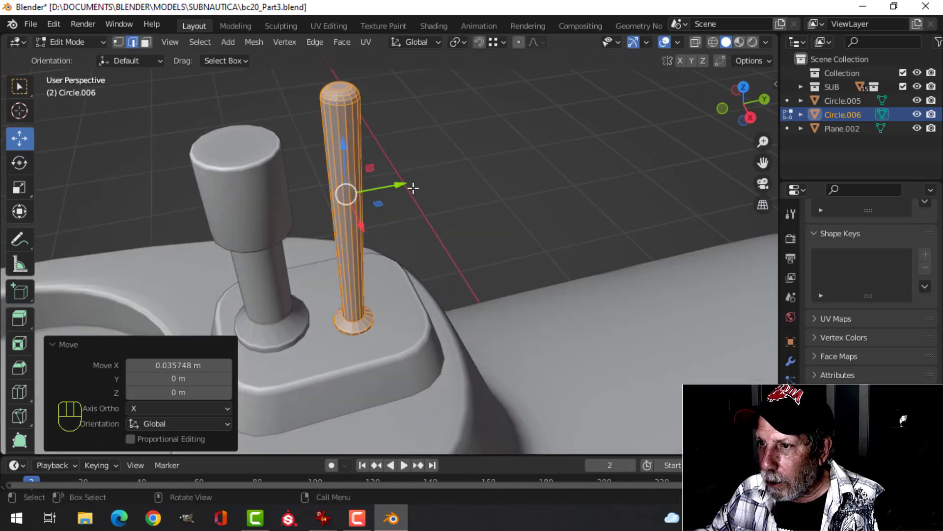
Fine-tune the rod's position on the plate, shifting it about -0.011 m in Y, further in X, and -0.005 m in Y.
{"action": "left_click_drag", "start_coordinate": [412, 187], "coordinate": [381, 239]}
{"action": "key", "text": "g"}
{"action": "key", "text": "x"}
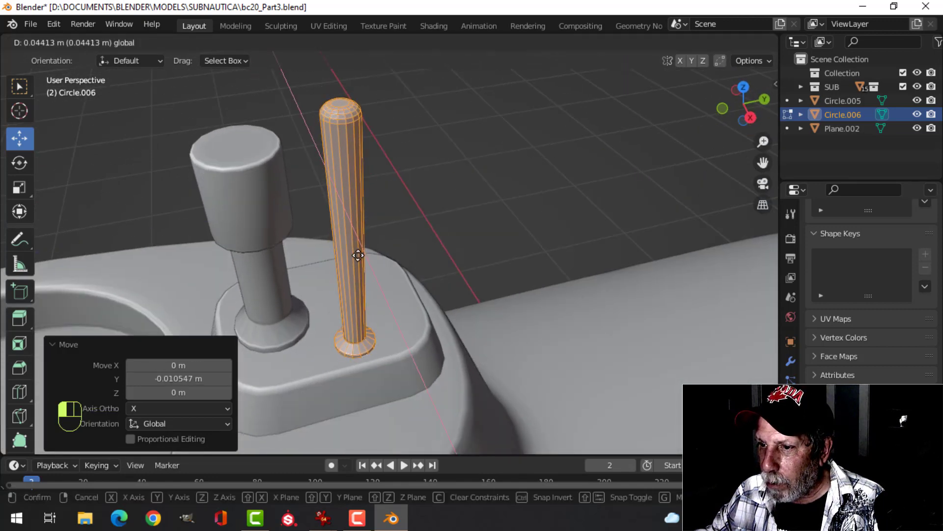
{"action": "left_click", "coordinate": [423, 263]}
{"action": "middle_click_drag", "start_coordinate": [424, 264], "coordinate": [399, 217]}
{"action": "key", "text": "g"}
{"action": "key", "text": "y"}
{"action": "left_click", "coordinate": [383, 198]}
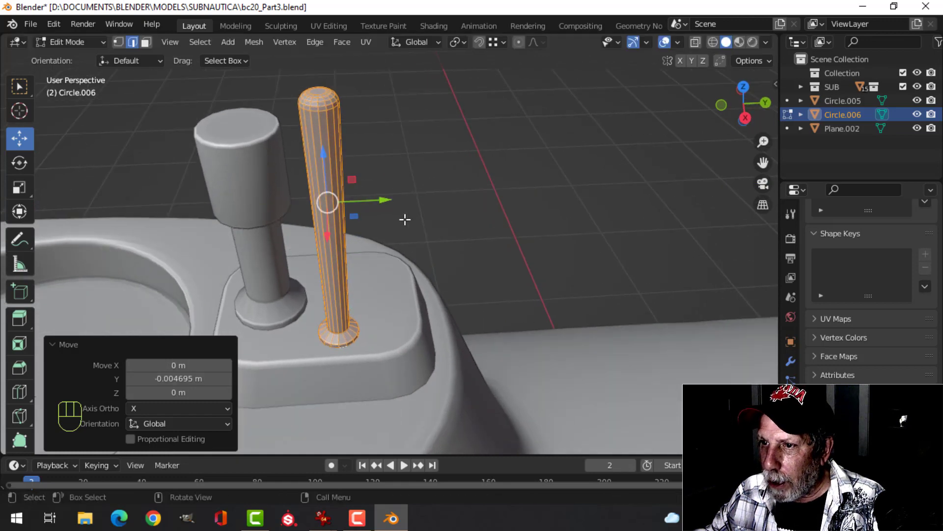
Return to Object Mode, shade the rod smooth, and deselect it.
{"action": "key", "text": "Tab"}
{"action": "right_click", "coordinate": [329, 137]}
{"action": "left_click", "coordinate": [329, 135]}
{"action": "key", "text": "alt+a"}
{"action": "middle_click_drag", "start_coordinate": [359, 161], "coordinate": [373, 243]}
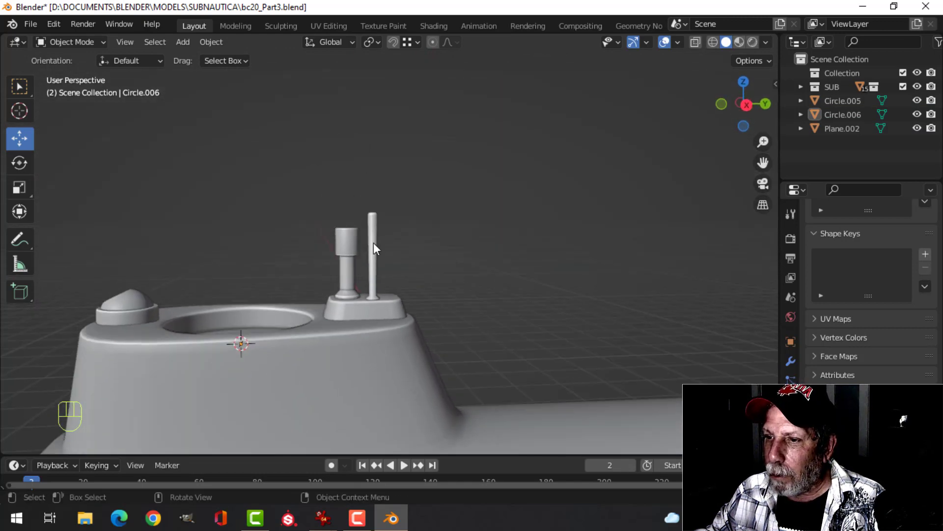
In the right-side wireframe view, box-select the rod's rounded tip, scale it down slightly, and deselect it.
{"action": "key", "text": "Tab"}
{"action": "scroll", "coordinate": [415, 260], "scroll_direction": "up", "scroll_amount": 4}
{"action": "middle_click_drag", "start_coordinate": [413, 268], "coordinate": [422, 265]}
{"action": "key", "text": "alt+a"}
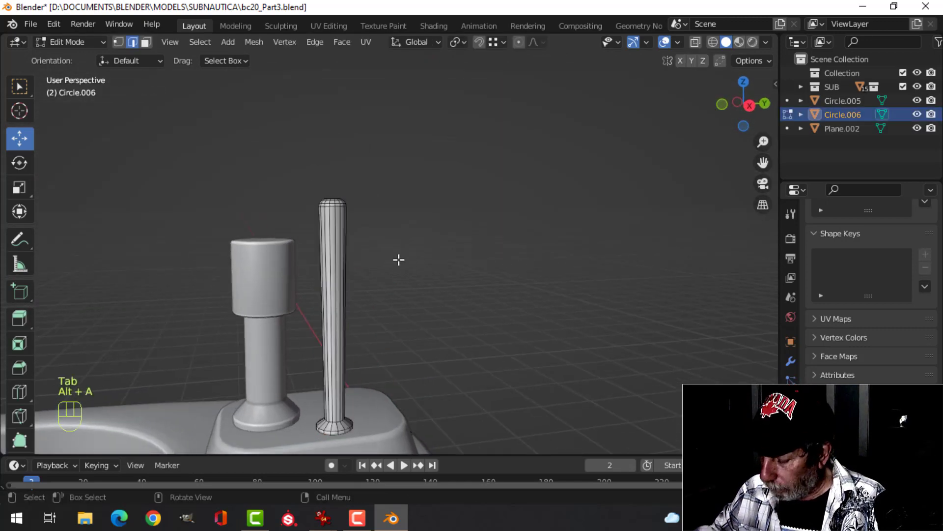
{"action": "key", "text": "KP_1"}
{"action": "key", "text": "KP_3"}
{"action": "key", "text": "z"}
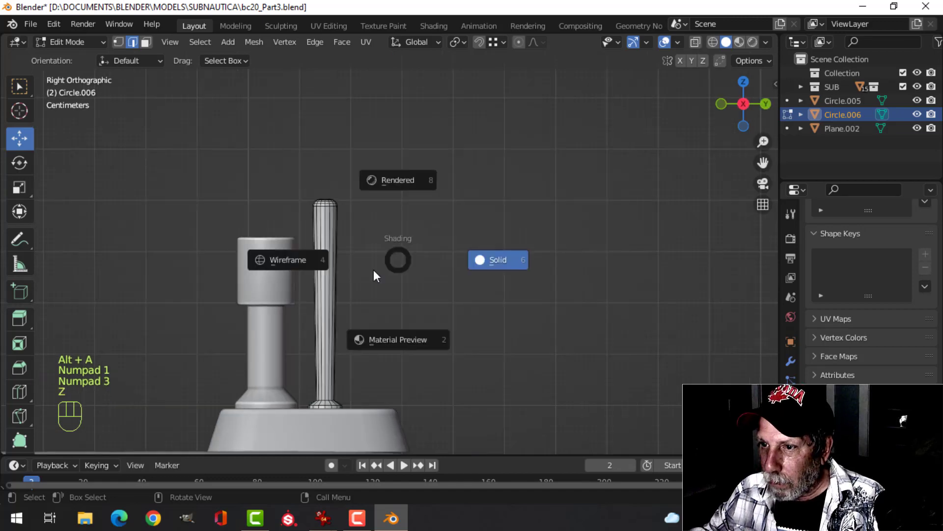
{"action": "left_click", "coordinate": [331, 264]}
{"action": "key", "text": "b"}
{"action": "left_click_drag", "start_coordinate": [293, 185], "coordinate": [354, 217]}
{"action": "scroll", "coordinate": [470, 274], "scroll_direction": "up", "scroll_amount": 2}
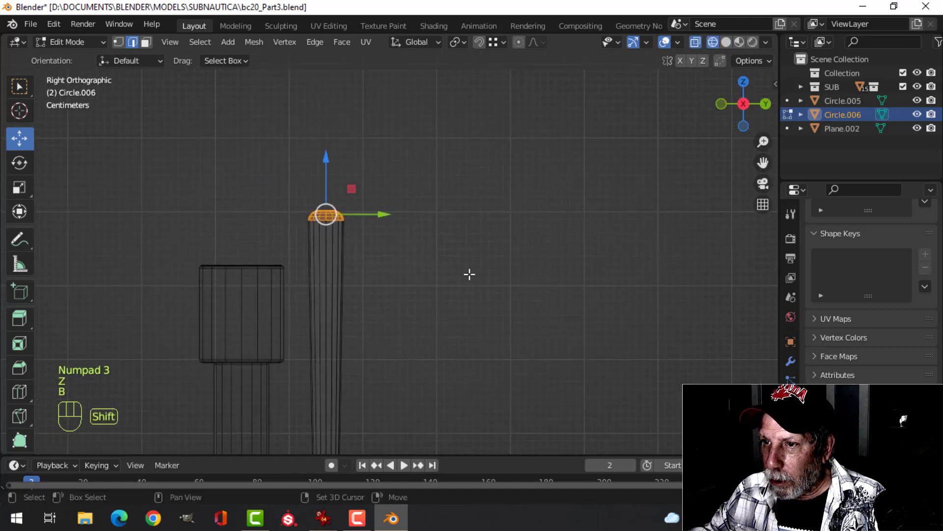
{"action": "key", "text": "s"}
{"action": "left_click", "coordinate": [464, 269]}
{"action": "key", "text": "alt+a"}
{"action": "scroll", "coordinate": [417, 283], "scroll_direction": "down", "scroll_amount": 4}
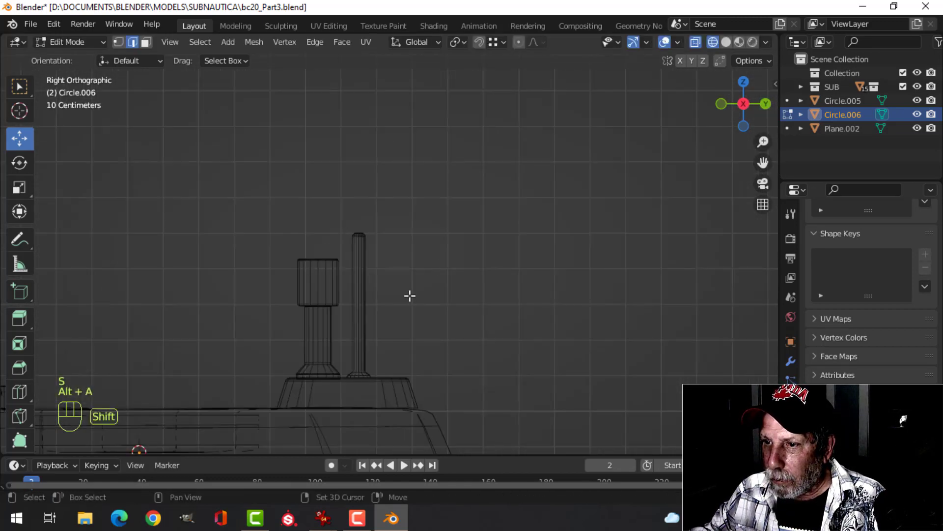
Restore solid shading, return to Object Mode with the rod deselected, and save the file.
{"action": "key", "text": "z"}
{"action": "left_click", "coordinate": [481, 264]}
{"action": "key", "text": "Tab"}
{"action": "scroll", "coordinate": [416, 257], "scroll_direction": "down", "scroll_amount": 3}
{"action": "key", "text": "alt+a"}
{"action": "middle_click_drag", "start_coordinate": [417, 257], "coordinate": [440, 309]}
{"action": "key", "text": "ctrl+s"}
In top wireframe view, select the plate's vertices on the side facing the round recess and move them about -0.018 m along Y.
{"action": "scroll", "coordinate": [499, 301], "scroll_direction": "up", "scroll_amount": 3}
{"action": "left_click", "coordinate": [340, 299]}
{"action": "key", "text": "Tab"}
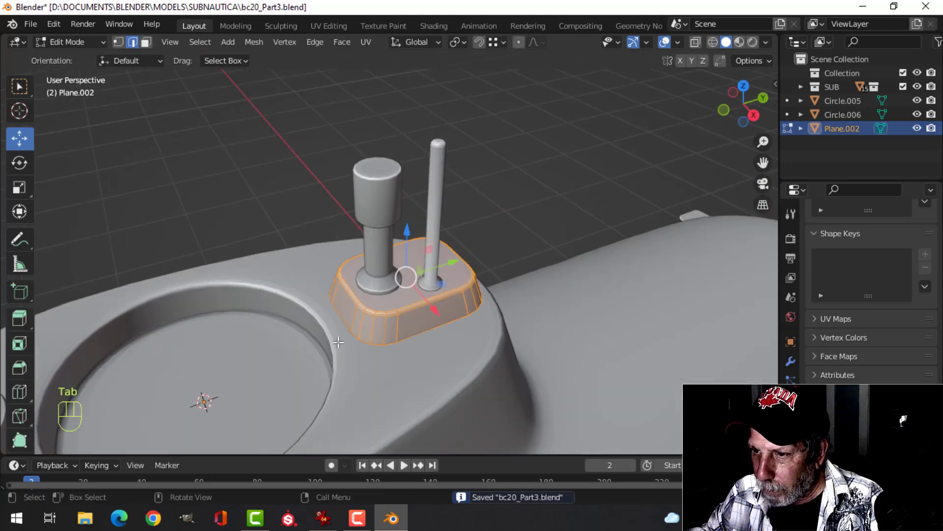
{"action": "scroll", "coordinate": [426, 288], "scroll_direction": "up", "scroll_amount": 4}
{"action": "key", "text": "alt+a"}
{"action": "key", "text": "KP_7"}
{"action": "key", "text": "z"}
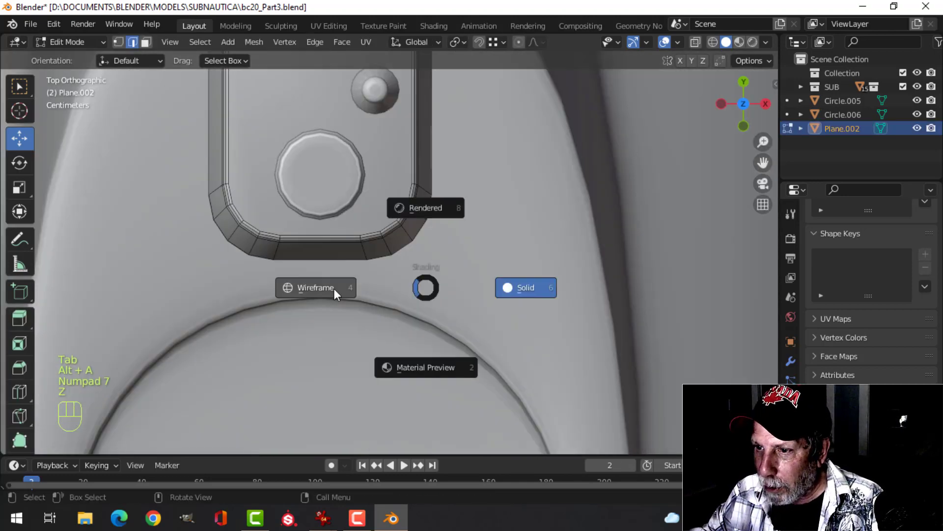
{"action": "left_click", "coordinate": [335, 288]}
{"action": "key", "text": "1"}
{"action": "scroll", "coordinate": [231, 202], "scroll_direction": "down", "scroll_amount": 2}
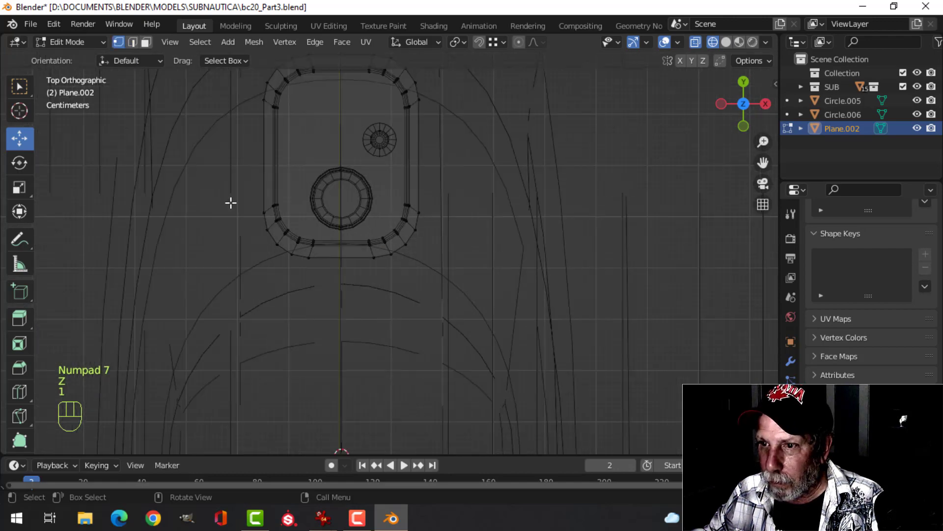
{"action": "left_click_drag", "start_coordinate": [312, 198], "coordinate": [476, 292]}
{"action": "key", "text": "g"}
{"action": "key", "text": "y"}
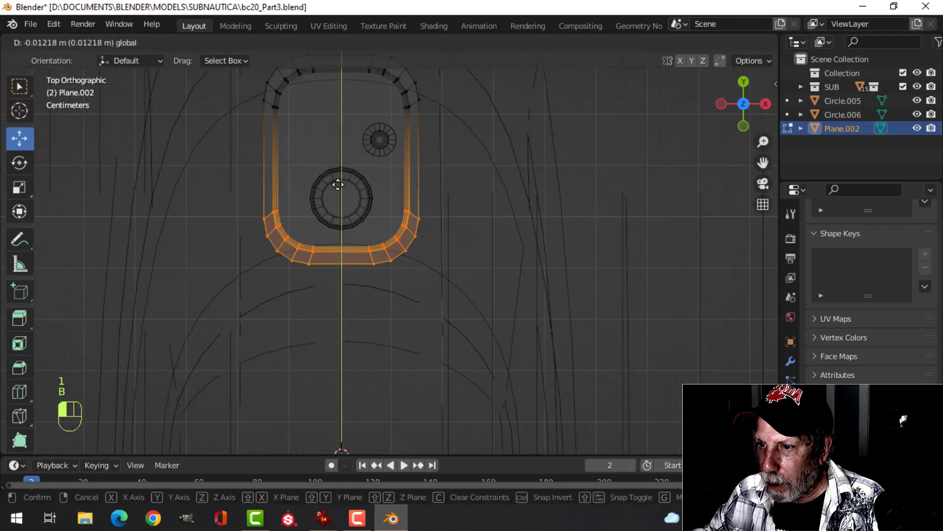
{"action": "left_click_drag", "start_coordinate": [338, 187], "coordinate": [338, 187]}
Restore solid shading, return the plate to Object Mode, and deselect it.
{"action": "key", "text": "z"}
{"action": "left_click", "coordinate": [483, 200]}
{"action": "mouse_move", "coordinate": [491, 258]}
{"action": "middle_mouse_down"}
{"action": "mouse_move", "coordinate": [487, 243]}
{"action": "mouse_move", "coordinate": [371, 196]}
{"action": "middle_mouse_up"}
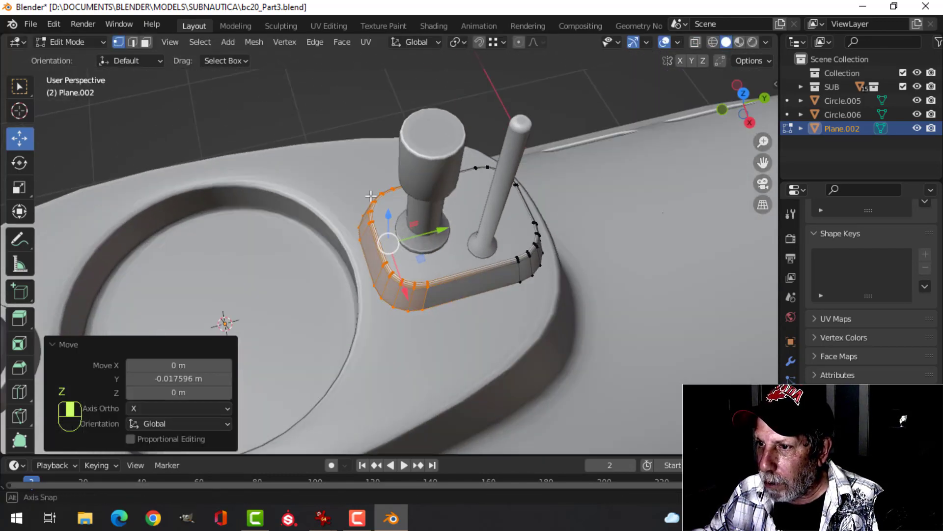
{"action": "key", "text": "alt+a"}
{"action": "key", "text": "Tab"}
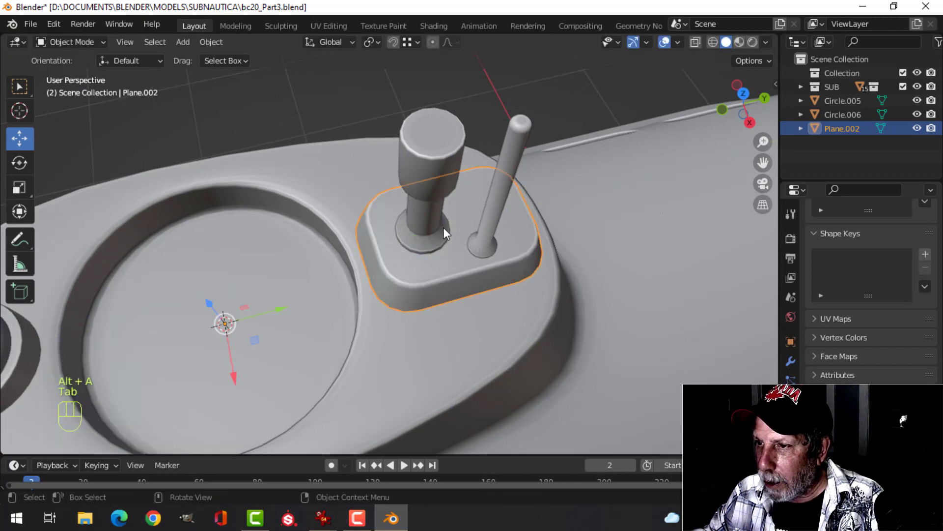
{"action": "key", "text": "alt+a"}
Edit the post and rod together, shift both meshes slightly along Y toward the round recess, then leave Edit Mode deselected.
{"action": "left_click", "coordinate": [434, 192]}
{"action": "left_click", "coordinate": [499, 200], "text": "shift"}
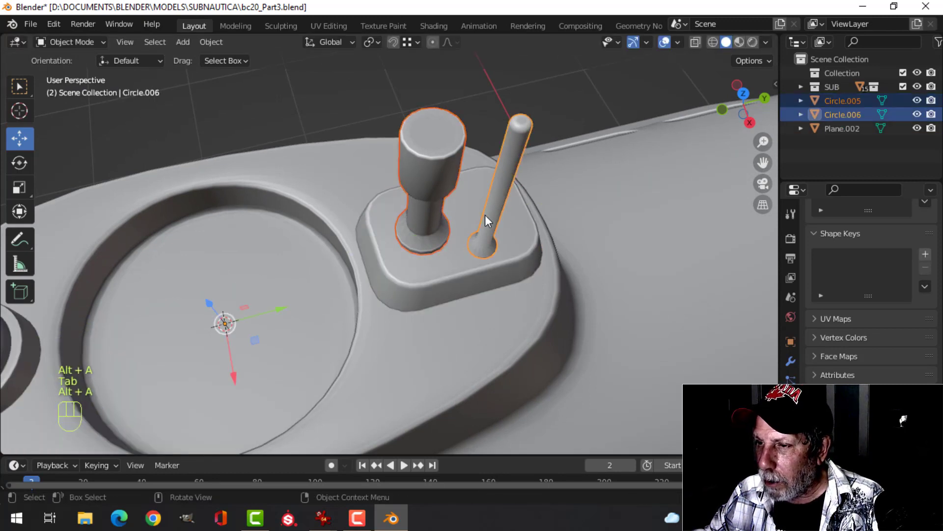
{"action": "key", "text": "Tab"}
{"action": "key", "text": "a"}
{"action": "left_click_drag", "start_coordinate": [501, 176], "coordinate": [488, 180]}
{"action": "key", "text": "Tab"}
{"action": "key", "text": "alt+a"}
Select the post's base face ring in its mesh and grow the selection to cover the flared base and stem.
{"action": "middle_click_drag", "start_coordinate": [529, 218], "coordinate": [399, 254]}
{"action": "scroll", "coordinate": [442, 267], "scroll_direction": "up", "scroll_amount": 4}
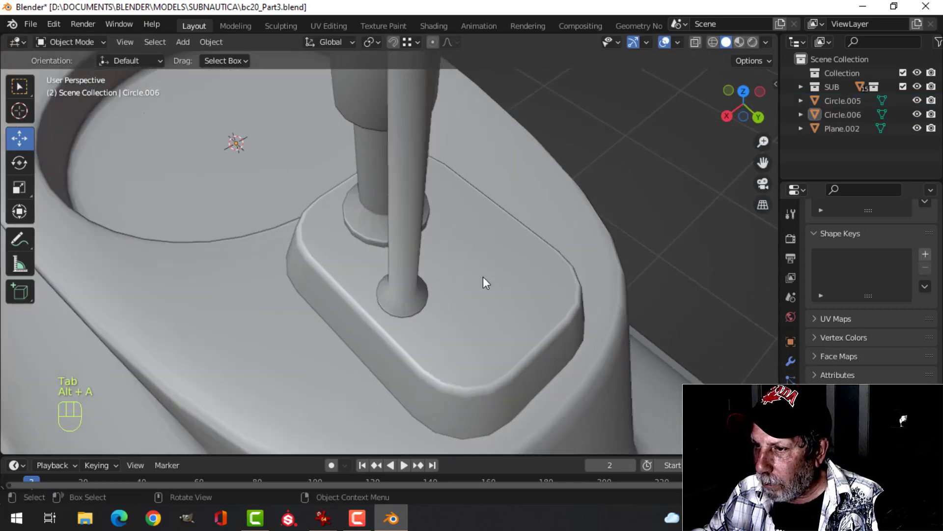
{"action": "middle_click_drag", "start_coordinate": [482, 276], "coordinate": [413, 227]}
{"action": "left_click", "coordinate": [373, 267]}
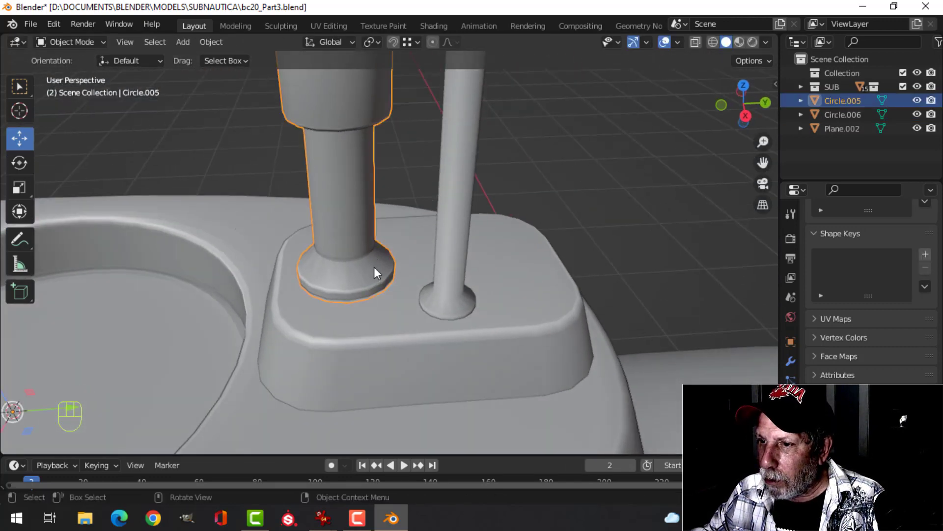
{"action": "middle_click_drag", "start_coordinate": [374, 267], "coordinate": [411, 265], "text": "shift"}
{"action": "key", "text": "Tab"}
{"action": "key", "text": "alt+a"}
{"action": "key", "text": "2"}
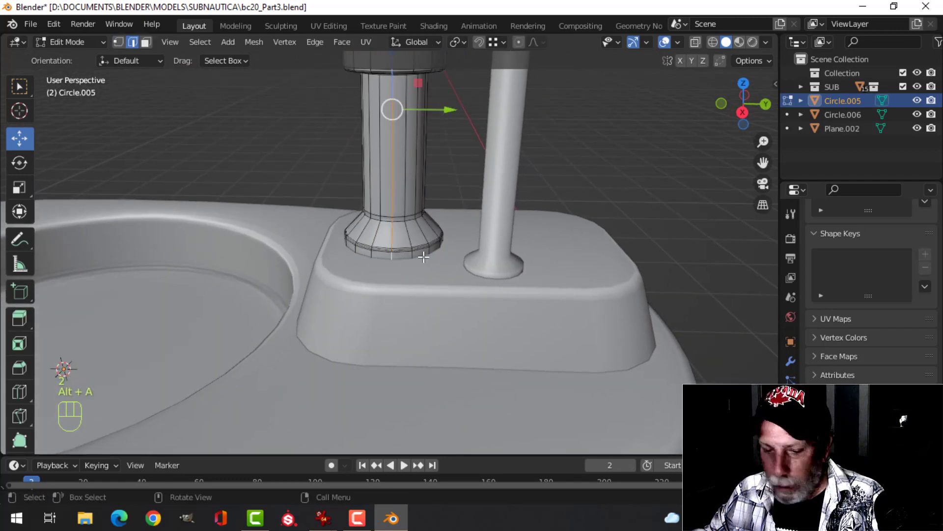
{"action": "key", "text": "3"}
{"action": "left_click", "coordinate": [389, 258], "text": "alt+shift"}
{"action": "middle_click_drag", "start_coordinate": [389, 258], "coordinate": [421, 265]}
{"action": "key", "text": "ctrl+KP_Add"}
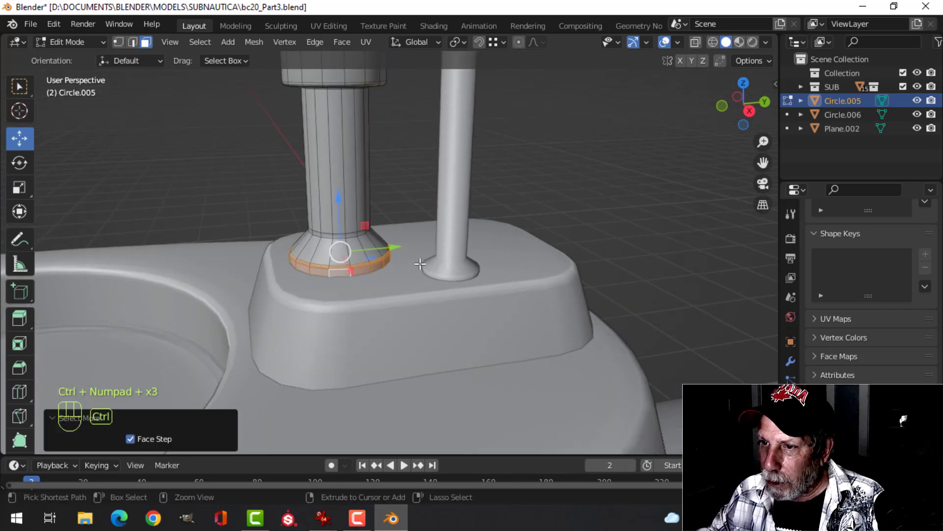
{"action": "key", "text": "ctrl+KP_Add"}
{"action": "middle_click_drag", "start_coordinate": [399, 256], "coordinate": [398, 270]}
Duplicate the selected base and stem, move the copy along Y past the rod, and separate it as its own object.
{"action": "key", "text": "shift+d"}
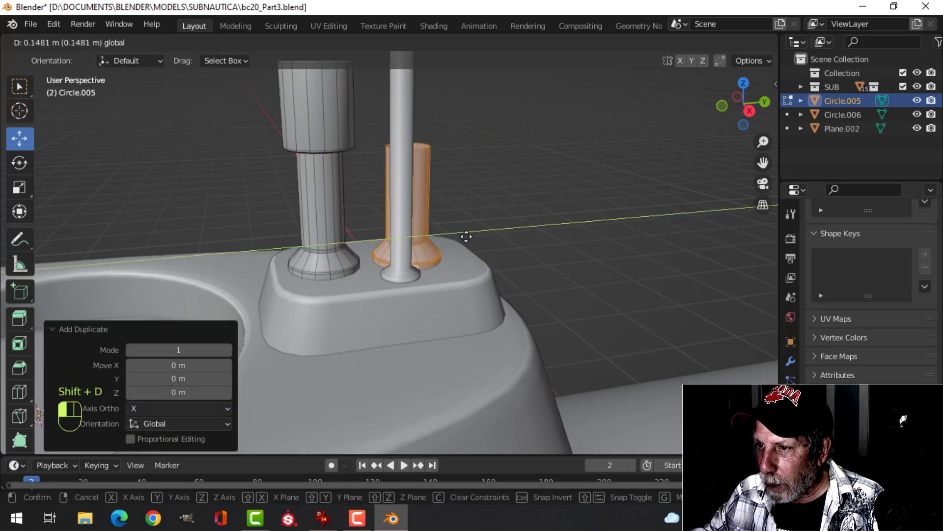
{"action": "left_click", "coordinate": [576, 213]}
{"action": "key", "text": "p"}
{"action": "left_click", "coordinate": [577, 212]}
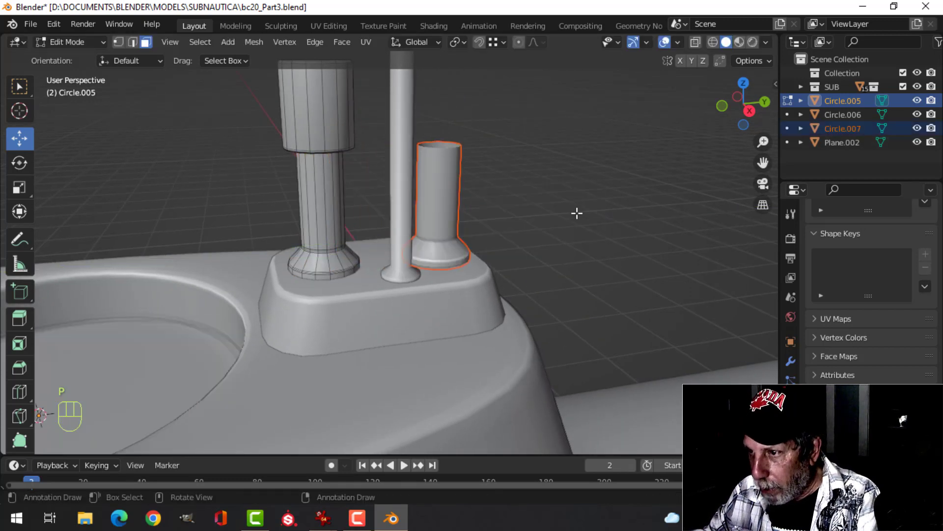
Edit the newly separated post copy and scale its whole mesh to about 0.489 in X and Y, keeping its height.
{"action": "key", "text": "Tab"}
{"action": "left_click", "coordinate": [446, 207]}
{"action": "key", "text": "Tab"}
{"action": "key", "text": "a"}
{"action": "middle_click_drag", "start_coordinate": [560, 232], "coordinate": [485, 249], "text": "shift"}
{"action": "scroll", "coordinate": [480, 264], "scroll_direction": "up", "scroll_amount": 2}
{"action": "key", "text": "s"}
{"action": "key", "text": "shift+z"}
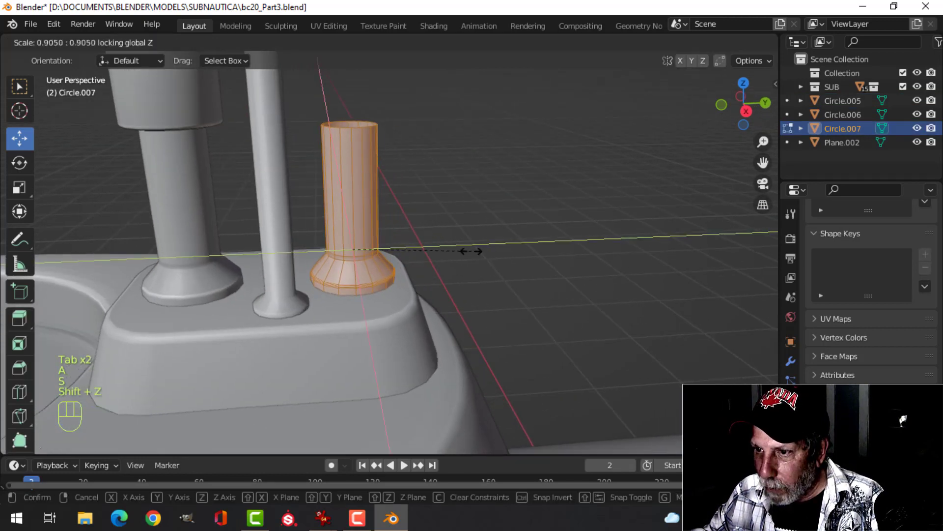
{"action": "left_click", "coordinate": [416, 251]}
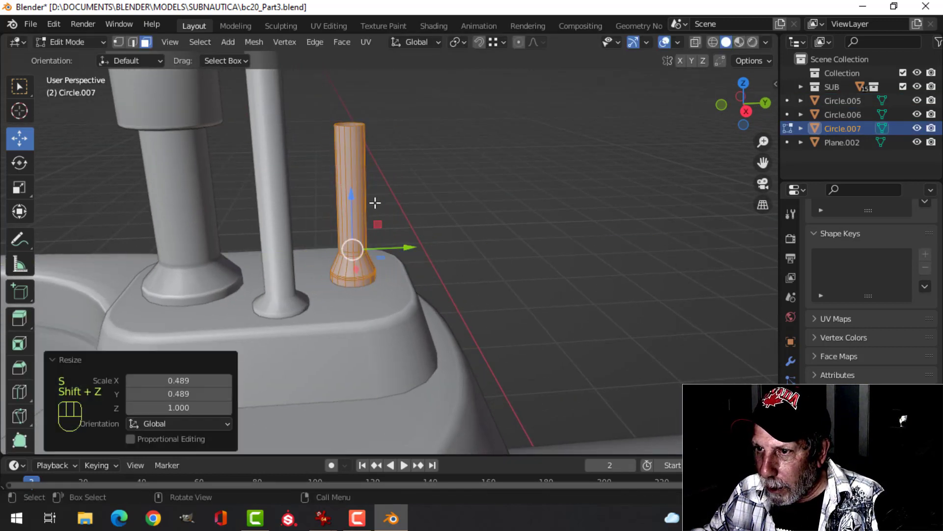
Select the thin post's base face ring, grow the selection over the flare, and scale it to about 0.513 in Z.
{"action": "scroll", "coordinate": [419, 254], "scroll_direction": "up", "scroll_amount": 4}
{"action": "key", "text": "alt+a"}
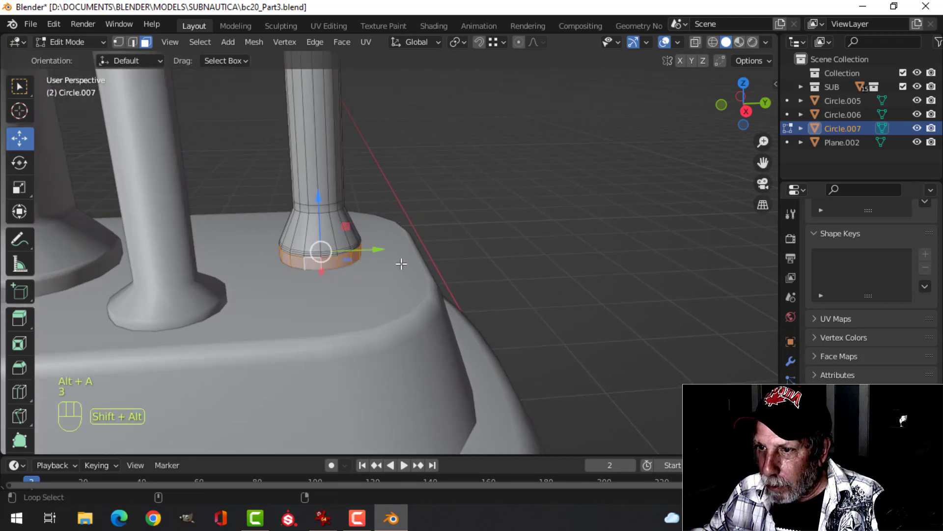
{"action": "key", "text": "ctrl+KP_Add"}
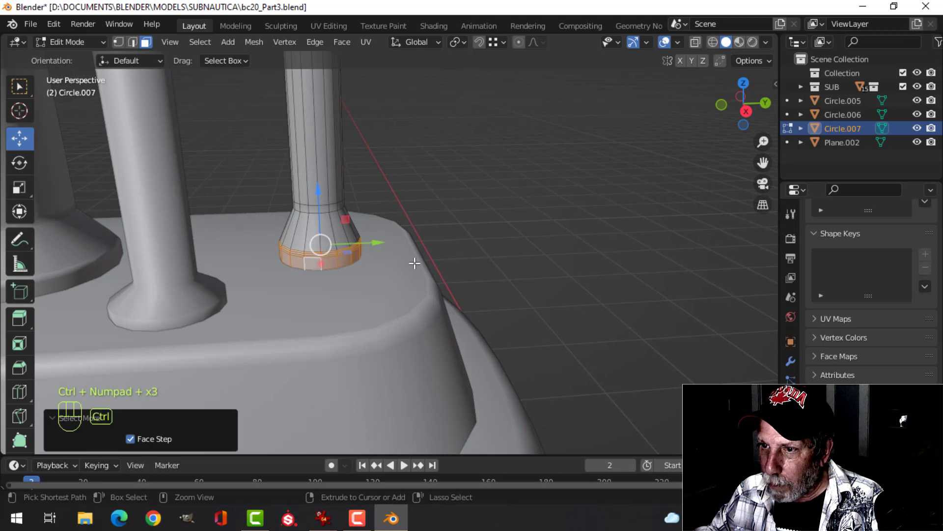
{"action": "key", "text": "s"}
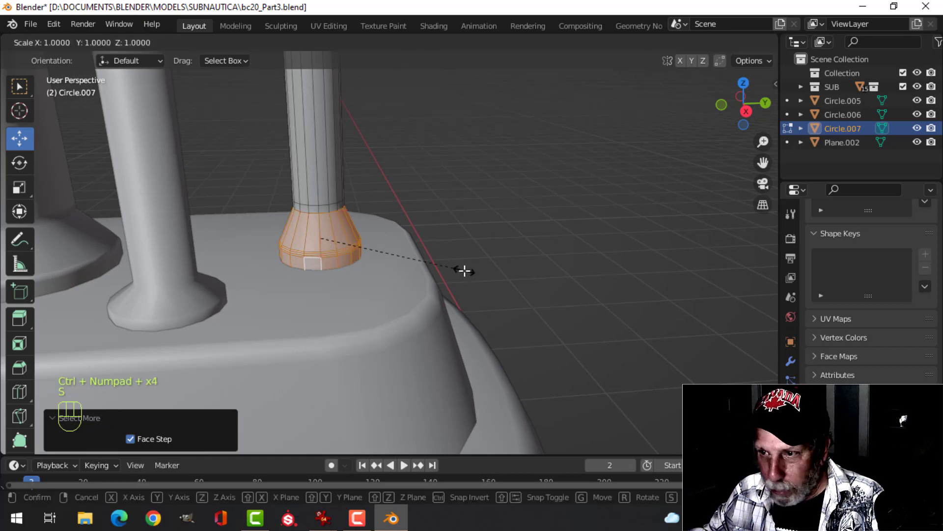
{"action": "key", "text": "z"}
{"action": "left_click", "coordinate": [395, 254]}
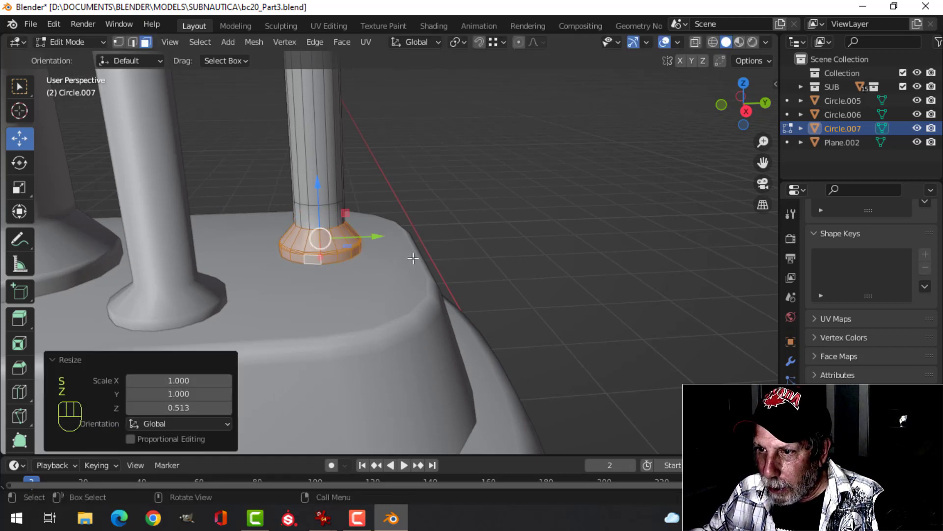
{"action": "key", "text": "s"}
{"action": "key", "text": "shift+z"}
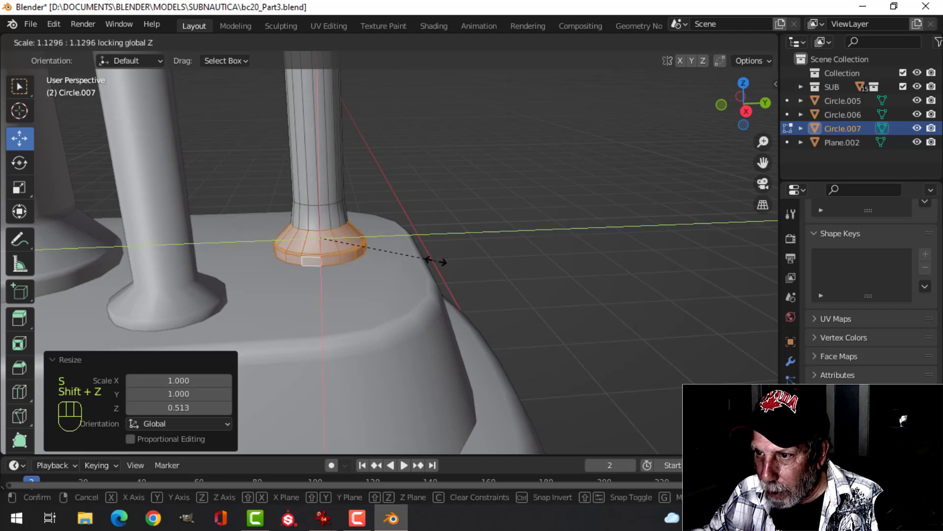
{"action": "key", "text": "Escape"}
Dissolve the extra edge loop on the thin post's stem just above the flared base.
{"action": "scroll", "coordinate": [340, 233], "scroll_direction": "up", "scroll_amount": 1}
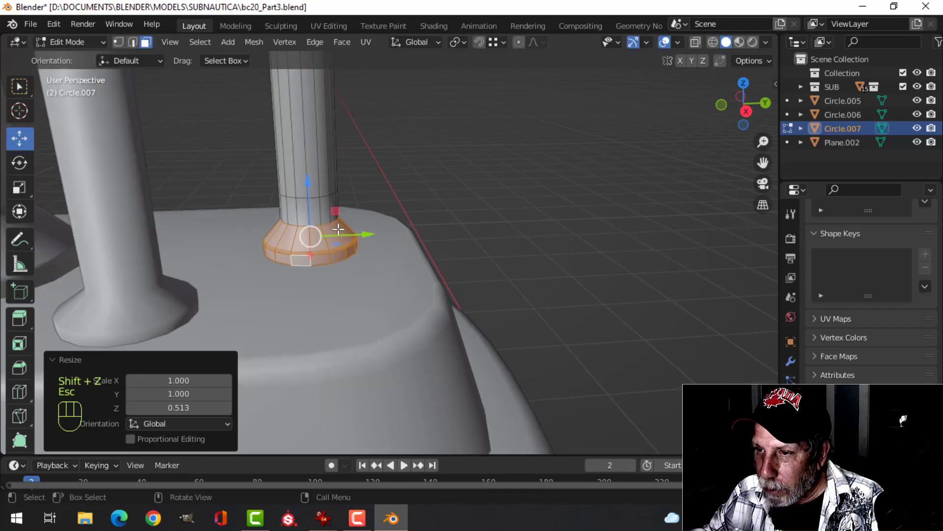
{"action": "key", "text": "2"}
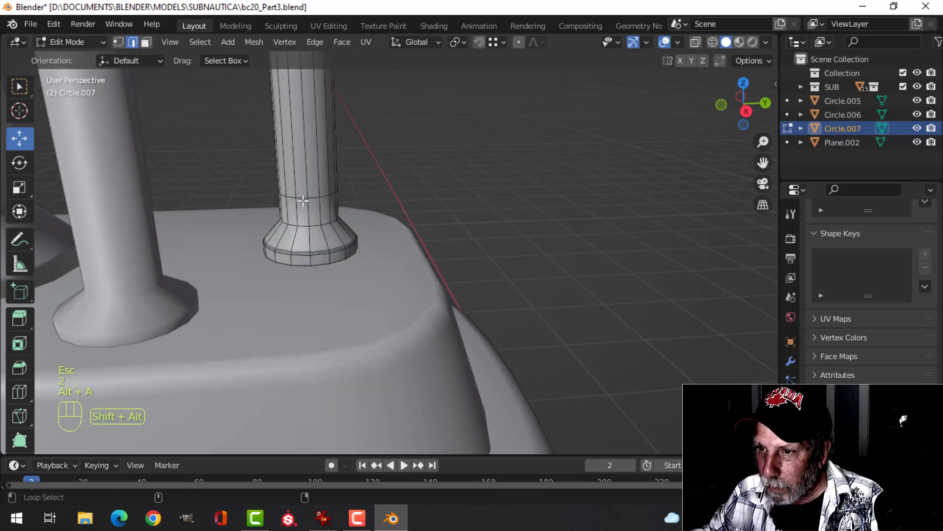
{"action": "left_click", "coordinate": [303, 201], "text": "alt+shift"}
{"action": "key", "text": "x"}
{"action": "left_click", "coordinate": [295, 202]}
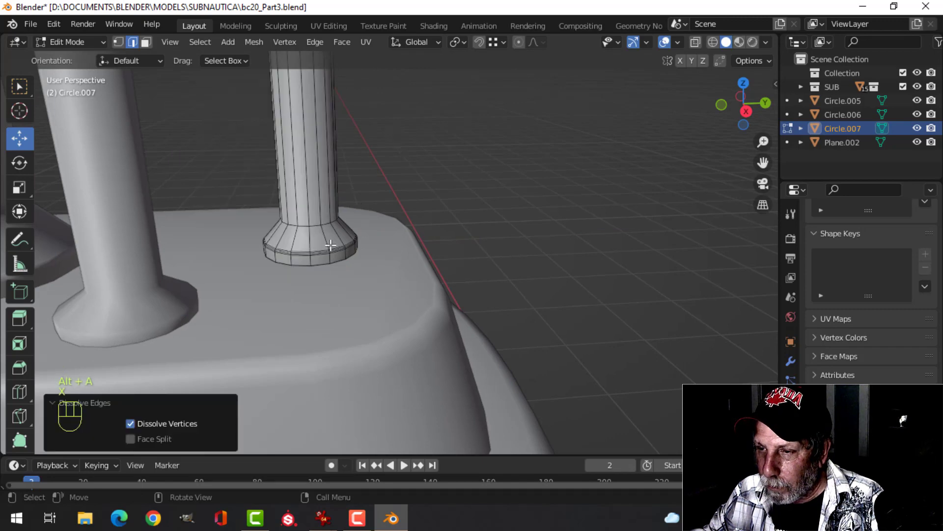
Clear the selection, pick the thin post's bottom face ring, and grow the selection over the flared base.
{"action": "key", "text": "a"}
{"action": "middle_click_drag", "start_coordinate": [371, 219], "coordinate": [406, 266]}
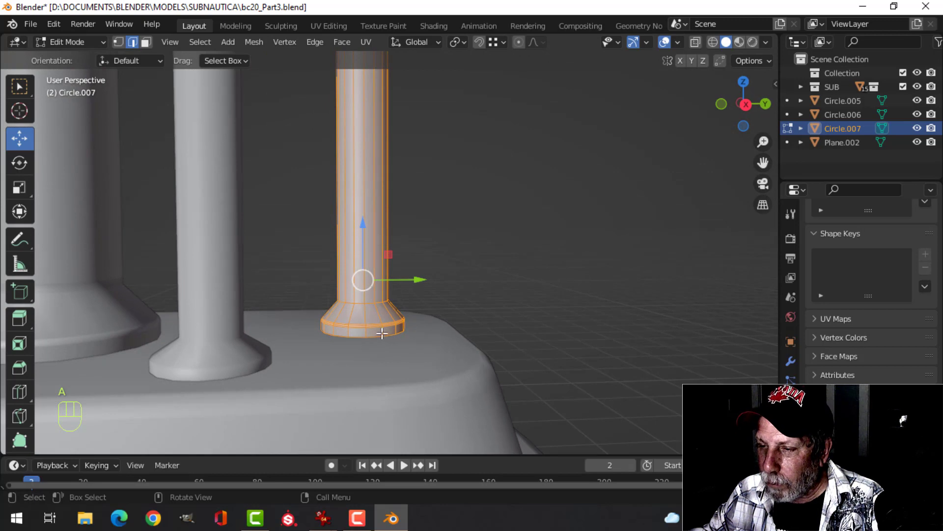
{"action": "key", "text": "alt+a"}
{"action": "scroll", "coordinate": [429, 337], "scroll_direction": "up", "scroll_amount": 3}
{"action": "key", "text": "3"}
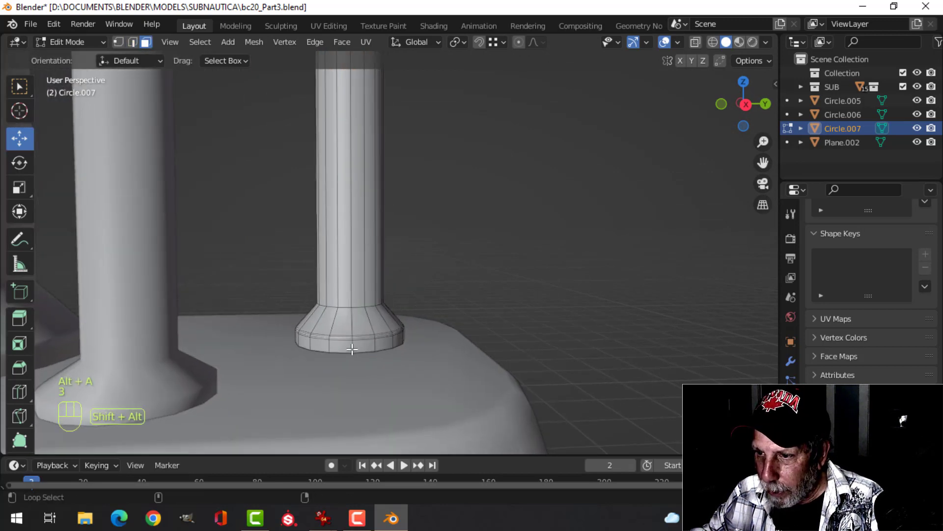
{"action": "key", "text": "ctrl+KP_Add"}
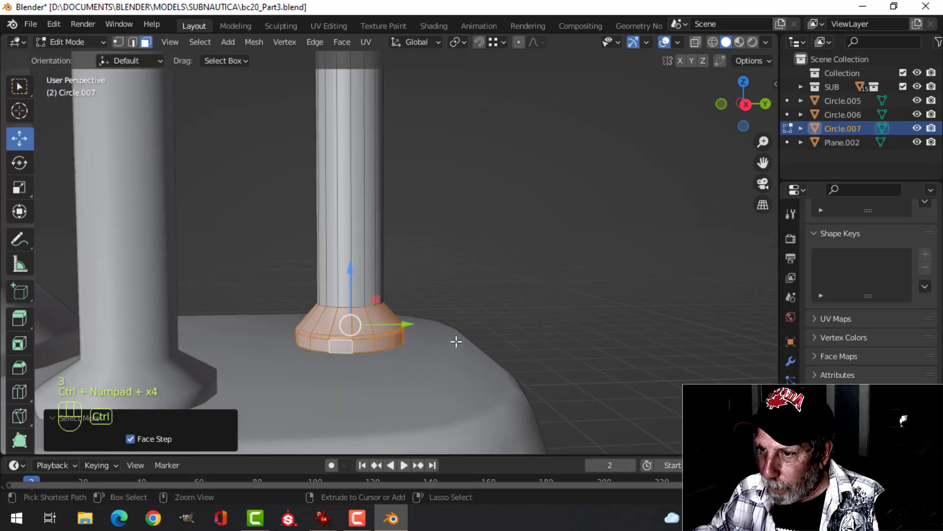
{"action": "key", "text": "s"}
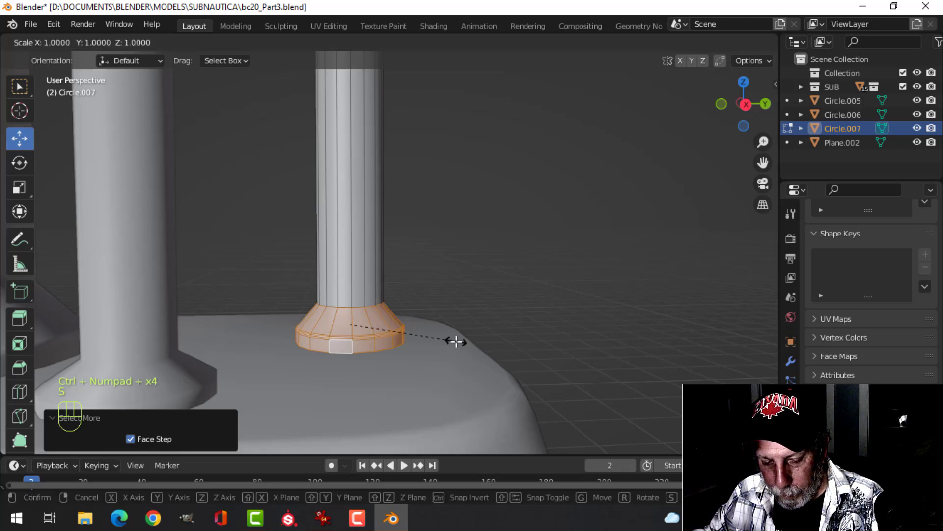
{"action": "key", "text": "shift+z"}
{"action": "key", "text": "Escape"}
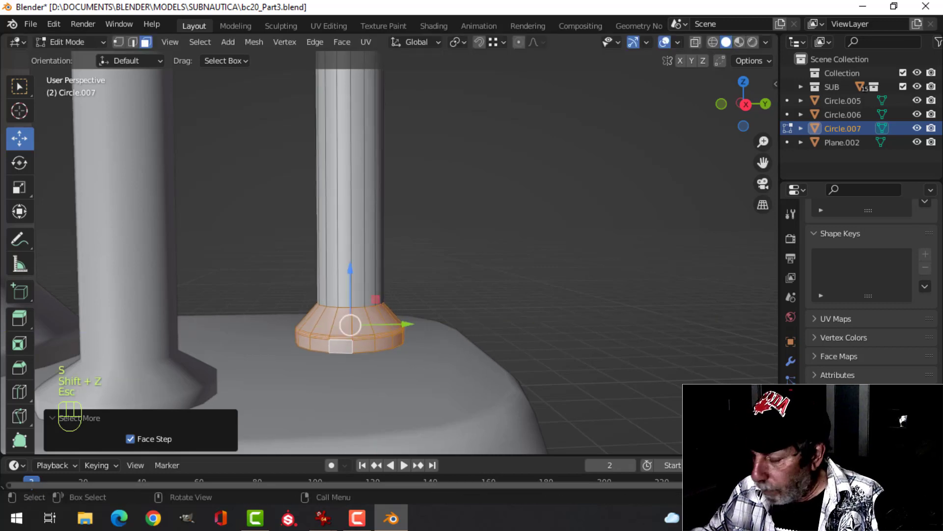
Shrink the selection to the base's bottom rim and widen that rim in X and Y.
{"action": "key", "text": "ctrl+KP_Subtract"}
{"action": "key", "text": "s"}
{"action": "key", "text": "shift+z"}
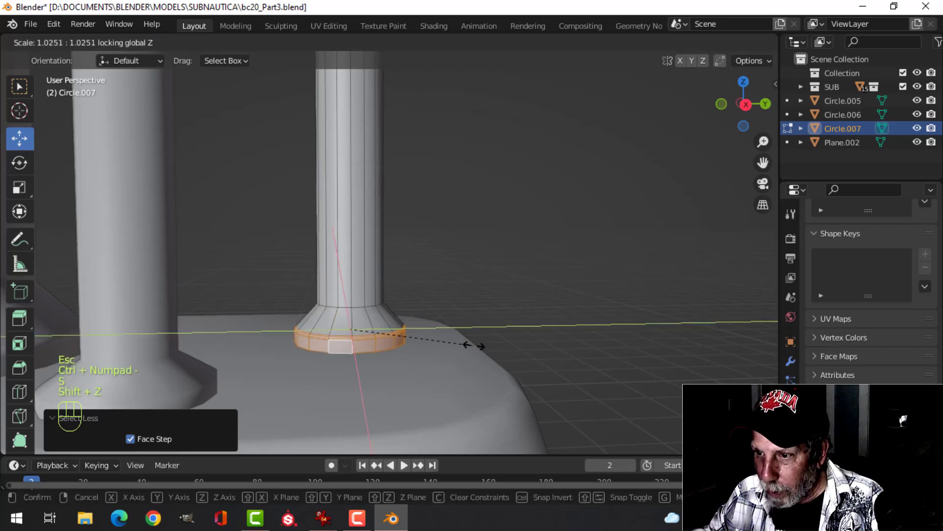
{"action": "left_click", "coordinate": [510, 345]}
Shift the whole thin post slightly down along Z onto the plate and clear the selection.
{"action": "key", "text": "a"}
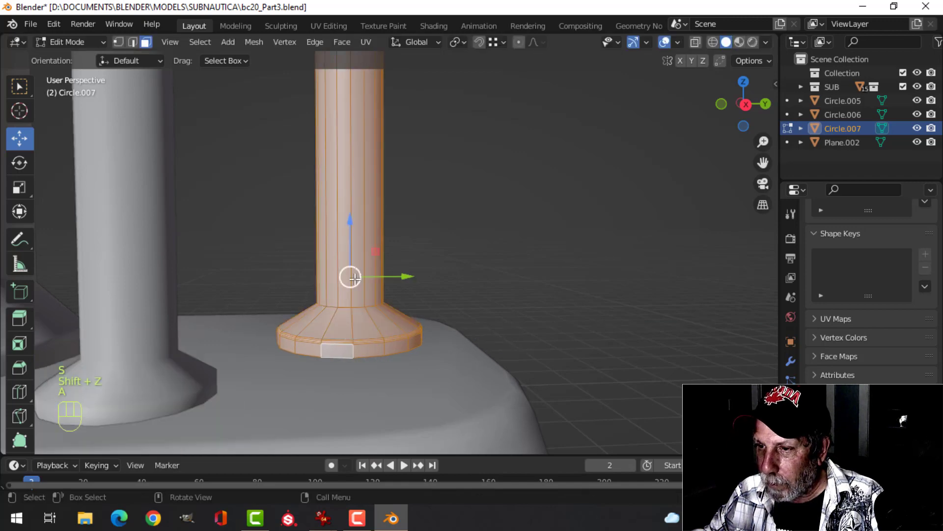
{"action": "left_click_drag", "start_coordinate": [345, 229], "coordinate": [335, 240]}
{"action": "middle_click_drag", "start_coordinate": [377, 296], "coordinate": [379, 355], "text": "shift"}
{"action": "key", "text": "alt+a"}
{"action": "scroll", "coordinate": [384, 301], "scroll_direction": "down", "scroll_amount": 3}
{"action": "scroll", "coordinate": [374, 357], "scroll_direction": "up", "scroll_amount": 2}
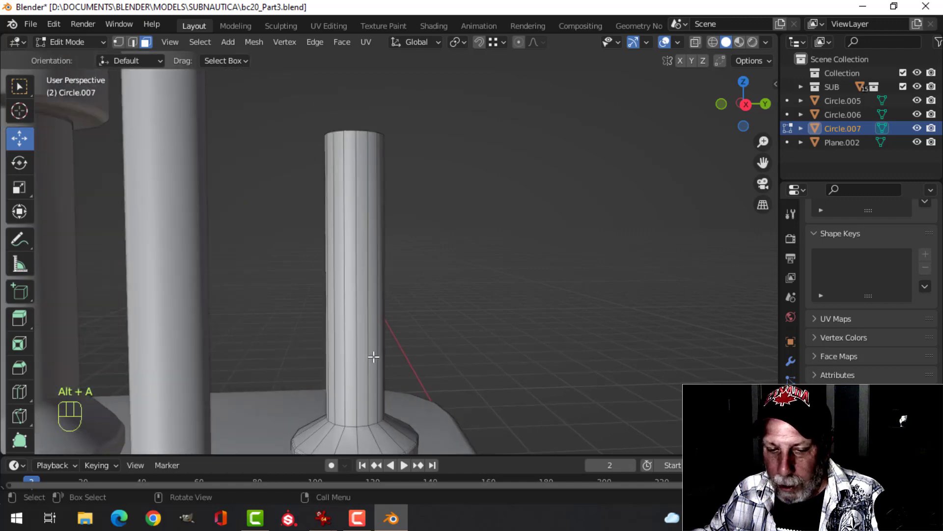
Select the stem's open top edge loop and lower it about 0.08 m along Z.
{"action": "scroll", "coordinate": [374, 356], "scroll_direction": "up", "scroll_amount": 1}
{"action": "key", "text": "2"}
{"action": "scroll", "coordinate": [417, 164], "scroll_direction": "down", "scroll_amount": 1}
{"action": "middle_click_drag", "start_coordinate": [417, 167], "coordinate": [418, 244]}
{"action": "middle_click_drag", "start_coordinate": [406, 202], "coordinate": [416, 256], "text": "shift"}
{"action": "middle_click_drag", "start_coordinate": [417, 256], "coordinate": [418, 235]}
{"action": "left_click_drag", "start_coordinate": [376, 123], "coordinate": [361, 187]}
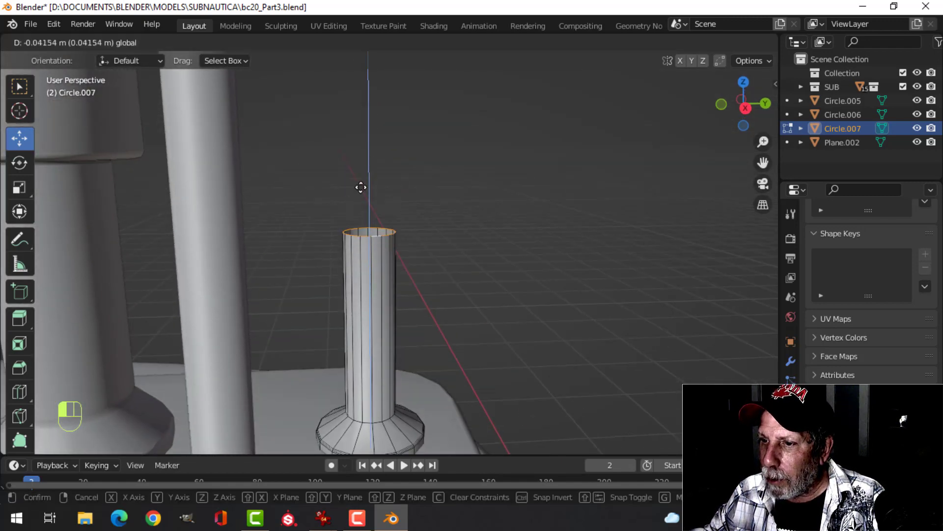
{"action": "left_click_drag", "start_coordinate": [345, 235], "coordinate": [346, 237]}
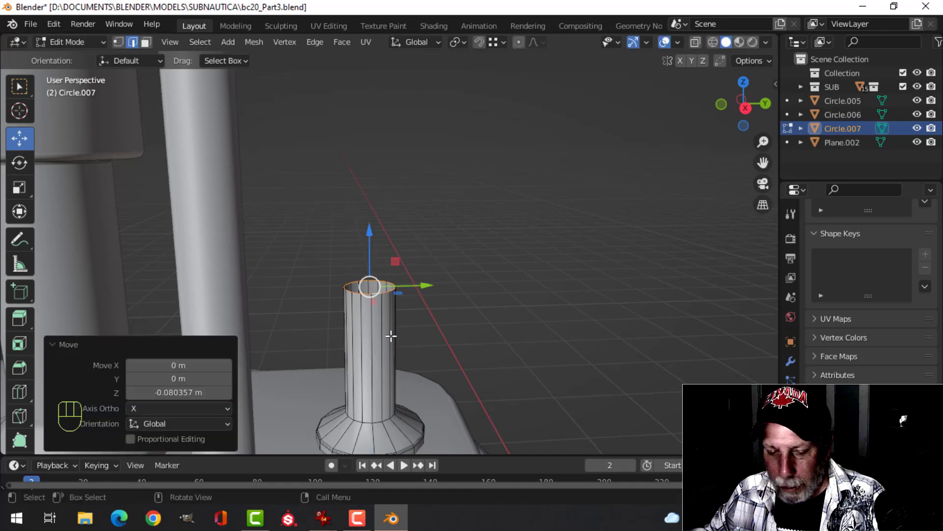
Duplicate the stem's face ring in place and rotate the copy 90° about Y.
{"action": "key", "text": "3"}
{"action": "left_click", "coordinate": [372, 337], "text": "alt+shift"}
{"action": "middle_click_drag", "start_coordinate": [373, 337], "coordinate": [518, 320]}
{"action": "key", "text": "shift+d"}
{"action": "right_click", "coordinate": [471, 302]}
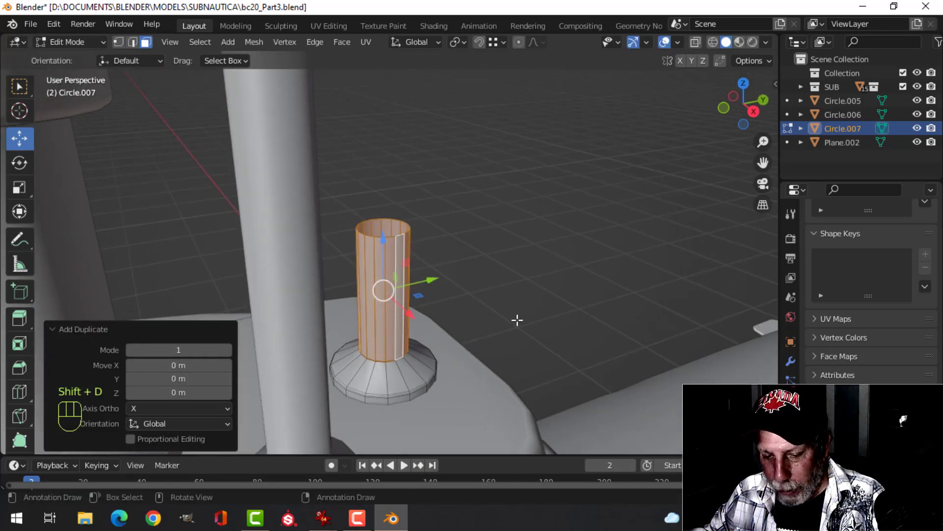
{"action": "key", "text": "r"}
{"action": "key", "text": "9"}
{"action": "key", "text": "0"}
{"action": "left_click", "coordinate": [485, 323]}
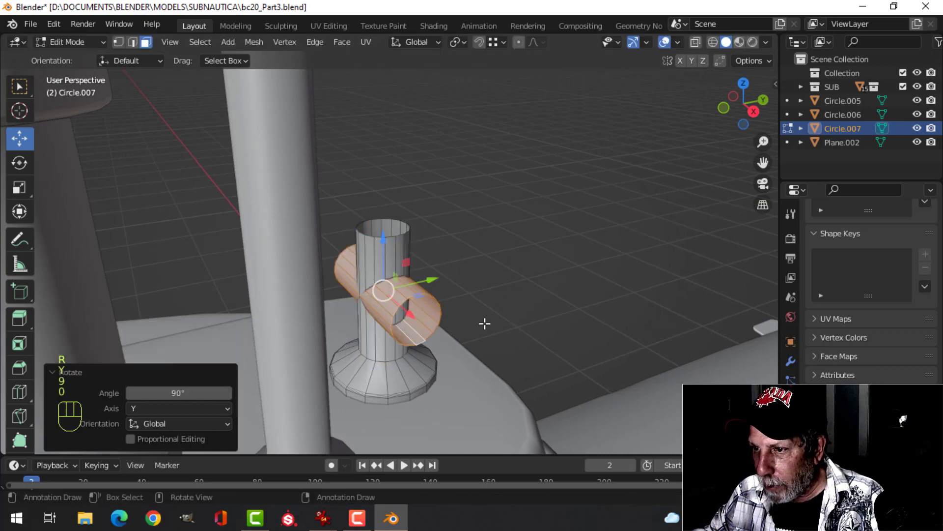
Raise the horizontal cylinder to the top of the stem and scale it to about 1.131.
{"action": "left_click_drag", "start_coordinate": [384, 244], "coordinate": [392, 176]}
{"action": "key", "text": "s"}
{"action": "left_click", "coordinate": [445, 212]}
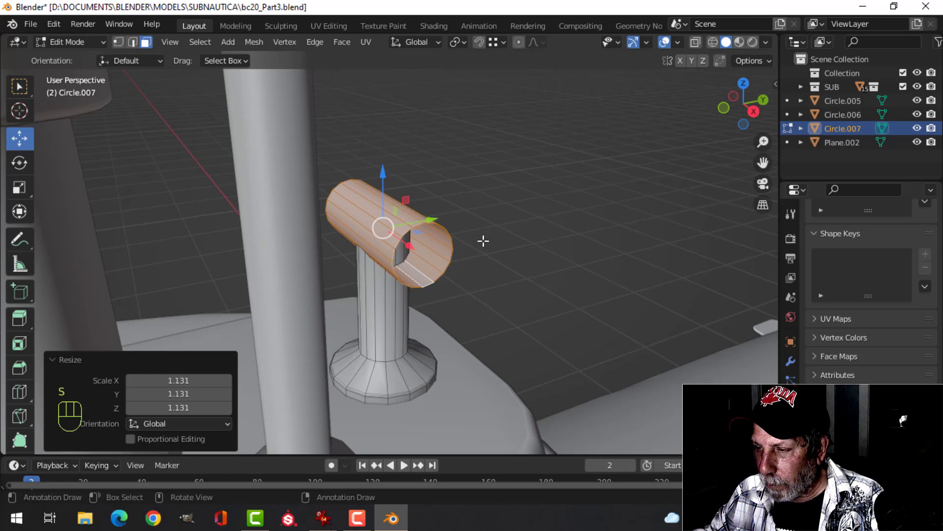
Reopen the short post's mesh for editing and select the edge loop at the horizontal cylinder's front open end.
{"action": "key", "text": "alt+a"}
{"action": "key", "text": "Tab"}
{"action": "middle_click_drag", "start_coordinate": [467, 250], "coordinate": [400, 283]}
{"action": "key", "text": "alt+a"}
{"action": "left_click", "coordinate": [348, 259]}
{"action": "key", "text": "Tab"}
{"action": "scroll", "coordinate": [355, 294], "scroll_direction": "up", "scroll_amount": 2}
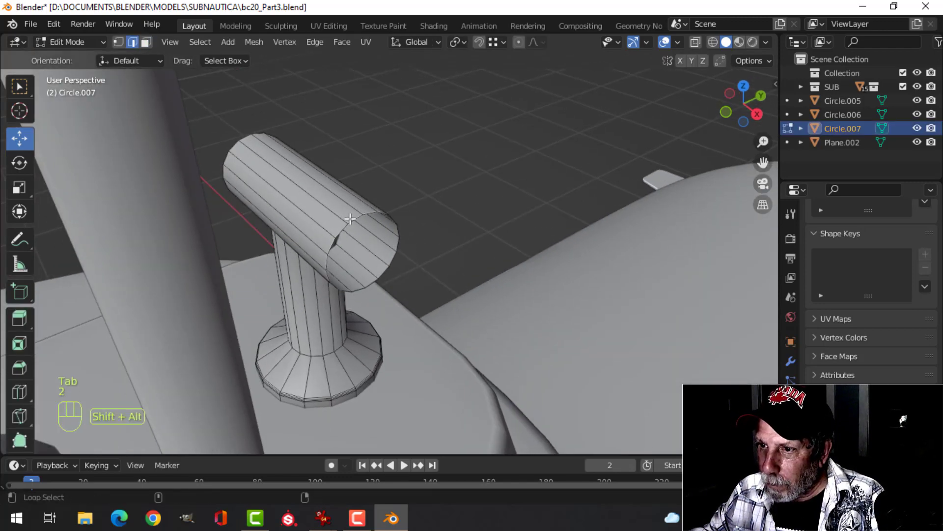
{"action": "left_click", "coordinate": [350, 219], "text": "alt+shift"}
{"action": "middle_click_drag", "start_coordinate": [350, 219], "coordinate": [446, 248]}
Duplicate the end loop in place, scale it up to a larger ring, and separate it as its own object.
{"action": "key", "text": "shift+d"}
{"action": "right_click", "coordinate": [417, 268]}
{"action": "key", "text": "s"}
{"action": "left_click", "coordinate": [476, 237]}
{"action": "key", "text": "p"}
{"action": "left_click", "coordinate": [426, 257]}
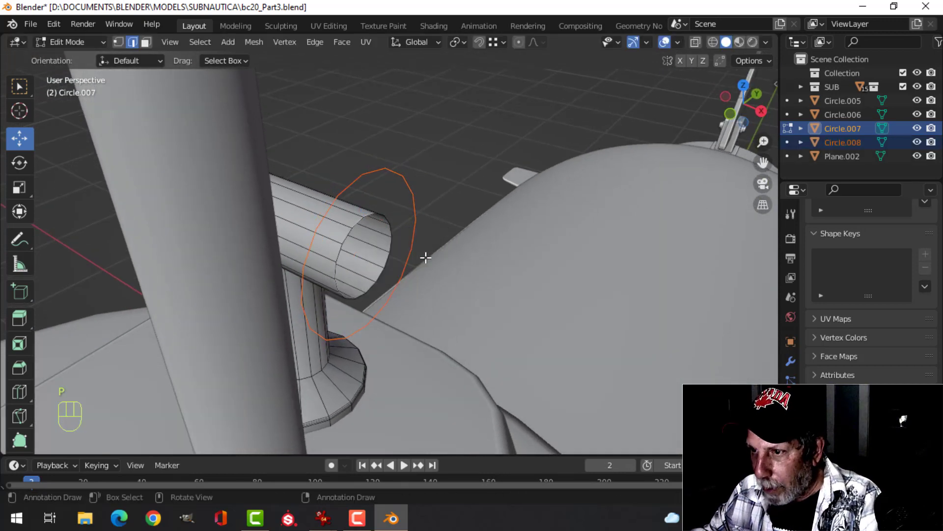
Edit the separated ring and extrude all of it into a short band around the cylinder's end.
{"action": "key", "text": "Tab"}
{"action": "left_click", "coordinate": [377, 171]}
{"action": "key", "text": "Tab"}
{"action": "key", "text": "a"}
{"action": "middle_click_drag", "start_coordinate": [493, 238], "coordinate": [448, 258]}
{"action": "key", "text": "e"}
{"action": "left_click", "coordinate": [427, 283]}
Form a narrow groove on the band's front edge by extruding inward, about 0.0015 m along X, and outward by about 1.051.
{"action": "key", "text": "e"}
{"action": "right_click", "coordinate": [484, 263]}
{"action": "key", "text": "s"}
{"action": "left_click", "coordinate": [474, 258]}
{"action": "key", "text": "e"}
{"action": "right_click", "coordinate": [427, 280]}
{"action": "key", "text": "e"}
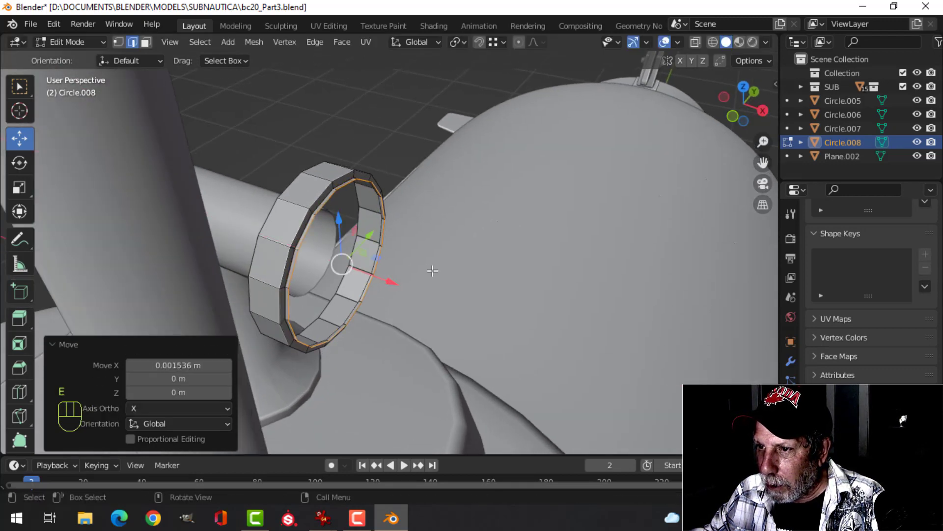
{"action": "right_click", "coordinate": [431, 269]}
{"action": "key", "text": "s"}
{"action": "left_click", "coordinate": [439, 270]}
{"action": "middle_click_drag", "start_coordinate": [438, 269], "coordinate": [432, 253], "text": "shift"}
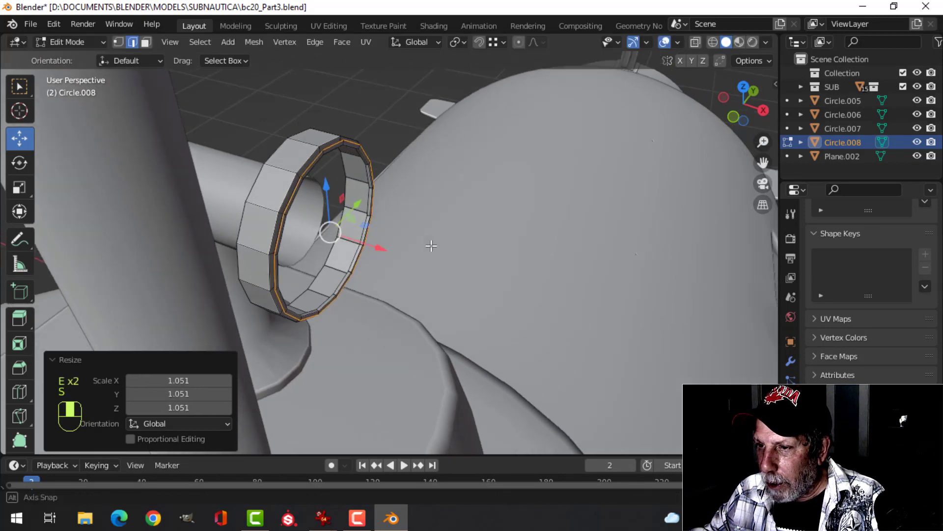
Extrude the front loop about 0.0179 m along X and scale it to about 0.51 to form a cone.
{"action": "key", "text": "e"}
{"action": "right_click", "coordinate": [433, 251]}
{"action": "key", "text": "g"}
{"action": "key", "text": "x"}
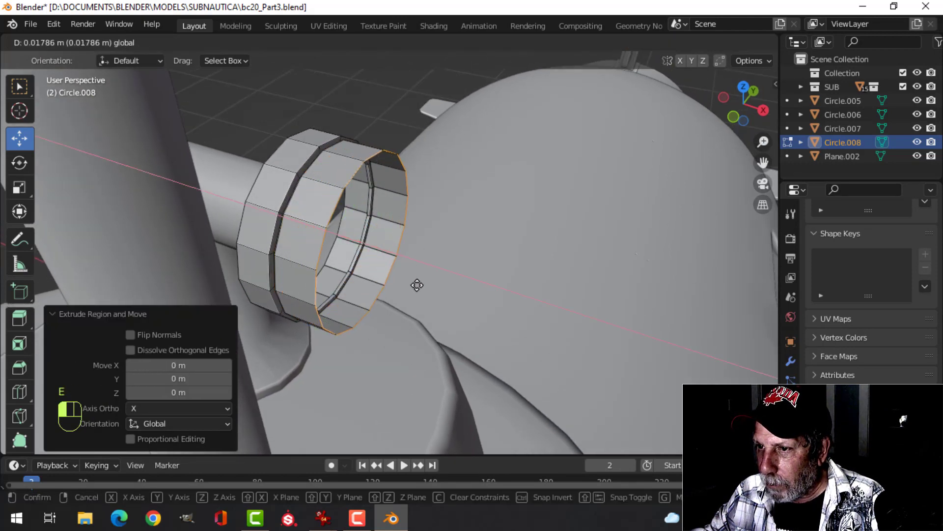
{"action": "left_click", "coordinate": [417, 285]}
{"action": "key", "text": "s"}
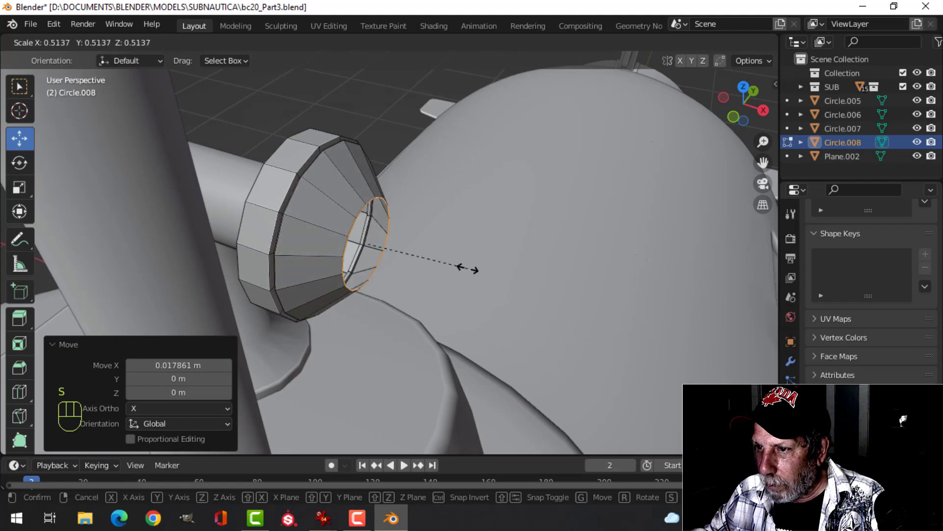
{"action": "left_click", "coordinate": [467, 268]}
Extrude the cone's front opening inward with a scale of about 0.675 to form a flat rim.
{"action": "mouse_move", "coordinate": [467, 268]}
{"action": "middle_mouse_down"}
{"action": "mouse_move", "coordinate": [359, 246]}
{"action": "mouse_move", "coordinate": [291, 192]}
{"action": "mouse_move", "coordinate": [271, 337]}
{"action": "mouse_move", "coordinate": [454, 257]}
{"action": "mouse_move", "coordinate": [370, 310]}
{"action": "mouse_move", "coordinate": [453, 276]}
{"action": "middle_mouse_up"}
{"action": "key", "text": "e"}
{"action": "key", "text": "s"}
{"action": "left_click", "coordinate": [408, 286]}
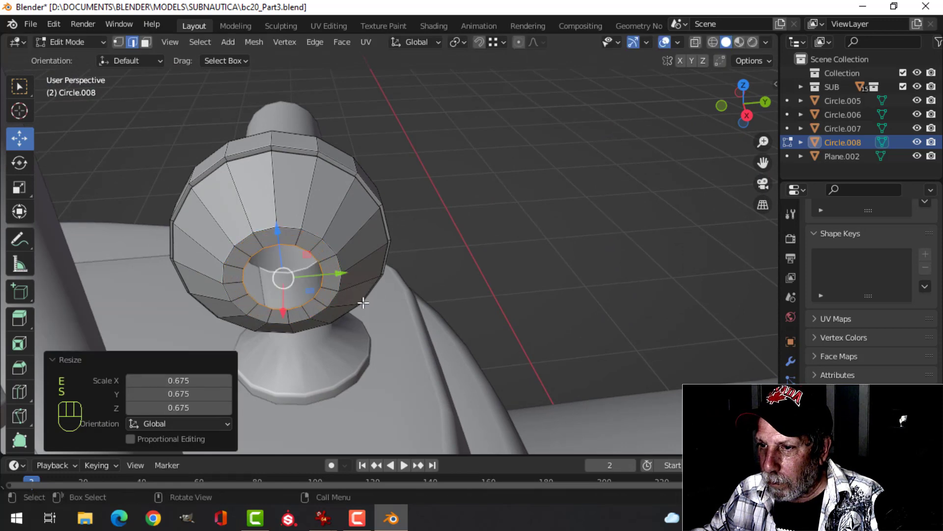
Extrude the rim's inner loop in depth to start a recess in the cone's nose and adjust its size.
{"action": "middle_click_drag", "start_coordinate": [362, 302], "coordinate": [443, 285]}
{"action": "key", "text": "e"}
{"action": "right_click", "coordinate": [421, 305]}
{"action": "key", "text": "g"}
{"action": "left_click", "coordinate": [480, 280]}
{"action": "key", "text": "s"}
{"action": "left_click", "coordinate": [476, 275]}
Extrude the recess loop once more, shrink it, and fill the remaining opening with a face.
{"action": "key", "text": "e"}
{"action": "left_click", "coordinate": [478, 266]}
{"action": "key", "text": "s"}
{"action": "left_click", "coordinate": [432, 270]}
{"action": "key", "text": "f"}
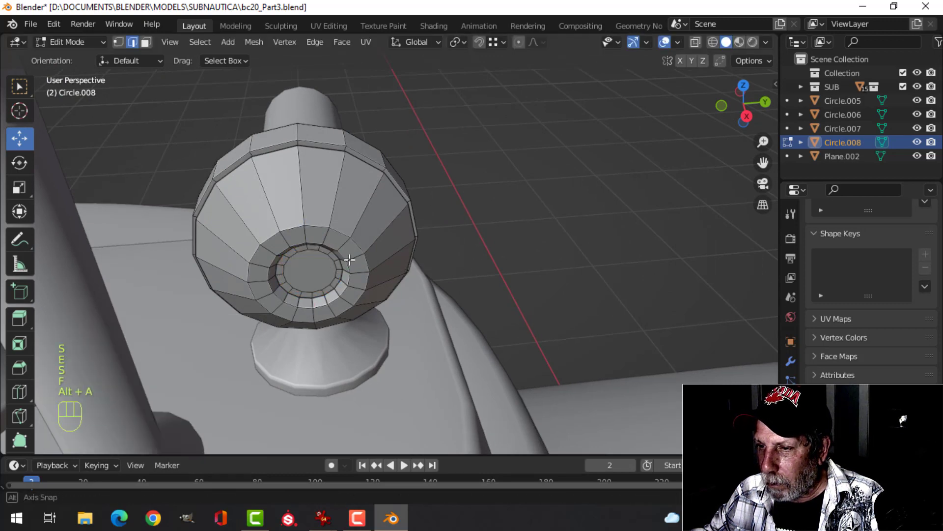
Select the cone's outer edge loop beside the groove and move it slightly forward along X.
{"action": "middle_click_drag", "start_coordinate": [349, 260], "coordinate": [462, 241]}
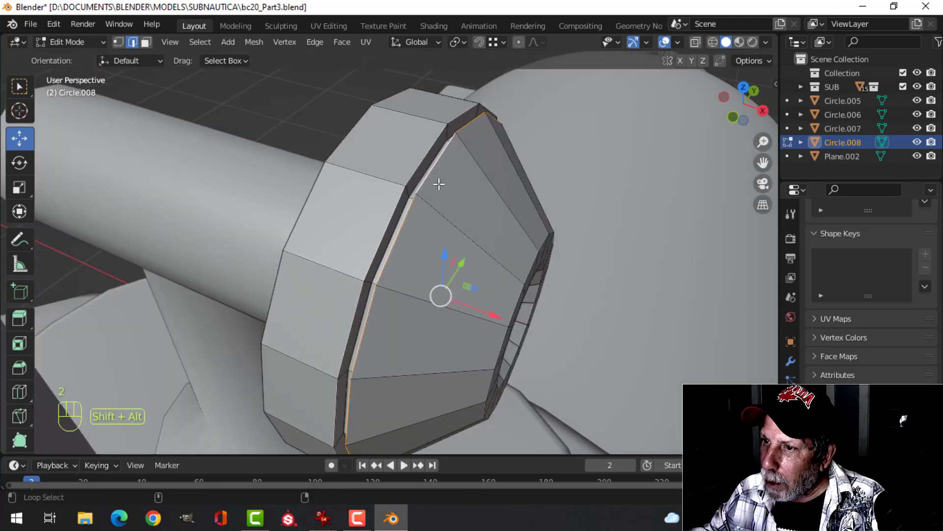
{"action": "middle_click_drag", "start_coordinate": [438, 184], "coordinate": [491, 256]}
{"action": "left_click_drag", "start_coordinate": [489, 311], "coordinate": [496, 313]}
Bevel the edge loops on both sides of the groove by about 0.00085 m and return to Object Mode.
{"action": "left_click", "coordinate": [425, 165], "text": "alt+shift"}
{"action": "left_click", "coordinate": [355, 142], "text": "alt+shift"}
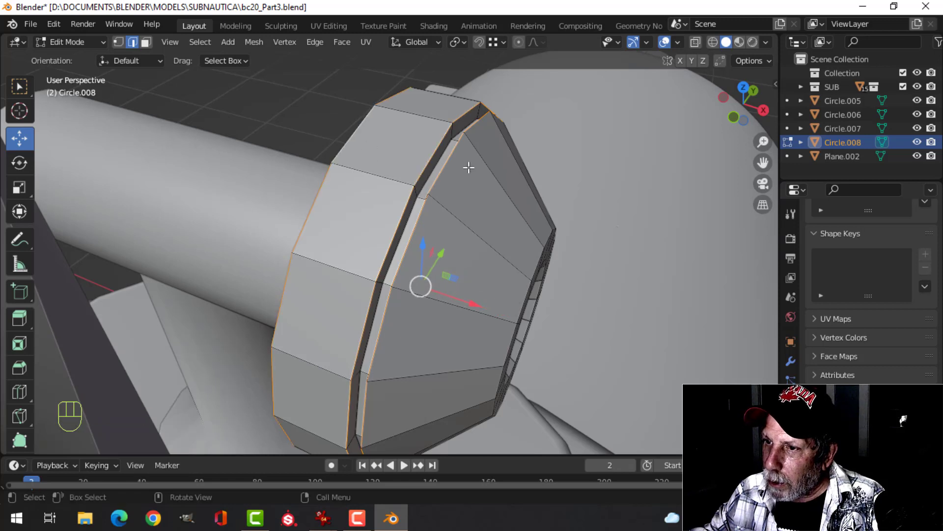
{"action": "key", "text": "ctrl+b"}
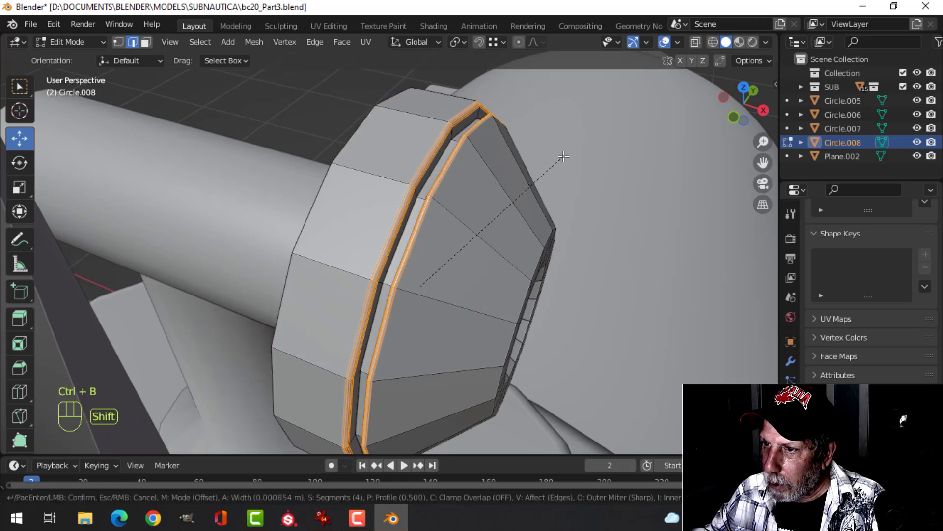
{"action": "scroll", "coordinate": [564, 156], "scroll_direction": "down", "scroll_amount": 3}
{"action": "left_click", "coordinate": [562, 156]}
{"action": "key", "text": "Tab"}
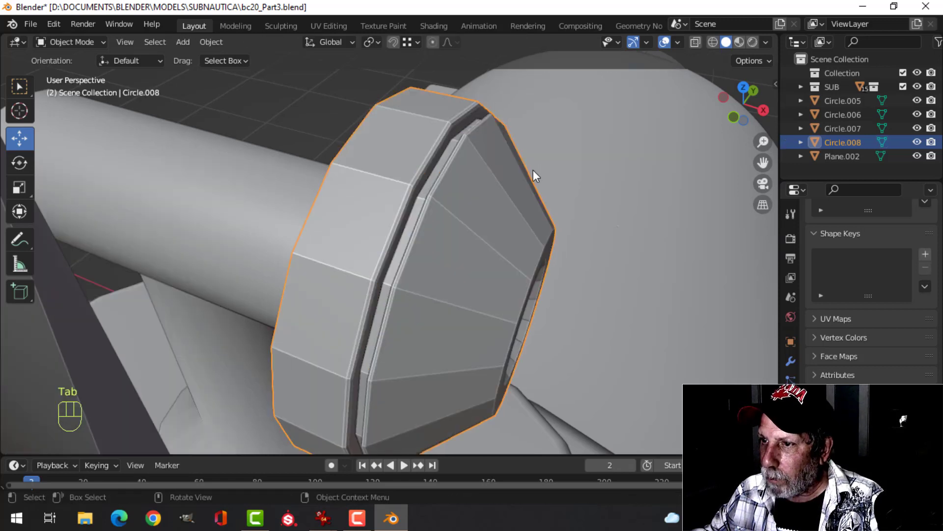
Apply level 1 subdivision smoothing and smooth shading to the cone cap, and clear the selection.
{"action": "key", "text": "ctrl+1"}
{"action": "right_click", "coordinate": [473, 203]}
{"action": "left_click", "coordinate": [473, 203]}
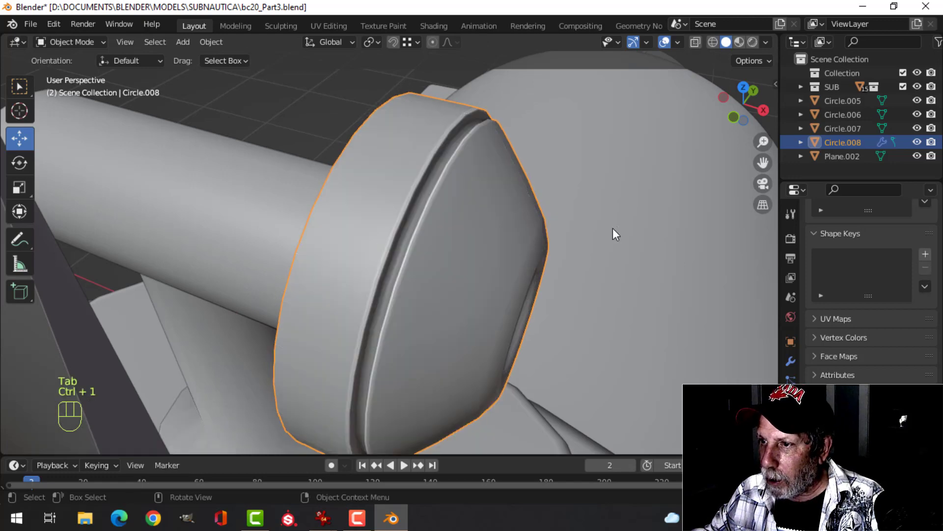
{"action": "middle_click_drag", "start_coordinate": [612, 228], "coordinate": [423, 241]}
{"action": "scroll", "coordinate": [503, 235], "scroll_direction": "down", "scroll_amount": 3}
{"action": "key", "text": "alt+a"}
Add an edge loop in the rim band around the cone's nose recess and check the smoothed shape.
{"action": "middle_click_drag", "start_coordinate": [414, 234], "coordinate": [431, 243]}
{"action": "key", "text": "alt+a"}
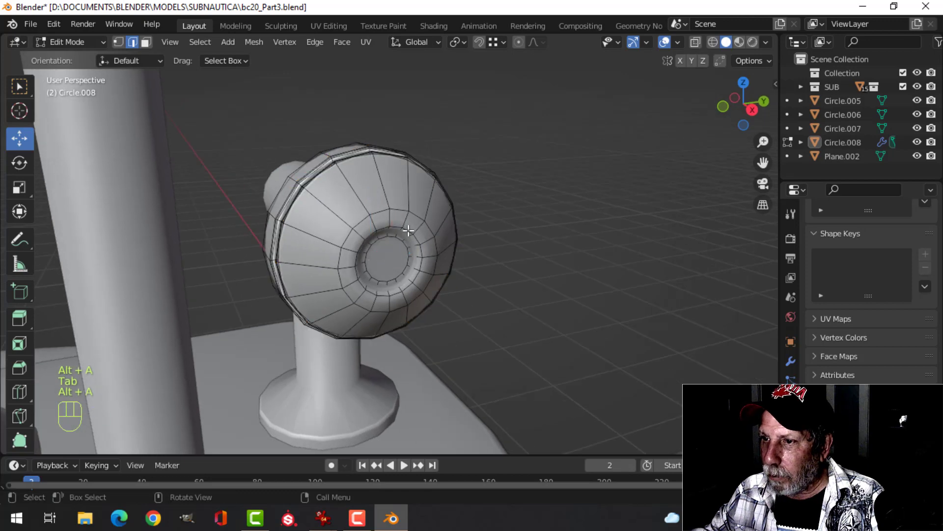
{"action": "scroll", "coordinate": [402, 248], "scroll_direction": "up", "scroll_amount": 2}
{"action": "key", "text": "ctrl+r"}
{"action": "left_click", "coordinate": [398, 210]}
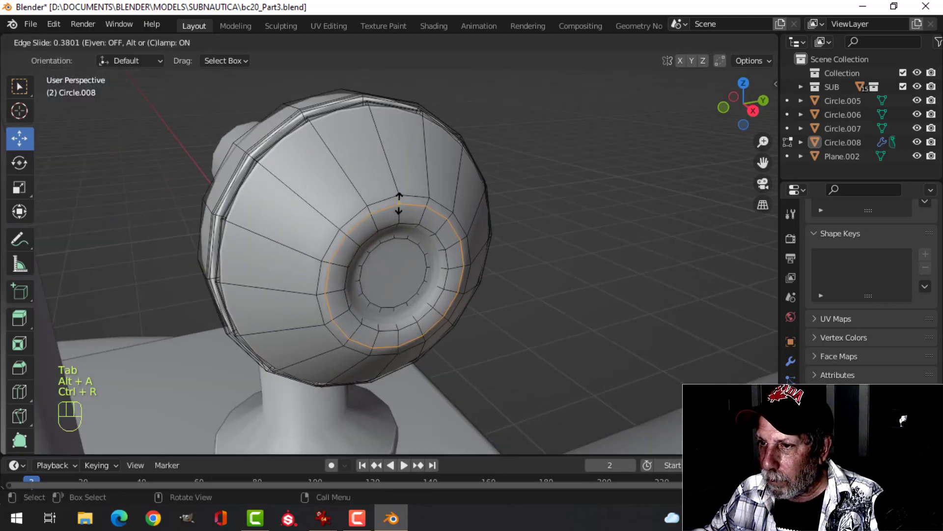
{"action": "right_click", "coordinate": [399, 210]}
{"action": "key", "text": "Tab"}
{"action": "scroll", "coordinate": [467, 215], "scroll_direction": "down", "scroll_amount": 2}
{"action": "key", "text": "Tab"}
{"action": "scroll", "coordinate": [468, 248], "scroll_direction": "up", "scroll_amount": 2}
{"action": "middle_click_drag", "start_coordinate": [468, 247], "coordinate": [400, 236]}
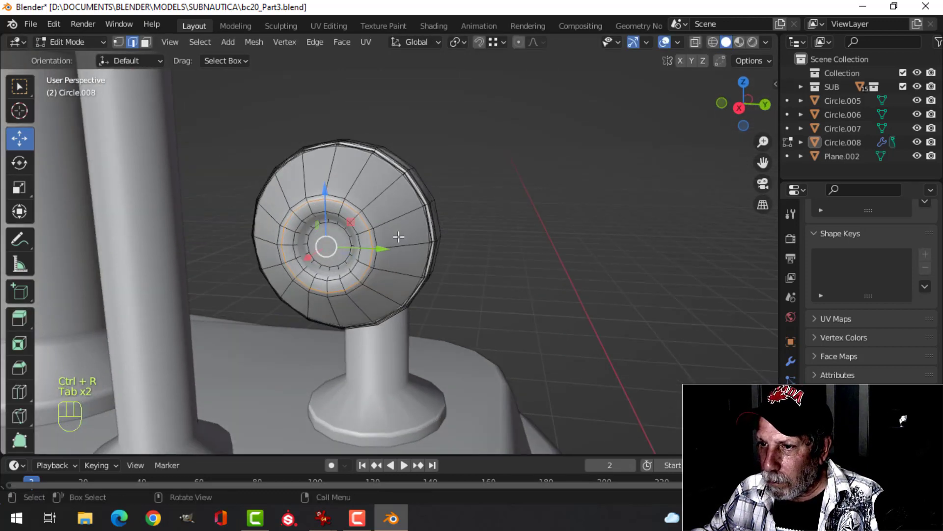
Add a second edge loop around the nose recess, inside the previous one, and return to Object Mode.
{"action": "key", "text": "alt+a"}
{"action": "scroll", "coordinate": [414, 257], "scroll_direction": "up", "scroll_amount": 4}
{"action": "key", "text": "ctrl+r"}
{"action": "left_click", "coordinate": [395, 152]}
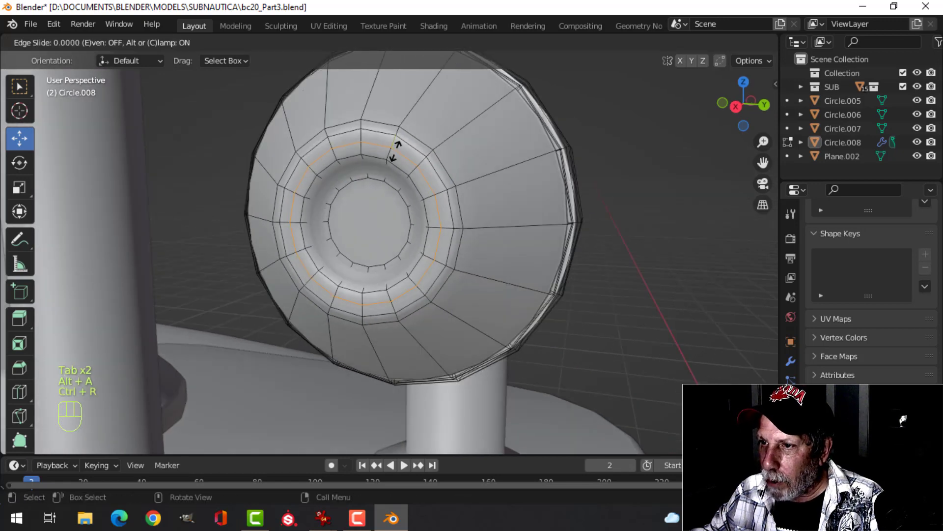
{"action": "left_click", "coordinate": [396, 158]}
{"action": "key", "text": "Tab"}
{"action": "scroll", "coordinate": [494, 201], "scroll_direction": "down", "scroll_amount": 5}
{"action": "key", "text": "alt+a"}
{"action": "middle_click_drag", "start_coordinate": [444, 244], "coordinate": [567, 243]}
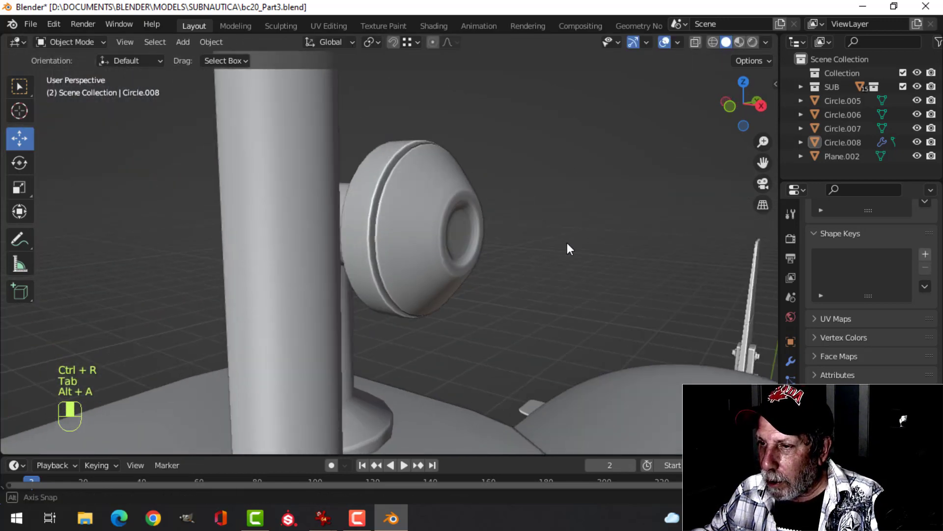
Extrude the cap's open back edge loop and scale it to 0.293 to close the back around the rod.
{"action": "middle_click_drag", "start_coordinate": [452, 235], "coordinate": [560, 242]}
{"action": "scroll", "coordinate": [432, 230], "scroll_direction": "up", "scroll_amount": 2}
{"action": "key", "text": "Tab"}
{"action": "scroll", "coordinate": [446, 224], "scroll_direction": "up", "scroll_amount": 3}
{"action": "key", "text": "alt+a"}
{"action": "key", "text": "2"}
{"action": "left_click", "coordinate": [428, 225], "text": "alt+shift"}
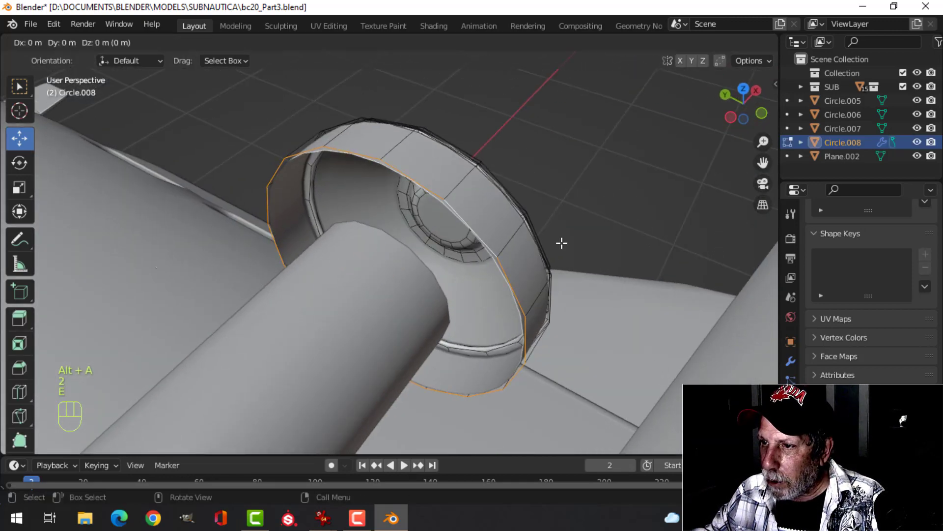
{"action": "key", "text": "e"}
{"action": "key", "text": "s"}
{"action": "left_click", "coordinate": [422, 262]}
{"action": "middle_click_drag", "start_coordinate": [423, 262], "coordinate": [371, 275]}
{"action": "key", "text": "alt+a"}
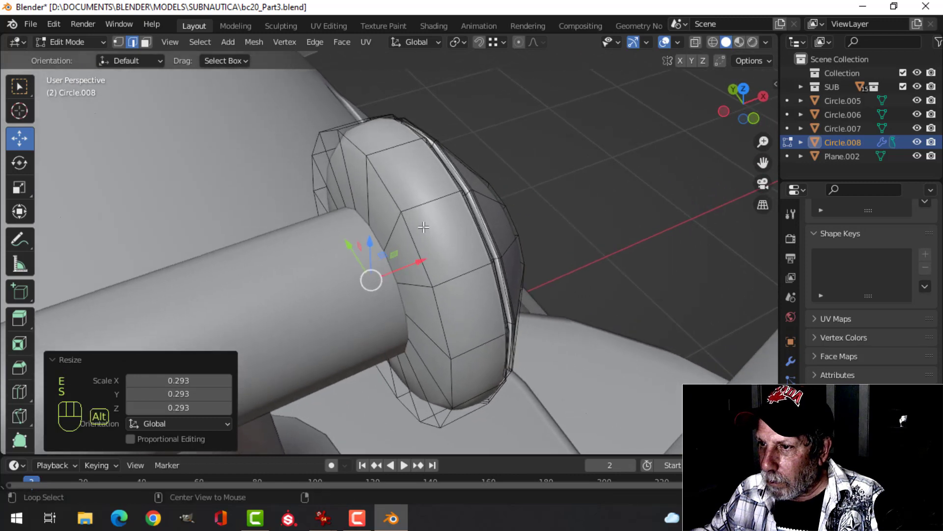
Add edge loops on both sides of the cap's back corner, the side one at factor 0.740, and return to Object Mode.
{"action": "key", "text": "alt+s"}
{"action": "key", "text": "ctrl+r"}
{"action": "left_click", "coordinate": [415, 209]}
{"action": "left_click", "coordinate": [408, 218]}
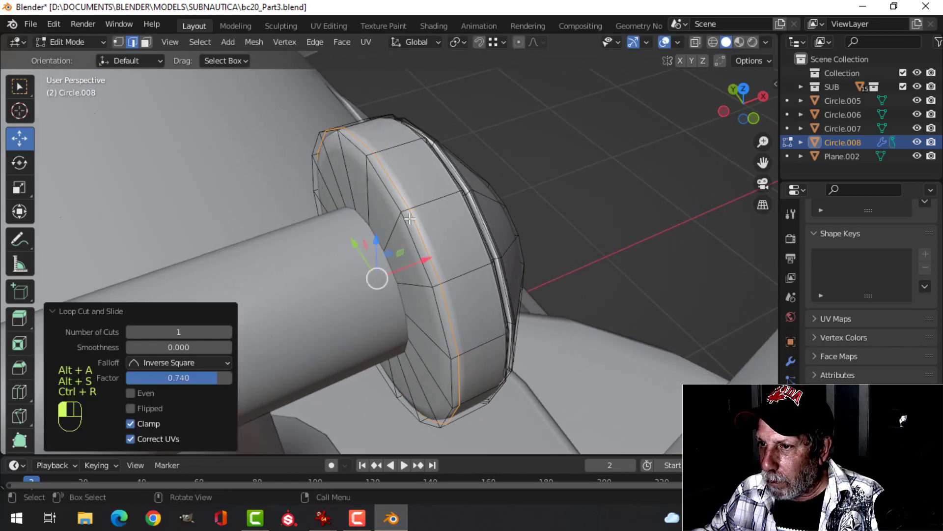
{"action": "key", "text": "ctrl+r"}
{"action": "left_click", "coordinate": [390, 232]}
{"action": "left_click", "coordinate": [391, 212]}
{"action": "key", "text": "Tab"}
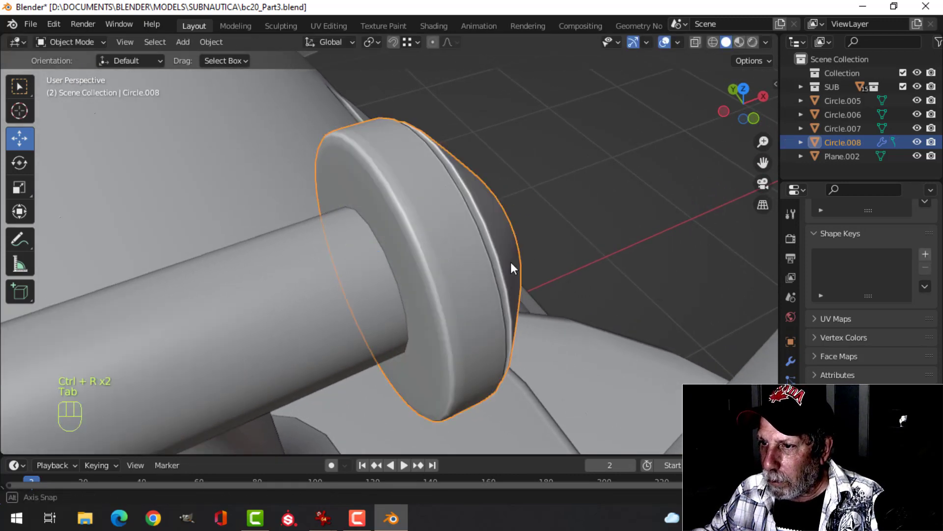
Select the whole cap mesh in Edit Mode and move it back along X, further onto the rod.
{"action": "middle_click_drag", "start_coordinate": [511, 262], "coordinate": [458, 274]}
{"action": "middle_click", "coordinate": [458, 274], "text": "alt"}
{"action": "key", "text": "alt+a"}
{"action": "key", "text": "Tab"}
{"action": "key", "text": "a"}
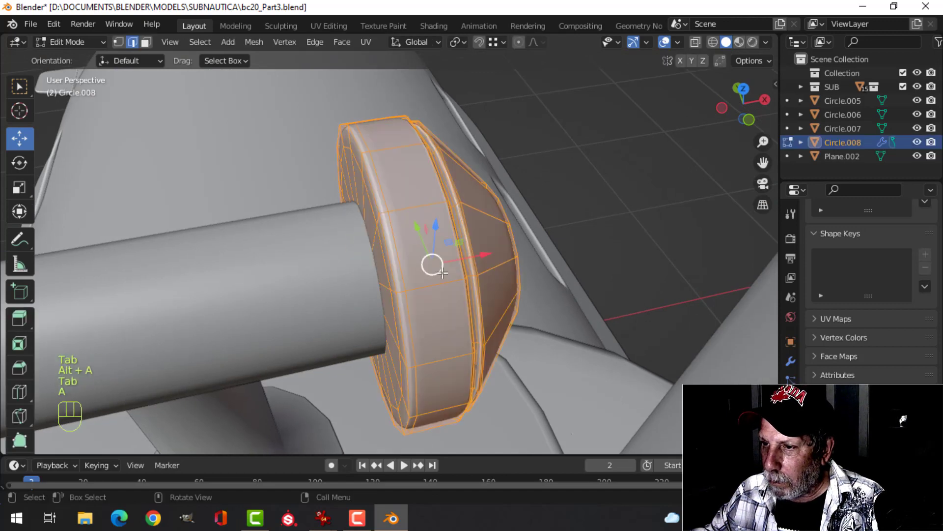
{"action": "left_click_drag", "start_coordinate": [481, 261], "coordinate": [410, 264]}
Select the ring of sloping faces on the cone's front between the groove and the nose rim.
{"action": "middle_click_drag", "start_coordinate": [410, 264], "coordinate": [480, 309]}
{"action": "key", "text": "alt+a"}
{"action": "key", "text": "3"}
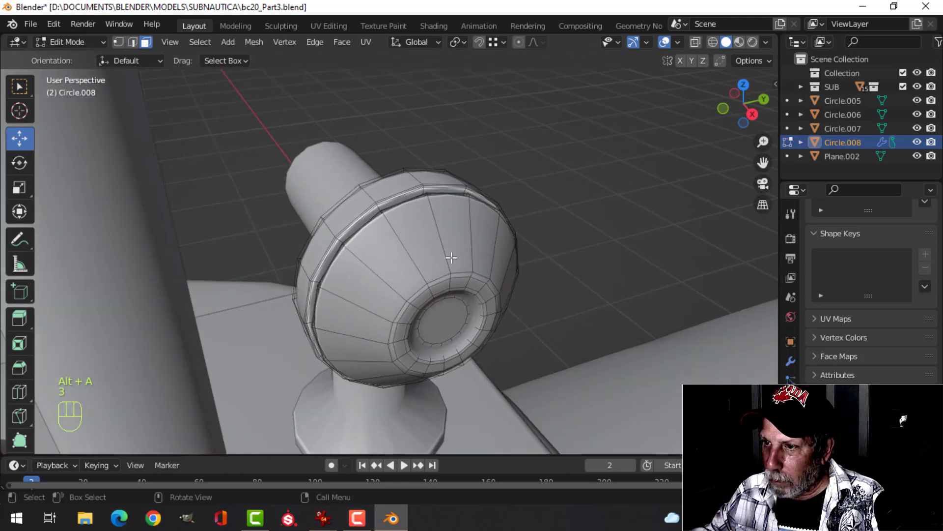
{"action": "left_click", "coordinate": [517, 275], "text": "alt"}
{"action": "middle_click_drag", "start_coordinate": [517, 275], "coordinate": [456, 262]}
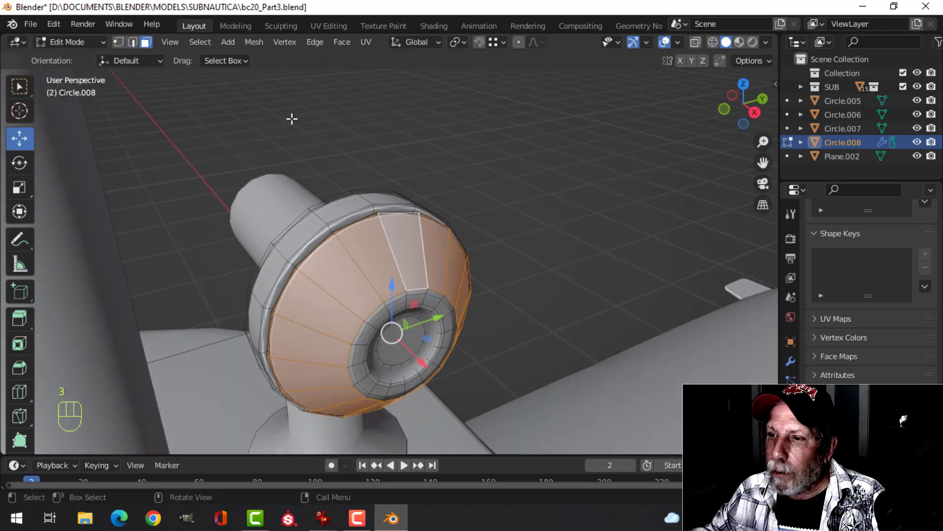
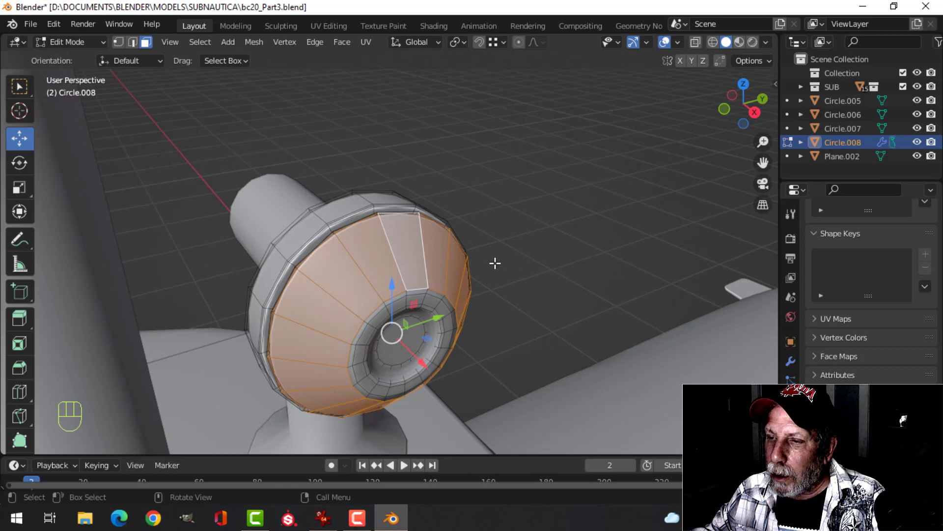
Cut an edge loop around the cap's sloped faces and bevel it into a wide band nearly spanning the slope.
{"action": "middle_click_drag", "start_coordinate": [508, 266], "coordinate": [373, 276]}
{"action": "key", "text": "alt+a"}
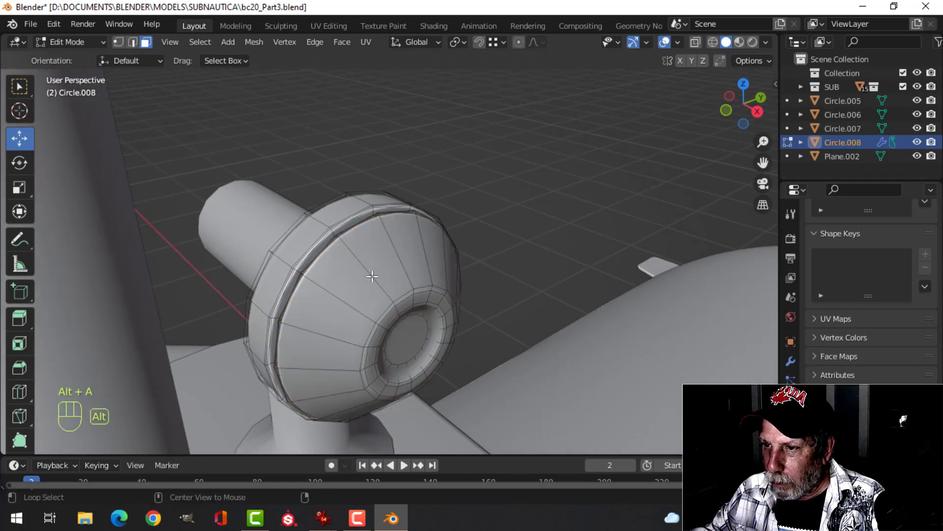
{"action": "key", "text": "ctrl+r"}
{"action": "left_click", "coordinate": [364, 265]}
{"action": "right_click", "coordinate": [364, 265]}
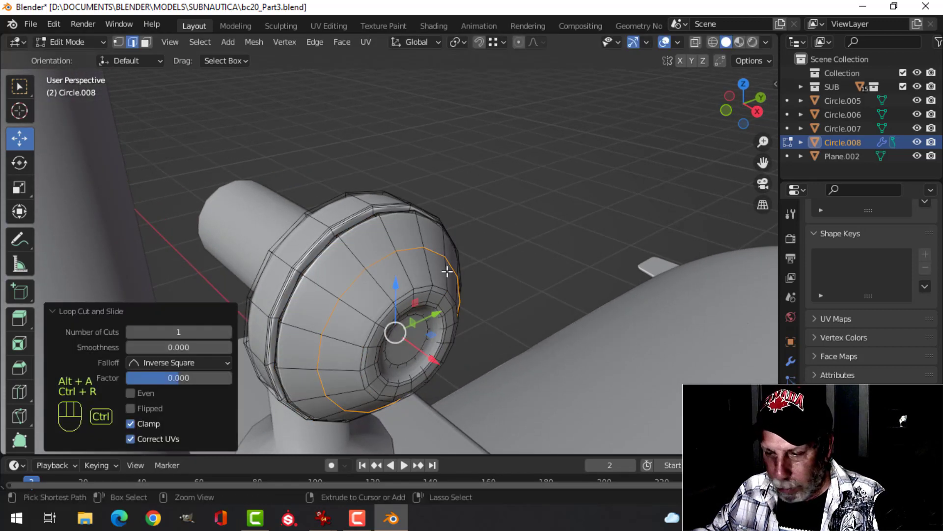
{"action": "key", "text": "ctrl+b"}
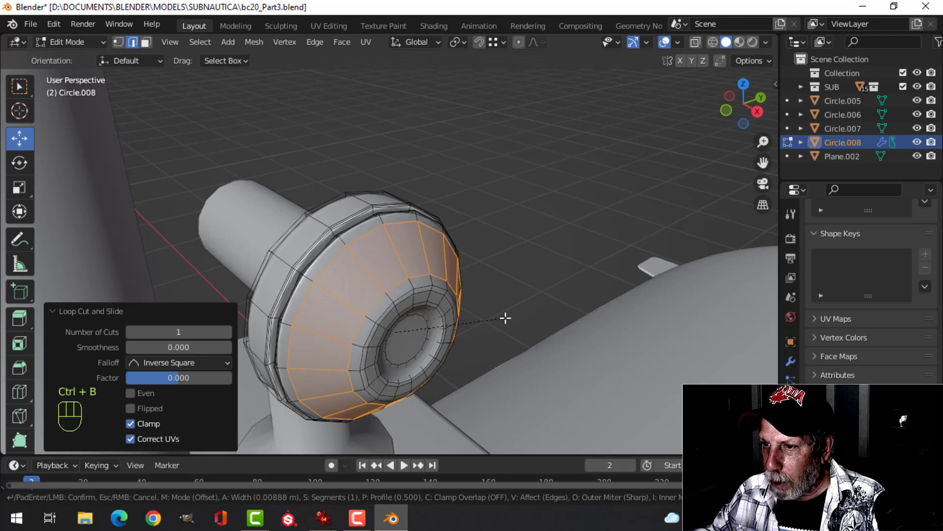
{"action": "right_click", "coordinate": [405, 288]}
Select the full face loop on the cap's sloped band and apply Checker Deselect to keep every second face.
{"action": "key", "text": "alt+a"}
{"action": "key", "text": "3"}
{"action": "left_click", "coordinate": [403, 286], "text": "alt"}
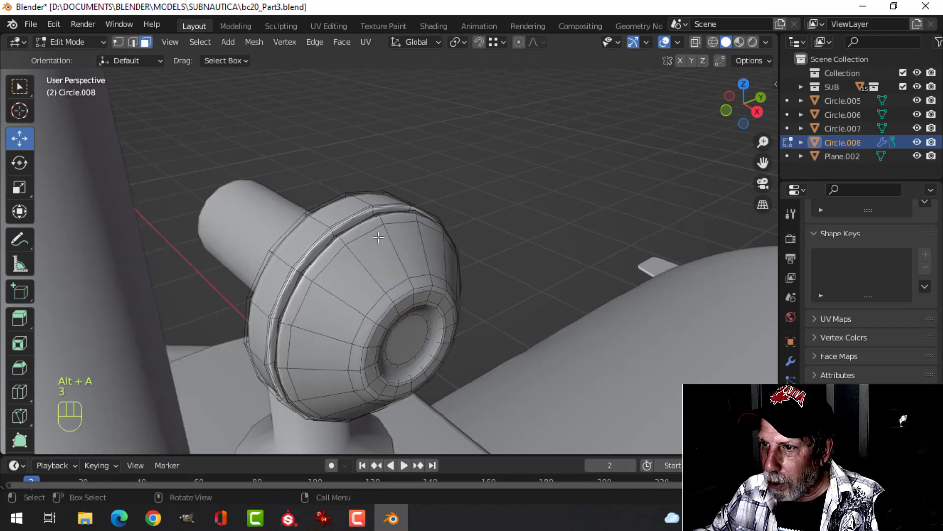
{"action": "left_click", "coordinate": [202, 43]}
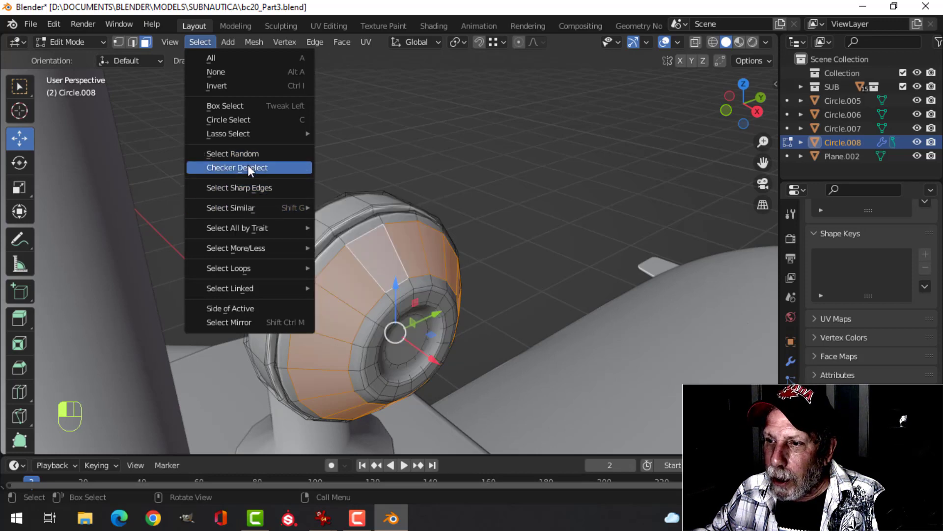
{"action": "left_click", "coordinate": [248, 166]}
Inset the alternating faces slightly, extrude them in place, and shrink them inward by about 0.000965 m.
{"action": "mouse_move", "coordinate": [480, 291]}
{"action": "middle_mouse_down"}
{"action": "mouse_move", "coordinate": [419, 207]}
{"action": "mouse_move", "coordinate": [485, 293]}
{"action": "middle_mouse_up"}
{"action": "key", "text": "i"}
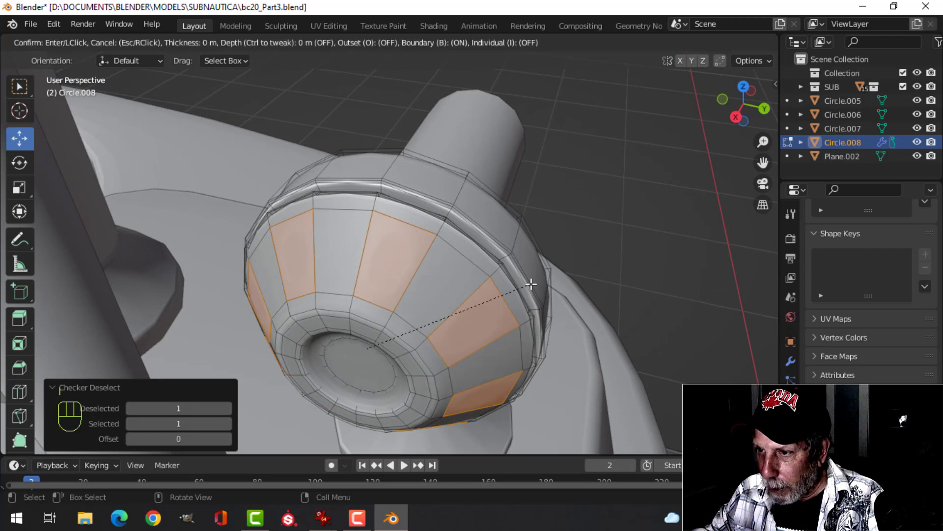
{"action": "left_click", "coordinate": [499, 284]}
{"action": "key", "text": "e"}
{"action": "right_click", "coordinate": [499, 279]}
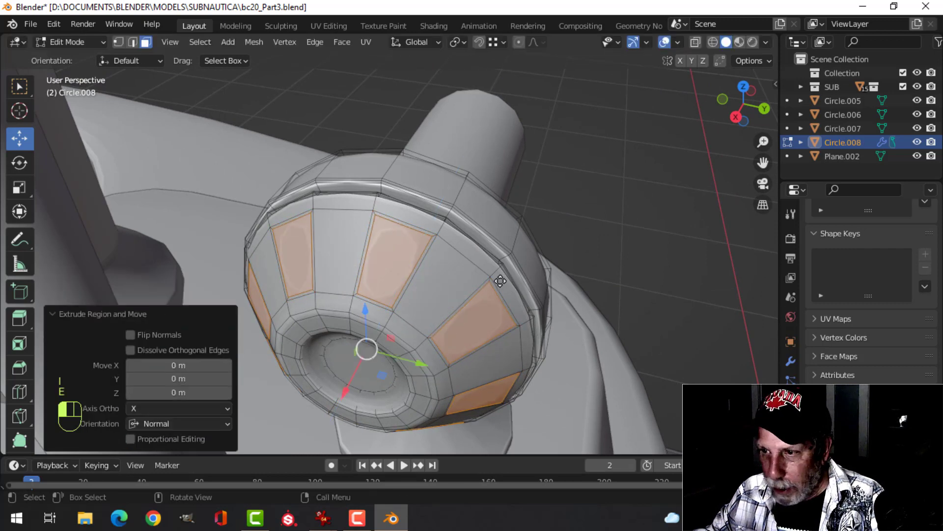
{"action": "key", "text": "alt+s"}
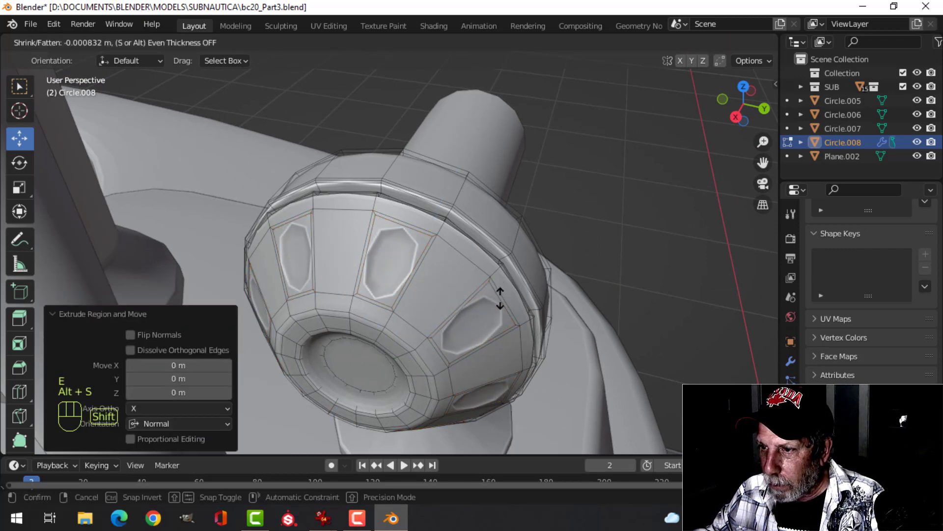
{"action": "left_click", "coordinate": [500, 301]}
Add two supporting edge loops across the recessed panels, one near their outer ends and one near their inner ends.
{"action": "middle_click_drag", "start_coordinate": [500, 301], "coordinate": [418, 277]}
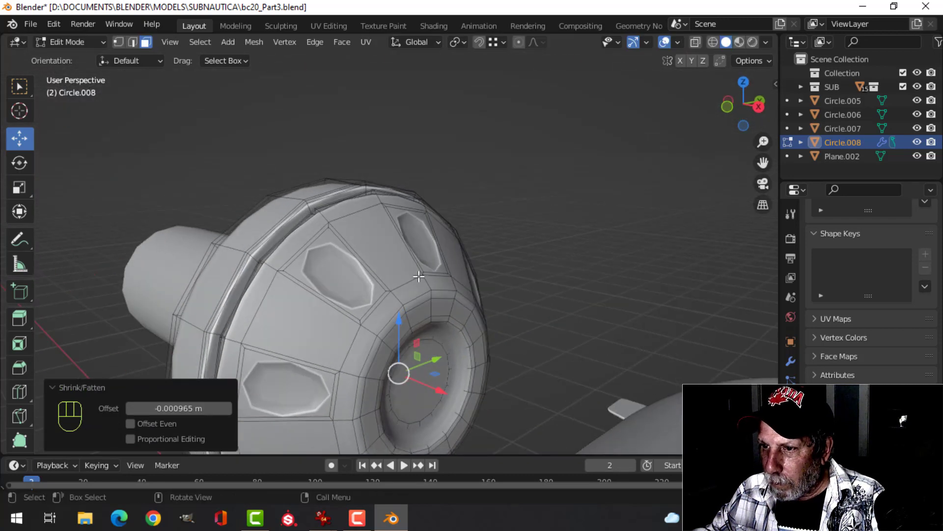
{"action": "key", "text": "ctrl+r"}
{"action": "left_click", "coordinate": [374, 253]}
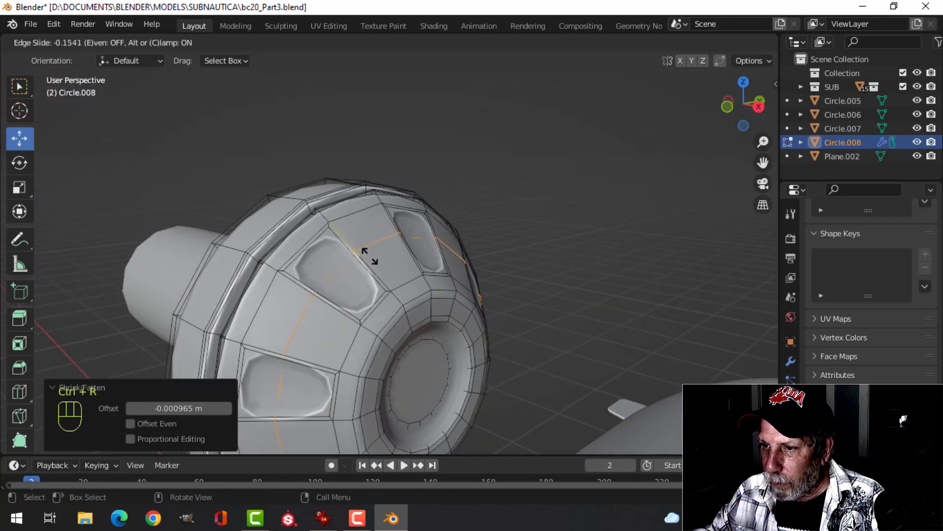
{"action": "left_click", "coordinate": [362, 225]}
{"action": "key", "text": "ctrl+r"}
{"action": "left_click", "coordinate": [370, 248]}
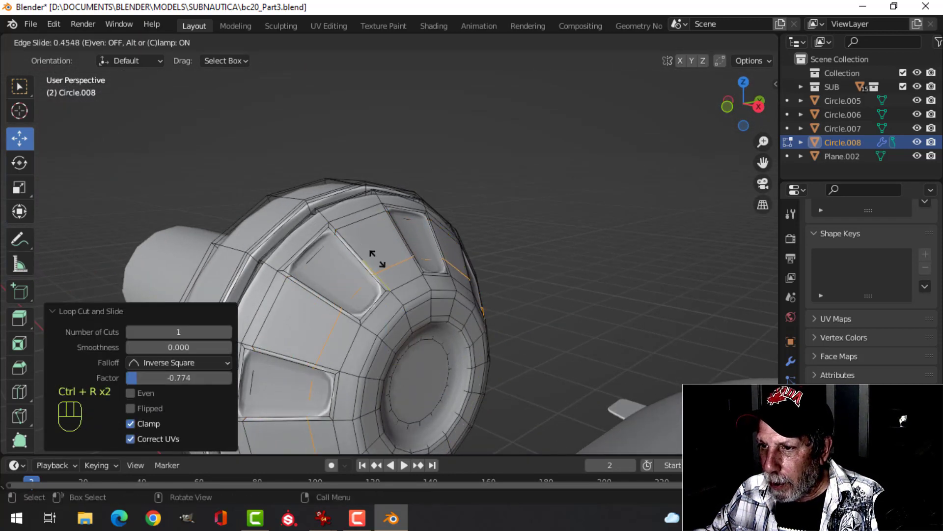
{"action": "left_click", "coordinate": [380, 271]}
{"action": "key", "text": "Tab"}
{"action": "middle_click_drag", "start_coordinate": [487, 258], "coordinate": [434, 270]}
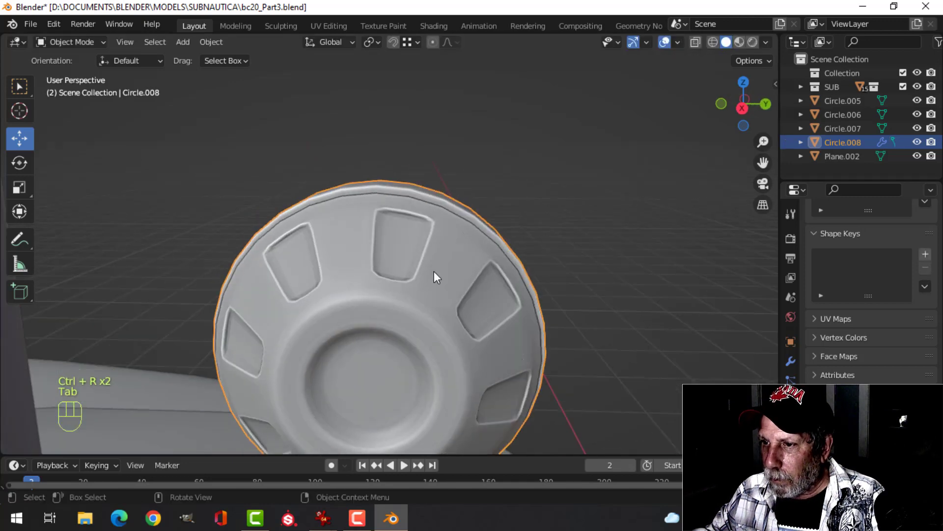
{"action": "key", "text": "alt+a"}
Select the entire mesh of the T-shaped fitting, Circle.007, and snap the 3D cursor to its centre.
{"action": "scroll", "coordinate": [488, 301], "scroll_direction": "down", "scroll_amount": 4}
{"action": "middle_click_drag", "start_coordinate": [488, 301], "coordinate": [373, 246]}
{"action": "left_click", "coordinate": [406, 276]}
{"action": "key", "text": "alt+a"}
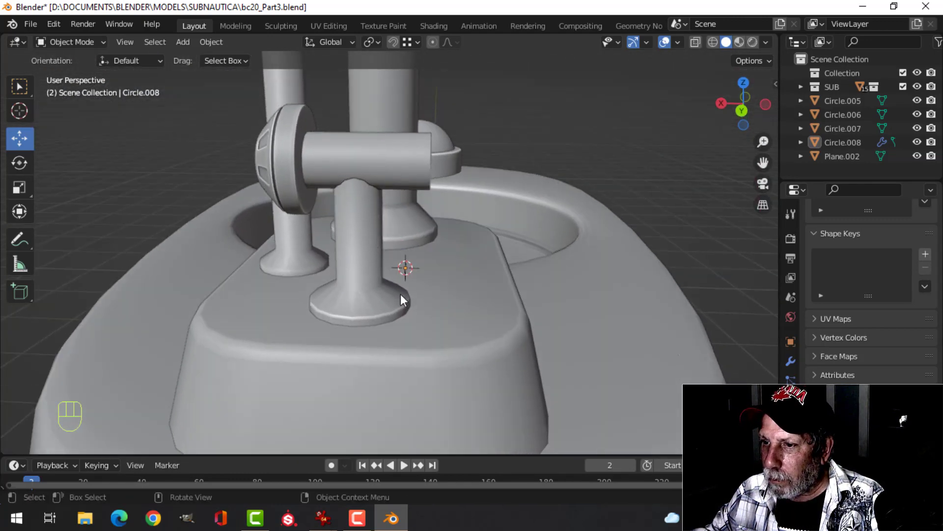
{"action": "scroll", "coordinate": [400, 295], "scroll_direction": "up", "scroll_amount": 2}
{"action": "left_click", "coordinate": [354, 229]}
{"action": "scroll", "coordinate": [359, 254], "scroll_direction": "down", "scroll_amount": 3}
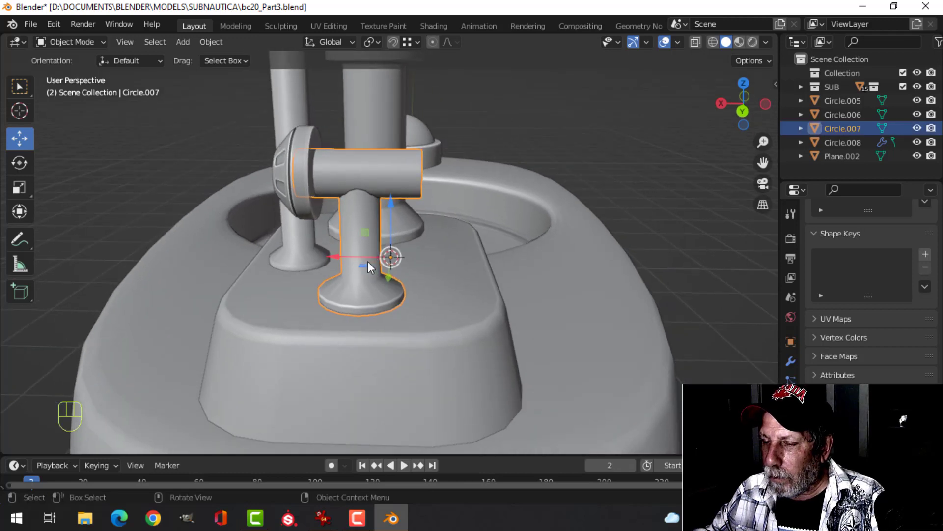
{"action": "key", "text": "Tab"}
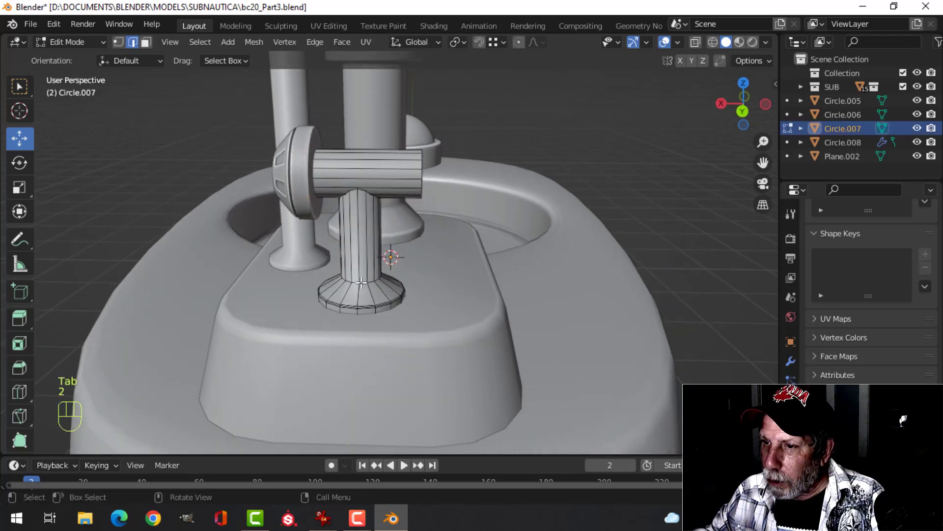
{"action": "key", "text": "a"}
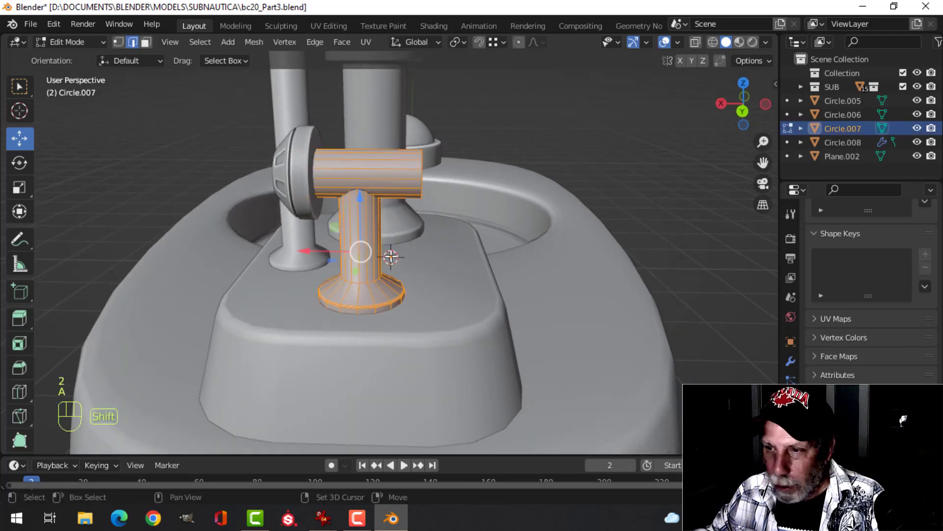
{"action": "key", "text": "shift+s"}
{"action": "left_click", "coordinate": [390, 334]}
Set the origin of the round cap, Circle.008, to the 3D cursor.
{"action": "key", "text": "Tab"}
{"action": "left_click", "coordinate": [273, 150]}
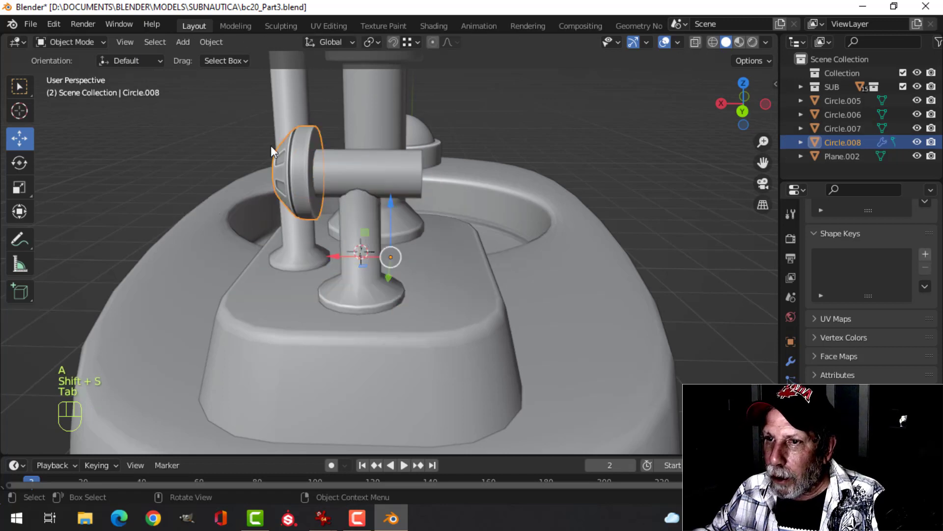
{"action": "left_click", "coordinate": [223, 43]}
{"action": "mouse_move", "coordinate": [232, 69]}
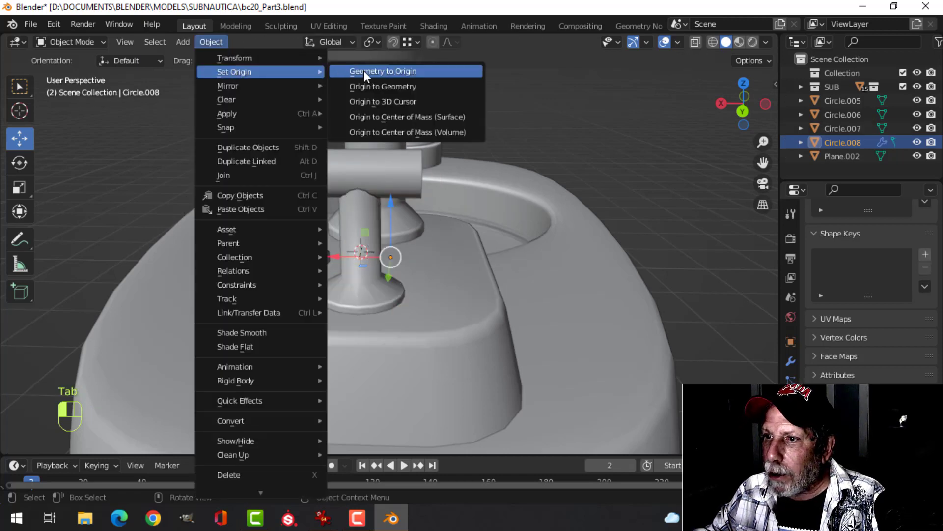
{"action": "left_click", "coordinate": [385, 101]}
Add a Mirror modifier to the cap to place a copy on the horizontal tube's opposite end.
{"action": "left_click", "coordinate": [789, 363]}
{"action": "left_click", "coordinate": [836, 234]}
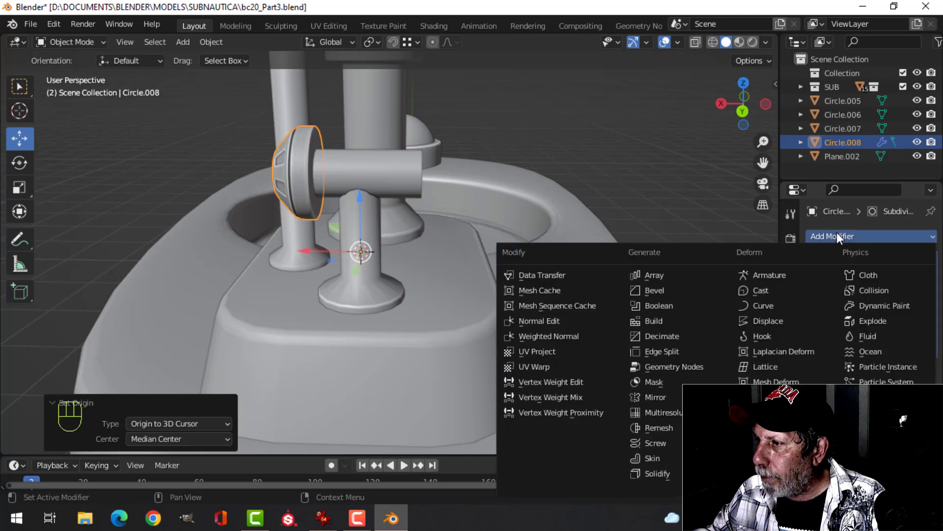
{"action": "left_click", "coordinate": [655, 397]}
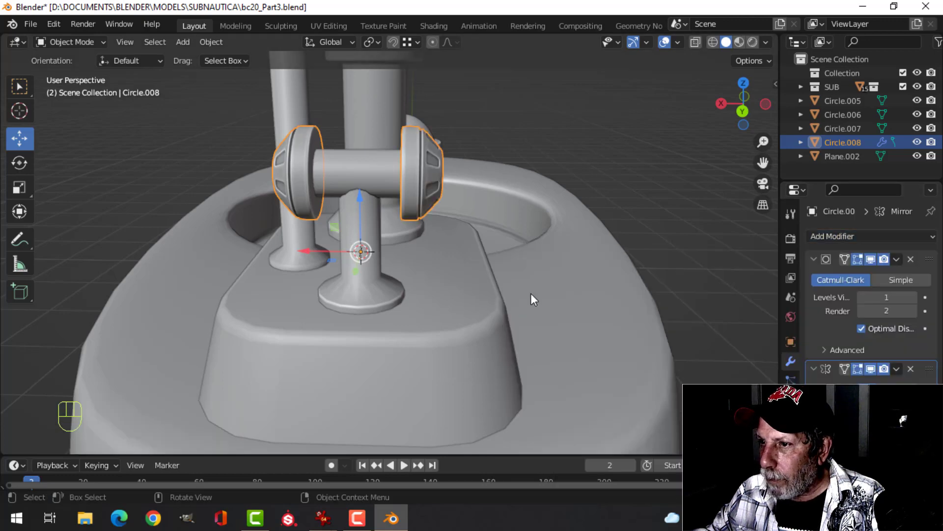
{"action": "key", "text": "alt+a"}
Move the cap's whole mesh along X toward the post by about 0.0074 m so both mirrored caps sit closer together.
{"action": "middle_click_drag", "start_coordinate": [531, 293], "coordinate": [490, 287]}
{"action": "scroll", "coordinate": [489, 288], "scroll_direction": "up", "scroll_amount": 3}
{"action": "middle_click_drag", "start_coordinate": [370, 289], "coordinate": [272, 241], "text": "shift"}
{"action": "left_click", "coordinate": [219, 200]}
{"action": "key", "text": "Tab"}
{"action": "key", "text": "a"}
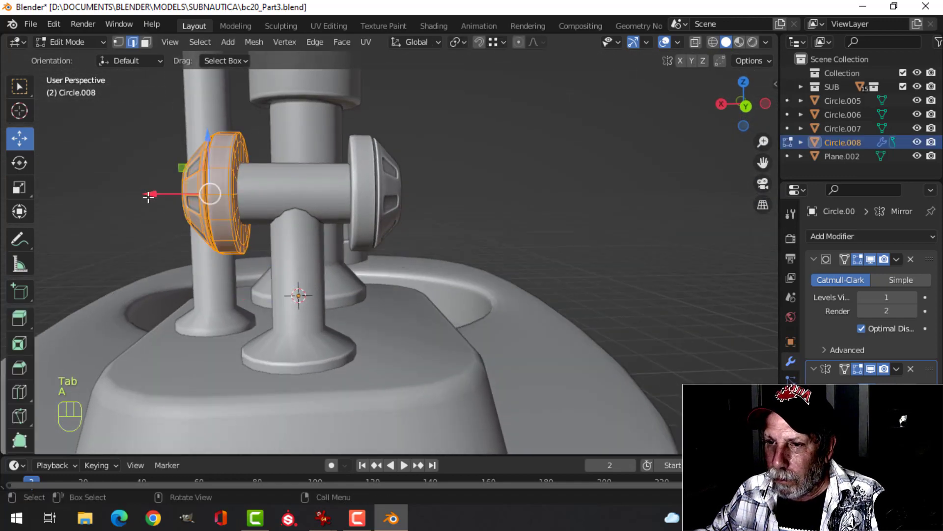
{"action": "left_click_drag", "start_coordinate": [149, 196], "coordinate": [162, 199]}
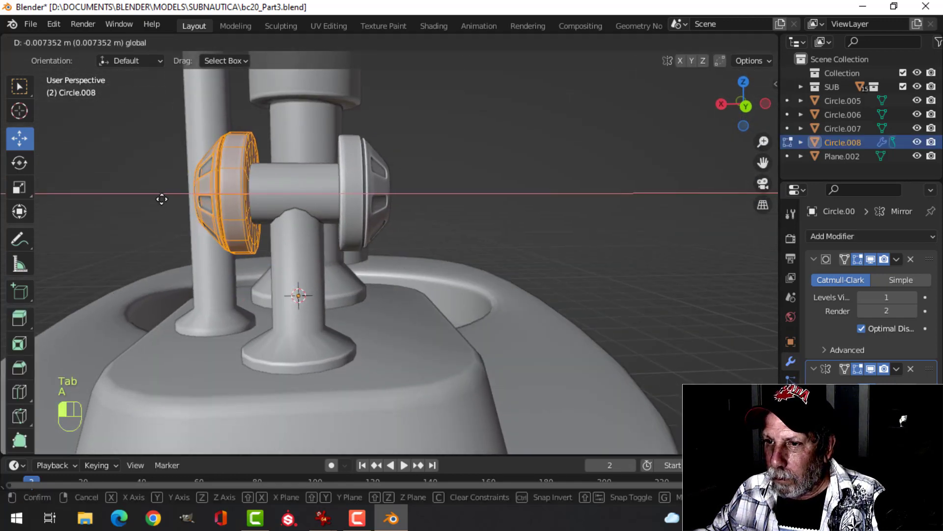
{"action": "key", "text": "Tab"}
{"action": "scroll", "coordinate": [376, 226], "scroll_direction": "down", "scroll_amount": 3}
{"action": "key", "text": "alt+a"}
Select the linked geometry of the horizontal tube in Circle.007 and lower it along Z by about 0.0217 m.
{"action": "middle_click_drag", "start_coordinate": [376, 226], "coordinate": [418, 265]}
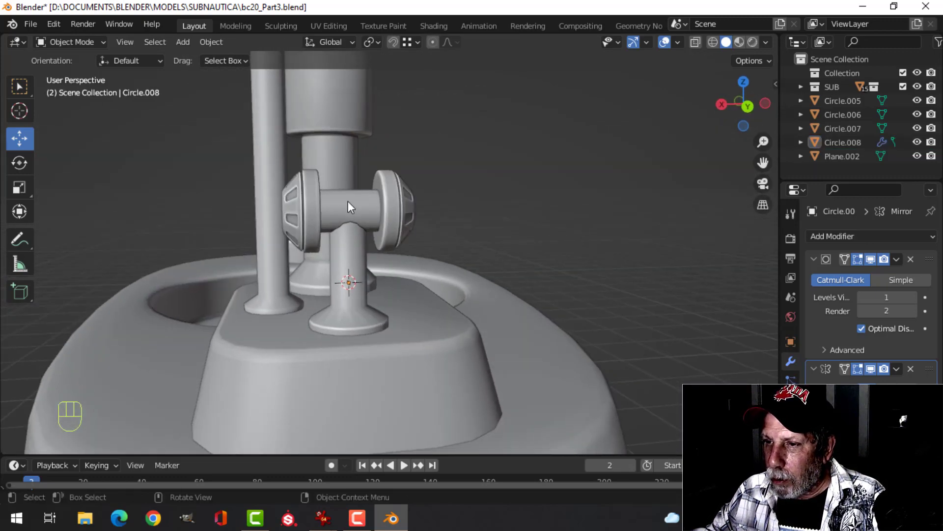
{"action": "left_click", "coordinate": [348, 201]}
{"action": "key", "text": "Tab"}
{"action": "key", "text": "alt+a"}
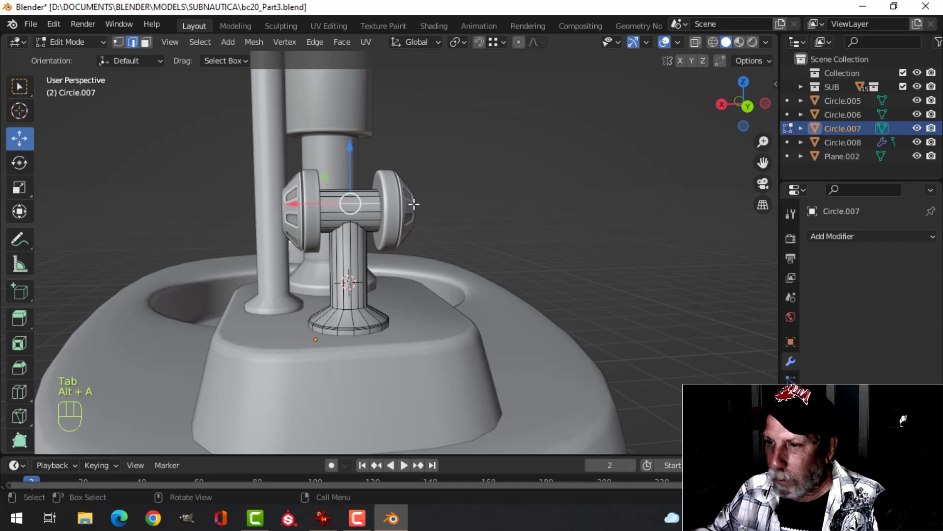
{"action": "key", "text": "ctrl+l"}
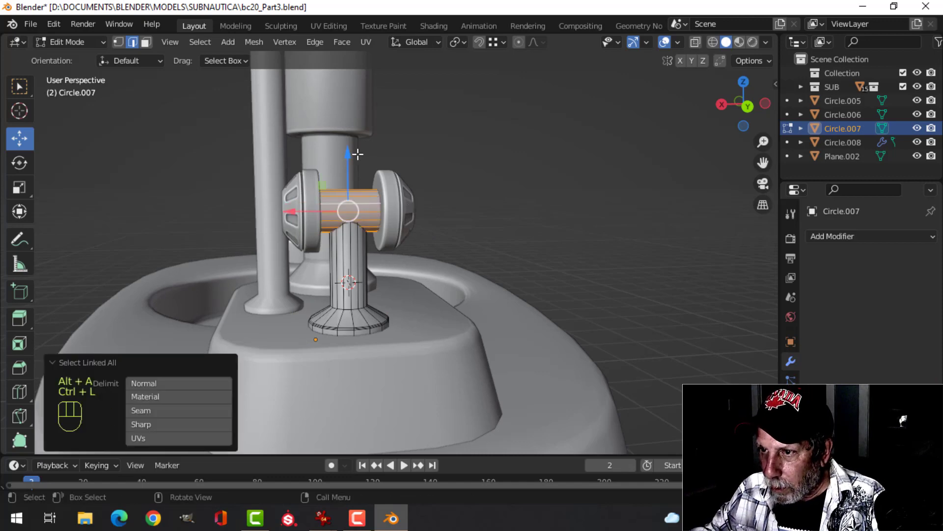
{"action": "left_click_drag", "start_coordinate": [358, 153], "coordinate": [351, 177]}
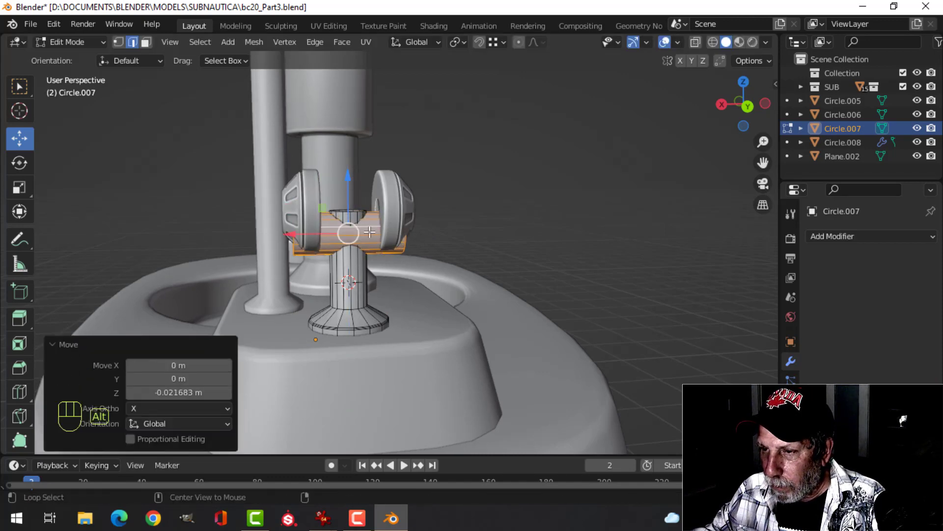
Lower the vertical post's protruding top edge along Z so it is hidden inside the horizontal tube.
{"action": "key", "text": "alt+a"}
{"action": "scroll", "coordinate": [327, 251], "scroll_direction": "up", "scroll_amount": 5}
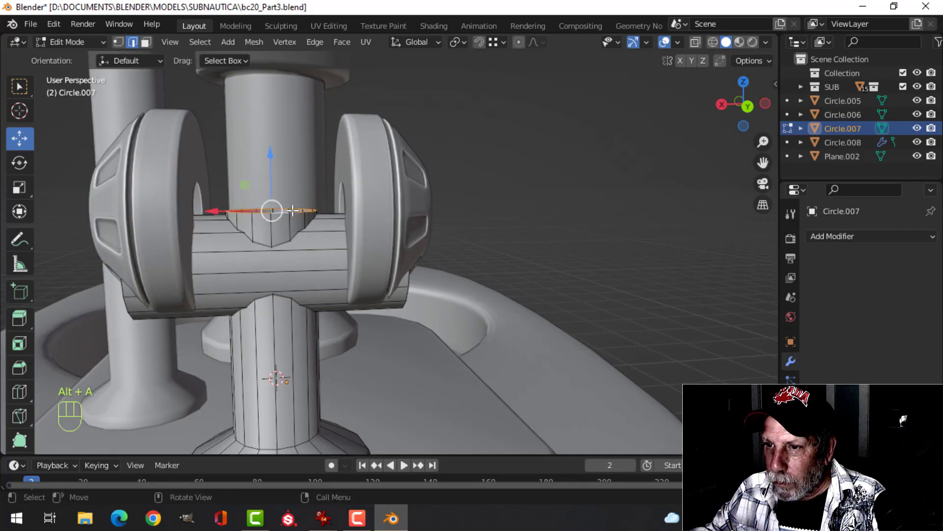
{"action": "left_click_drag", "start_coordinate": [273, 166], "coordinate": [273, 169]}
{"action": "key", "text": "Tab"}
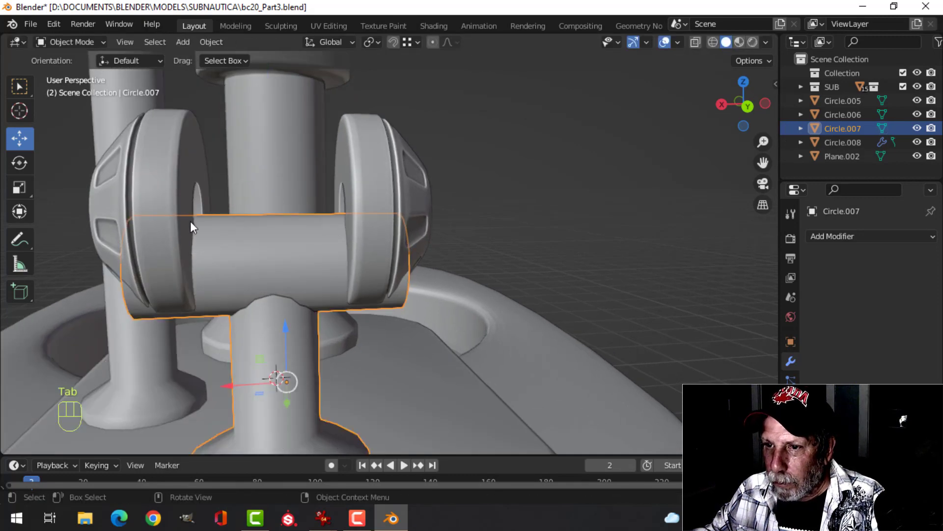
Lower the mirrored caps' mesh along Z and fine-tune its height to line up with the lowered horizontal tube.
{"action": "left_click", "coordinate": [205, 210]}
{"action": "key", "text": "Tab"}
{"action": "left_click_drag", "start_coordinate": [136, 165], "coordinate": [139, 214]}
{"action": "middle_click_drag", "start_coordinate": [139, 215], "coordinate": [238, 150]}
{"action": "left_click_drag", "start_coordinate": [251, 142], "coordinate": [252, 153]}
{"action": "key", "text": "Tab"}
{"action": "middle_click_drag", "start_coordinate": [295, 180], "coordinate": [401, 195]}
{"action": "scroll", "coordinate": [402, 194], "scroll_direction": "down", "scroll_amount": 5}
{"action": "key", "text": "alt+a"}
{"action": "middle_click_drag", "start_coordinate": [327, 280], "coordinate": [440, 236]}
{"action": "scroll", "coordinate": [462, 273], "scroll_direction": "down", "scroll_amount": 5}
{"action": "scroll", "coordinate": [431, 275], "scroll_direction": "down", "scroll_amount": 4}
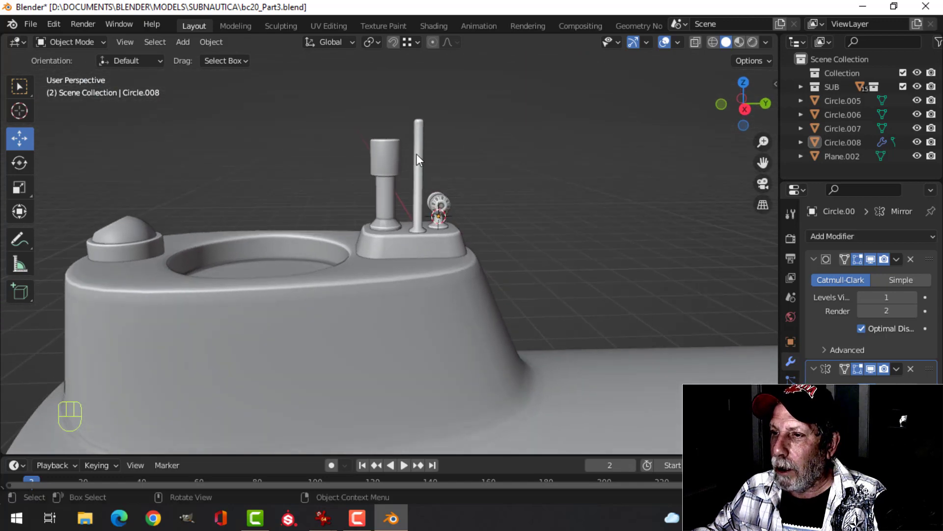
Shorten the tall thin pole, Circle.006, by moving its top end down about 0.11857 m along Z in side wireframe view.
{"action": "left_click", "coordinate": [417, 154]}
{"action": "middle_click_drag", "start_coordinate": [457, 167], "coordinate": [426, 212], "text": "shift"}
{"action": "key", "text": "Tab"}
{"action": "scroll", "coordinate": [435, 212], "scroll_direction": "up", "scroll_amount": 3}
{"action": "key", "text": "alt+a"}
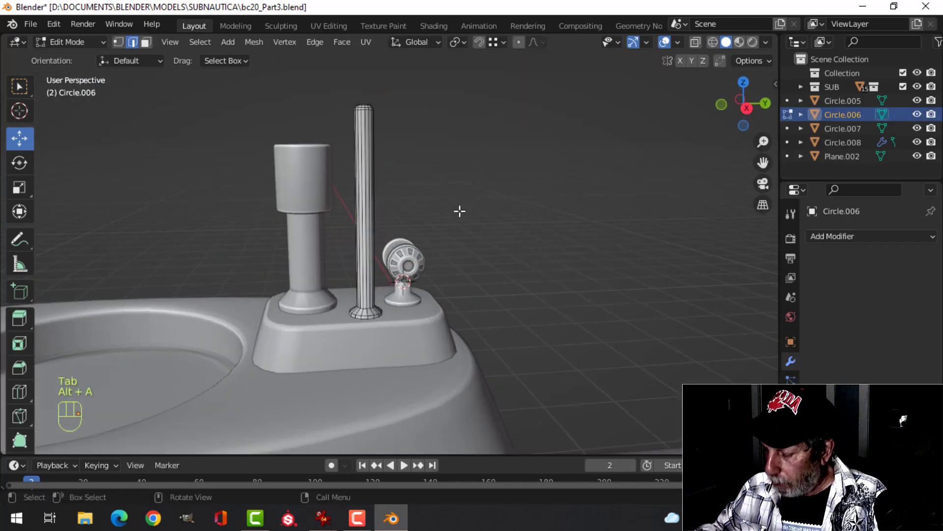
{"action": "key", "text": "KP_3"}
{"action": "key", "text": "z"}
{"action": "left_click", "coordinate": [381, 221]}
{"action": "key", "text": "b"}
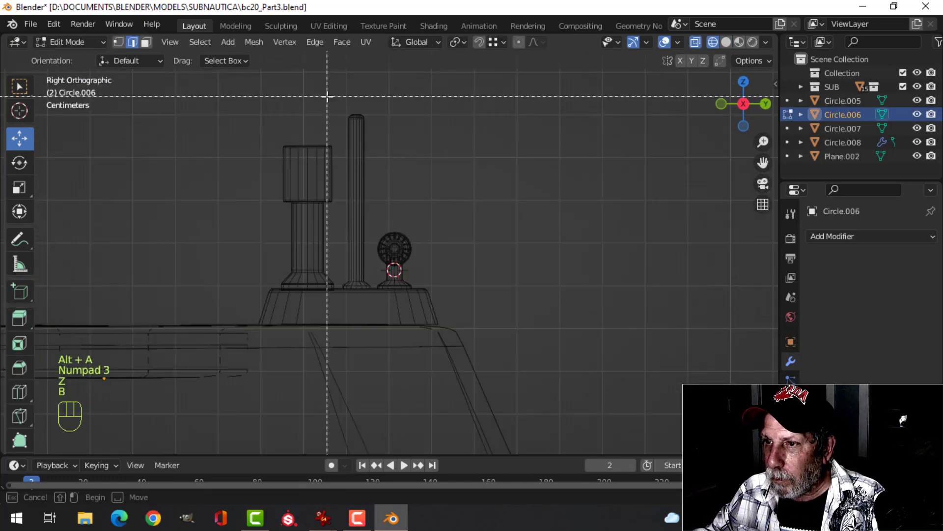
{"action": "mouse_move", "coordinate": [326, 99]}
{"action": "left_mouse_down"}
{"action": "mouse_move", "coordinate": [384, 120]}
{"action": "mouse_move", "coordinate": [359, 132]}
{"action": "left_mouse_up"}
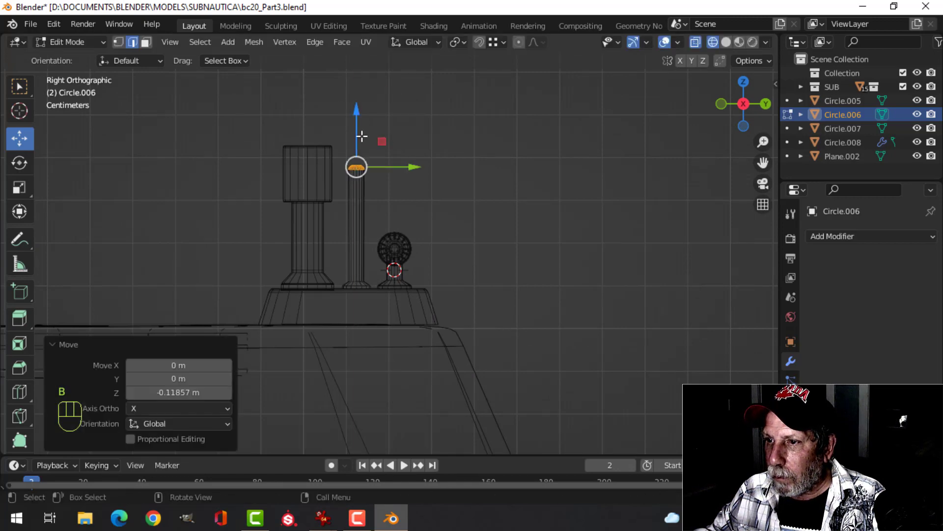
{"action": "key", "text": "alt+a"}
{"action": "key", "text": "z"}
{"action": "left_click", "coordinate": [544, 160]}
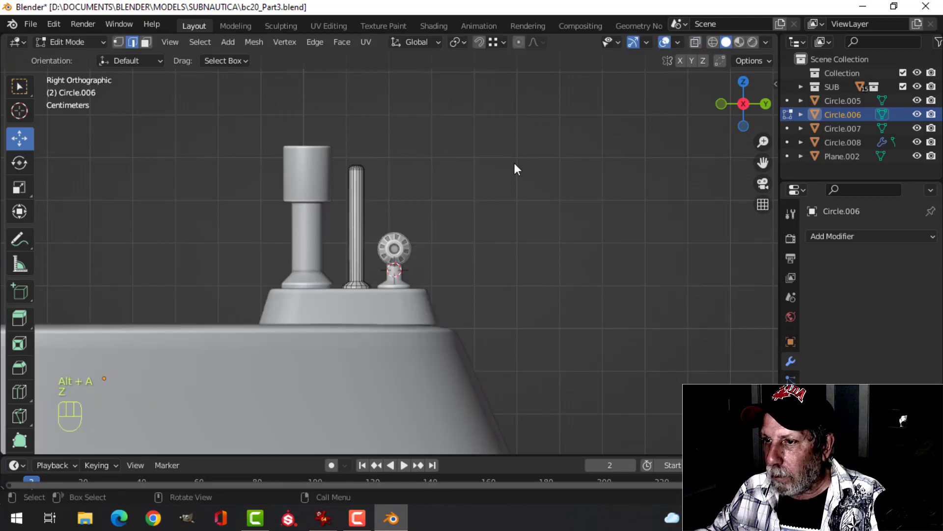
{"action": "key", "text": "Tab"}
{"action": "key", "text": "alt+a"}
{"action": "scroll", "coordinate": [511, 164], "scroll_direction": "down", "scroll_amount": 3}
{"action": "mouse_move", "coordinate": [395, 205]}
{"action": "middle_mouse_down"}
{"action": "mouse_move", "coordinate": [459, 250]}
{"action": "mouse_move", "coordinate": [349, 281]}
{"action": "mouse_move", "coordinate": [399, 284]}
{"action": "mouse_move", "coordinate": [371, 296]}
{"action": "mouse_move", "coordinate": [385, 252]}
{"action": "mouse_move", "coordinate": [454, 259]}
{"action": "middle_mouse_up"}
{"action": "scroll", "coordinate": [399, 283], "scroll_direction": "up", "scroll_amount": 3}
{"action": "scroll", "coordinate": [372, 296], "scroll_direction": "up", "scroll_amount": 3}
{"action": "middle_click_drag", "start_coordinate": [454, 260], "coordinate": [391, 249]}
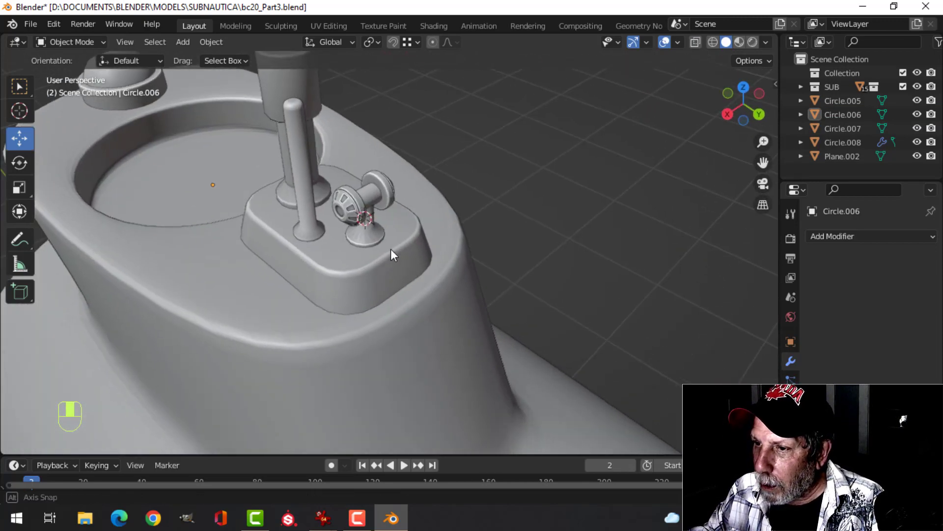
Scale up the T-shaped post and its mirrored caps together uniformly, and raise them about 0.0167 m along Z.
{"action": "scroll", "coordinate": [391, 249], "scroll_direction": "up", "scroll_amount": 3}
{"action": "left_click", "coordinate": [357, 165]}
{"action": "left_click", "coordinate": [342, 186], "text": "shift"}
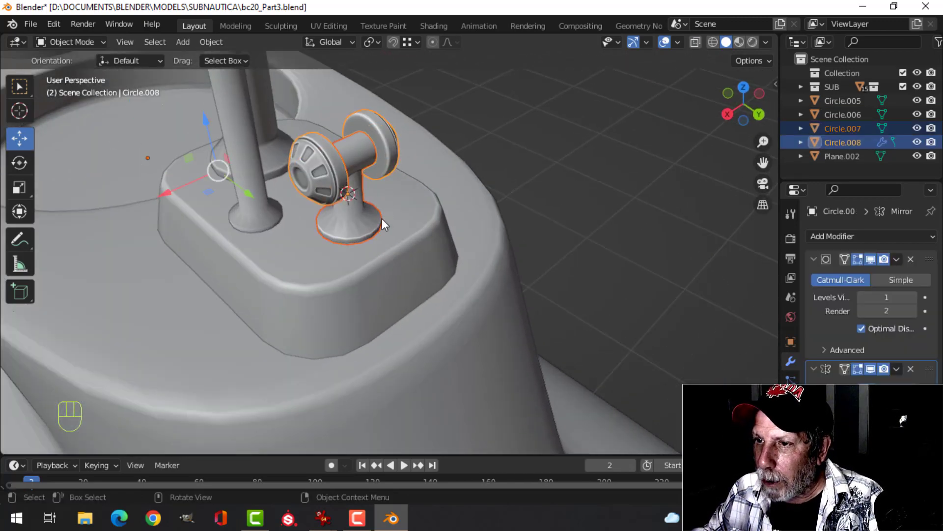
{"action": "key", "text": "Tab"}
{"action": "key", "text": "a"}
{"action": "middle_click_drag", "start_coordinate": [381, 218], "coordinate": [443, 211]}
{"action": "key", "text": "s"}
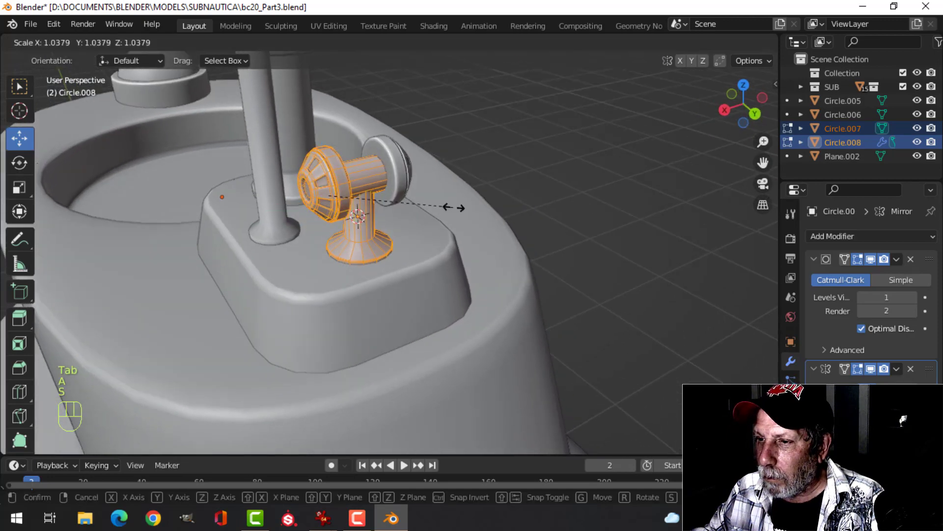
{"action": "left_click", "coordinate": [470, 195]}
{"action": "mouse_move", "coordinate": [324, 145]}
{"action": "left_mouse_down"}
{"action": "mouse_move", "coordinate": [323, 120]}
{"action": "mouse_move", "coordinate": [321, 128]}
{"action": "left_mouse_up"}
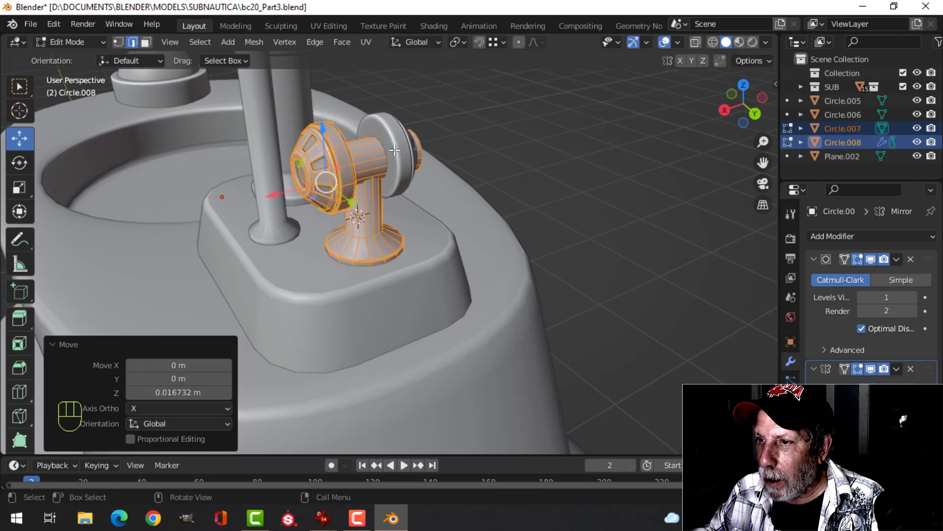
{"action": "middle_click_drag", "start_coordinate": [321, 129], "coordinate": [473, 183]}
{"action": "key", "text": "Tab"}
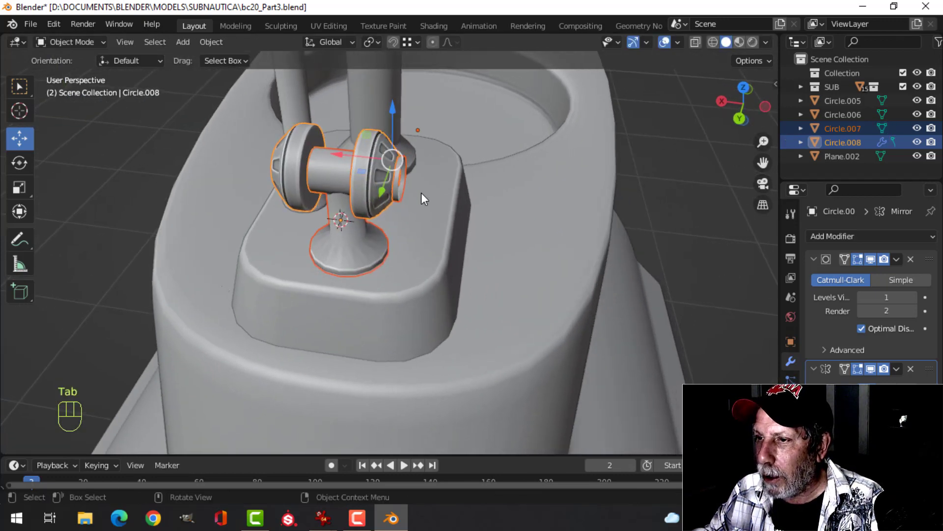
Select the linked geometry of the horizontal tube and scale it to 0.667 along X so its ends stay inside the caps.
{"action": "key", "text": "Tab"}
{"action": "scroll", "coordinate": [420, 192], "scroll_direction": "up", "scroll_amount": 4}
{"action": "key", "text": "alt+a"}
{"action": "middle_click_drag", "start_coordinate": [391, 246], "coordinate": [485, 253], "text": "shift"}
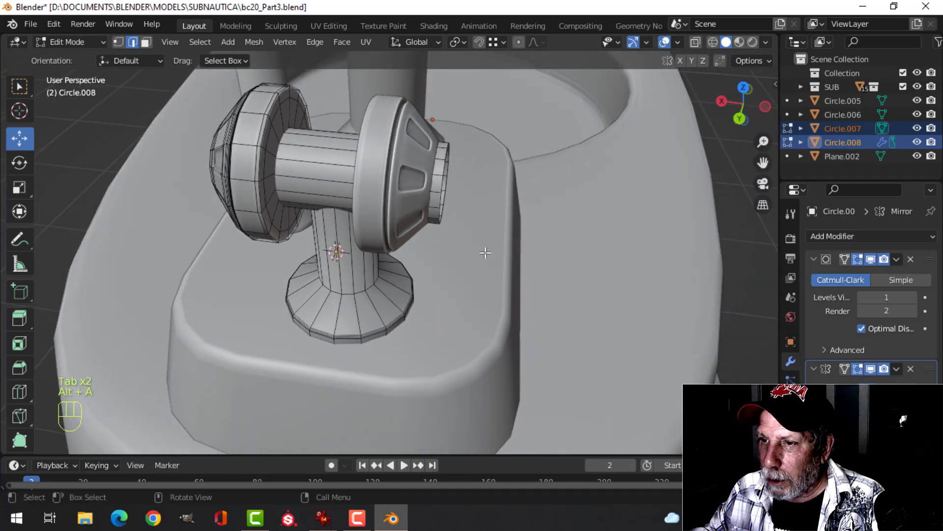
{"action": "left_click", "coordinate": [333, 167]}
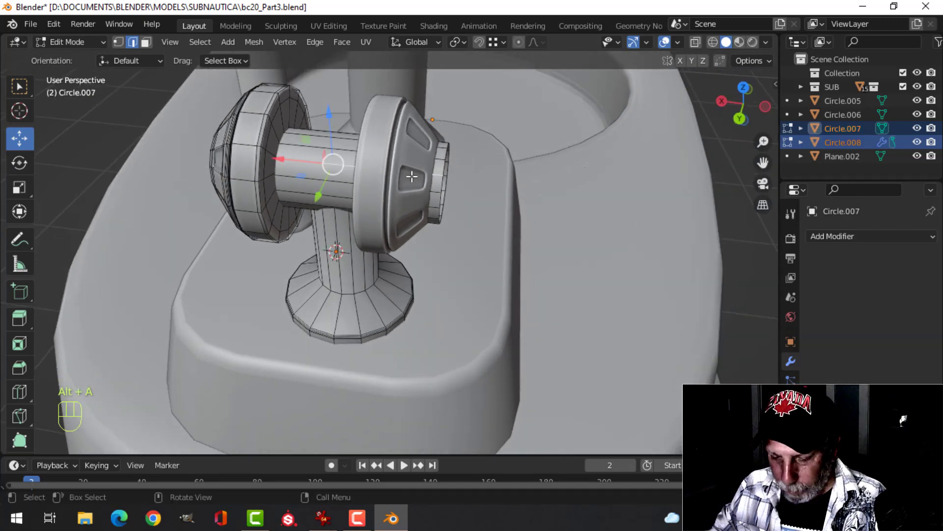
{"action": "key", "text": "ctrl+l"}
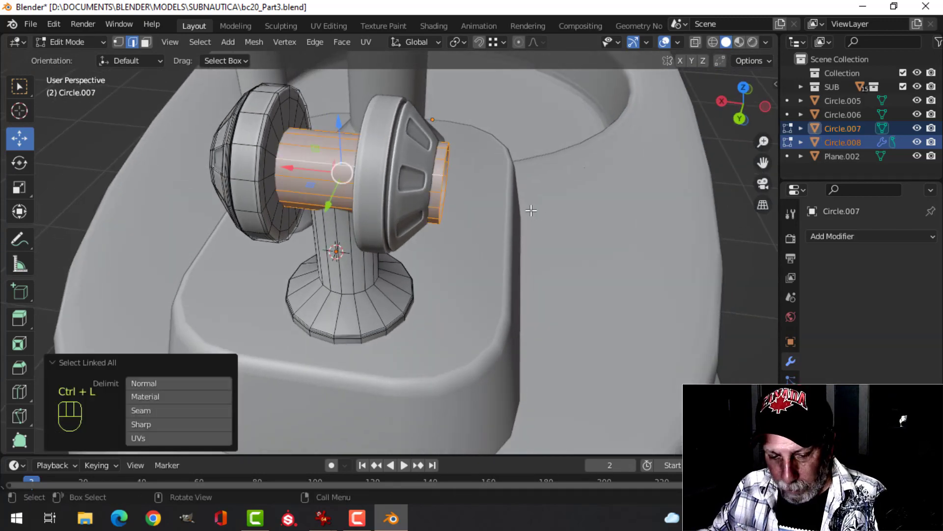
{"action": "key", "text": "s"}
{"action": "key", "text": "x"}
{"action": "left_click", "coordinate": [467, 205]}
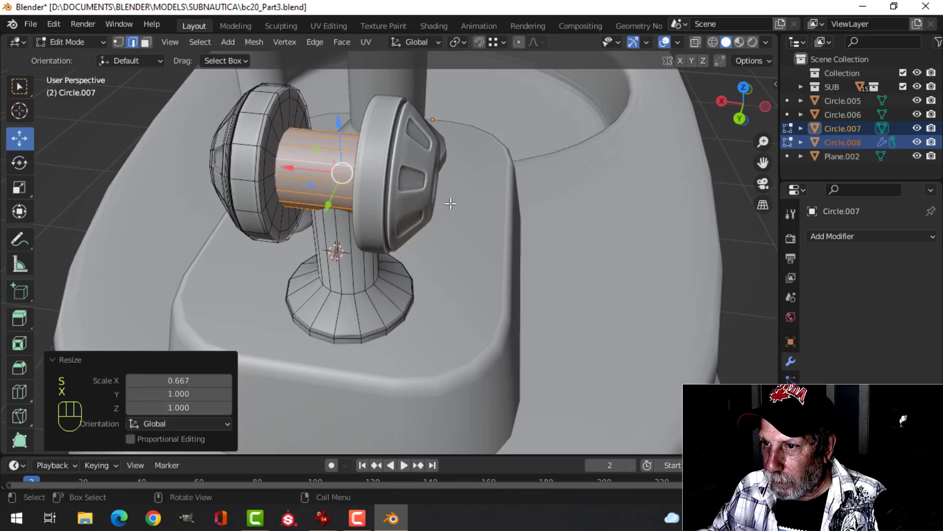
{"action": "middle_click_drag", "start_coordinate": [442, 205], "coordinate": [373, 189]}
{"action": "key", "text": "Tab"}
Deselect everything and save the Blender file.
{"action": "scroll", "coordinate": [372, 184], "scroll_direction": "down", "scroll_amount": 5}
{"action": "key", "text": "alt+a"}
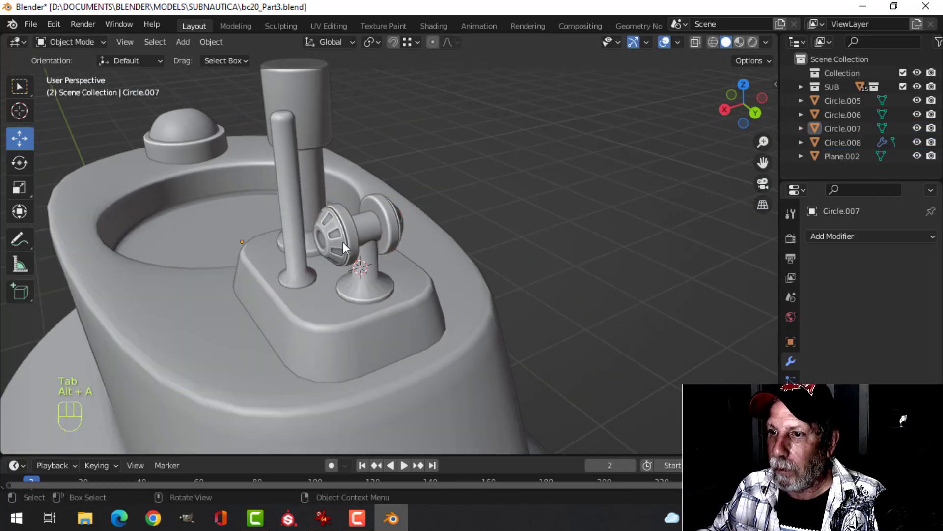
{"action": "middle_click_drag", "start_coordinate": [343, 242], "coordinate": [467, 303]}
{"action": "key", "text": "ctrl+s"}
{"action": "scroll", "coordinate": [444, 309], "scroll_direction": "down", "scroll_amount": 2}
{"action": "key", "text": "Caps_Lock"}
{"action": "scroll", "coordinate": [482, 291], "scroll_direction": "down", "scroll_amount": 4}
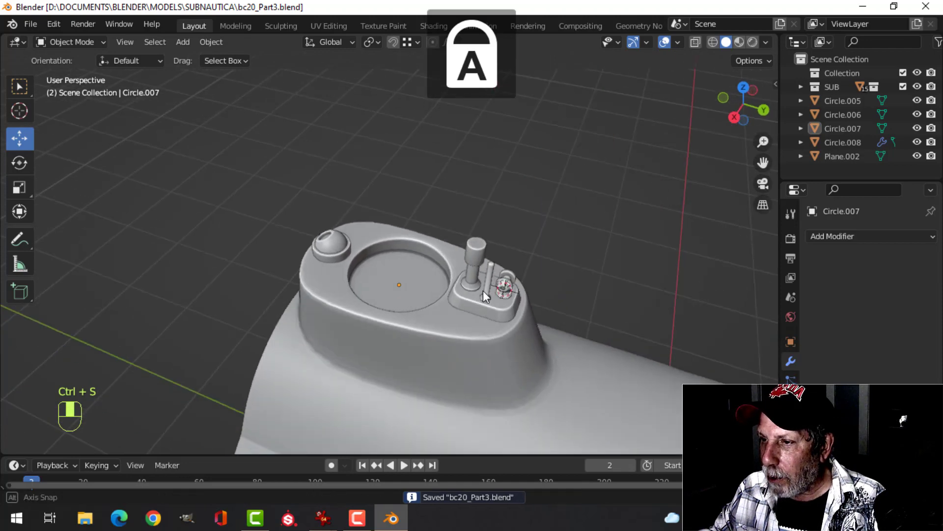
{"action": "middle_click_drag", "start_coordinate": [544, 324], "coordinate": [525, 256]}
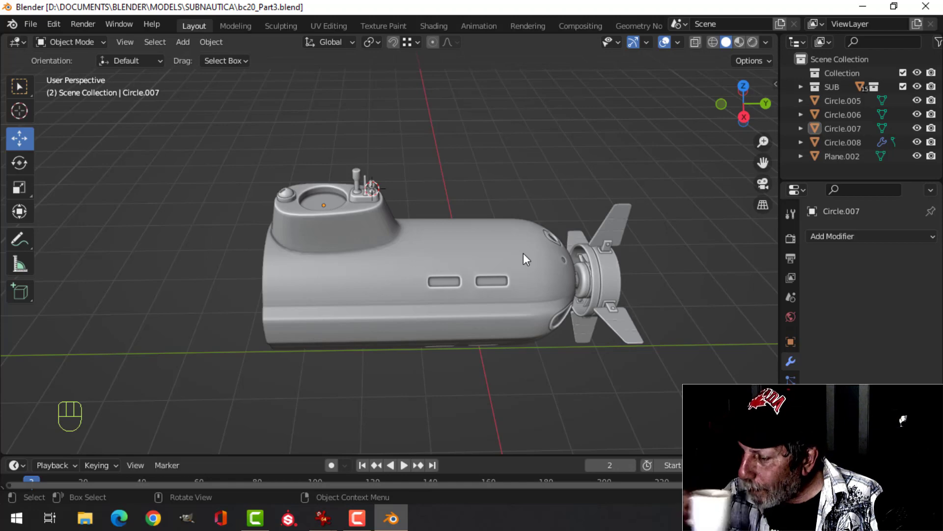
Select the submarine hull and set its subdivision surface level to 2.
{"action": "scroll", "coordinate": [523, 253], "scroll_direction": "up", "scroll_amount": 2}
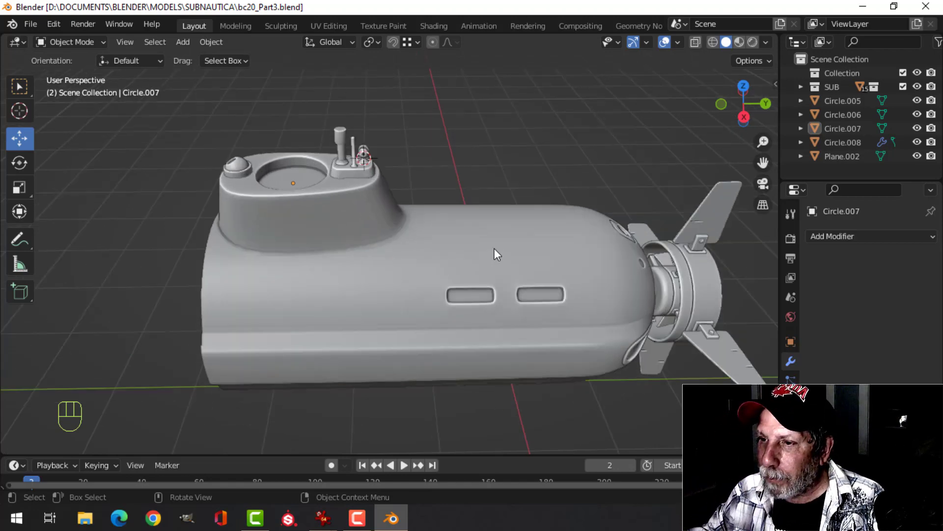
{"action": "scroll", "coordinate": [494, 249], "scroll_direction": "up", "scroll_amount": 2}
{"action": "middle_click_drag", "start_coordinate": [337, 179], "coordinate": [426, 263], "text": "shift"}
{"action": "scroll", "coordinate": [468, 229], "scroll_direction": "up", "scroll_amount": 3}
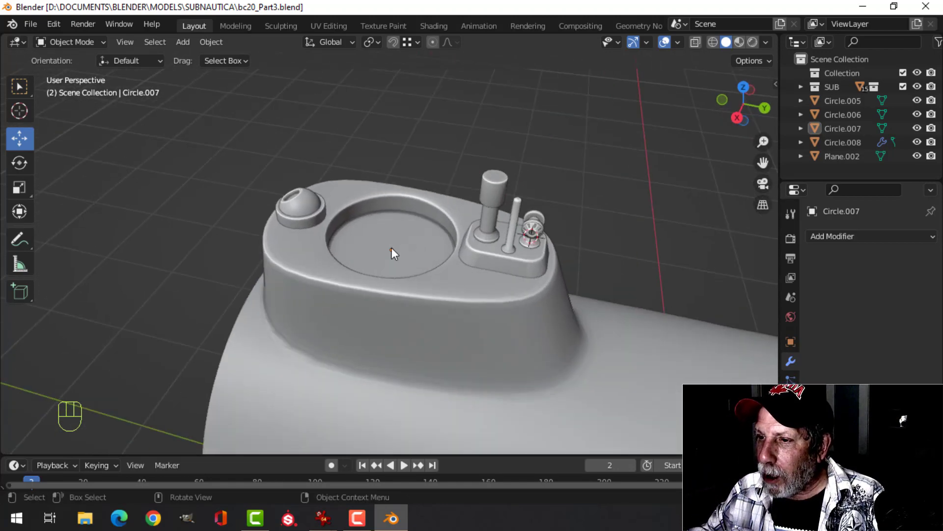
{"action": "left_click", "coordinate": [392, 247]}
{"action": "key", "text": "ctrl+2"}
{"action": "scroll", "coordinate": [396, 248], "scroll_direction": "up", "scroll_amount": 3}
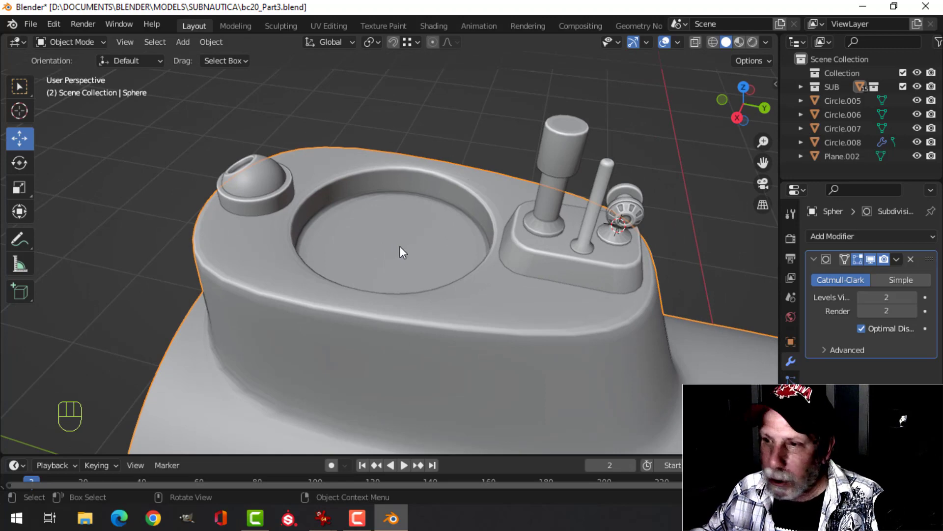
Select the hull edges across the conning tower's round recess floor and snap the 3D cursor to their centre.
{"action": "key", "text": "Tab"}
{"action": "mouse_move", "coordinate": [400, 247]}
{"action": "middle_mouse_down"}
{"action": "mouse_move", "coordinate": [435, 231]}
{"action": "mouse_move", "coordinate": [472, 333]}
{"action": "middle_mouse_up"}
{"action": "key", "text": "alt+a"}
{"action": "key", "text": "c"}
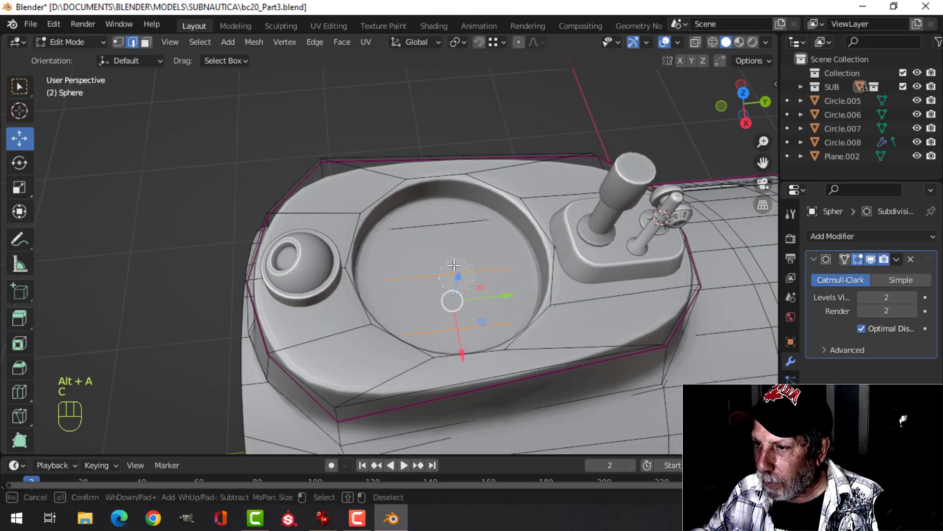
{"action": "key", "text": "Escape"}
{"action": "mouse_move", "coordinate": [523, 267]}
{"action": "middle_mouse_down"}
{"action": "mouse_move", "coordinate": [502, 339]}
{"action": "mouse_move", "coordinate": [484, 296]}
{"action": "middle_mouse_up"}
{"action": "key", "text": "shift+s"}
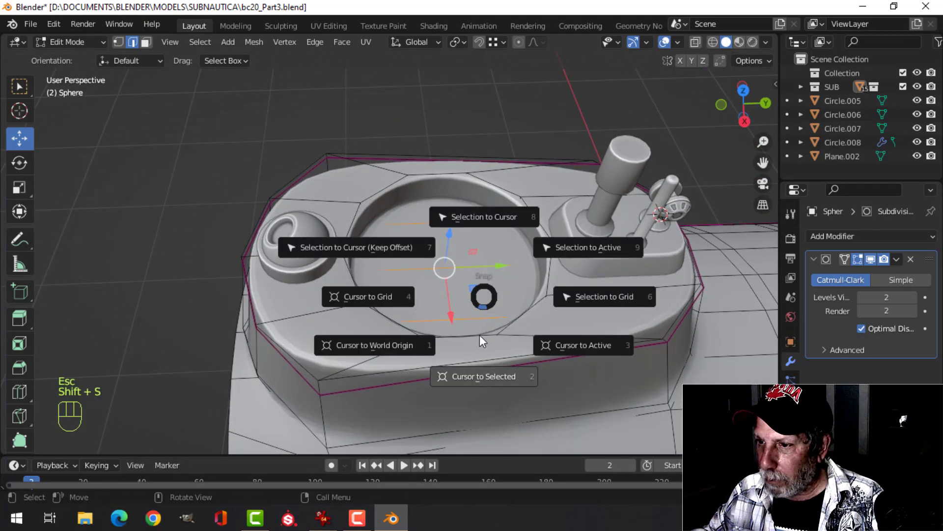
{"action": "left_click", "coordinate": [476, 375]}
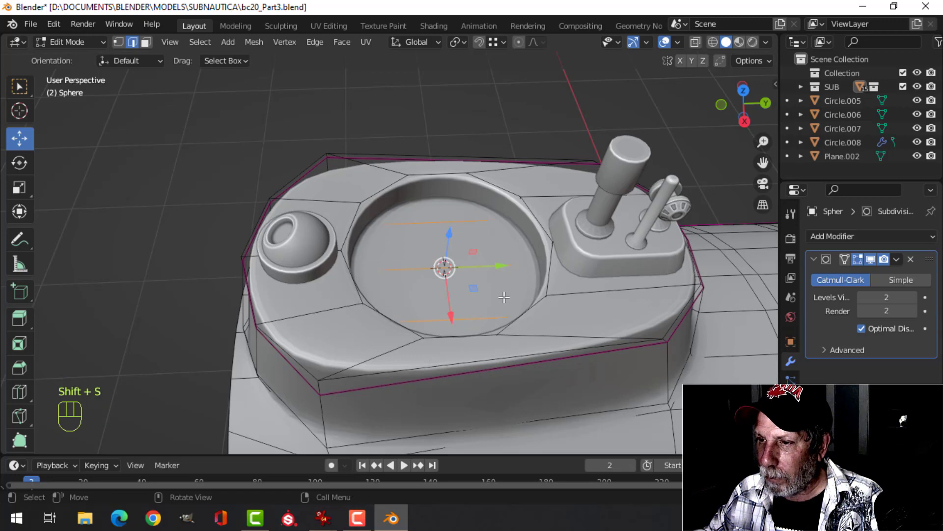
Add a mesh circle with 22 vertices at the 3D cursor in the round recess.
{"action": "key", "text": "Tab"}
{"action": "key", "text": "shift+a"}
{"action": "mouse_move", "coordinate": [473, 222]}
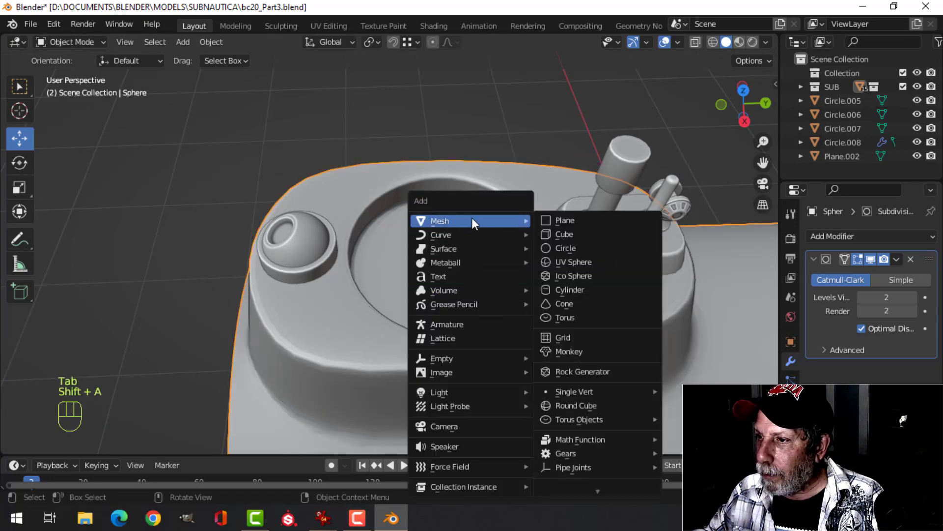
{"action": "left_click", "coordinate": [573, 247]}
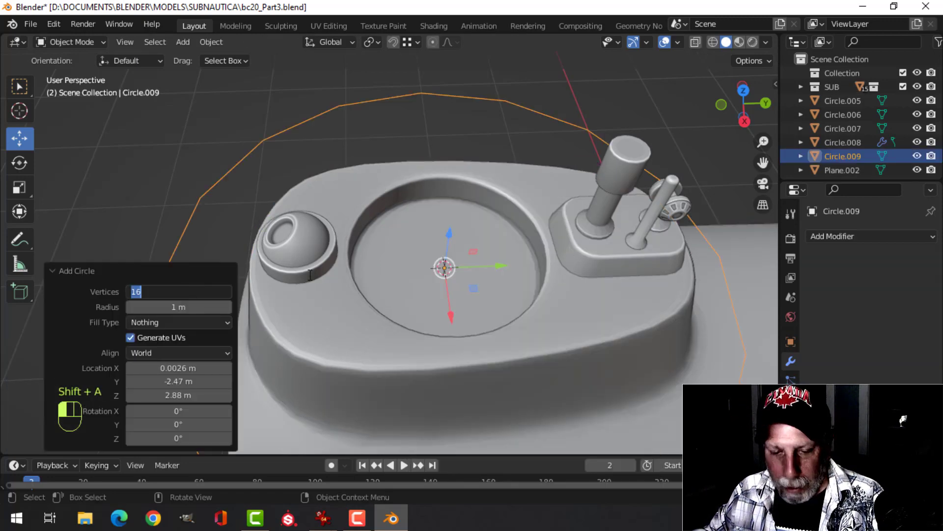
{"action": "key", "text": "Return"}
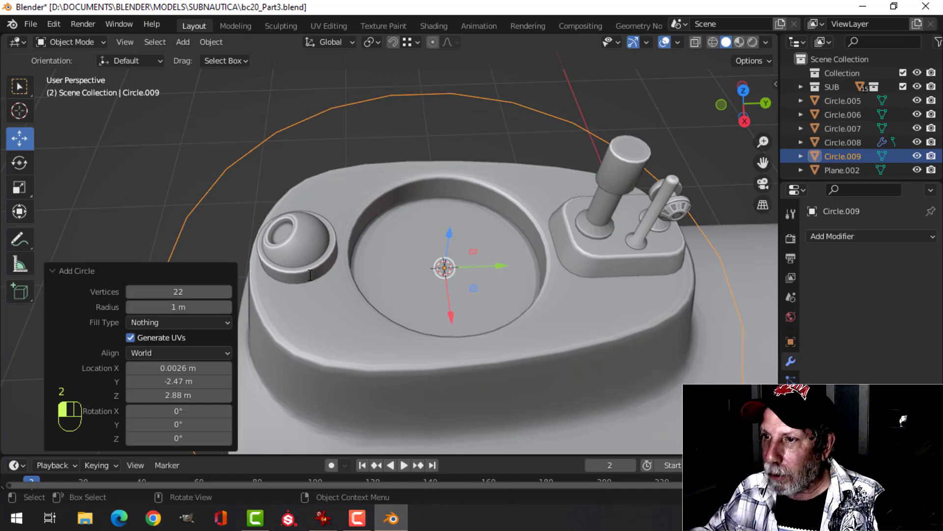
Scale the new circle down to fit inside the round recess and adjust its height to sit just above the recess floor.
{"action": "key", "text": "Tab"}
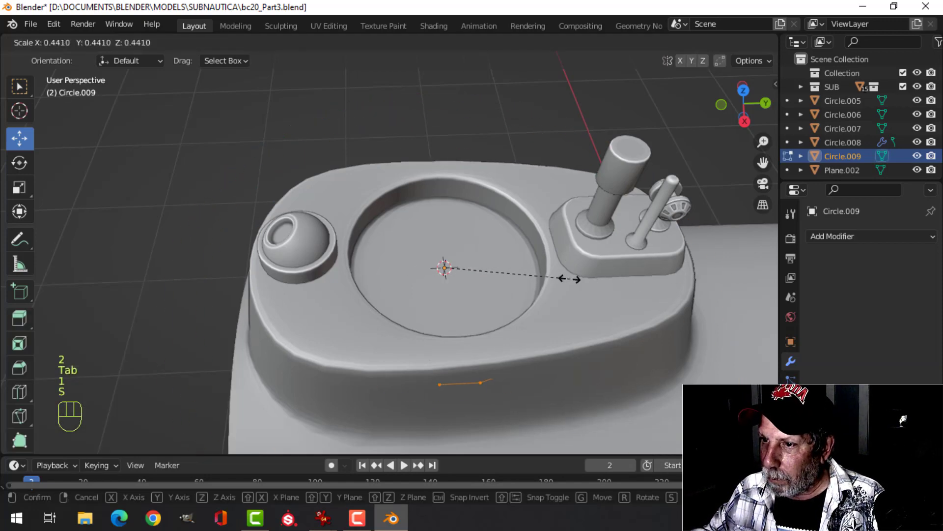
{"action": "left_click", "coordinate": [540, 275]}
{"action": "middle_click_drag", "start_coordinate": [540, 275], "coordinate": [465, 183]}
{"action": "left_click_drag", "start_coordinate": [429, 158], "coordinate": [429, 128]}
{"action": "middle_click_drag", "start_coordinate": [433, 132], "coordinate": [492, 246]}
{"action": "key", "text": "s"}
{"action": "left_click", "coordinate": [476, 274]}
{"action": "key", "text": "s"}
{"action": "left_click", "coordinate": [514, 231]}
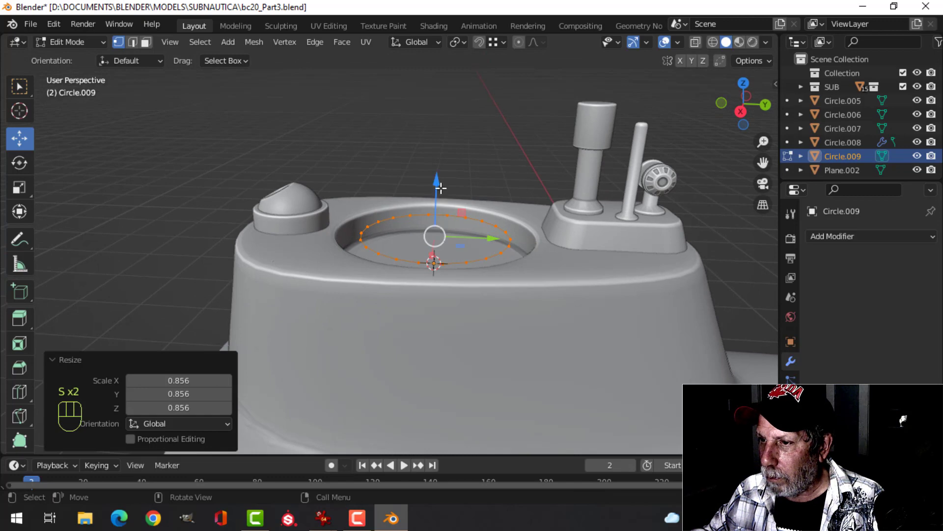
{"action": "left_click_drag", "start_coordinate": [440, 187], "coordinate": [439, 216]}
{"action": "middle_click_drag", "start_coordinate": [438, 216], "coordinate": [509, 260]}
Extrude the circle upward into a short cylindrical wall, then extrude its top edge inward to form a flat ledge.
{"action": "key", "text": "e"}
{"action": "key", "text": "Escape"}
{"action": "key", "text": "e"}
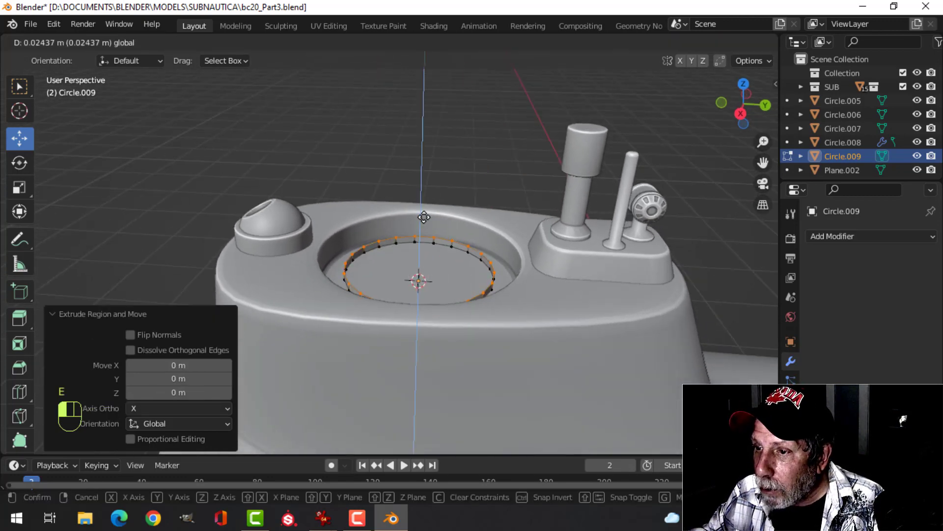
{"action": "left_click", "coordinate": [423, 201]}
{"action": "middle_click_drag", "start_coordinate": [506, 241], "coordinate": [462, 272]}
{"action": "key", "text": "e"}
{"action": "key", "text": "s"}
{"action": "left_click", "coordinate": [523, 268]}
Extrude the inner ring up about 0.039 m with a slight taper, then extrude it inward at a scale of 0.696.
{"action": "key", "text": "e"}
{"action": "right_click", "coordinate": [460, 271]}
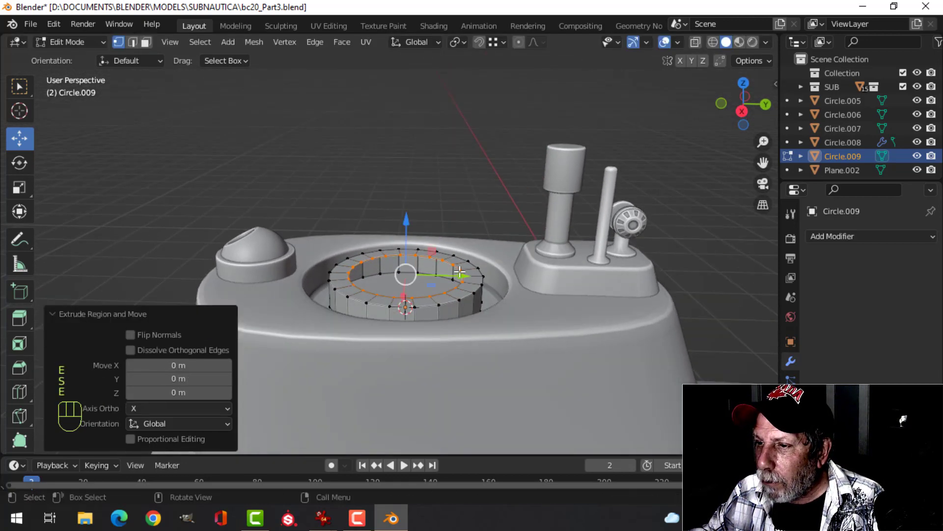
{"action": "left_click_drag", "start_coordinate": [408, 227], "coordinate": [410, 213]}
{"action": "key", "text": "s"}
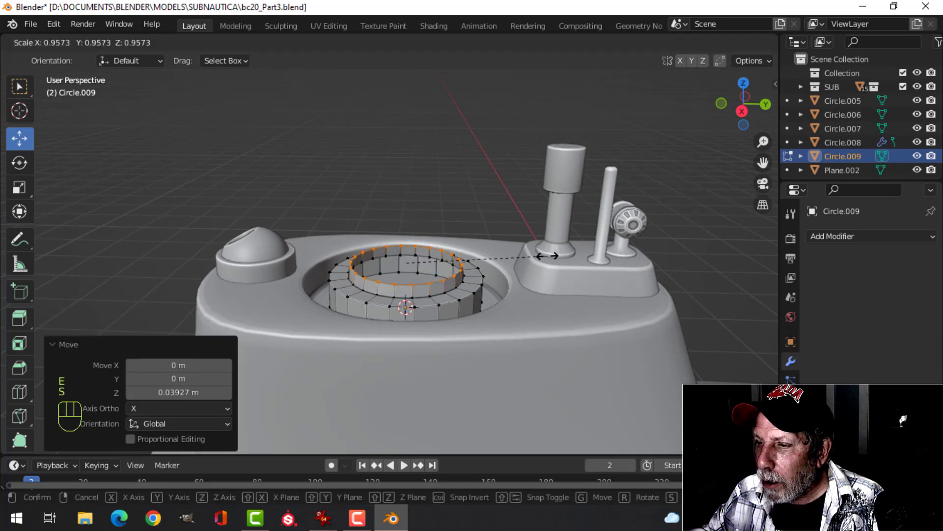
{"action": "left_click", "coordinate": [534, 257]}
{"action": "key", "text": "e"}
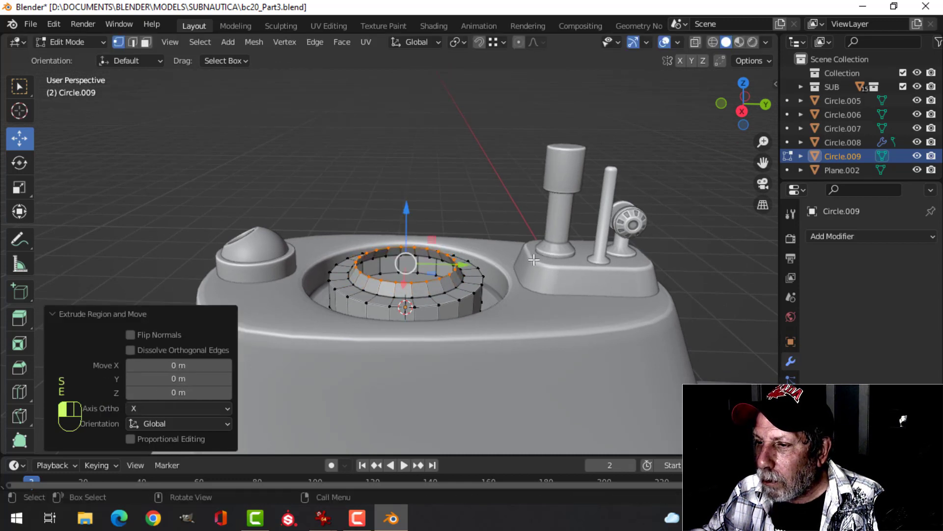
{"action": "key", "text": "s"}
{"action": "left_click", "coordinate": [494, 270]}
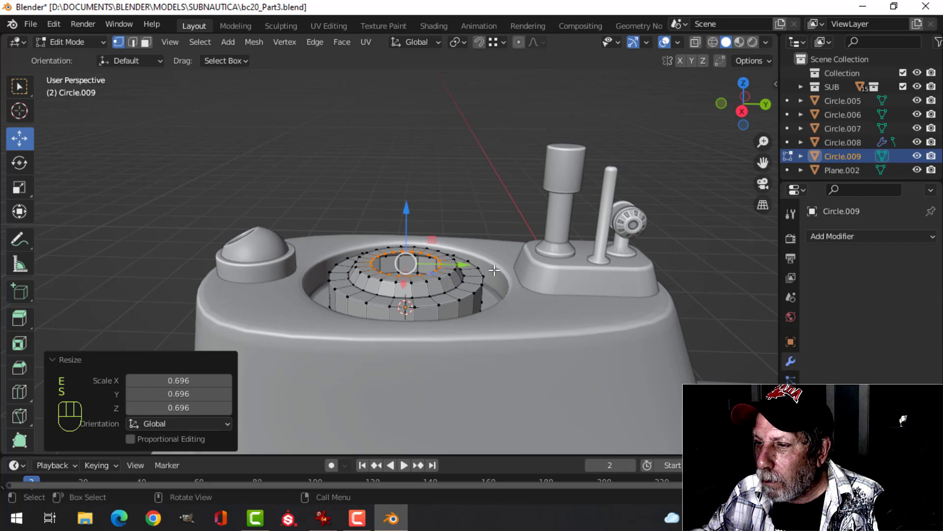
Extrude a smaller tapered tier up about 0.019 m, extrude its rim inward and fill the centre with a face.
{"action": "key", "text": "e"}
{"action": "right_click", "coordinate": [430, 234]}
{"action": "left_click_drag", "start_coordinate": [408, 215], "coordinate": [409, 209]}
{"action": "key", "text": "s"}
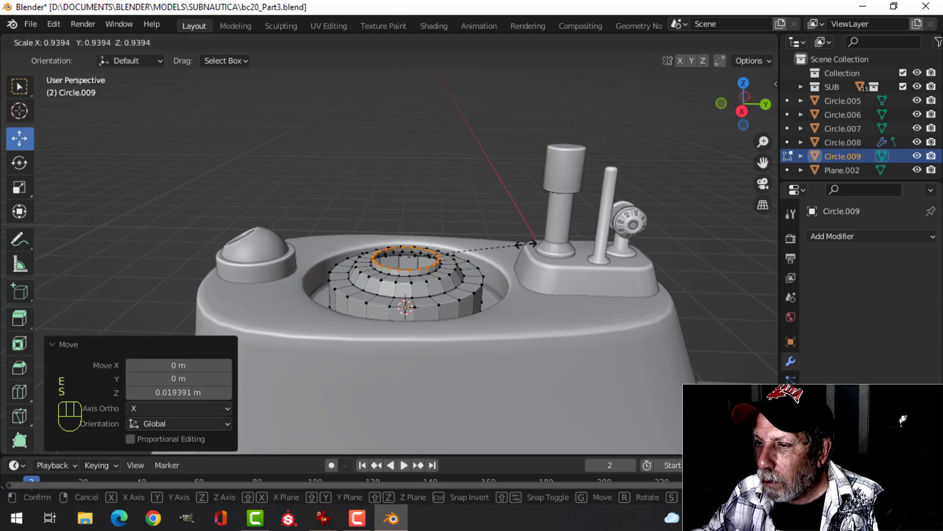
{"action": "left_click", "coordinate": [522, 246]}
{"action": "key", "text": "e"}
{"action": "left_click", "coordinate": [537, 253]}
{"action": "key", "text": "s"}
{"action": "left_click", "coordinate": [508, 256]}
{"action": "key", "text": "f"}
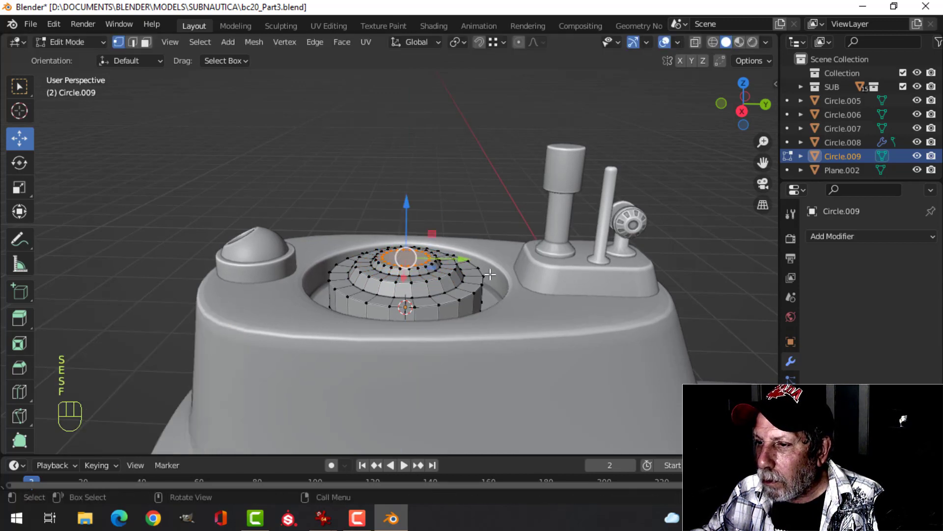
Bevel the hatch's outer top edge loop with 5 segments and a width of about 0.0483 m.
{"action": "middle_click_drag", "start_coordinate": [492, 289], "coordinate": [460, 273]}
{"action": "key", "text": "alt+a"}
{"action": "middle_click_drag", "start_coordinate": [461, 273], "coordinate": [423, 268]}
{"action": "scroll", "coordinate": [474, 309], "scroll_direction": "up", "scroll_amount": 3}
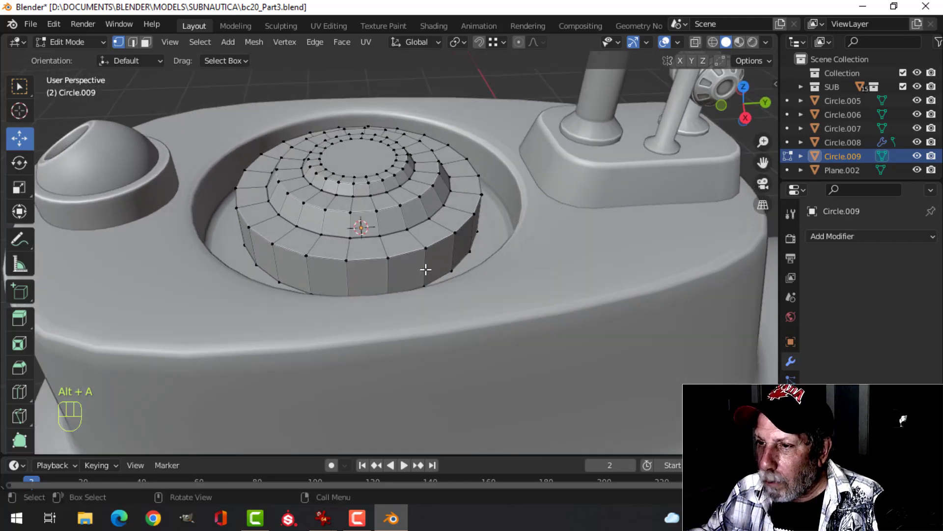
{"action": "key", "text": "2"}
{"action": "key", "text": "ctrl+b"}
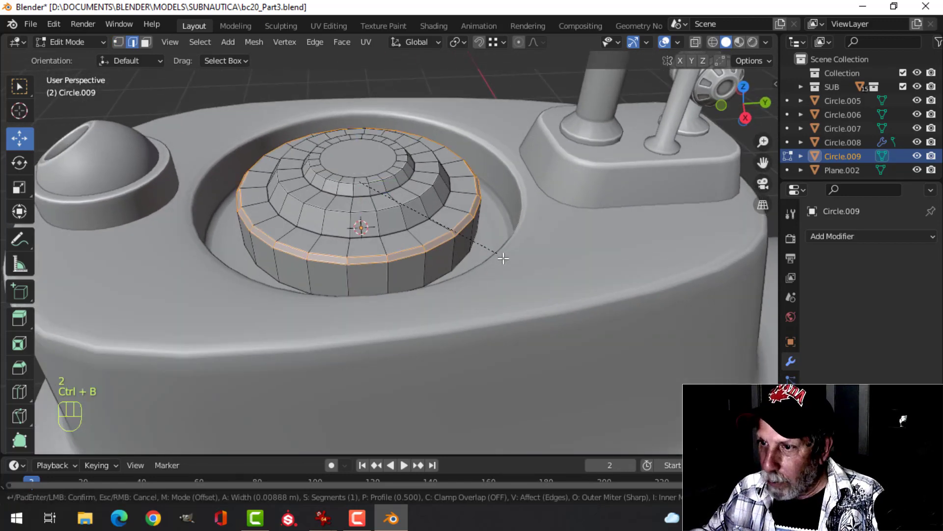
{"action": "scroll", "coordinate": [512, 265], "scroll_direction": "up", "scroll_amount": 4}
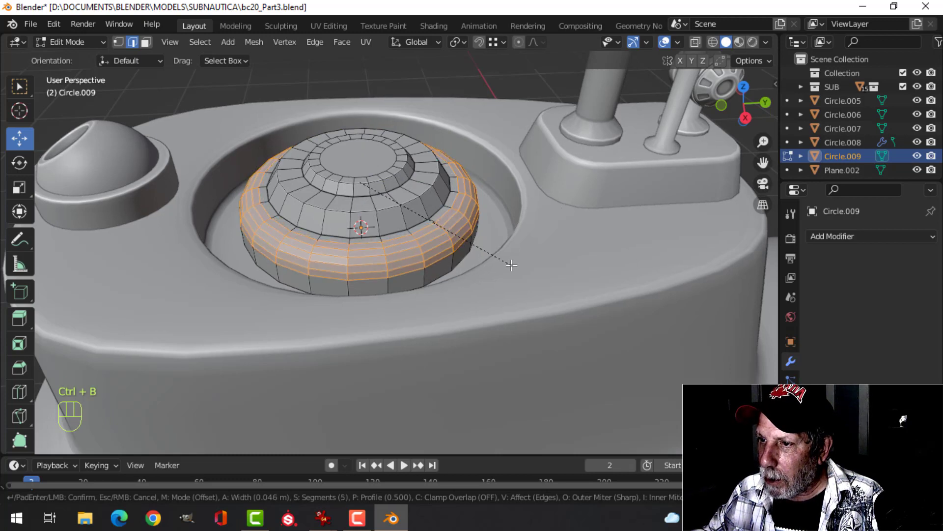
{"action": "left_click", "coordinate": [511, 268]}
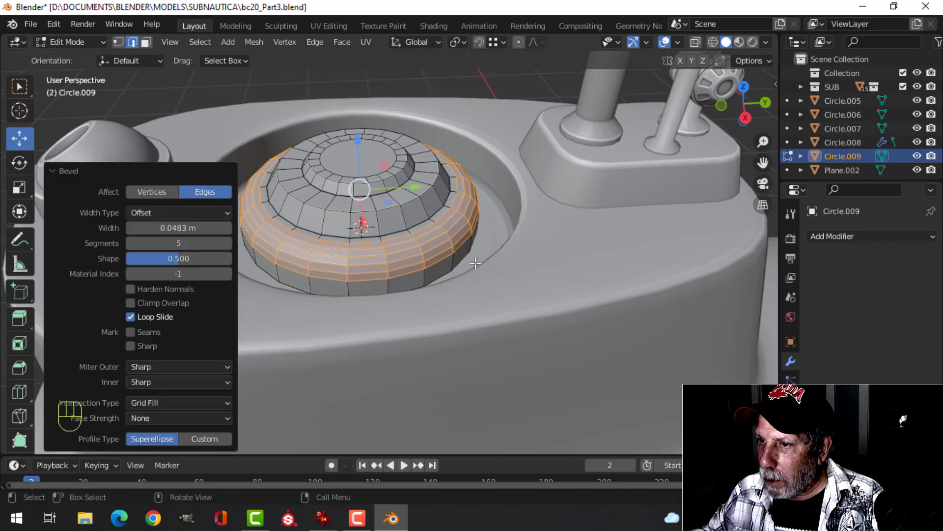
Bevel the top edge loop of the hatch's middle tier with 5 segments and a width of about 0.016 m.
{"action": "key", "text": "alt+a"}
{"action": "left_click", "coordinate": [388, 208], "text": "alt+shift"}
{"action": "key", "text": "ctrl+b"}
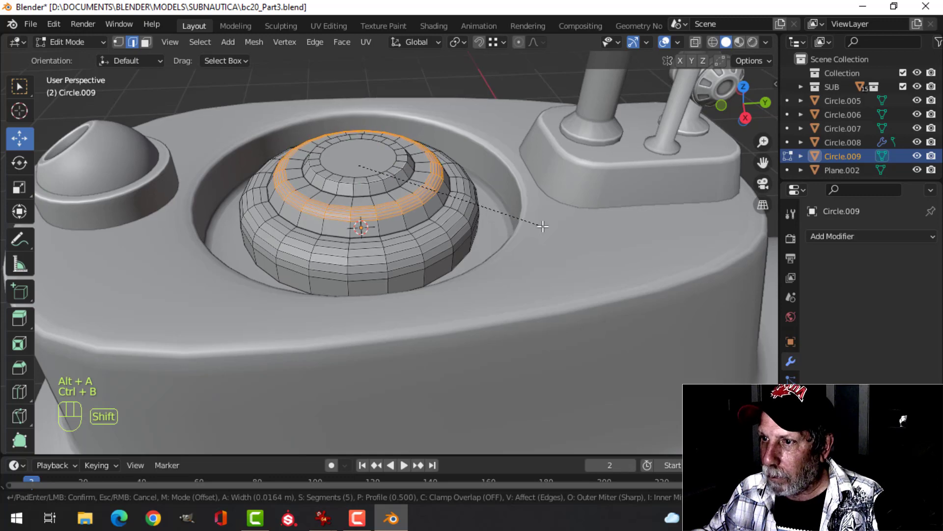
{"action": "left_click", "coordinate": [543, 224]}
{"action": "key", "text": "alt+a"}
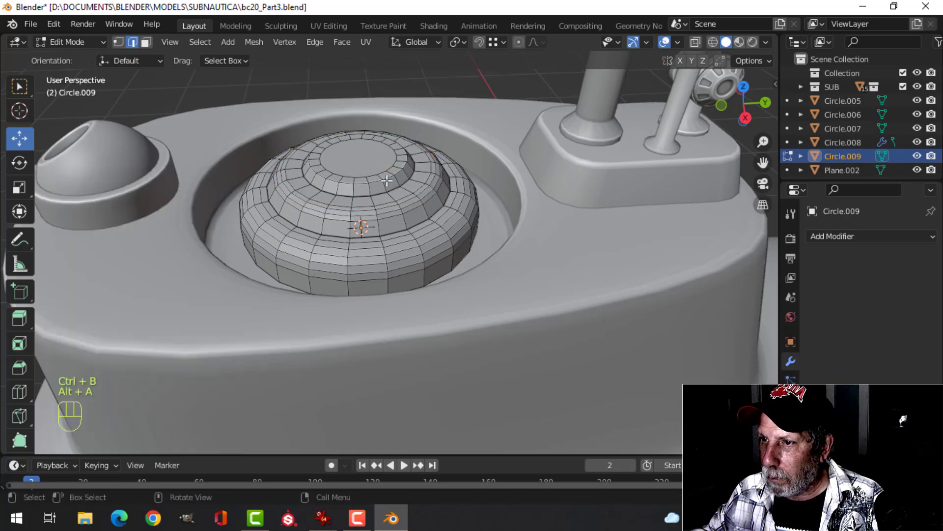
Bevel the edge loop around the hatch's top tier with 3 segments and a width of about 0.0157 m.
{"action": "left_click", "coordinate": [408, 165], "text": "alt+shift"}
{"action": "key", "text": "ctrl+b"}
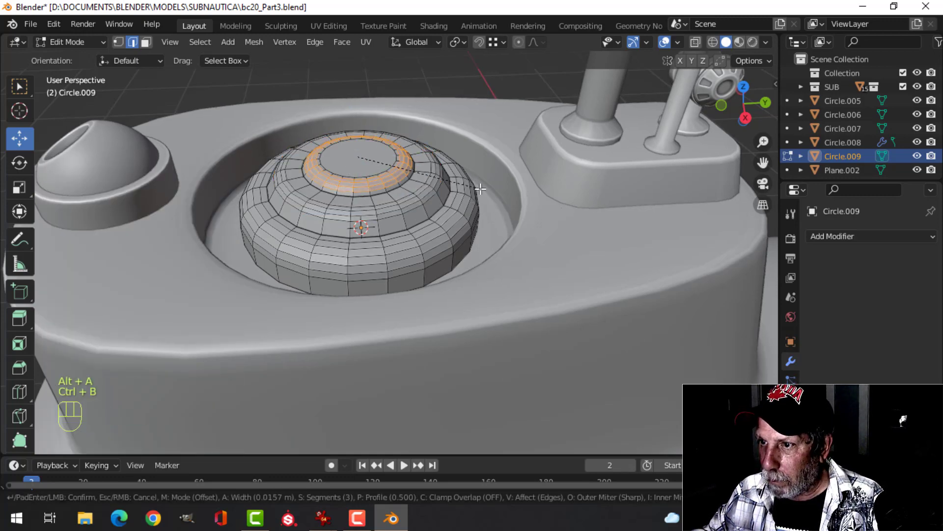
{"action": "left_click", "coordinate": [478, 189]}
{"action": "key", "text": "Tab"}
{"action": "key", "text": "Tab"}
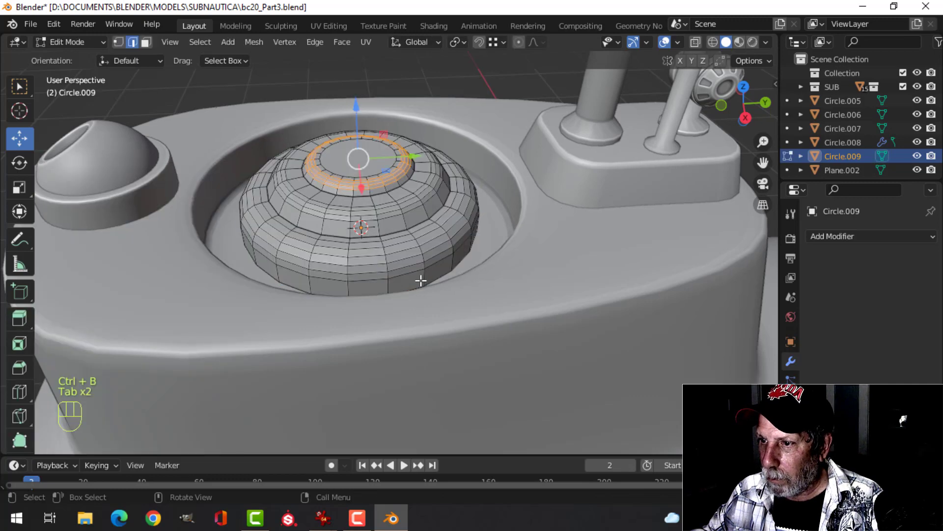
Raise the hatch's bottom edge loop by about 0.02 m.
{"action": "key", "text": "alt+a"}
{"action": "middle_click_drag", "start_coordinate": [453, 263], "coordinate": [385, 189]}
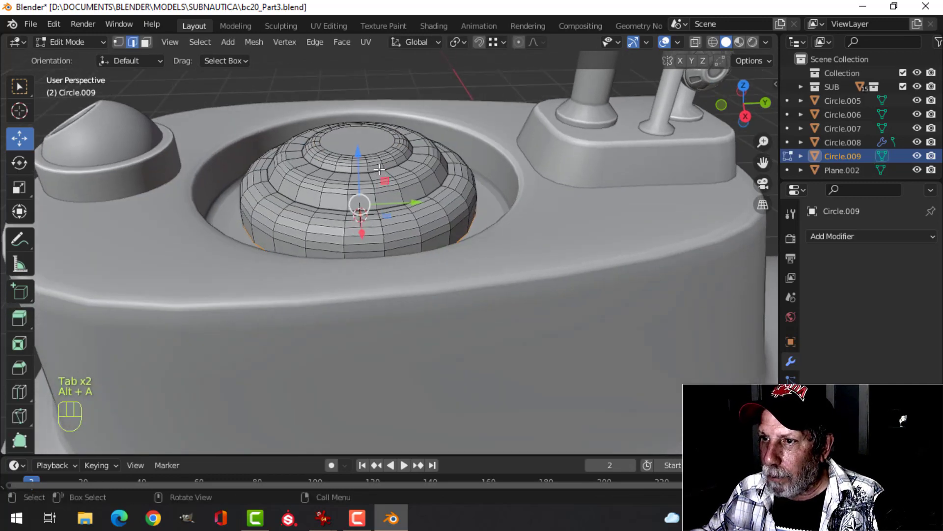
{"action": "left_click_drag", "start_coordinate": [357, 153], "coordinate": [357, 145]}
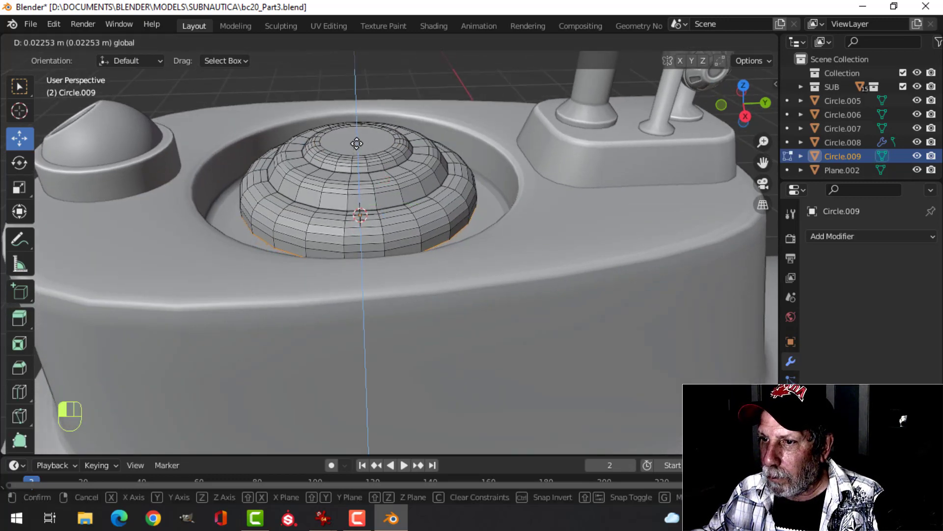
{"action": "left_click_drag", "start_coordinate": [356, 141], "coordinate": [357, 142]}
{"action": "key", "text": "Tab"}
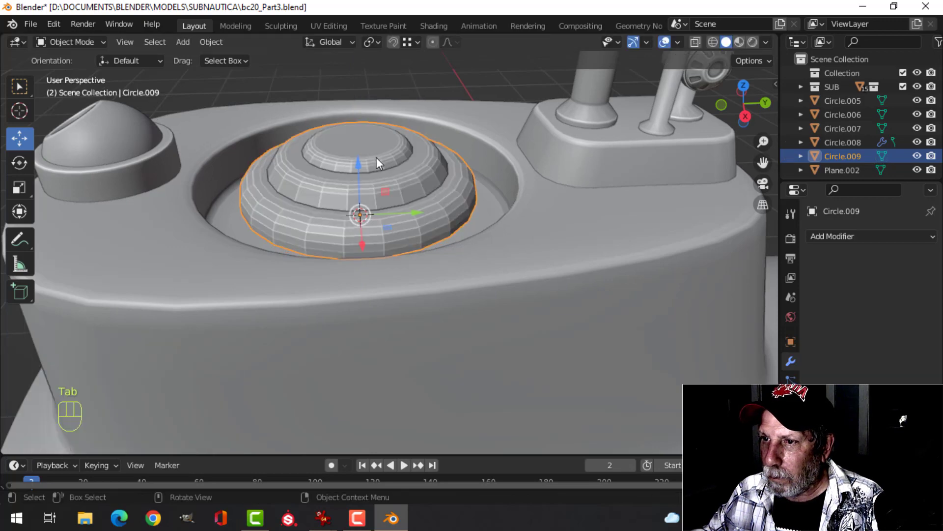
Add a level 1 Subdivision Surface modifier to the hatch and shade it smooth.
{"action": "key", "text": "ctrl+1"}
{"action": "right_click", "coordinate": [377, 157]}
{"action": "left_click", "coordinate": [377, 157]}
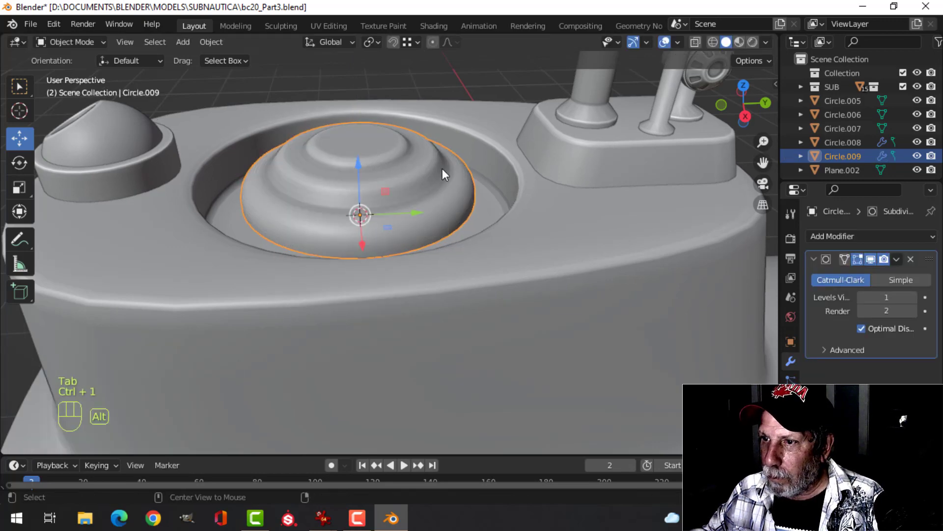
{"action": "key", "text": "alt+a"}
{"action": "middle_click_drag", "start_coordinate": [442, 169], "coordinate": [414, 193]}
{"action": "scroll", "coordinate": [414, 193], "scroll_direction": "down", "scroll_amount": 3}
Lower the hatch's entire mesh slightly into the conning tower's circular recess.
{"action": "key", "text": "Tab"}
{"action": "key", "text": "a"}
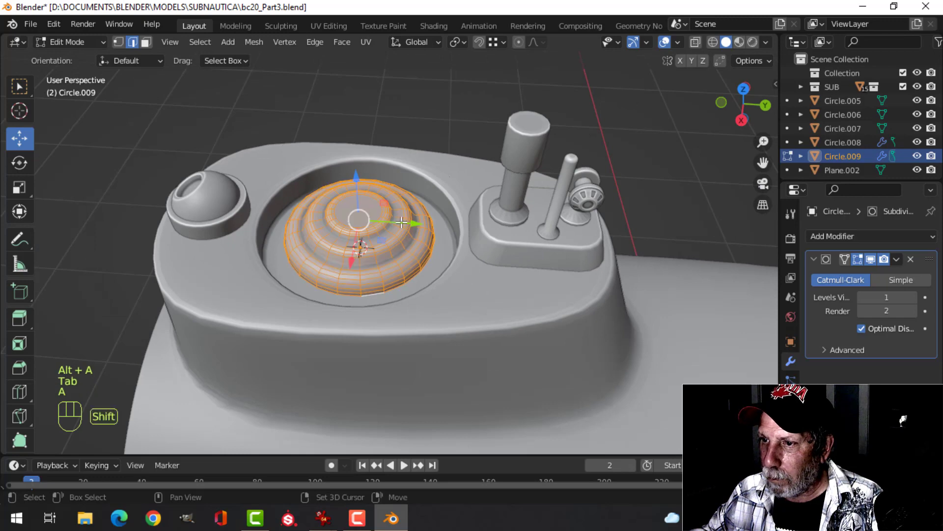
{"action": "middle_click_drag", "start_coordinate": [359, 215], "coordinate": [380, 208]}
{"action": "left_click_drag", "start_coordinate": [336, 163], "coordinate": [339, 172]}
{"action": "key", "text": "Tab"}
{"action": "scroll", "coordinate": [435, 176], "scroll_direction": "down", "scroll_amount": 4}
{"action": "key", "text": "alt+a"}
{"action": "middle_click_drag", "start_coordinate": [435, 177], "coordinate": [412, 220]}
{"action": "scroll", "coordinate": [421, 258], "scroll_direction": "up", "scroll_amount": 4}
{"action": "mouse_move", "coordinate": [384, 248]}
{"action": "middle_mouse_down"}
{"action": "mouse_move", "coordinate": [393, 197]}
{"action": "mouse_move", "coordinate": [415, 211]}
{"action": "mouse_move", "coordinate": [405, 189]}
{"action": "mouse_move", "coordinate": [426, 201]}
{"action": "mouse_move", "coordinate": [426, 190]}
{"action": "mouse_move", "coordinate": [479, 282]}
{"action": "mouse_move", "coordinate": [497, 264]}
{"action": "mouse_move", "coordinate": [420, 244]}
{"action": "mouse_move", "coordinate": [393, 277]}
{"action": "mouse_move", "coordinate": [433, 230]}
{"action": "mouse_move", "coordinate": [444, 247]}
{"action": "mouse_move", "coordinate": [431, 269]}
{"action": "mouse_move", "coordinate": [435, 260]}
{"action": "mouse_move", "coordinate": [485, 255]}
{"action": "mouse_move", "coordinate": [420, 222]}
{"action": "mouse_move", "coordinate": [459, 240]}
{"action": "mouse_move", "coordinate": [433, 249]}
{"action": "mouse_move", "coordinate": [407, 228]}
{"action": "middle_mouse_up"}
Rescale the hatch's whole mesh along the Z axis, then adjust its overall size uniformly within the recess.
{"action": "left_click", "coordinate": [394, 195]}
{"action": "key", "text": "Tab"}
{"action": "key", "text": "a"}
{"action": "key", "text": "s"}
{"action": "key", "text": "z"}
{"action": "left_click", "coordinate": [432, 189]}
{"action": "key", "text": "s"}
{"action": "left_click", "coordinate": [427, 202]}
{"action": "key", "text": "Tab"}
{"action": "key", "text": "alt+a"}
{"action": "scroll", "coordinate": [419, 244], "scroll_direction": "up", "scroll_amount": 2}
Select the flat centre face on top of the hatch in face select mode.
{"action": "left_click", "coordinate": [407, 228]}
{"action": "key", "text": "Tab"}
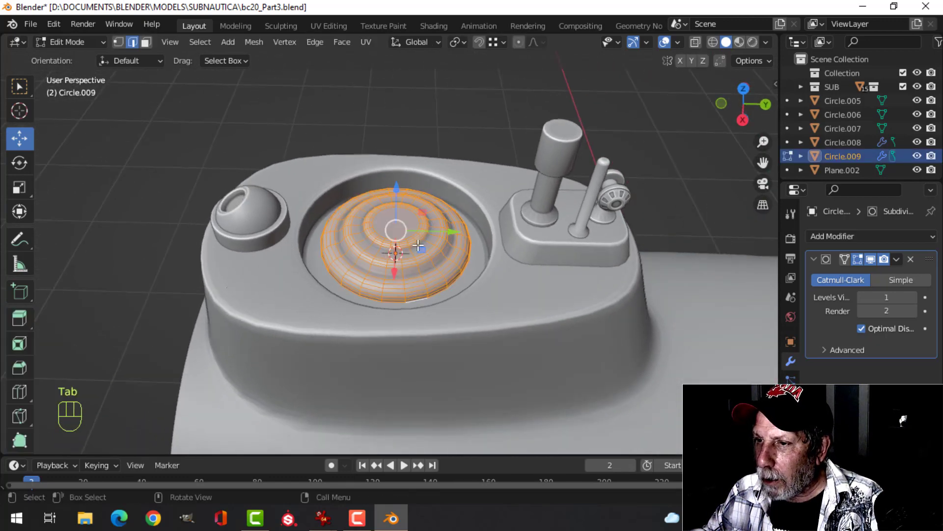
{"action": "scroll", "coordinate": [418, 245], "scroll_direction": "up", "scroll_amount": 4}
{"action": "key", "text": "alt+a"}
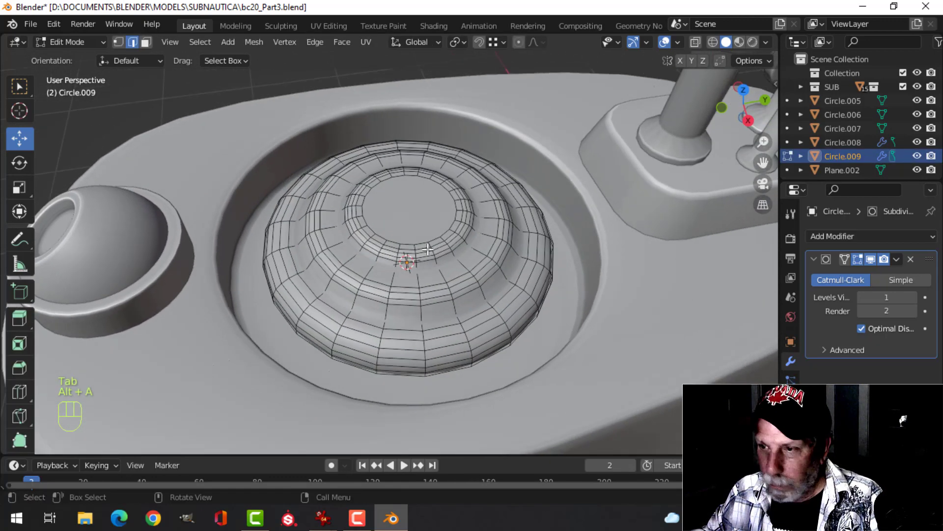
{"action": "key", "text": "3"}
{"action": "left_click", "coordinate": [428, 250]}
{"action": "middle_click_drag", "start_coordinate": [496, 234], "coordinate": [456, 219]}
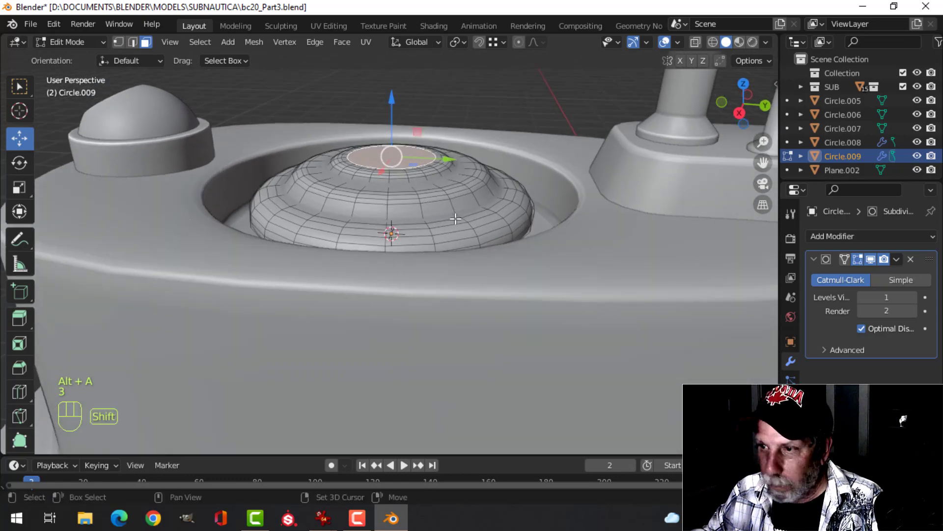
{"action": "key", "text": "shift+d"}
{"action": "left_click", "coordinate": [405, 143]}
{"action": "key", "text": "ctrl+z"}
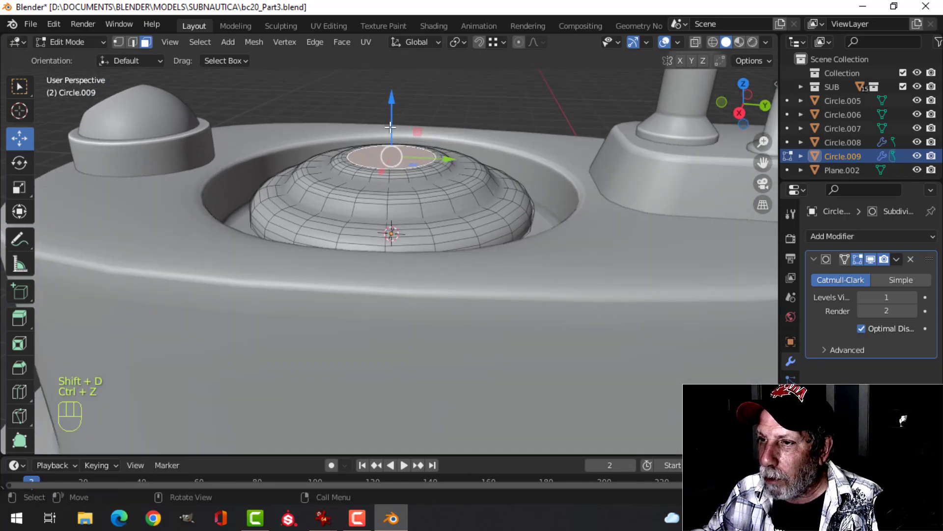
Duplicate the hatch's centre face, raise the copy slightly above the hatch and separate it into its own object.
{"action": "key", "text": "shift+d"}
{"action": "left_click", "coordinate": [456, 180]}
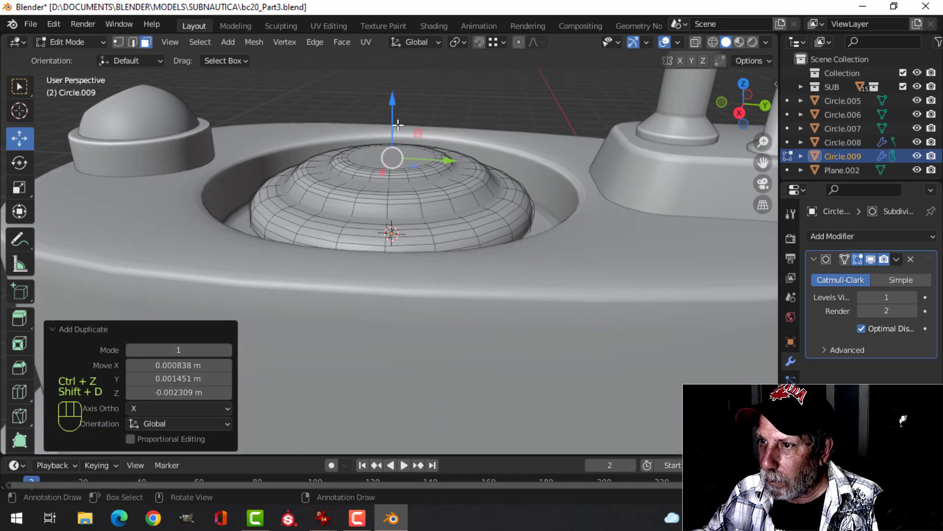
{"action": "left_click_drag", "start_coordinate": [393, 124], "coordinate": [392, 102]}
{"action": "middle_click_drag", "start_coordinate": [457, 139], "coordinate": [449, 203]}
{"action": "key", "text": "p"}
{"action": "left_click", "coordinate": [459, 156]}
Resize the separated disc and extrude it to a thickness of about 0.035 m.
{"action": "key", "text": "Tab"}
{"action": "left_click", "coordinate": [407, 161]}
{"action": "key", "text": "Tab"}
{"action": "key", "text": "a"}
{"action": "middle_click_drag", "start_coordinate": [449, 202], "coordinate": [430, 204]}
{"action": "key", "text": "s"}
{"action": "left_click", "coordinate": [457, 195]}
{"action": "key", "text": "e"}
{"action": "left_click", "coordinate": [443, 177]}
Add two loop cuts around the cap's side and spread them towards its rims at a Z scale of about 1.806.
{"action": "scroll", "coordinate": [440, 219], "scroll_direction": "up", "scroll_amount": 1}
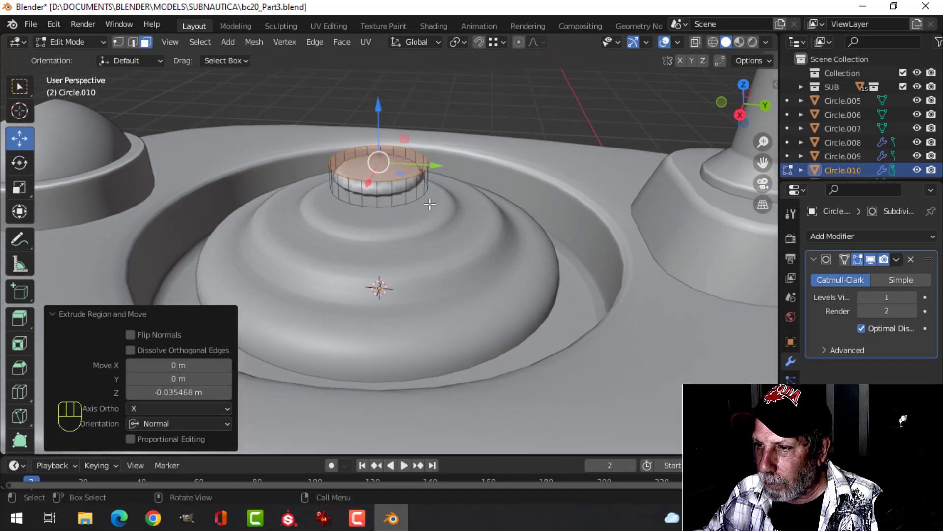
{"action": "key", "text": "ctrl+r"}
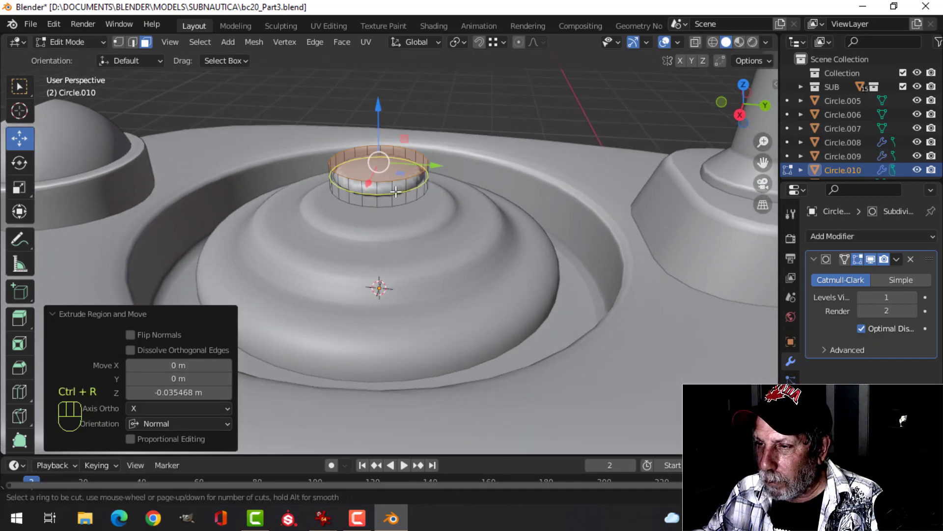
{"action": "scroll", "coordinate": [396, 192], "scroll_direction": "up", "scroll_amount": 1}
{"action": "left_click", "coordinate": [395, 192]}
{"action": "right_click", "coordinate": [484, 192]}
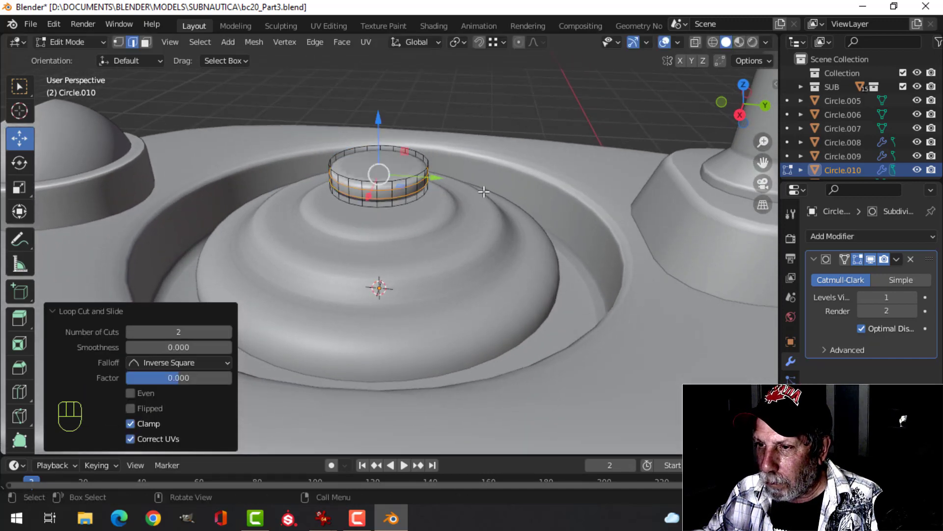
{"action": "key", "text": "s"}
{"action": "key", "text": "z"}
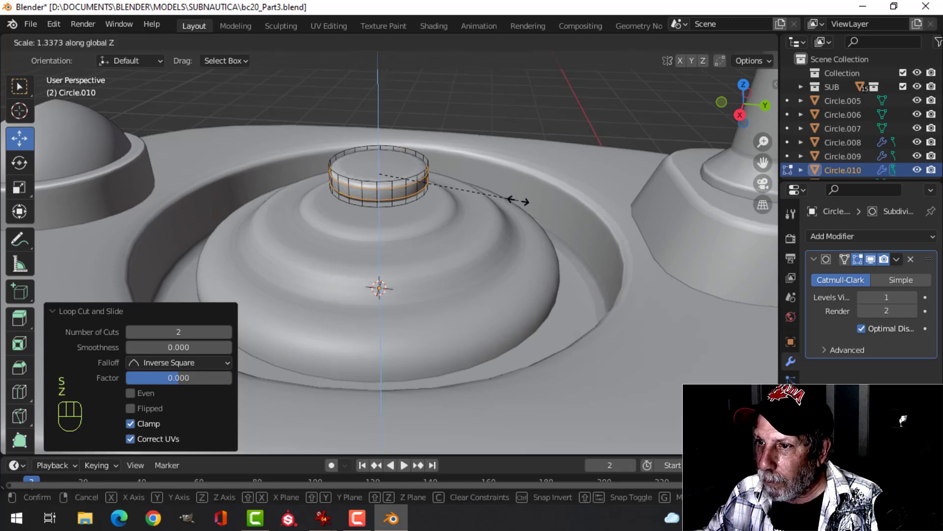
{"action": "left_click", "coordinate": [568, 203]}
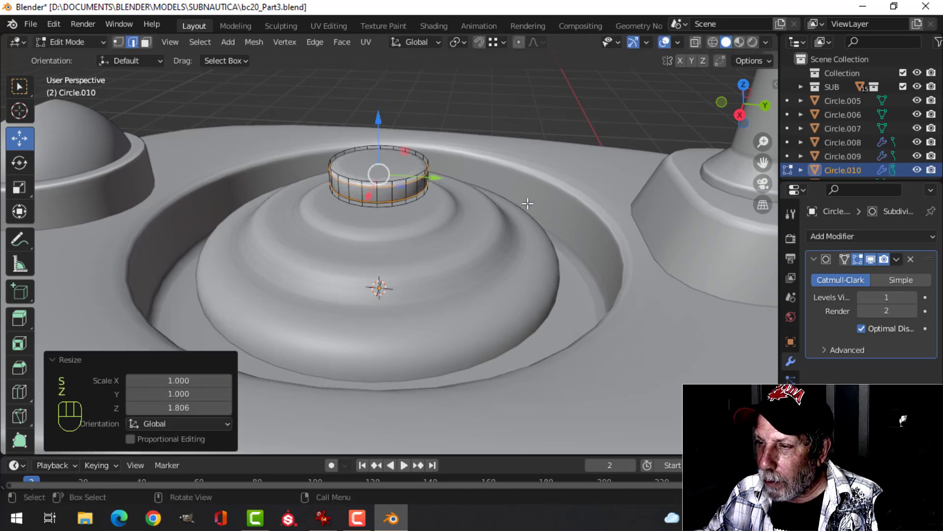
Inset the cap's top face to leave a narrow border around its rim.
{"action": "key", "text": "alt+a"}
{"action": "middle_click_drag", "start_coordinate": [450, 202], "coordinate": [452, 222]}
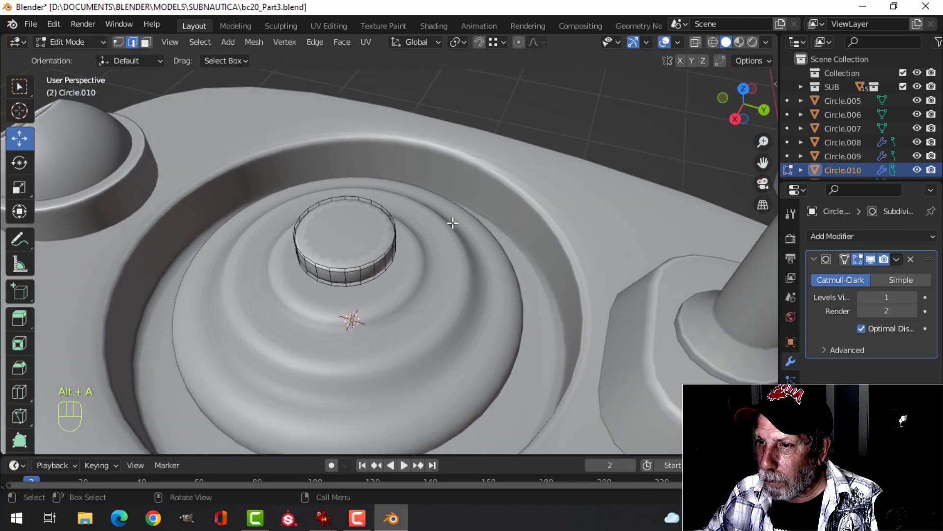
{"action": "left_click", "coordinate": [386, 226]}
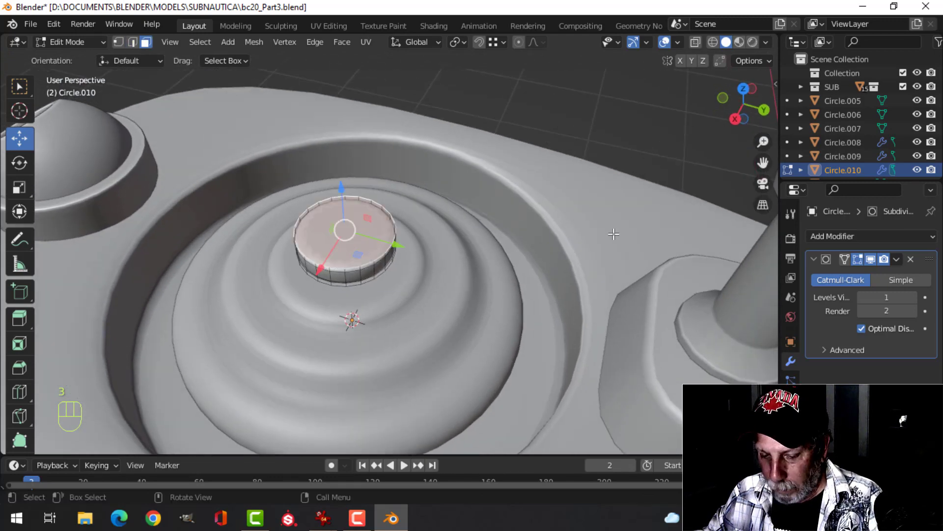
{"action": "key", "text": "i"}
{"action": "left_click", "coordinate": [594, 238]}
{"action": "key", "text": "Tab"}
Lower the whole cap by about 0.018 m onto the top of the hatch.
{"action": "middle_click_drag", "start_coordinate": [450, 235], "coordinate": [449, 208]}
{"action": "key", "text": "alt+a"}
{"action": "left_click", "coordinate": [421, 163]}
{"action": "key", "text": "Tab"}
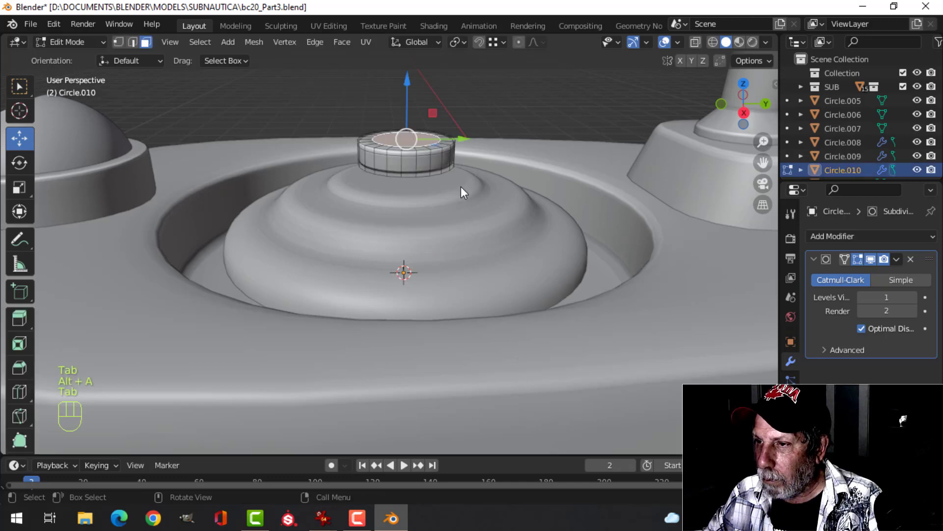
{"action": "key", "text": "a"}
{"action": "left_click_drag", "start_coordinate": [432, 112], "coordinate": [434, 129]}
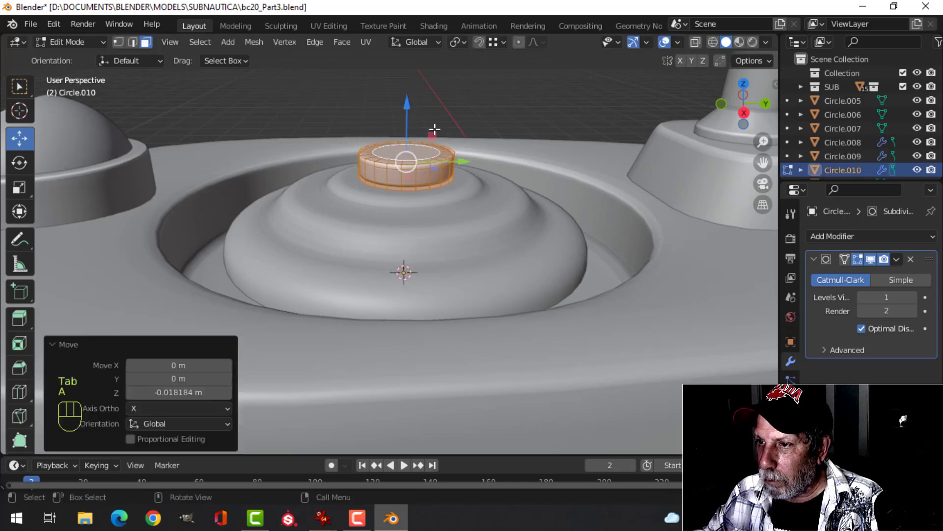
{"action": "key", "text": "Tab"}
{"action": "key", "text": "alt+a"}
{"action": "scroll", "coordinate": [442, 196], "scroll_direction": "down", "scroll_amount": 4}
{"action": "middle_click_drag", "start_coordinate": [435, 198], "coordinate": [530, 271]}
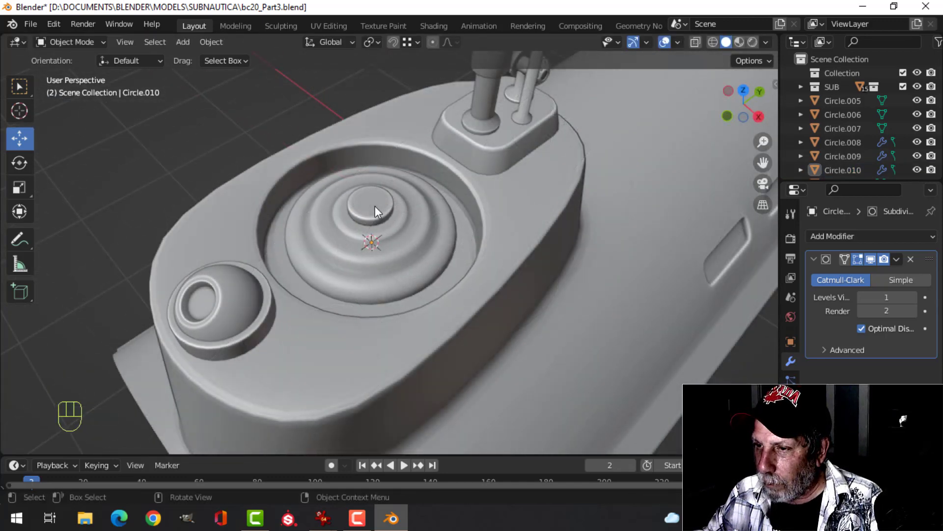
Select the small cap on the hatch and isolate it in local view.
{"action": "left_click", "coordinate": [375, 207]}
{"action": "key", "text": "Tab"}
{"action": "scroll", "coordinate": [426, 222], "scroll_direction": "up", "scroll_amount": 5}
{"action": "mouse_move", "coordinate": [426, 220]}
{"action": "middle_mouse_down", "text": "shift"}
{"action": "mouse_move", "coordinate": [421, 240]}
{"action": "mouse_move", "coordinate": [388, 211]}
{"action": "mouse_move", "coordinate": [413, 210]}
{"action": "middle_mouse_up", "text": "shift"}
{"action": "key", "text": "alt+a"}
{"action": "key", "text": "Tab"}
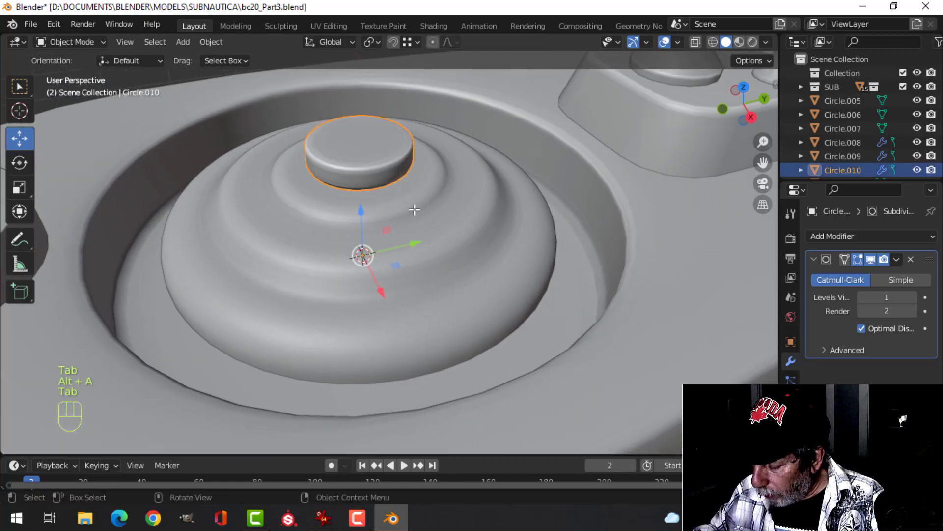
{"action": "key", "text": "KP_7"}
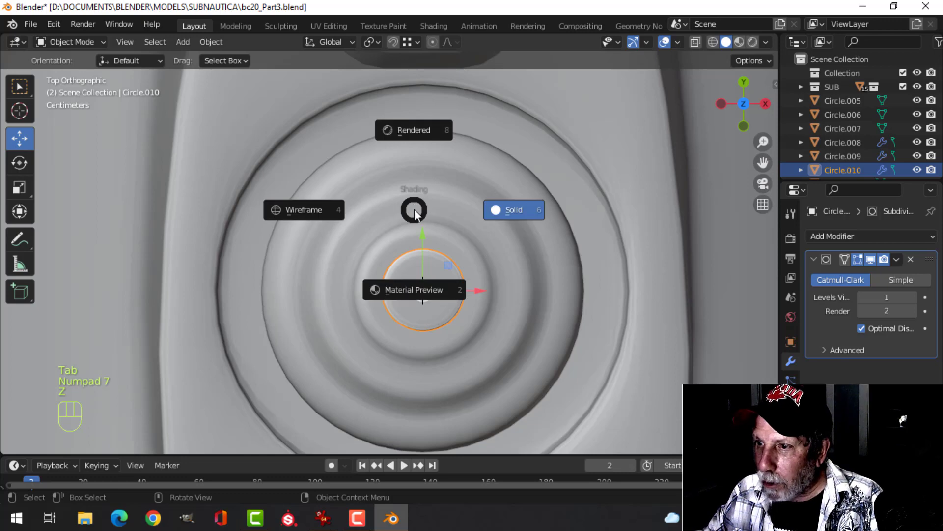
{"action": "key", "text": "KP_Divide"}
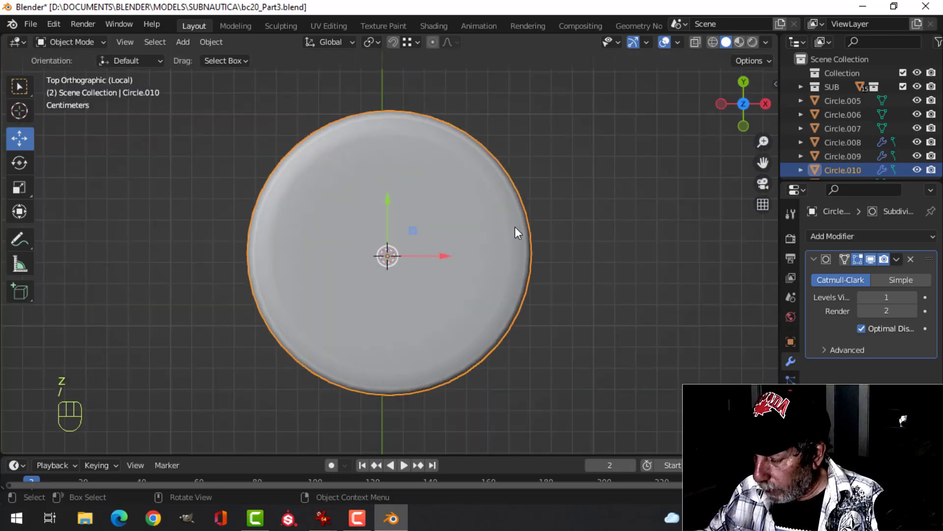
Select three adjacent faces in the middle band of the cap's side, seen from the right orthographic view.
{"action": "key", "text": "KP_3"}
{"action": "key", "text": "Tab"}
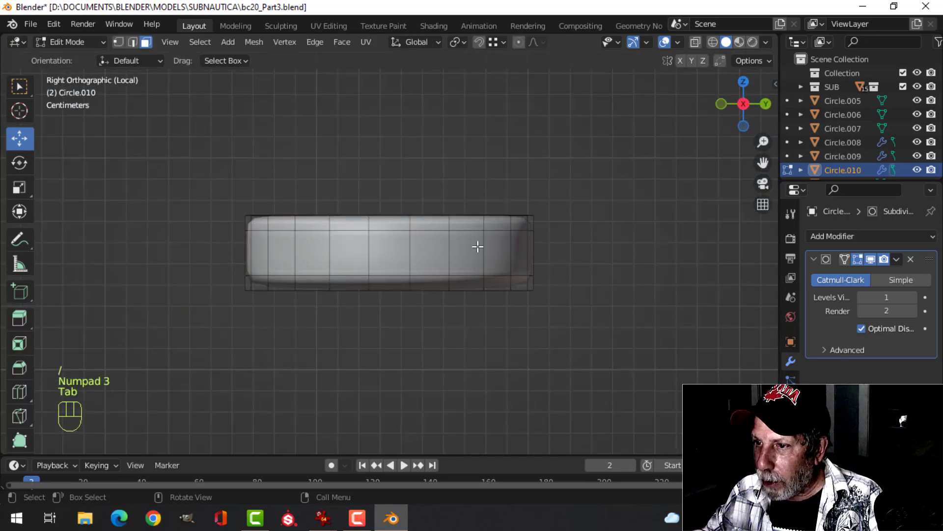
{"action": "left_click", "coordinate": [415, 247]}
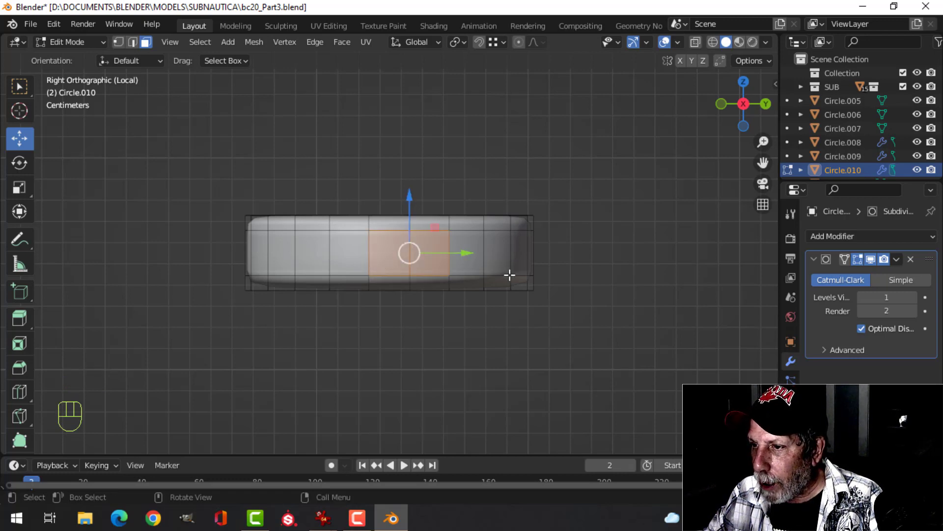
{"action": "left_click", "coordinate": [351, 252], "text": "shift"}
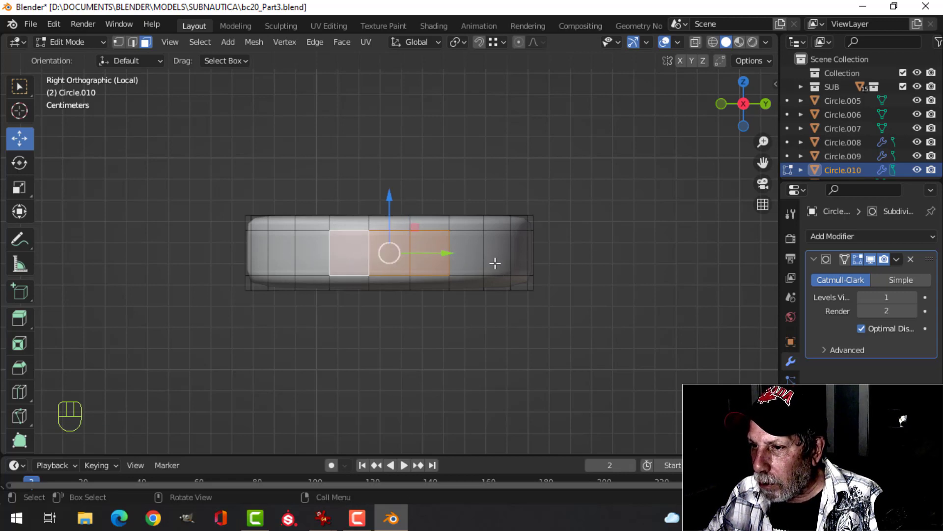
Add the three matching middle-band faces on the cap's opposite side to the selection, using the left orthographic view.
{"action": "mouse_move", "coordinate": [390, 251]}
{"action": "middle_mouse_down"}
{"action": "mouse_move", "coordinate": [428, 242]}
{"action": "mouse_move", "coordinate": [388, 255]}
{"action": "mouse_move", "coordinate": [401, 246]}
{"action": "middle_mouse_up"}
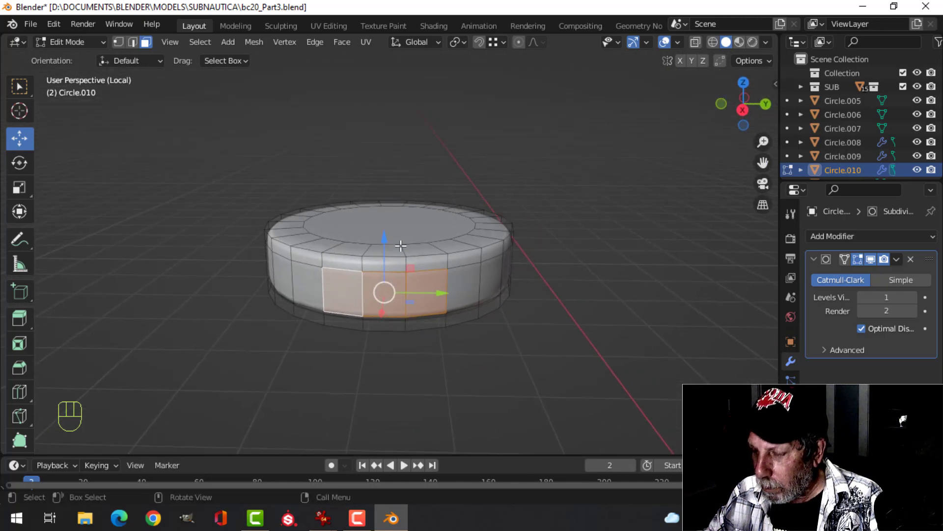
{"action": "key", "text": "KP_7"}
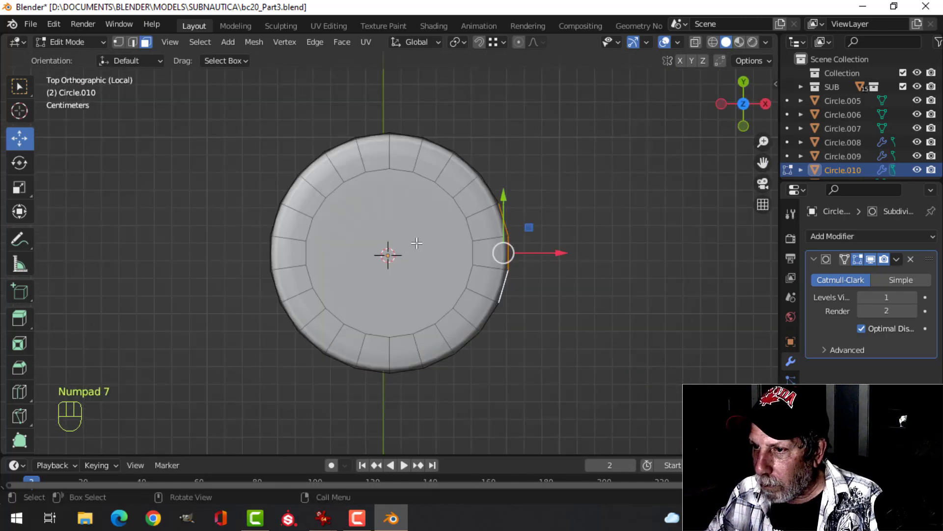
{"action": "key", "text": "ctrl+KP_3"}
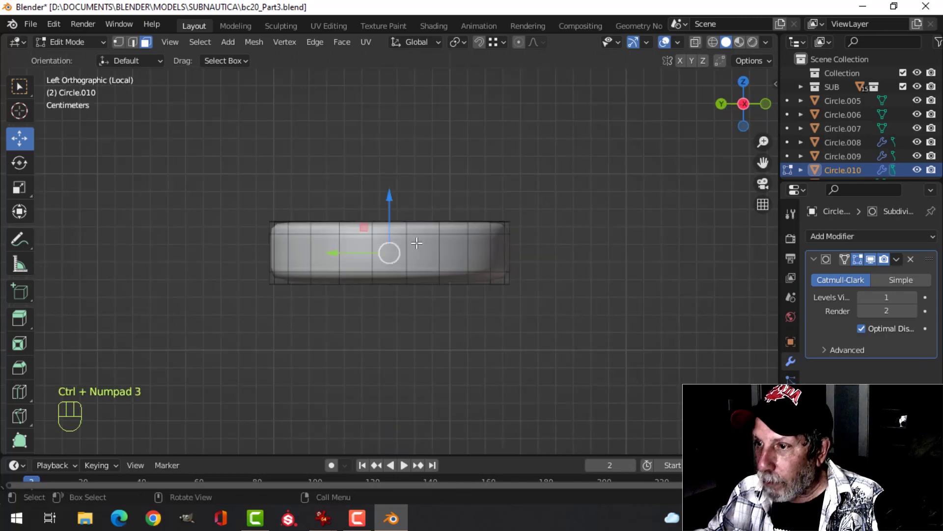
{"action": "key", "text": "c"}
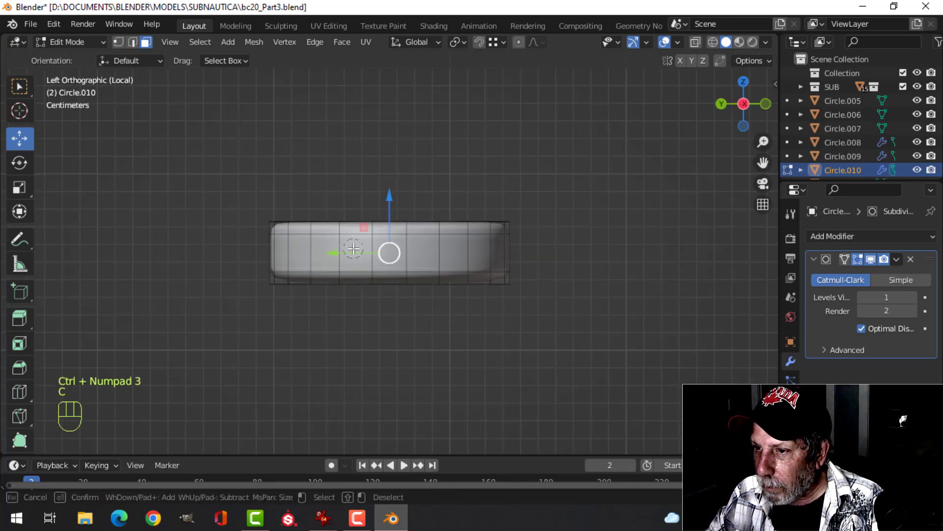
{"action": "key", "text": "Escape"}
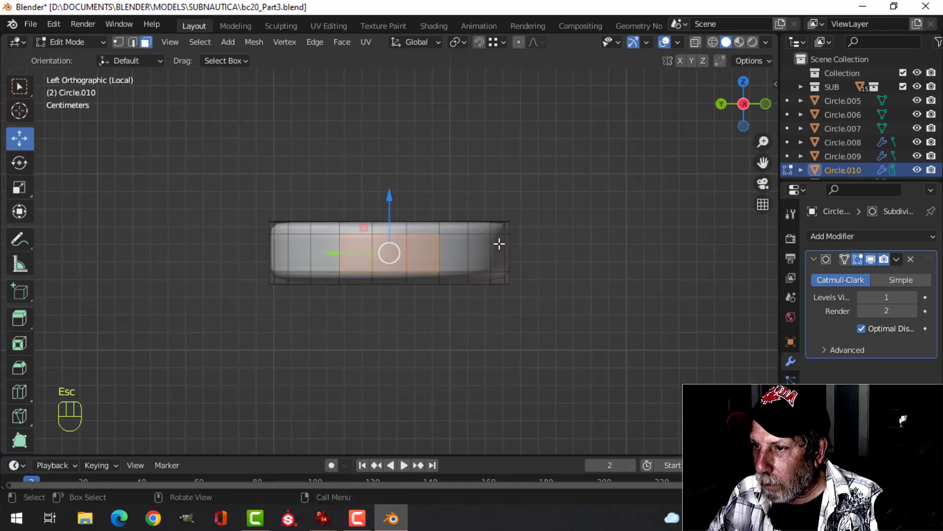
Extrude the selected side faces in place and scale them by about 3.17 along X to form two opposite arms.
{"action": "middle_click_drag", "start_coordinate": [500, 243], "coordinate": [325, 274]}
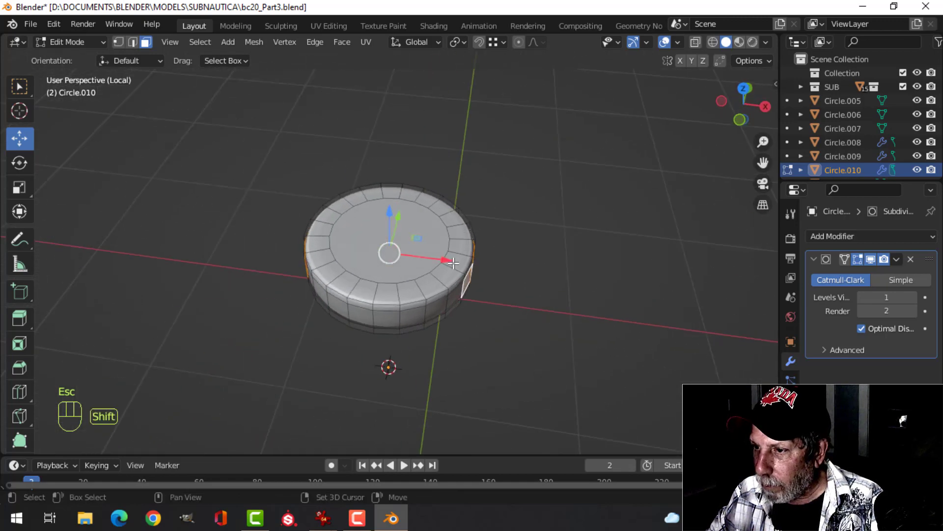
{"action": "middle_click_drag", "start_coordinate": [389, 256], "coordinate": [332, 228], "text": "shift"}
{"action": "middle_click_drag", "start_coordinate": [332, 228], "coordinate": [427, 237]}
{"action": "key", "text": "e"}
{"action": "right_click", "coordinate": [427, 236]}
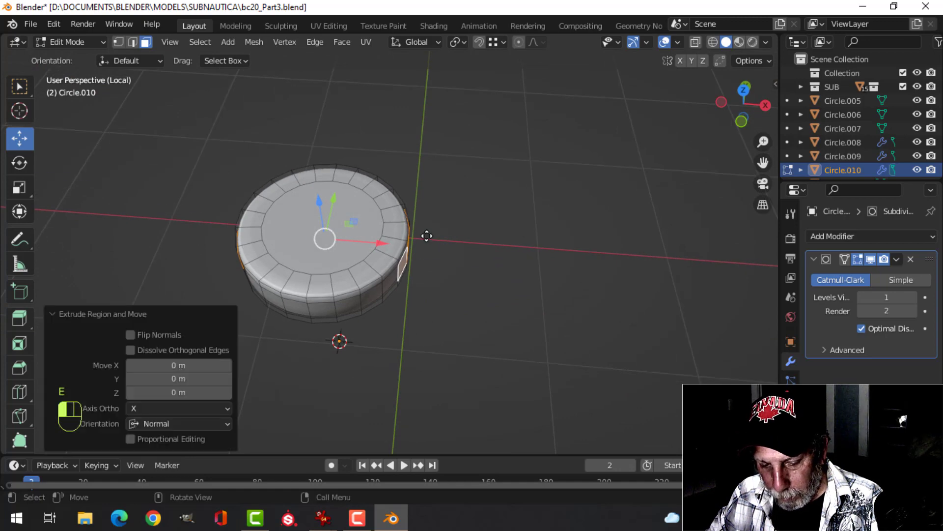
{"action": "key", "text": "s"}
{"action": "key", "text": "x"}
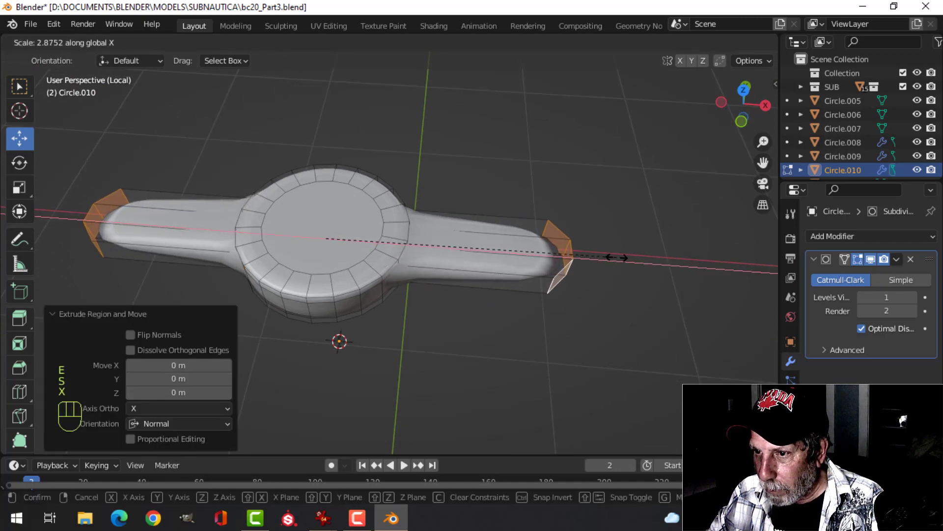
{"action": "left_click", "coordinate": [644, 258]}
Add a loop cut on each arm close to the cap, slid to about 0.94 and 0.96, and return to Object Mode.
{"action": "middle_click_drag", "start_coordinate": [644, 257], "coordinate": [422, 246]}
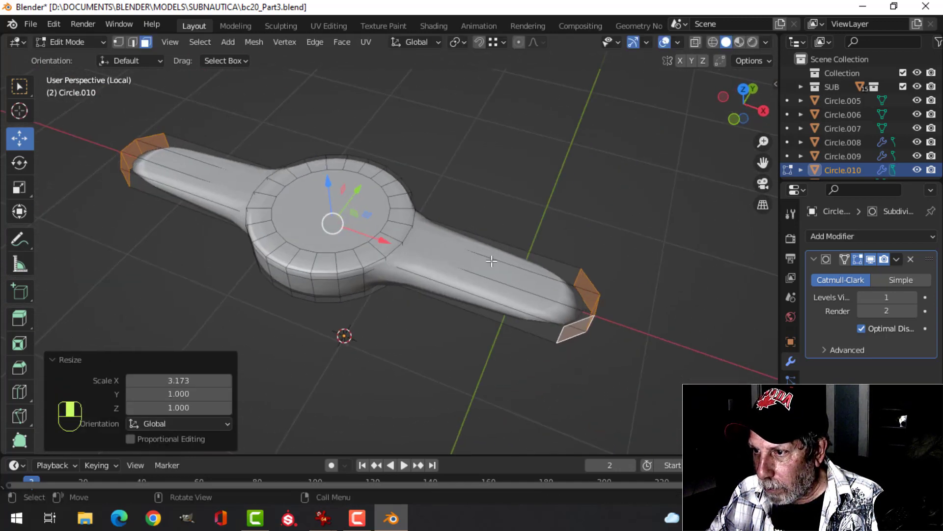
{"action": "key", "text": "ctrl+r"}
{"action": "left_click", "coordinate": [399, 269]}
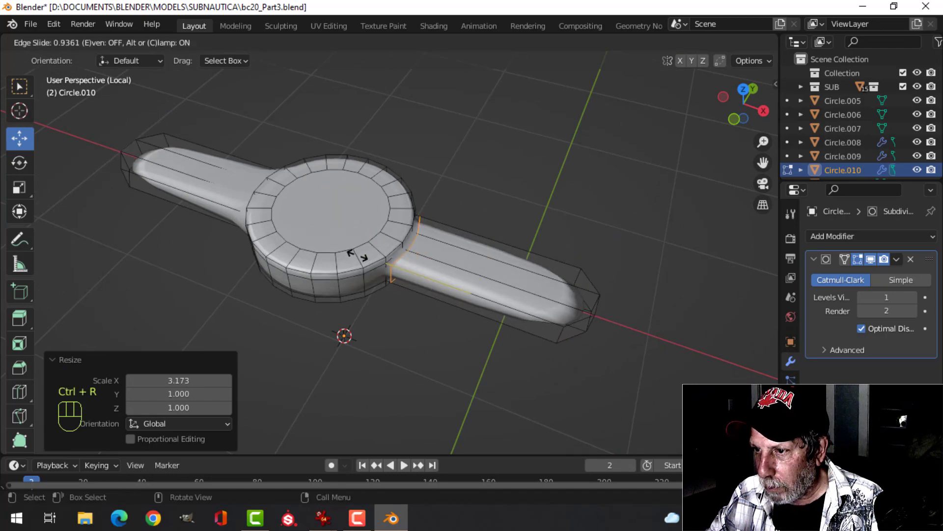
{"action": "left_click", "coordinate": [357, 255]}
{"action": "middle_click_drag", "start_coordinate": [357, 255], "coordinate": [314, 245]}
{"action": "key", "text": "ctrl+r"}
{"action": "left_click", "coordinate": [240, 231]}
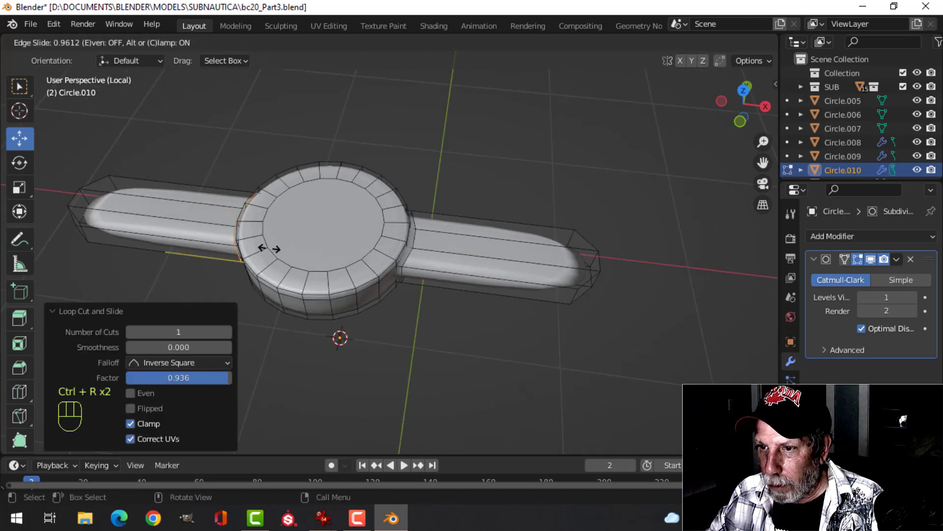
{"action": "left_click", "coordinate": [269, 248]}
{"action": "key", "text": "Tab"}
{"action": "middle_click_drag", "start_coordinate": [573, 284], "coordinate": [549, 323]}
{"action": "key", "text": "alt+a"}
{"action": "left_click", "coordinate": [485, 225]}
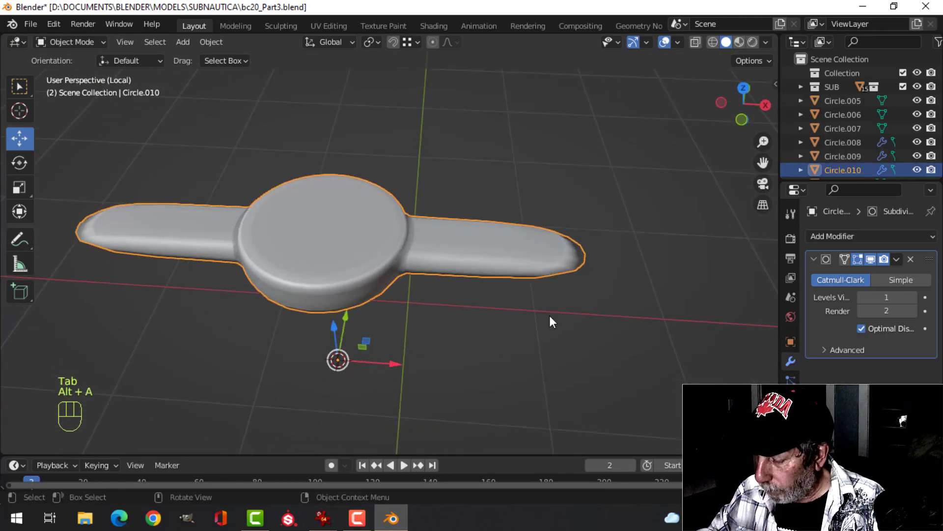
In the wireframe top view, select the +X arm's end edges and flatten them by scaling to 0 along X.
{"action": "key", "text": "KP_7"}
{"action": "key", "text": "z"}
{"action": "left_click", "coordinate": [432, 316]}
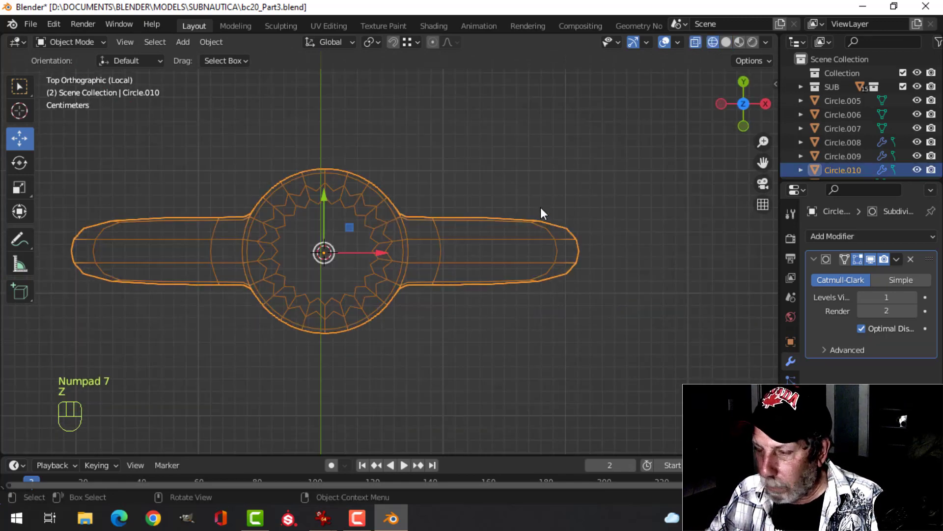
{"action": "key", "text": "Tab"}
{"action": "key", "text": "b"}
{"action": "left_click_drag", "start_coordinate": [553, 186], "coordinate": [660, 320]}
{"action": "key", "text": "alt+a"}
{"action": "key", "text": "b"}
{"action": "left_click_drag", "start_coordinate": [542, 191], "coordinate": [683, 403]}
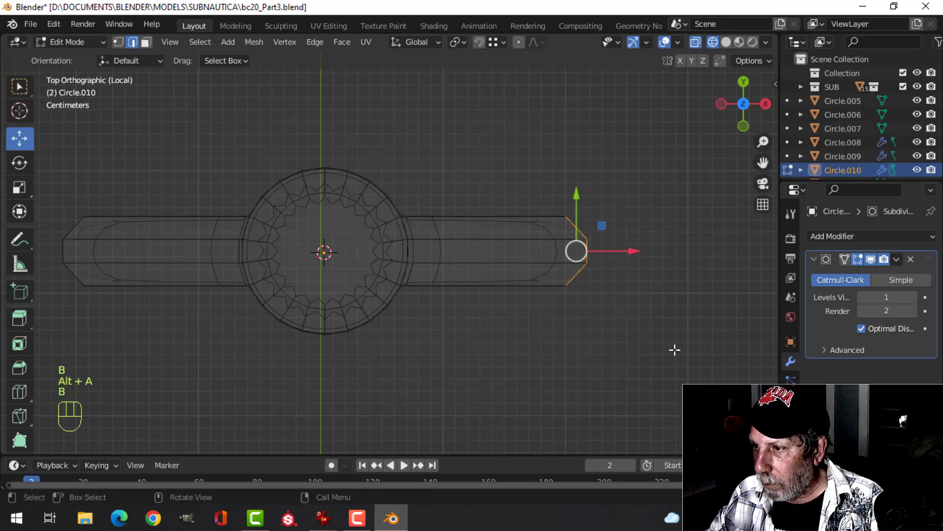
{"action": "key", "text": "s"}
{"action": "key", "text": "x"}
{"action": "key", "text": "0"}
{"action": "left_click", "coordinate": [668, 337]}
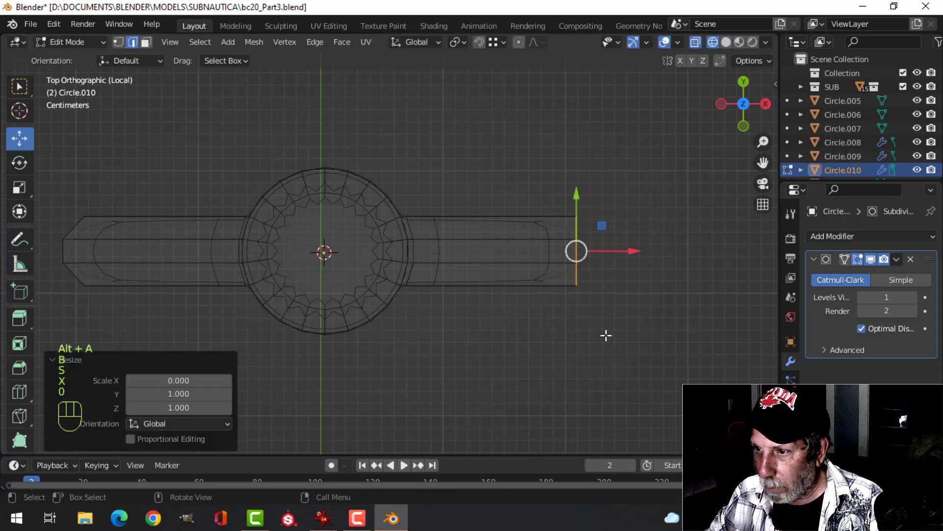
Flatten the -X arm's end by scaling its edges to 0 along X, and check the shape in solid shading.
{"action": "key", "text": "alt+a"}
{"action": "middle_click_drag", "start_coordinate": [312, 321], "coordinate": [445, 329], "text": "shift"}
{"action": "key", "text": "b"}
{"action": "left_click_drag", "start_coordinate": [144, 169], "coordinate": [225, 295]}
{"action": "key", "text": "s"}
{"action": "key", "text": "x"}
{"action": "key", "text": "0"}
{"action": "left_click", "coordinate": [365, 341]}
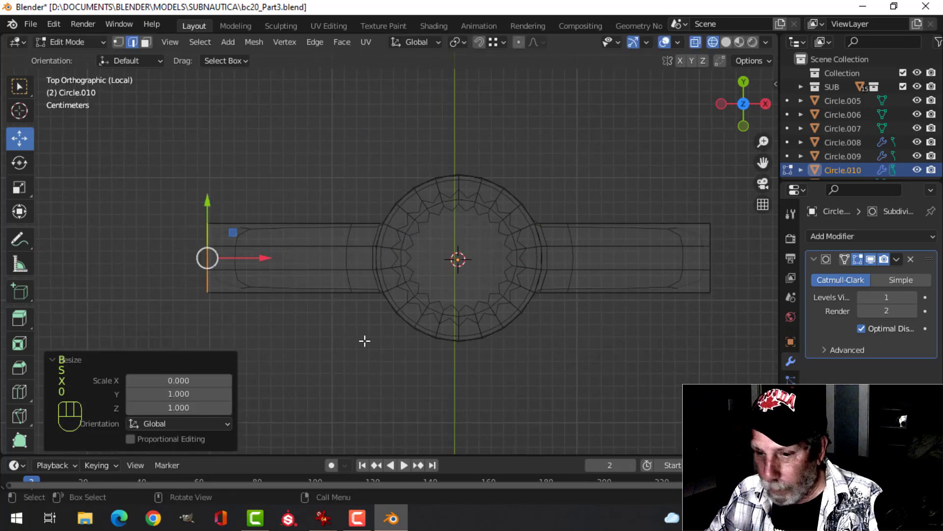
{"action": "key", "text": "alt+a"}
{"action": "key", "text": "z"}
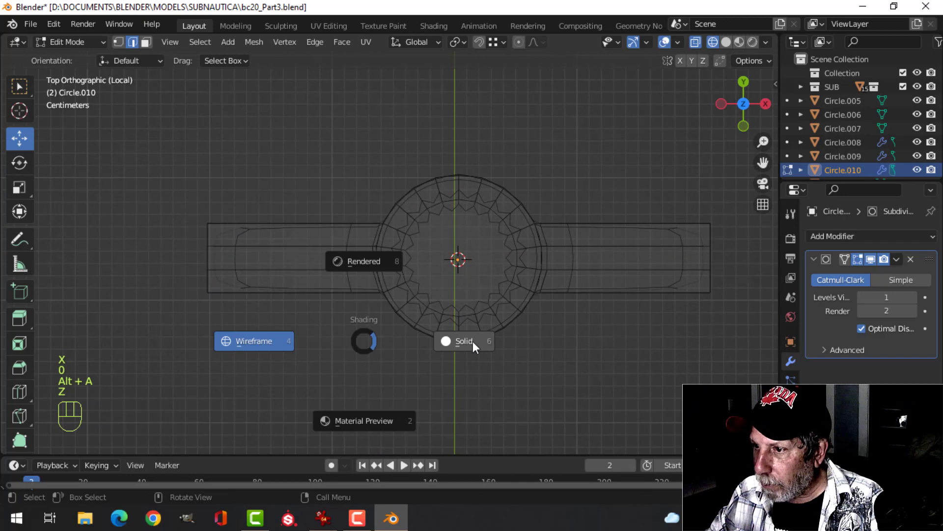
{"action": "left_click", "coordinate": [472, 341]}
{"action": "key", "text": "Tab"}
{"action": "middle_click_drag", "start_coordinate": [590, 336], "coordinate": [534, 305]}
Try to delete the +X arm's end faces using a box selection in the solid-shaded top view.
{"action": "key", "text": "Tab"}
{"action": "key", "text": "KP_7"}
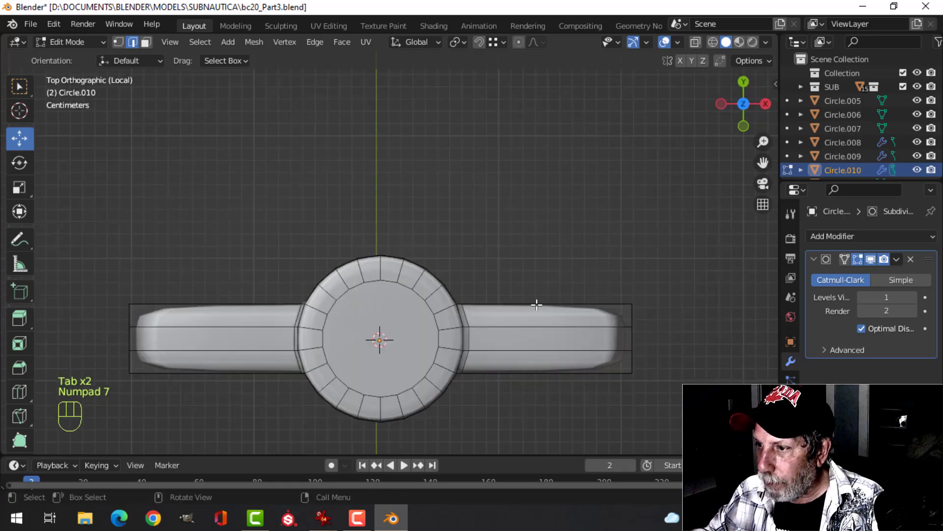
{"action": "key", "text": "b"}
{"action": "left_click_drag", "start_coordinate": [584, 244], "coordinate": [674, 382]}
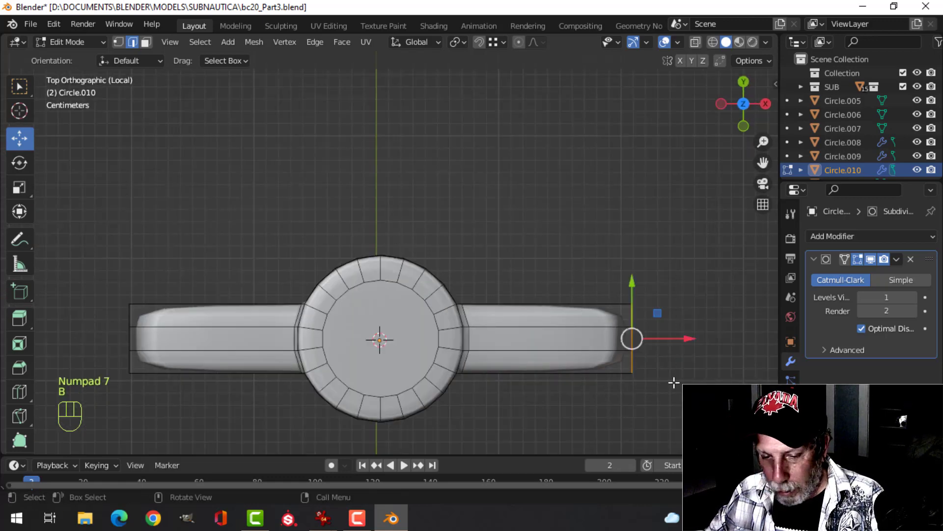
{"action": "key", "text": "x"}
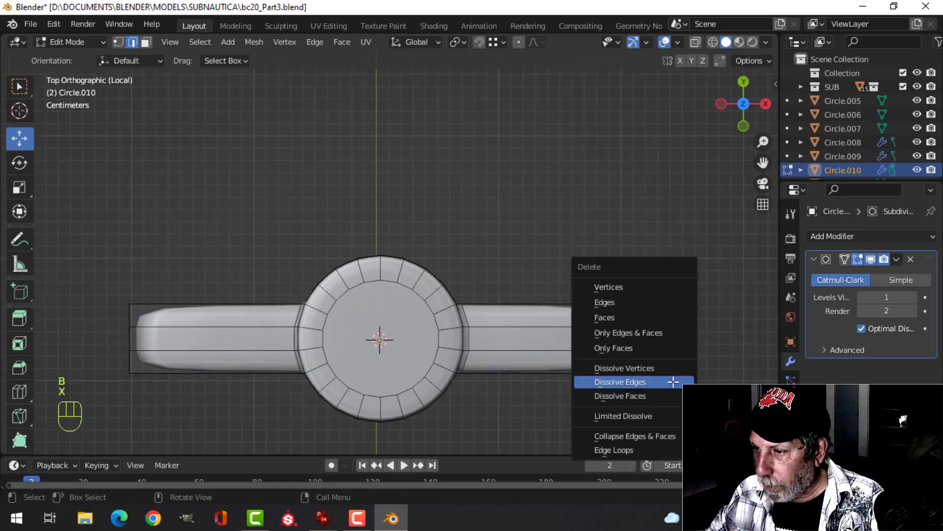
{"action": "left_click", "coordinate": [638, 317]}
{"action": "middle_click_drag", "start_coordinate": [687, 377], "coordinate": [670, 316]}
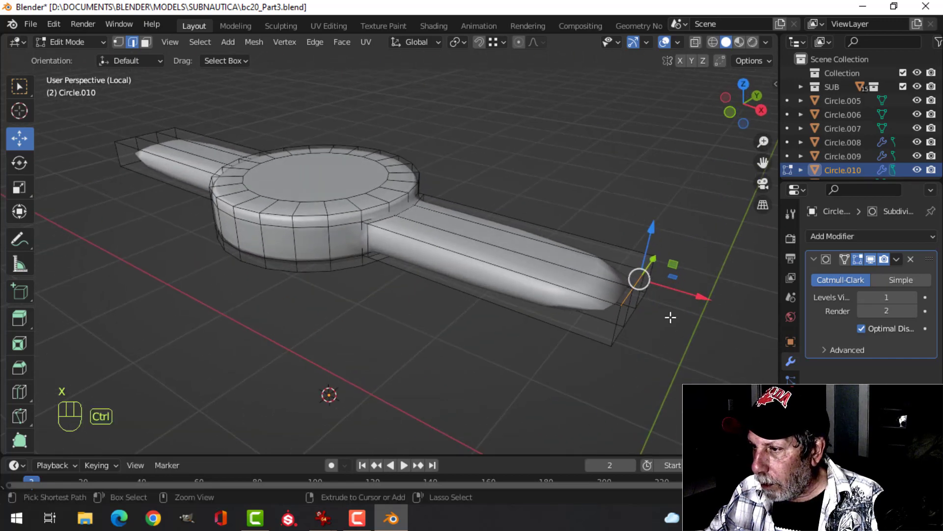
{"action": "key", "text": "ctrl+z"}
{"action": "key", "text": "ctrl+z"}
Delete the end faces of both arms, box-selecting each end in the wireframe top view.
{"action": "key", "text": "KP_7"}
{"action": "key", "text": "z"}
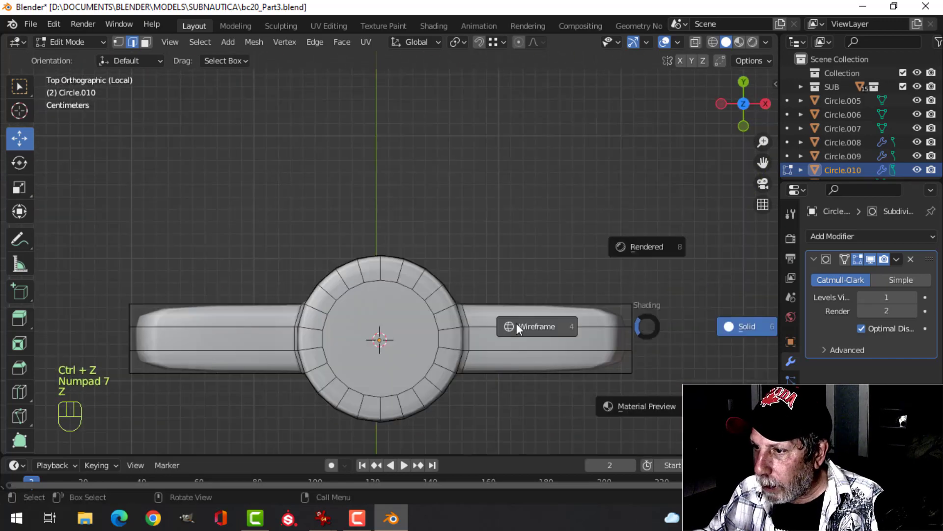
{"action": "left_click", "coordinate": [521, 323]}
{"action": "key", "text": "b"}
{"action": "left_click_drag", "start_coordinate": [599, 239], "coordinate": [684, 408]}
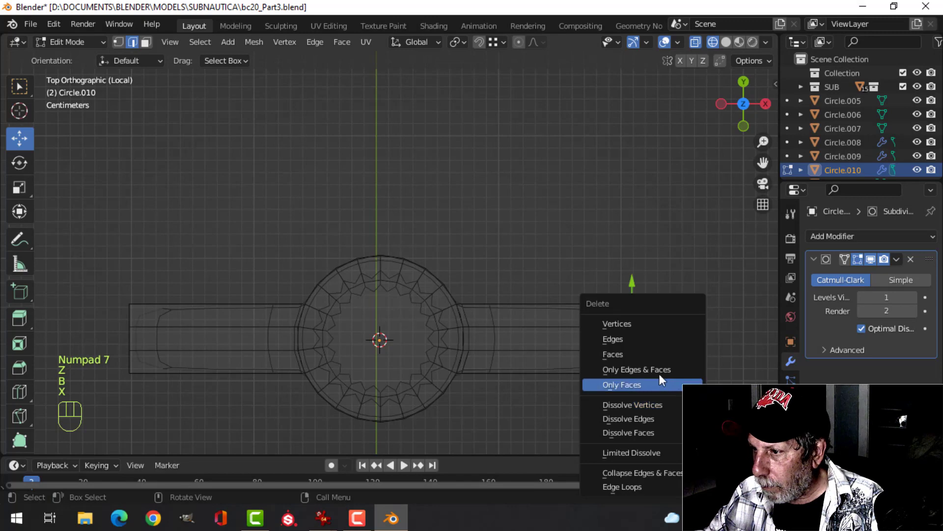
{"action": "left_click", "coordinate": [647, 356]}
{"action": "scroll", "coordinate": [541, 390], "scroll_direction": "down", "scroll_amount": 2}
{"action": "middle_click_drag", "start_coordinate": [377, 379], "coordinate": [417, 376], "text": "shift"}
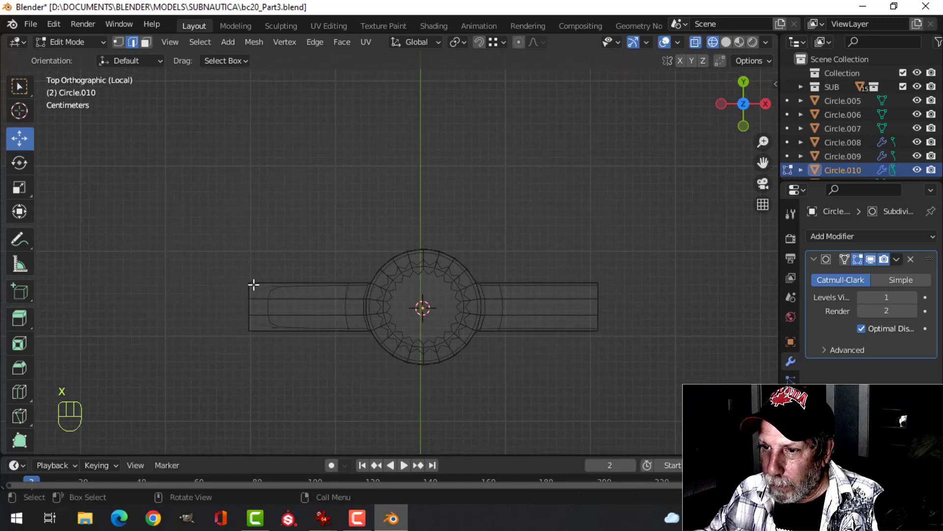
{"action": "key", "text": "b"}
{"action": "left_click_drag", "start_coordinate": [206, 234], "coordinate": [268, 380]}
{"action": "key", "text": "x"}
{"action": "left_click", "coordinate": [216, 354]}
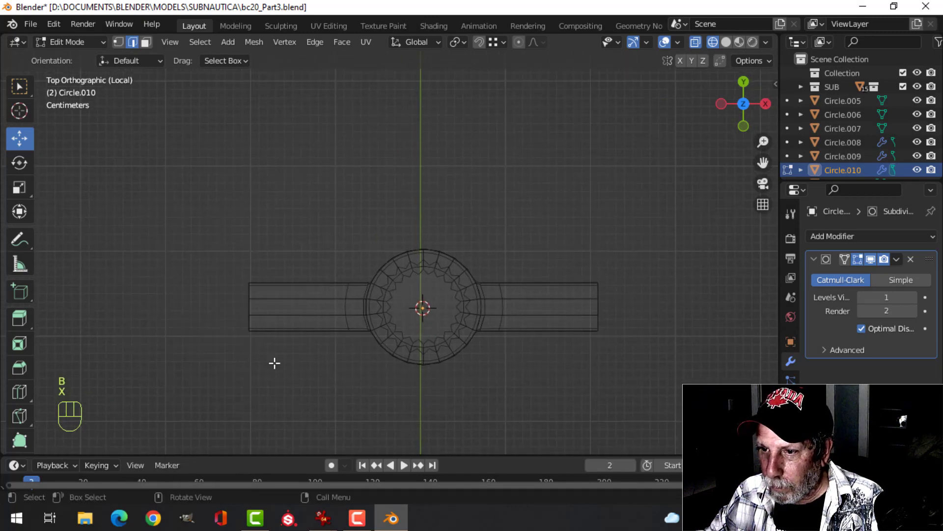
Switch the open-ended handle back to solid shading in Object Mode and exit local view.
{"action": "middle_click_drag", "start_coordinate": [562, 386], "coordinate": [525, 330]}
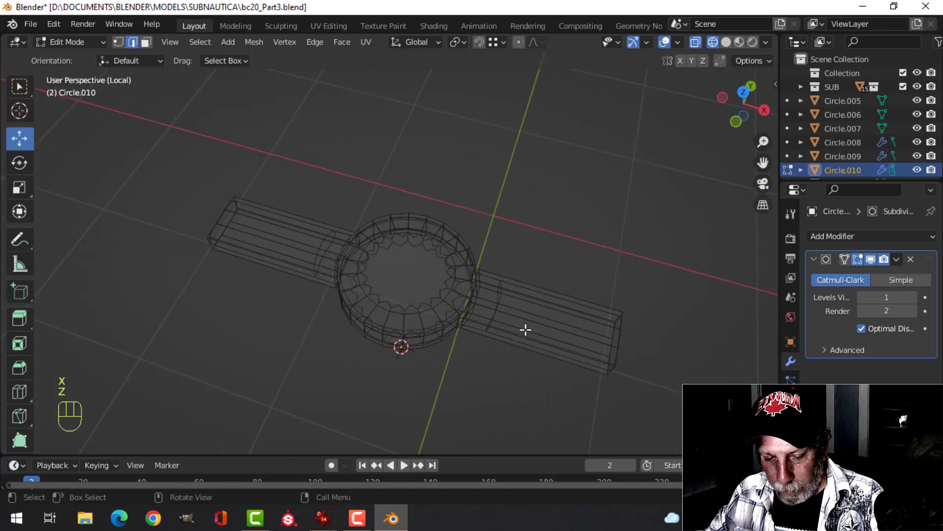
{"action": "key", "text": "z"}
{"action": "left_click", "coordinate": [623, 328]}
{"action": "key", "text": "Tab"}
{"action": "key", "text": "alt+a"}
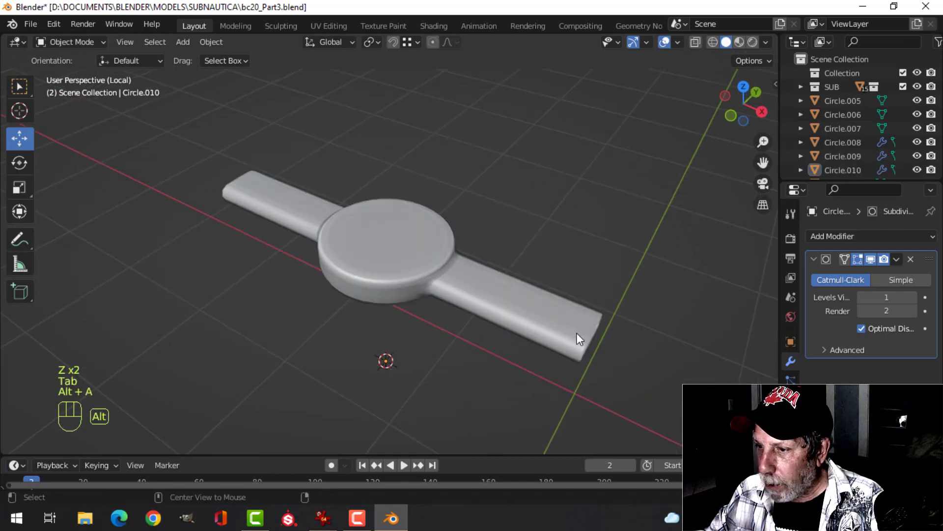
{"action": "key", "text": "slash"}
Duplicate the outer lower edge loop of the rounded hatch and raise the copy about 0.106 m along Z.
{"action": "middle_click_drag", "start_coordinate": [553, 329], "coordinate": [459, 237]}
{"action": "left_click", "coordinate": [494, 308]}
{"action": "key", "text": "Tab"}
{"action": "key", "text": "alt+a"}
{"action": "scroll", "coordinate": [484, 279], "scroll_direction": "down", "scroll_amount": 3}
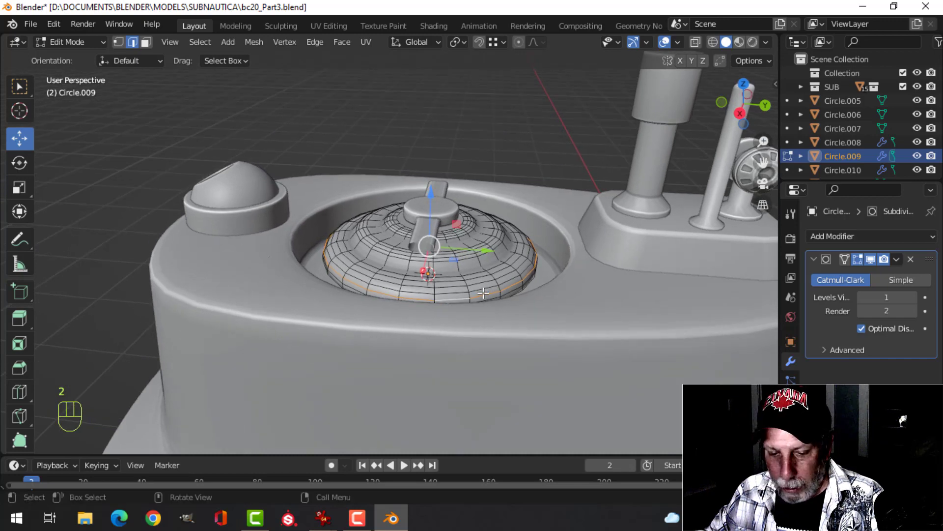
{"action": "key", "text": "shift+d"}
{"action": "left_click_drag", "start_coordinate": [438, 198], "coordinate": [433, 150]}
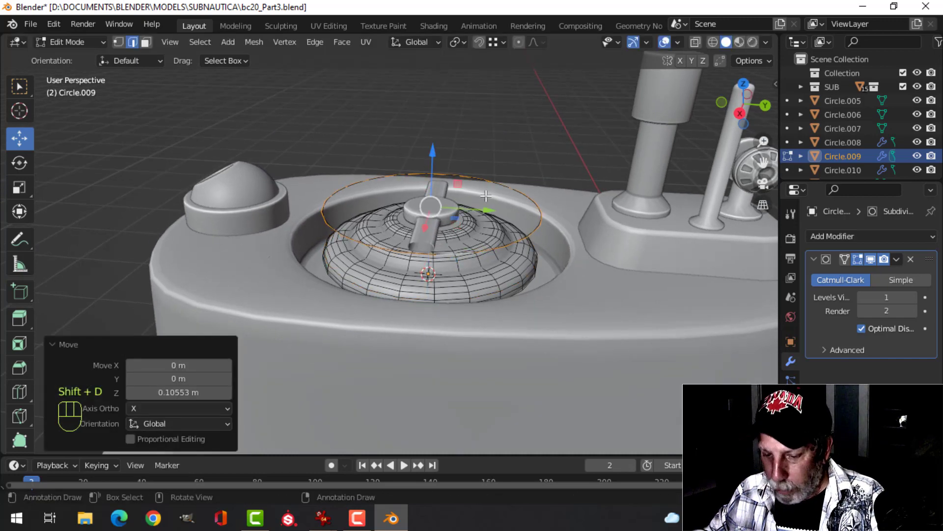
Separate the duplicated edge loop into its own object and open it for editing.
{"action": "key", "text": "p"}
{"action": "left_click", "coordinate": [484, 199]}
{"action": "key", "text": "Tab"}
{"action": "key", "text": "Tab"}
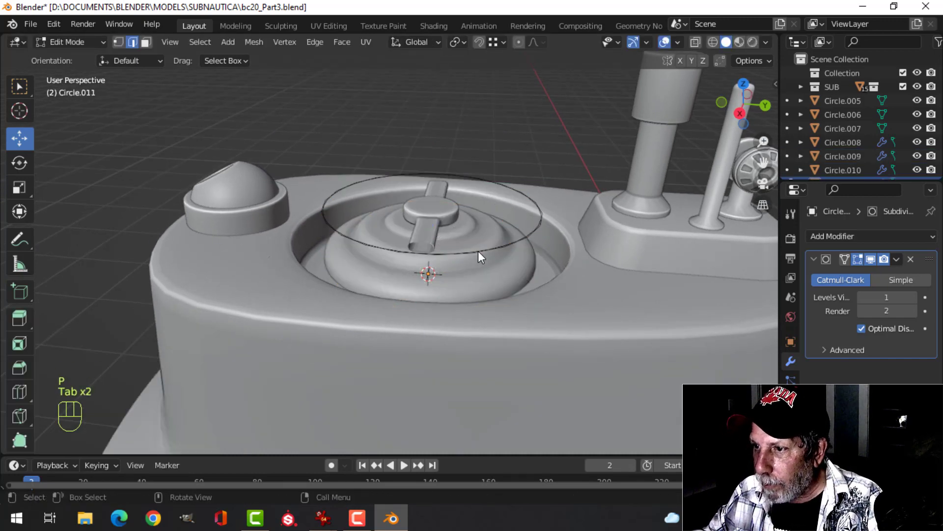
Extrude the whole ring downward by about 0.027 m to form a narrow vertical band.
{"action": "key", "text": "a"}
{"action": "key", "text": "e"}
{"action": "right_click", "coordinate": [435, 206]}
{"action": "left_click_drag", "start_coordinate": [432, 162], "coordinate": [431, 167]}
Scale the ring band down to about 0.85 in the top view so it fits around the arm ends.
{"action": "middle_click_drag", "start_coordinate": [432, 169], "coordinate": [500, 274]}
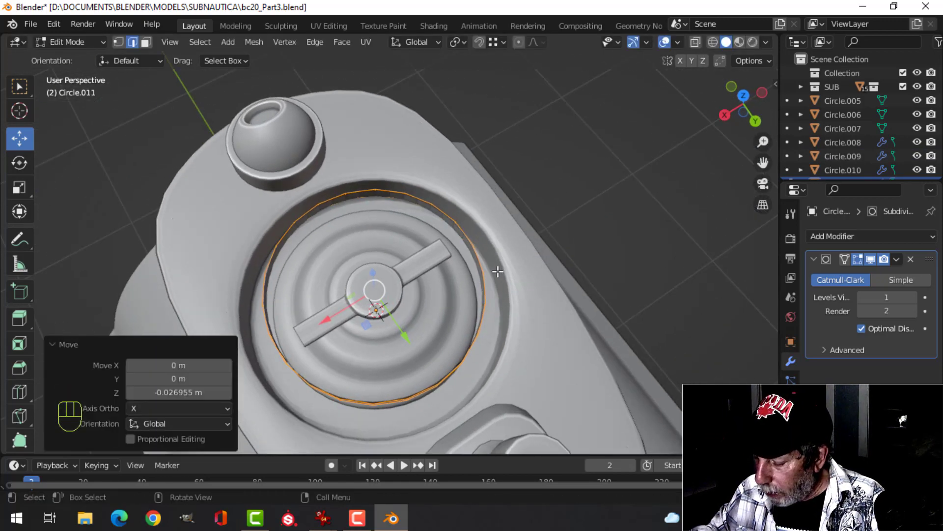
{"action": "key", "text": "KP_7"}
{"action": "key", "text": "s"}
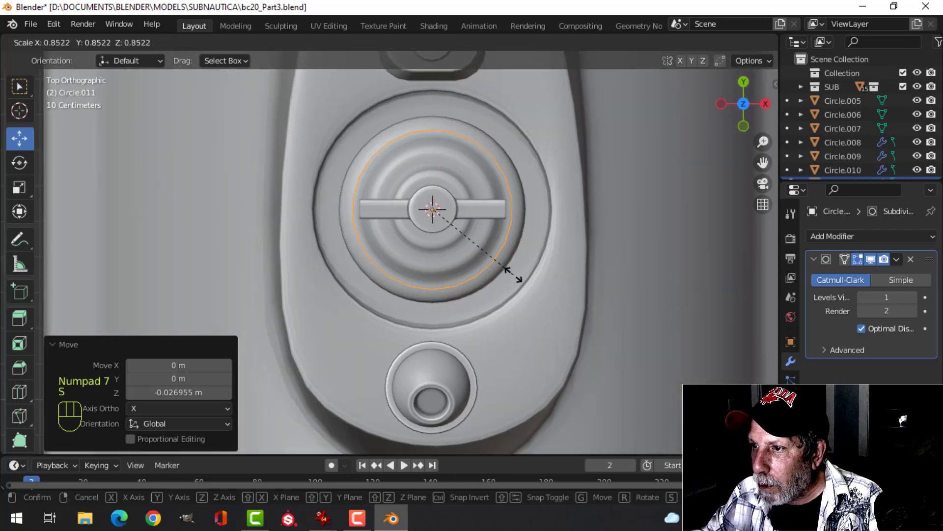
{"action": "left_click", "coordinate": [512, 272]}
Extrude the band in place and offset it with Shrink/Fatten by 0.0375 m to give the ring thickness.
{"action": "middle_click_drag", "start_coordinate": [526, 273], "coordinate": [552, 259]}
{"action": "key", "text": "e"}
{"action": "right_click", "coordinate": [556, 259]}
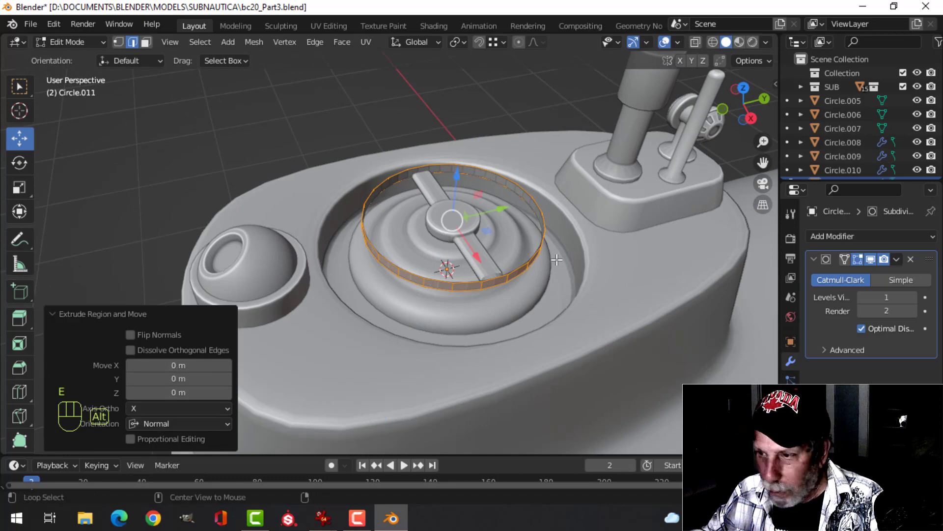
{"action": "key", "text": "alt+s"}
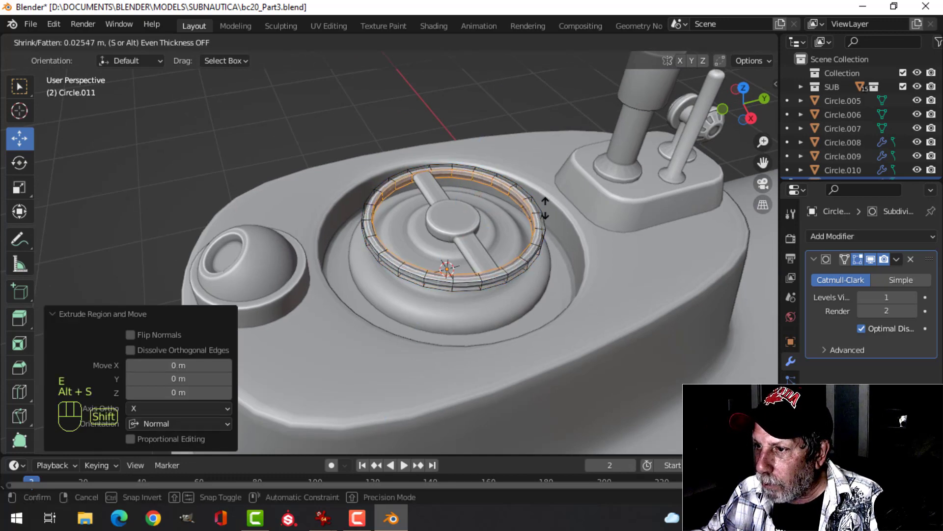
{"action": "left_click", "coordinate": [532, 184]}
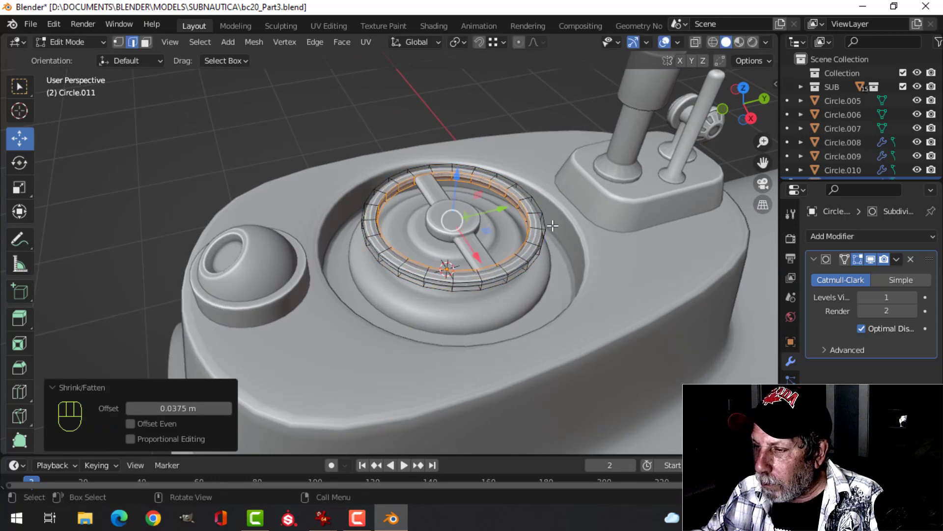
Return to Object Mode, apply smooth shading to the ring, and deselect it.
{"action": "scroll", "coordinate": [553, 226], "scroll_direction": "up", "scroll_amount": 2}
{"action": "key", "text": "alt+a"}
{"action": "key", "text": "Tab"}
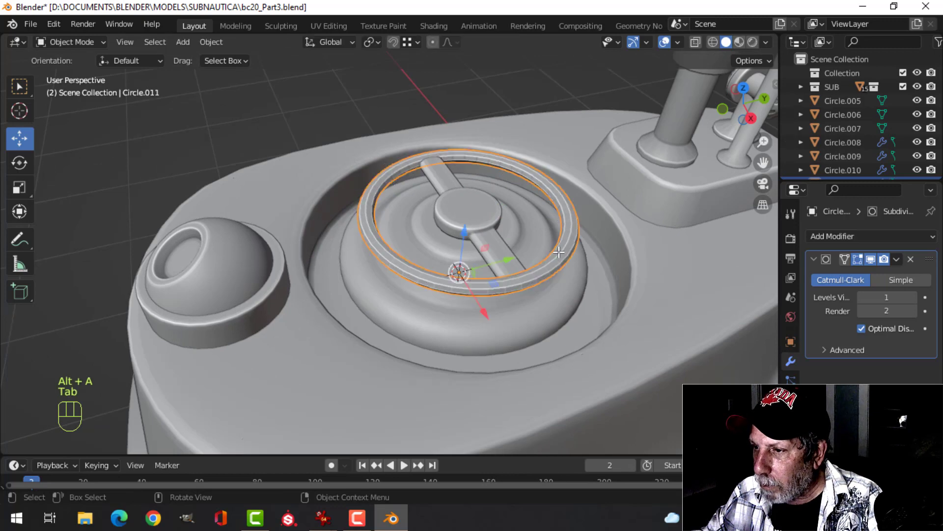
{"action": "right_click", "coordinate": [528, 272]}
{"action": "left_click", "coordinate": [507, 258]}
{"action": "key", "text": "alt+a"}
Scale the whole ring by about 1.33 along Z and lower it slightly to align with the arms.
{"action": "middle_click_drag", "start_coordinate": [565, 249], "coordinate": [499, 246]}
{"action": "key", "text": "Tab"}
{"action": "key", "text": "a"}
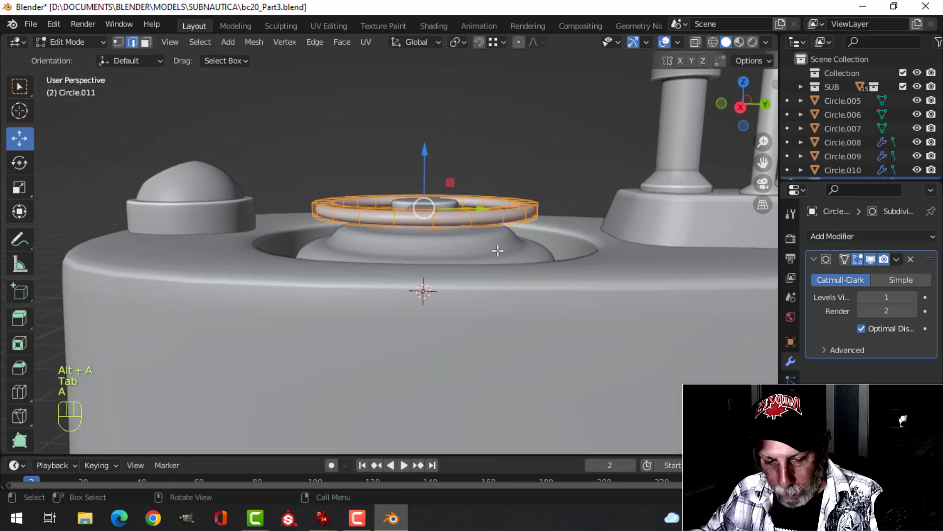
{"action": "key", "text": "s"}
{"action": "key", "text": "z"}
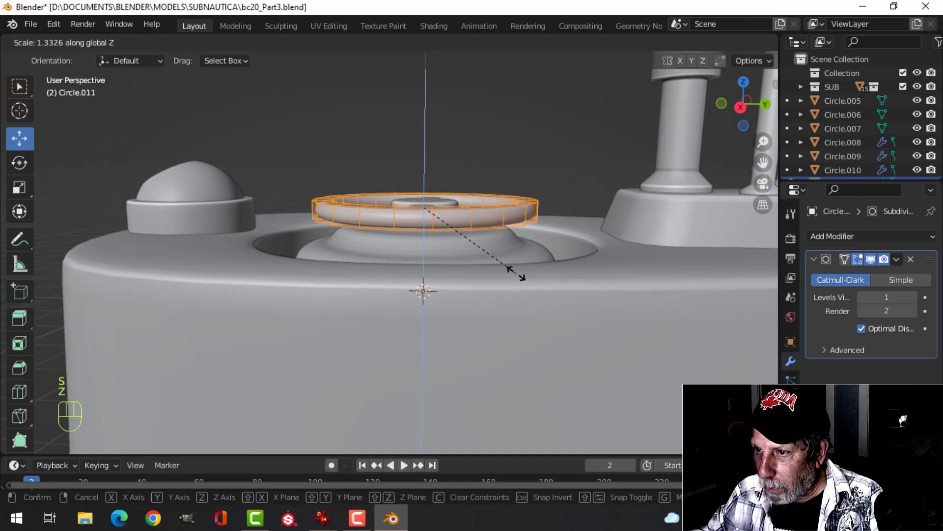
{"action": "left_click", "coordinate": [516, 273]}
{"action": "left_click_drag", "start_coordinate": [435, 165], "coordinate": [428, 167]}
Leave editing of the ring and select only the cap with its two arms.
{"action": "key", "text": "Tab"}
{"action": "middle_click_drag", "start_coordinate": [428, 167], "coordinate": [361, 260]}
{"action": "key", "text": "alt+a"}
{"action": "left_click", "coordinate": [373, 247], "text": "shift"}
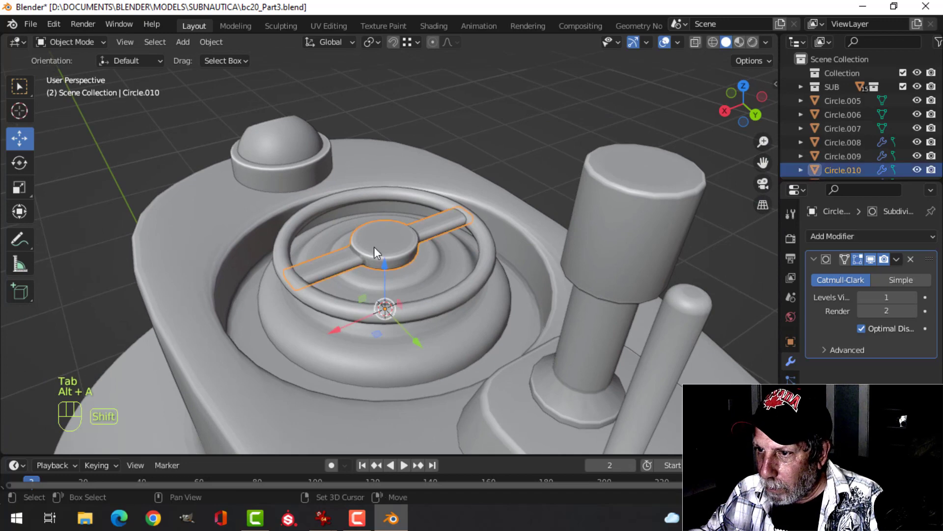
{"action": "left_click", "coordinate": [382, 220], "text": "shift"}
{"action": "key", "text": "alt+a"}
{"action": "left_click", "coordinate": [388, 241]}
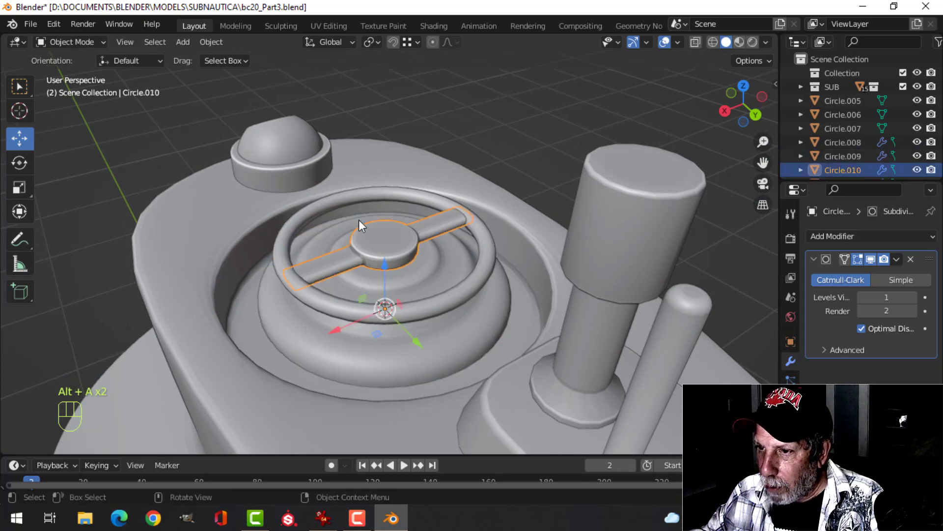
Add the ring to the selected cap and arms, lower the whole handle slightly along Z, and deselect it.
{"action": "left_click", "coordinate": [358, 220], "text": "shift"}
{"action": "middle_click_drag", "start_coordinate": [411, 229], "coordinate": [419, 237]}
{"action": "left_click_drag", "start_coordinate": [392, 250], "coordinate": [390, 266]}
{"action": "key", "text": "alt+a"}
Isolate the rounded hatch lid in local view and dissolve the edge loop in the groove around its middle step.
{"action": "scroll", "coordinate": [484, 282], "scroll_direction": "up", "scroll_amount": 4}
{"action": "mouse_move", "coordinate": [499, 286]}
{"action": "middle_mouse_down"}
{"action": "mouse_move", "coordinate": [494, 253]}
{"action": "mouse_move", "coordinate": [462, 270]}
{"action": "mouse_move", "coordinate": [482, 269]}
{"action": "middle_mouse_up"}
{"action": "left_click", "coordinate": [482, 270]}
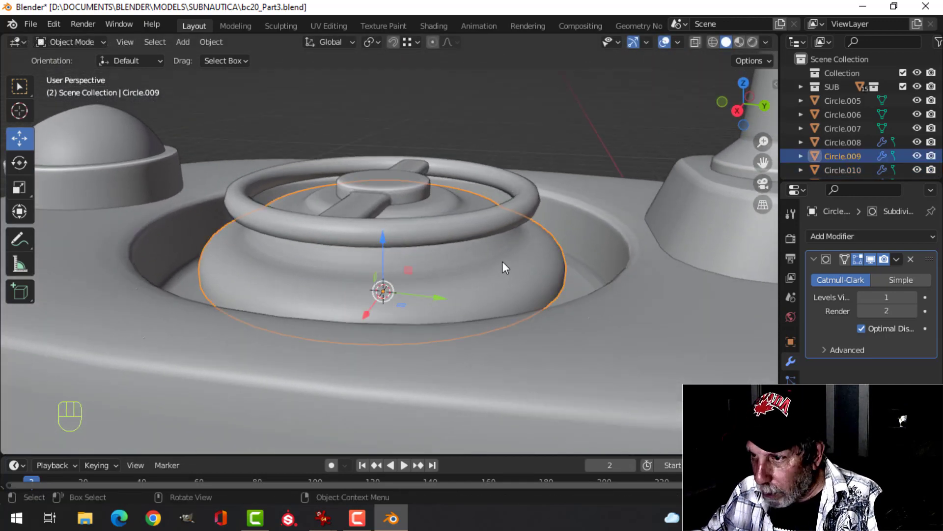
{"action": "key", "text": "slash"}
{"action": "key", "text": "Tab"}
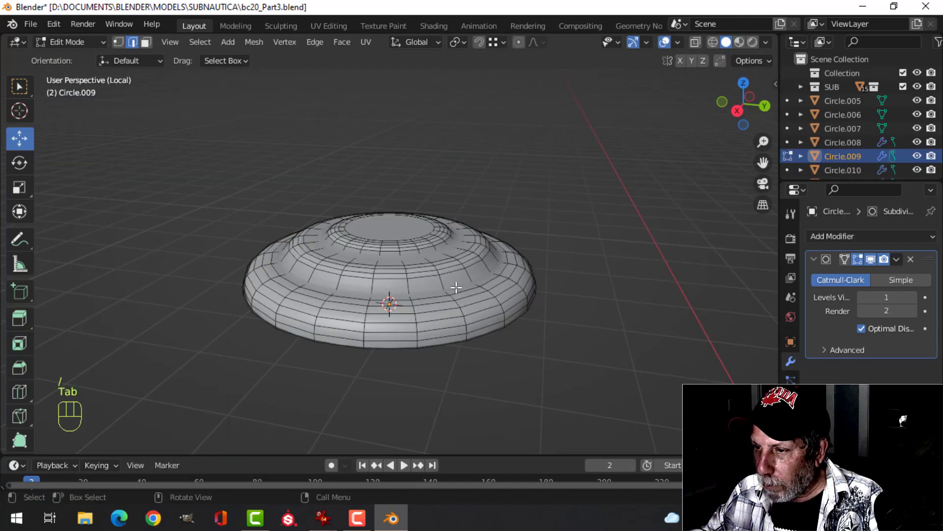
{"action": "key", "text": "alt+a"}
{"action": "middle_click_drag", "start_coordinate": [489, 307], "coordinate": [511, 312]}
{"action": "scroll", "coordinate": [511, 312], "scroll_direction": "up", "scroll_amount": 4}
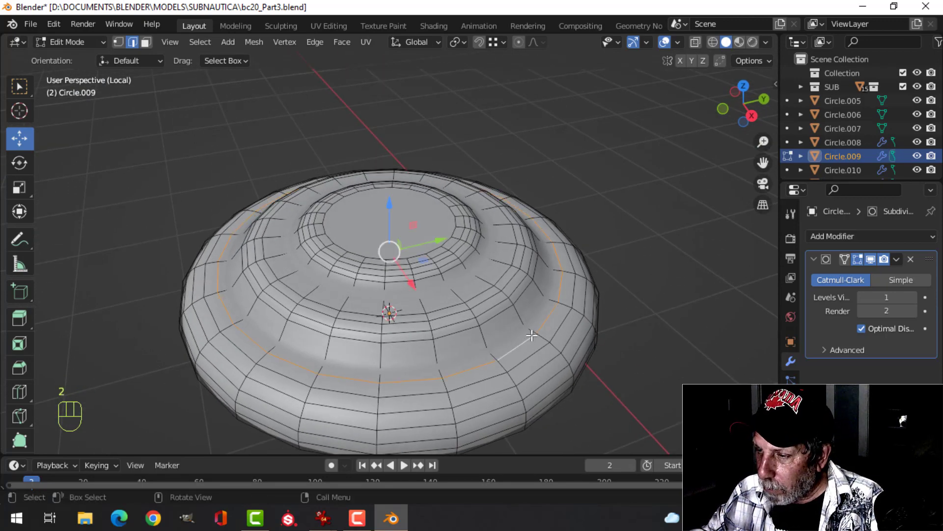
{"action": "key", "text": "x"}
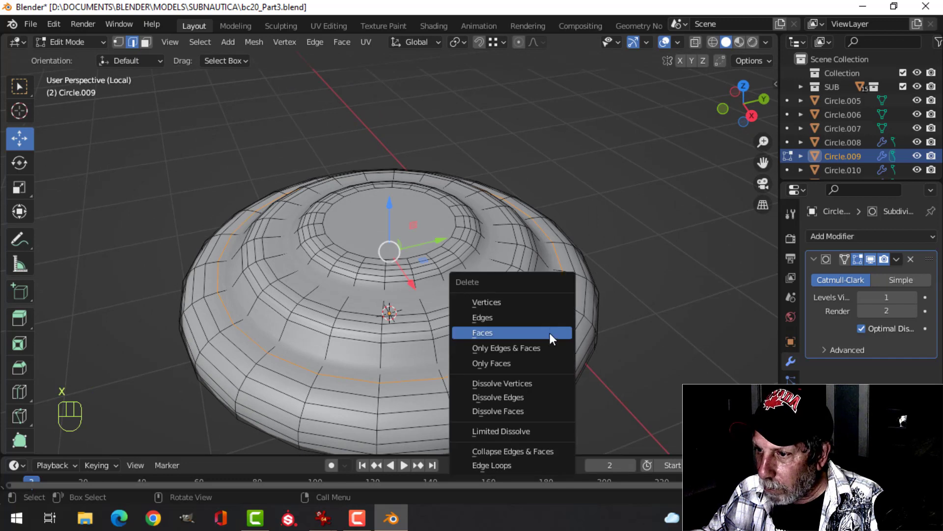
{"action": "left_click", "coordinate": [518, 398]}
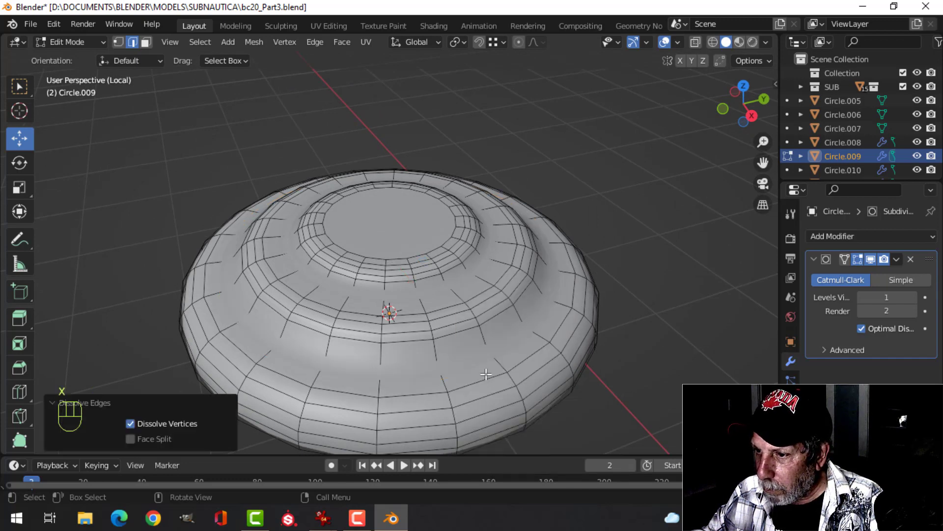
Scale the lid's two middle-step edge loops by 1.073 in X and Y, and the loop just inside them by about 1.04.
{"action": "left_click", "coordinate": [465, 355], "text": "alt+shift"}
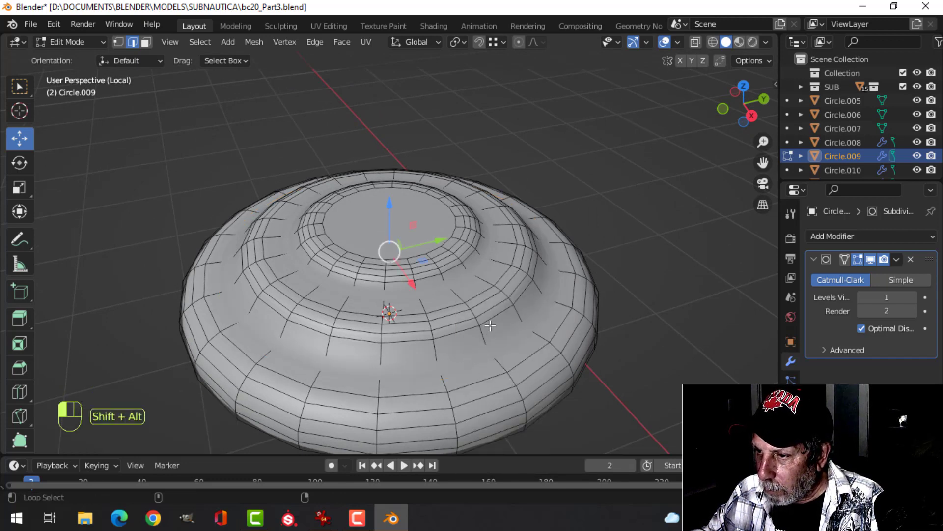
{"action": "key", "text": "s"}
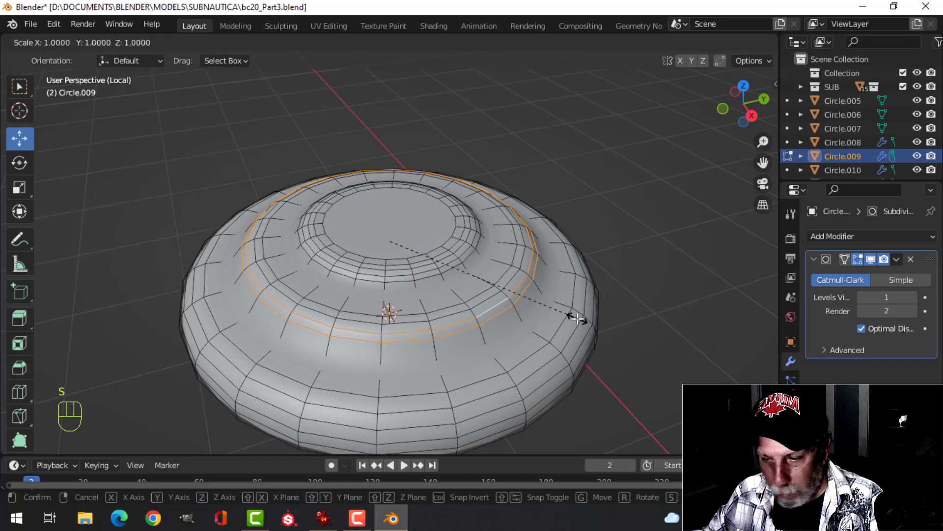
{"action": "key", "text": "shift+z"}
{"action": "left_click", "coordinate": [580, 322]}
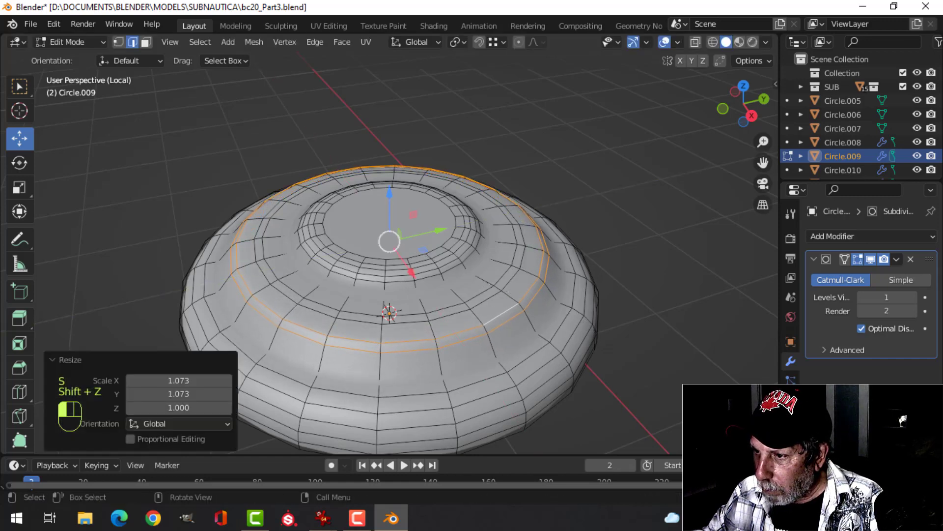
{"action": "key", "text": "alt+a"}
{"action": "left_click", "coordinate": [512, 283], "text": "alt+shift"}
{"action": "key", "text": "s"}
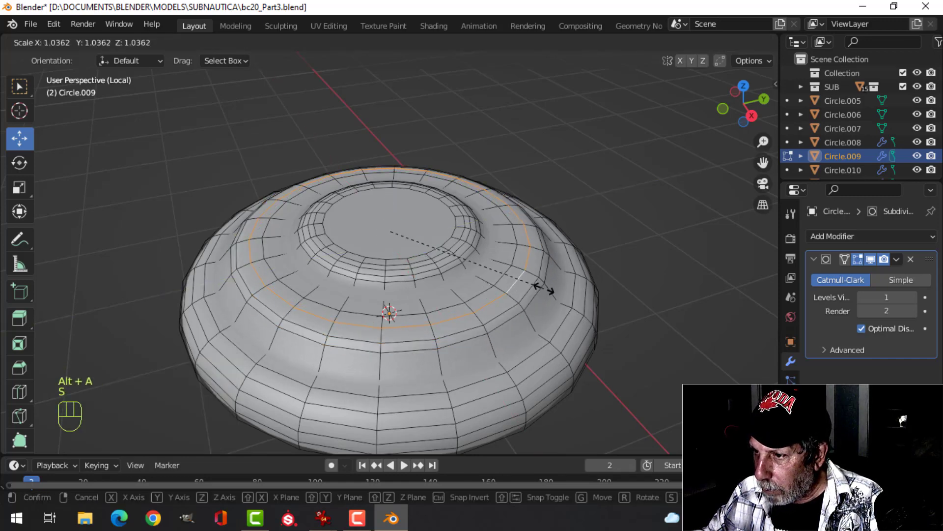
{"action": "left_click", "coordinate": [544, 289]}
Return to Object Mode, deselect the lid, and leave local view.
{"action": "key", "text": "Tab"}
{"action": "scroll", "coordinate": [515, 309], "scroll_direction": "down", "scroll_amount": 3}
{"action": "key", "text": "alt+a"}
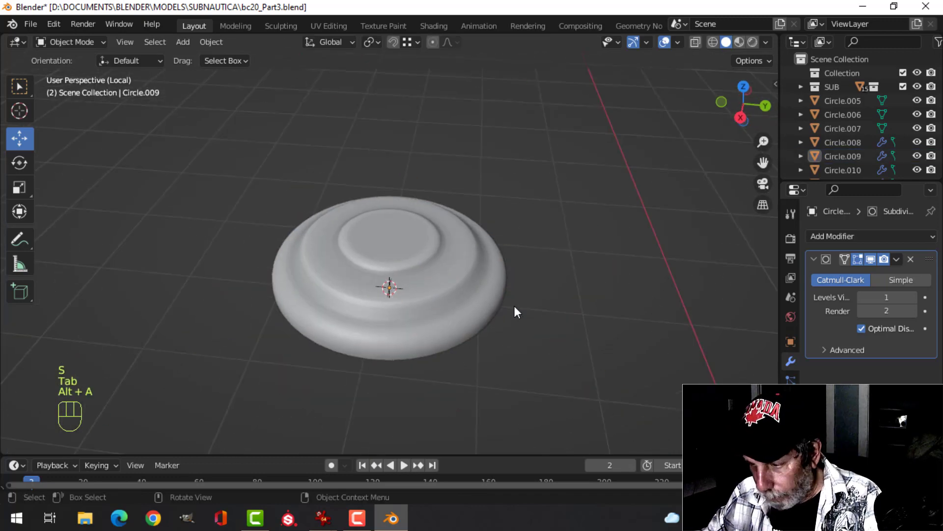
{"action": "key", "text": "slash"}
{"action": "middle_click_drag", "start_coordinate": [514, 300], "coordinate": [485, 285]}
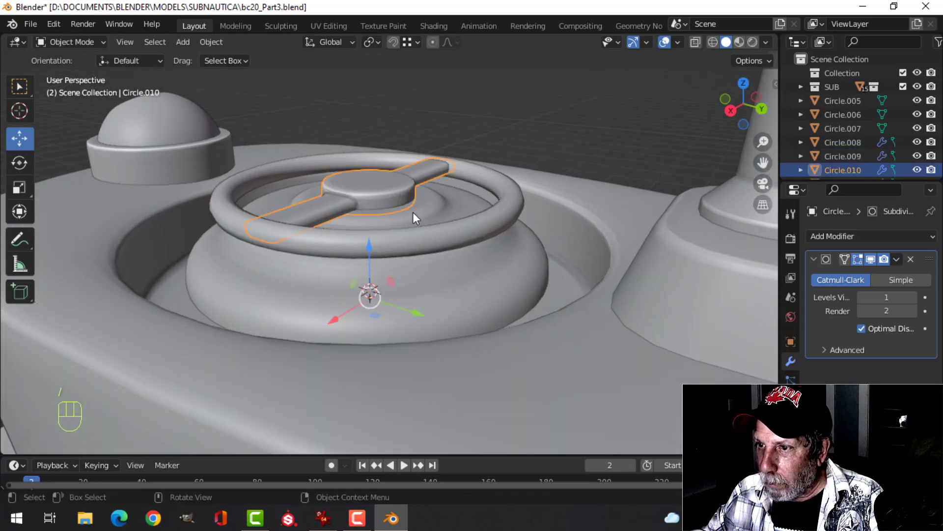
Flatten the whole mesh of the cap and its two arms by scaling it down along Z.
{"action": "middle_click_drag", "start_coordinate": [413, 212], "coordinate": [411, 234]}
{"action": "key", "text": "alt+a"}
{"action": "scroll", "coordinate": [432, 244], "scroll_direction": "up", "scroll_amount": 4}
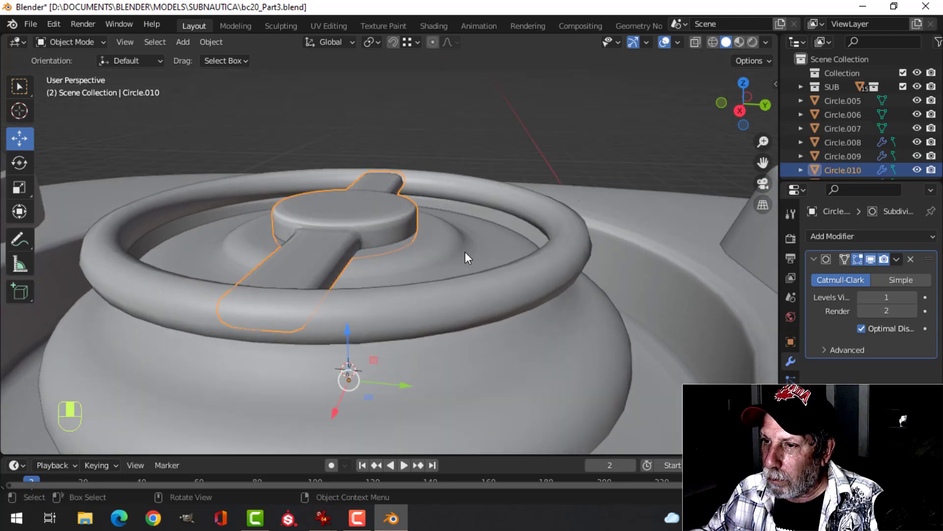
{"action": "key", "text": "Tab"}
{"action": "key", "text": "a"}
{"action": "key", "text": "s"}
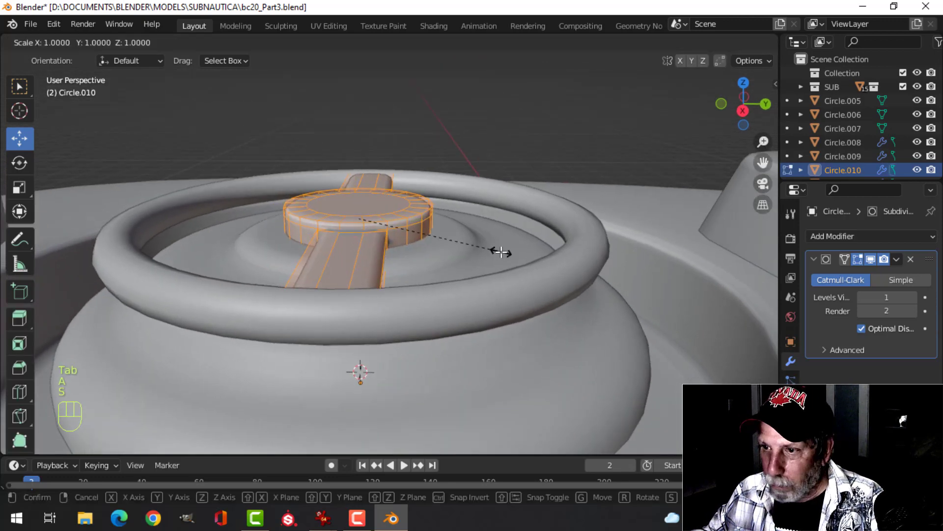
{"action": "left_click", "coordinate": [426, 238]}
Try a slight vertical shift of the flattened cap and arms.
{"action": "left_click_drag", "start_coordinate": [361, 170], "coordinate": [358, 172]}
{"action": "key", "text": "Tab"}
{"action": "middle_click_drag", "start_coordinate": [374, 230], "coordinate": [449, 250]}
{"action": "key", "text": "alt+a"}
{"action": "key", "text": "ctrl+z"}
{"action": "key", "text": "ctrl+z"}
{"action": "key", "text": "ctrl+z"}
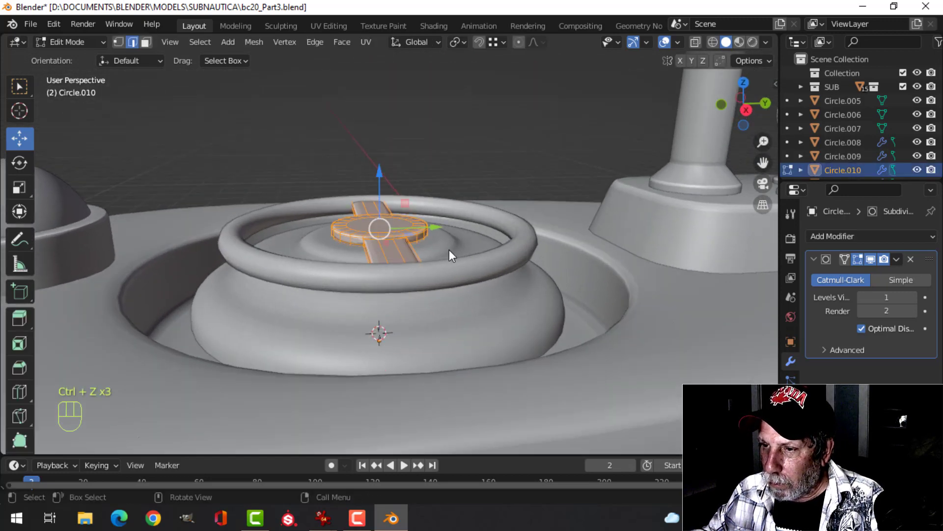
Return to Object Mode and isolate the hatch lid, ring and cap with its arms in local view.
{"action": "key", "text": "alt+a"}
{"action": "key", "text": "Tab"}
{"action": "key", "text": "alt+a"}
{"action": "middle_click_drag", "start_coordinate": [483, 245], "coordinate": [481, 333]}
{"action": "left_click", "coordinate": [399, 253], "text": "shift"}
{"action": "left_click", "coordinate": [399, 253], "text": "shift"}
{"action": "left_click", "coordinate": [448, 304], "text": "shift"}
{"action": "key", "text": "KP_Divide"}
{"action": "key", "text": "alt+a"}
{"action": "scroll", "coordinate": [462, 284], "scroll_direction": "up", "scroll_amount": 3}
Scale the whole mesh of the cap and its arms by 2.019 along Z, and return to Object Mode.
{"action": "left_click", "coordinate": [523, 294]}
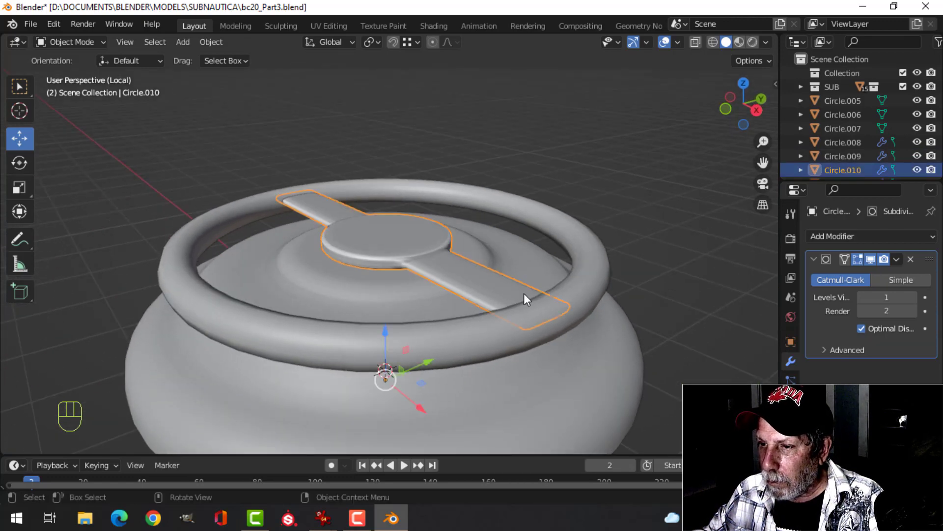
{"action": "key", "text": "Tab"}
{"action": "key", "text": "a"}
{"action": "key", "text": "s"}
{"action": "key", "text": "z"}
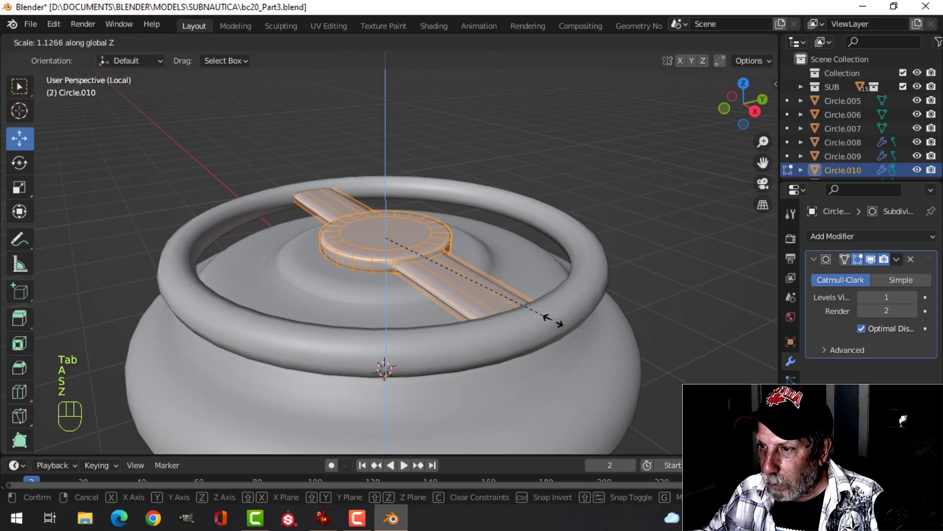
{"action": "left_click", "coordinate": [642, 400]}
{"action": "scroll", "coordinate": [494, 277], "scroll_direction": "down", "scroll_amount": 3}
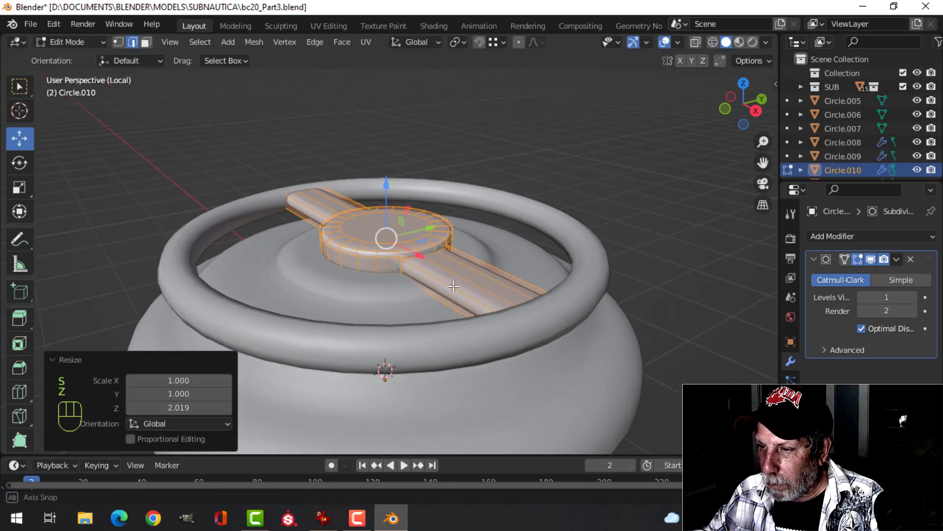
{"action": "key", "text": "Tab"}
{"action": "key", "text": "alt+a"}
Scale the circular face on top of the cap to 0.892.
{"action": "middle_click_drag", "start_coordinate": [510, 270], "coordinate": [365, 290]}
{"action": "scroll", "coordinate": [375, 280], "scroll_direction": "up", "scroll_amount": 4}
{"action": "key", "text": "Tab"}
{"action": "scroll", "coordinate": [378, 286], "scroll_direction": "up", "scroll_amount": 2}
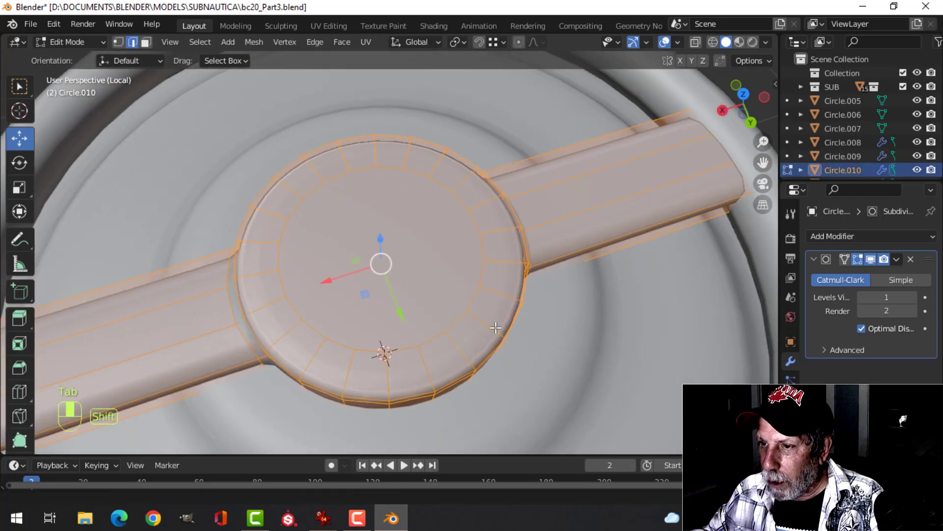
{"action": "key", "text": "alt+a"}
{"action": "scroll", "coordinate": [472, 314], "scroll_direction": "up", "scroll_amount": 2}
{"action": "key", "text": "3"}
{"action": "left_click", "coordinate": [455, 309]}
{"action": "scroll", "coordinate": [457, 309], "scroll_direction": "down", "scroll_amount": 4}
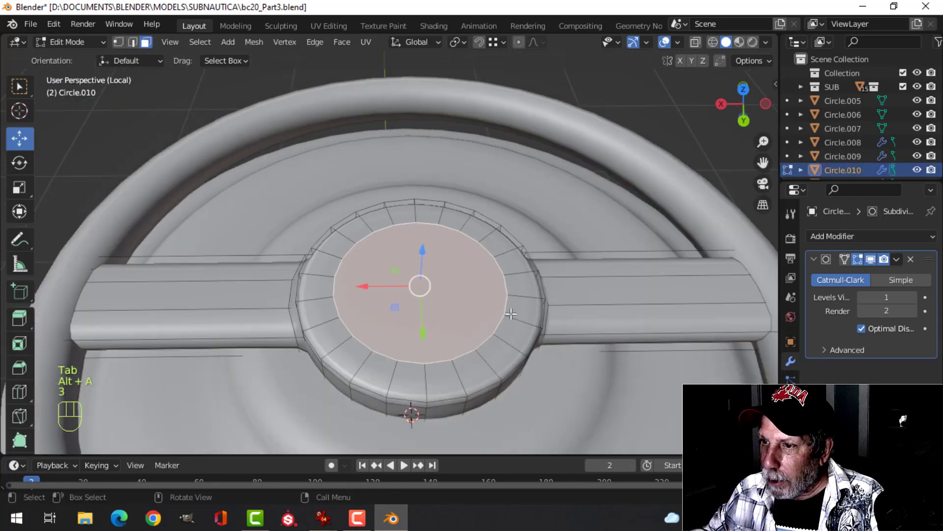
{"action": "mouse_move", "coordinate": [496, 313]}
{"action": "middle_mouse_down"}
{"action": "mouse_move", "coordinate": [473, 301]}
{"action": "mouse_move", "coordinate": [493, 298]}
{"action": "middle_mouse_up"}
{"action": "key", "text": "s"}
{"action": "left_click", "coordinate": [483, 295]}
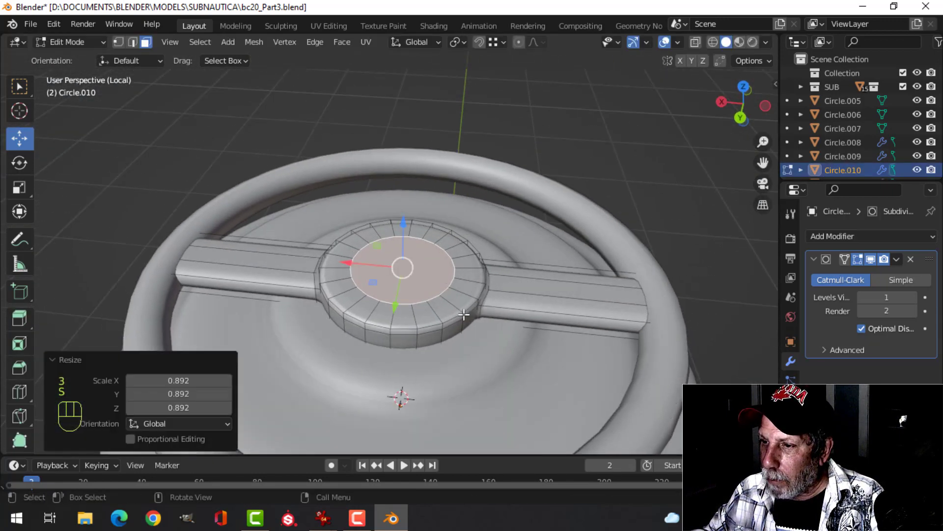
Add an edge loop on the cap's top close to its outer rim, and return to Object Mode.
{"action": "scroll", "coordinate": [486, 290], "scroll_direction": "up", "scroll_amount": 2}
{"action": "key", "text": "alt+a"}
{"action": "key", "text": "ctrl+r"}
{"action": "left_click", "coordinate": [509, 280]}
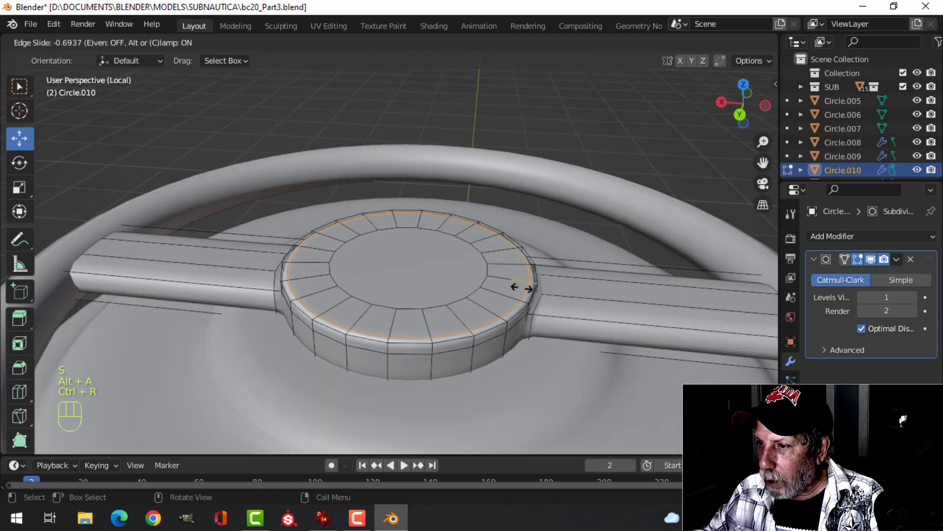
{"action": "left_click", "coordinate": [522, 288]}
{"action": "key", "text": "Tab"}
{"action": "scroll", "coordinate": [443, 297], "scroll_direction": "down", "scroll_amount": 4}
{"action": "key", "text": "alt+a"}
Duplicate the circular face on top of the cap, raising the copy slightly along Z and scaling it down.
{"action": "middle_click_drag", "start_coordinate": [442, 297], "coordinate": [388, 329]}
{"action": "scroll", "coordinate": [414, 299], "scroll_direction": "up", "scroll_amount": 3}
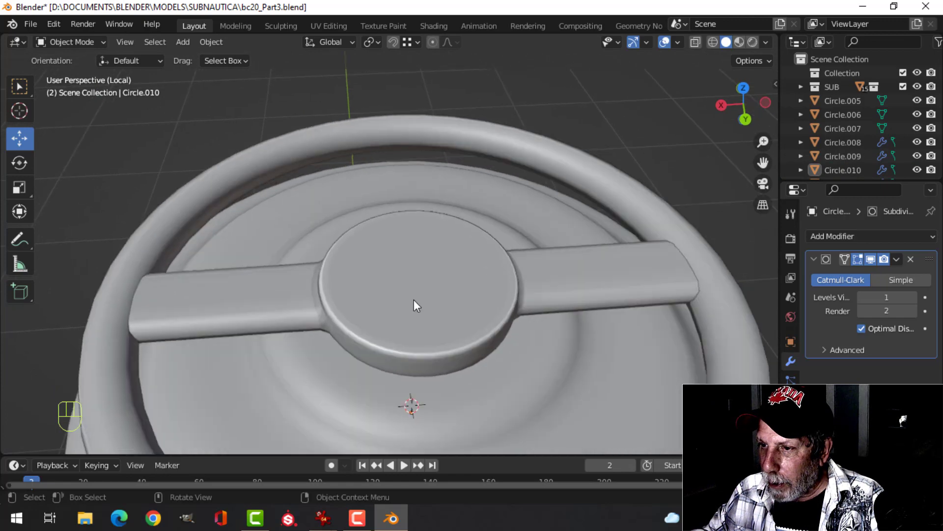
{"action": "left_click", "coordinate": [414, 300]}
{"action": "key", "text": "Tab"}
{"action": "key", "text": "alt+a"}
{"action": "key", "text": "3"}
{"action": "left_click", "coordinate": [407, 334], "text": "shift"}
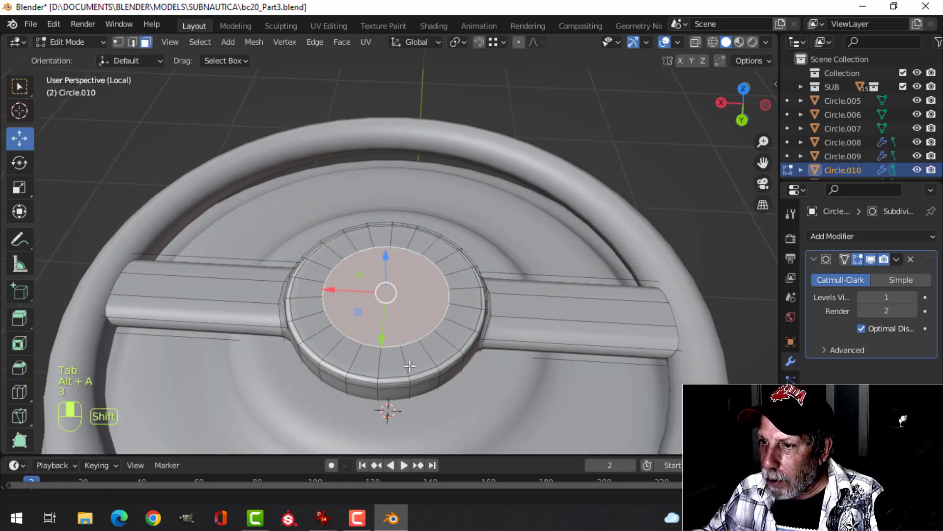
{"action": "middle_click_drag", "start_coordinate": [410, 366], "coordinate": [395, 270]}
{"action": "key", "text": "shift+d"}
{"action": "right_click", "coordinate": [395, 270]}
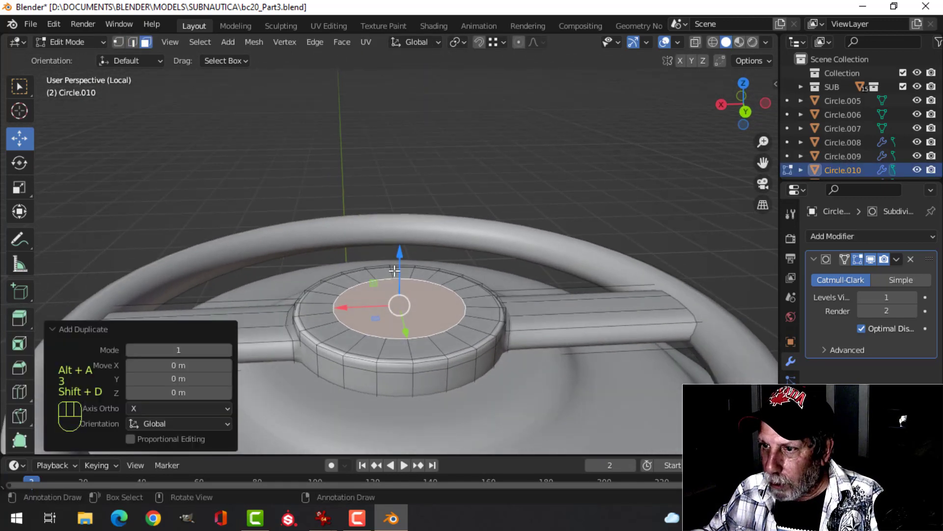
{"action": "left_click_drag", "start_coordinate": [401, 255], "coordinate": [401, 246]}
{"action": "key", "text": "s"}
{"action": "left_click", "coordinate": [458, 277]}
Extrude the copied disc upward, and extrude its top again in place scaled to 0.709.
{"action": "middle_click_drag", "start_coordinate": [458, 276], "coordinate": [468, 315], "text": "shift"}
{"action": "key", "text": "e"}
{"action": "right_click", "coordinate": [468, 315]}
{"action": "left_click_drag", "start_coordinate": [426, 284], "coordinate": [427, 261]}
{"action": "key", "text": "e"}
{"action": "right_click", "coordinate": [534, 296]}
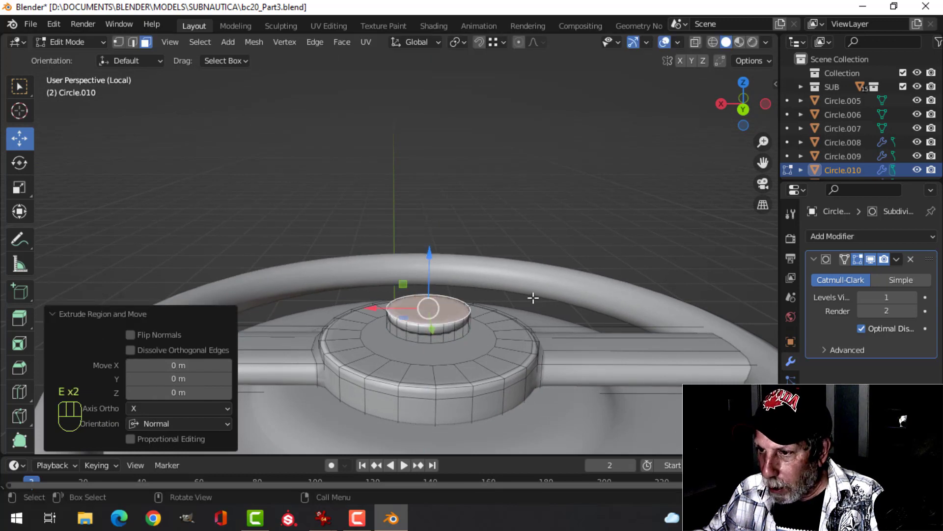
{"action": "key", "text": "s"}
{"action": "left_click", "coordinate": [479, 305]}
Extrude the inner face about 0.0067 m up along Z, and extrude it again in place scaled to 0.756.
{"action": "middle_click_drag", "start_coordinate": [508, 350], "coordinate": [503, 348]}
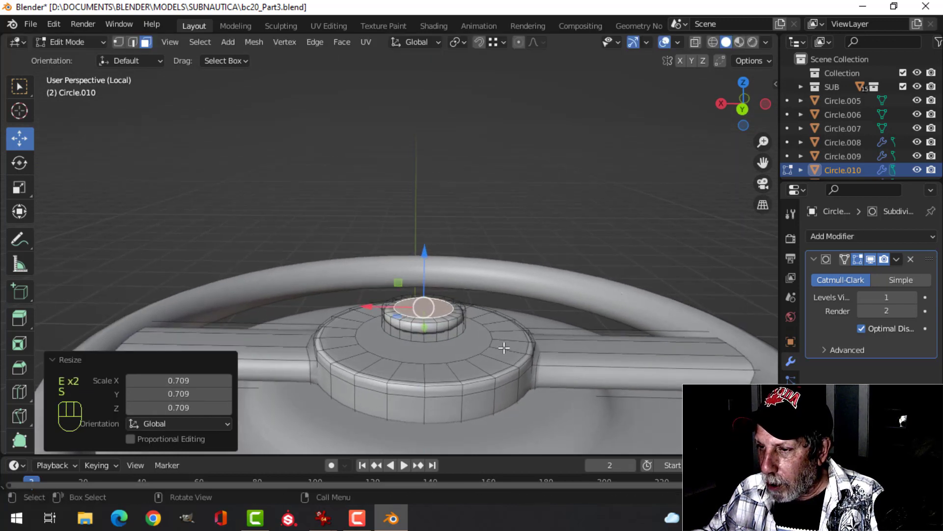
{"action": "key", "text": "e"}
{"action": "right_click", "coordinate": [501, 346]}
{"action": "left_click_drag", "start_coordinate": [425, 271], "coordinate": [425, 257]}
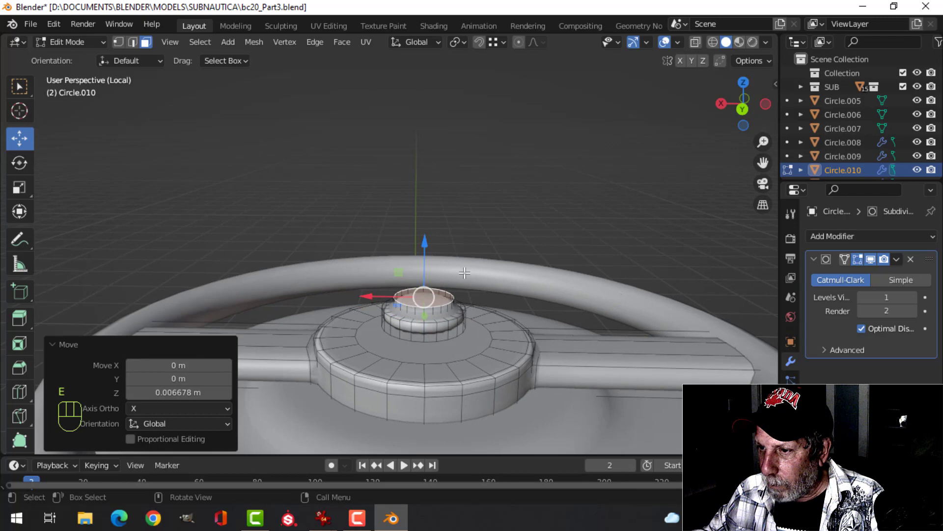
{"action": "key", "text": "e"}
{"action": "right_click", "coordinate": [516, 291]}
{"action": "key", "text": "s"}
{"action": "left_click", "coordinate": [488, 294]}
Delete the bottom face of the small stepped knob above the cap.
{"action": "scroll", "coordinate": [486, 320], "scroll_direction": "up", "scroll_amount": 3}
{"action": "middle_click_drag", "start_coordinate": [486, 320], "coordinate": [476, 297]}
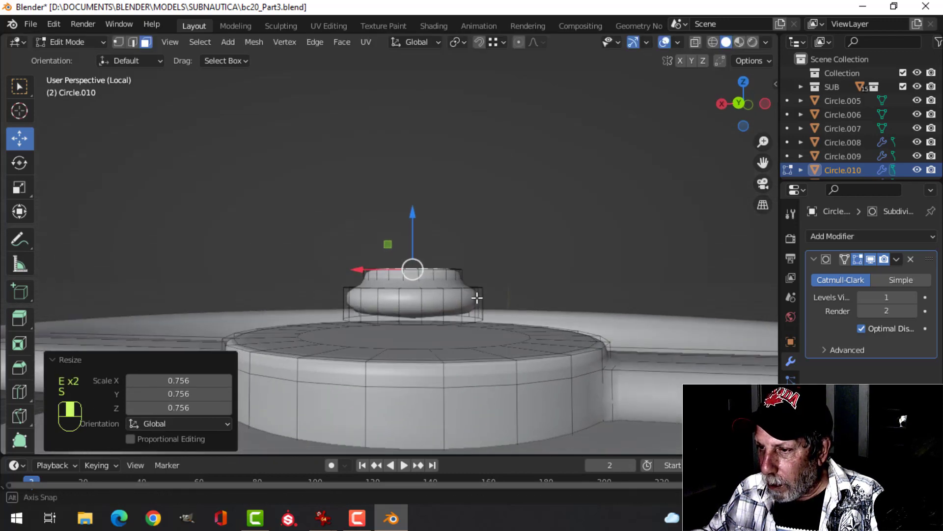
{"action": "key", "text": "alt+a"}
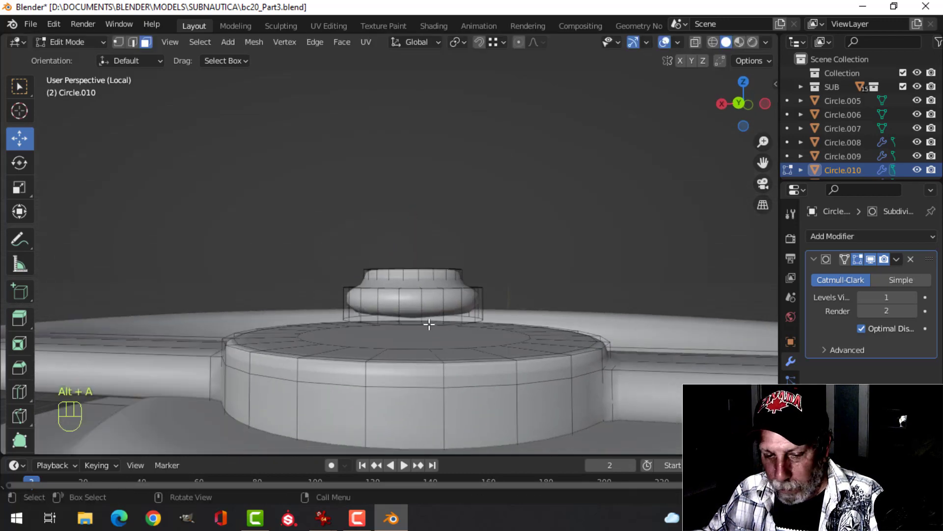
{"action": "key", "text": "2"}
{"action": "key", "text": "x"}
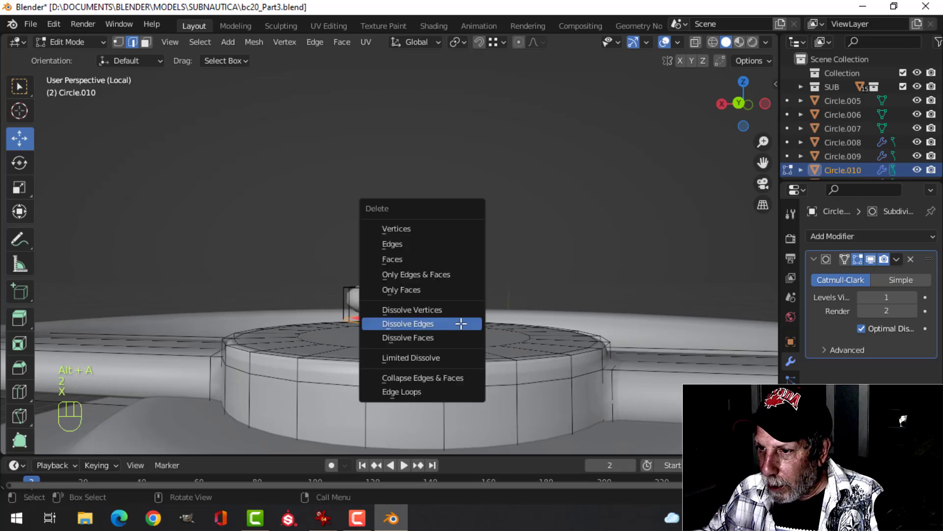
{"action": "left_click", "coordinate": [421, 273]}
{"action": "middle_click_drag", "start_coordinate": [453, 306], "coordinate": [438, 340]}
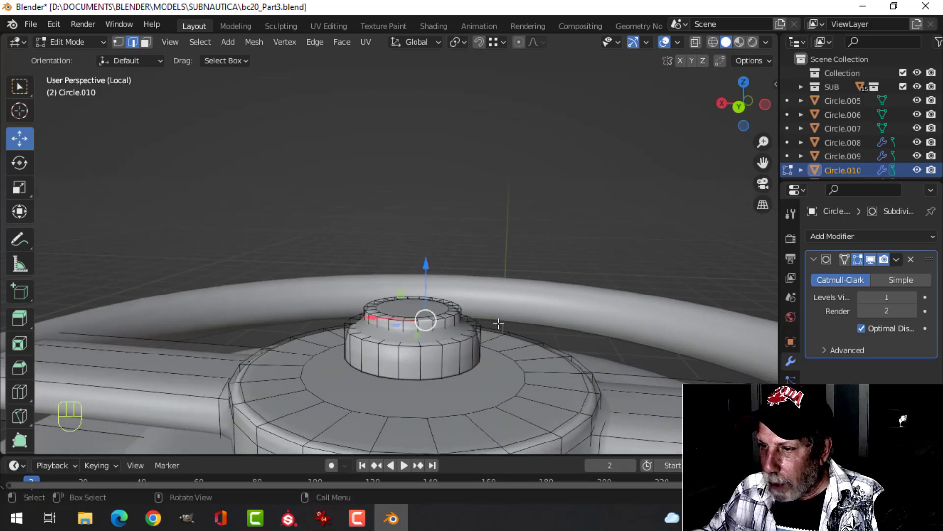
Separate the linked knob geometry into its own object and remove its Subdivision Surface modifier.
{"action": "key", "text": "ctrl+l"}
{"action": "key", "text": "p"}
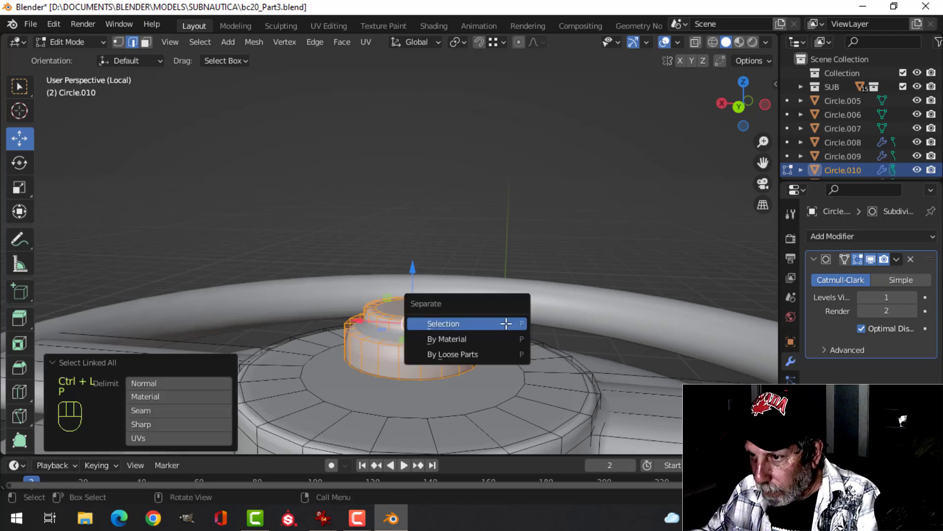
{"action": "left_click", "coordinate": [506, 322]}
{"action": "key", "text": "Tab"}
{"action": "key", "text": "Tab"}
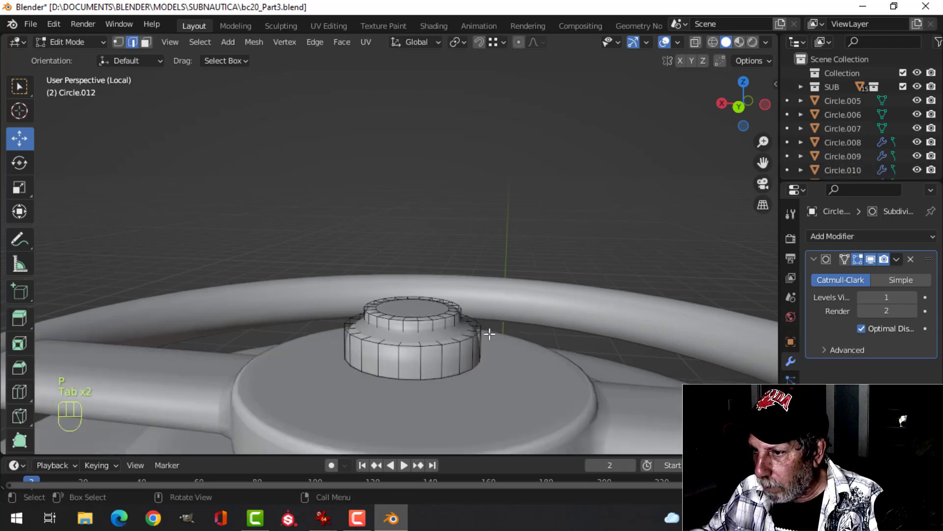
{"action": "key", "text": "Tab"}
{"action": "left_click", "coordinate": [911, 259]}
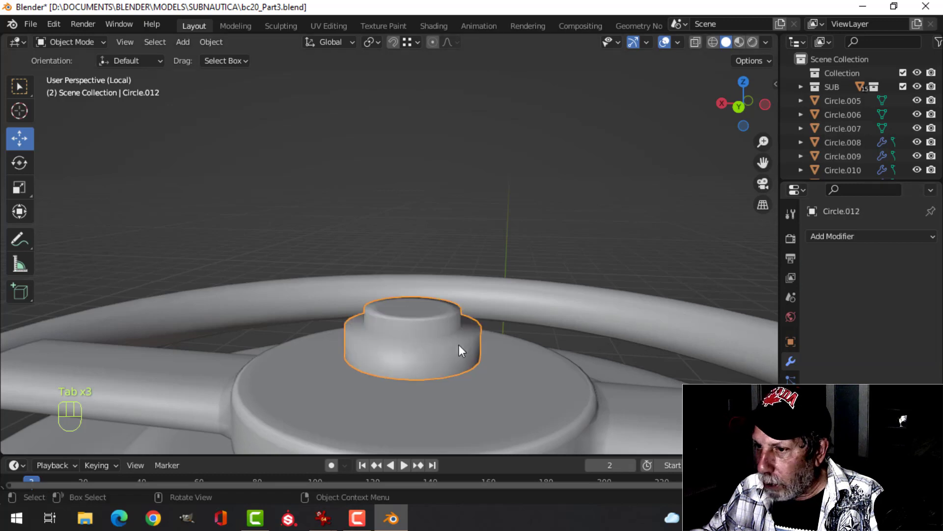
Bevel the two upper rim edges of the stepped centre knob with 3 segments.
{"action": "key", "text": "Tab"}
{"action": "left_click", "coordinate": [442, 364], "text": "alt+shift"}
{"action": "middle_click_drag", "start_coordinate": [442, 363], "coordinate": [464, 404]}
{"action": "key", "text": "ctrl+b"}
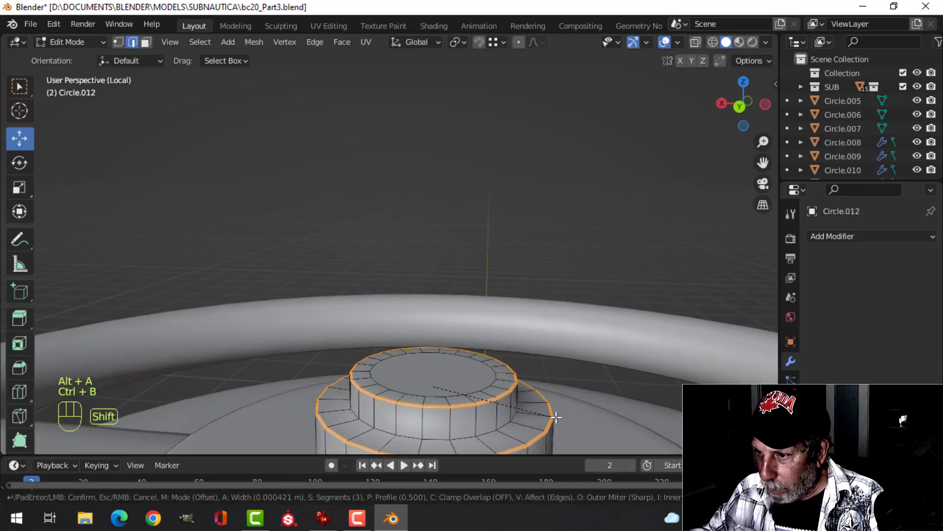
{"action": "left_click", "coordinate": [586, 422]}
Recalculate the whole knob's normals to face outside and return to Object Mode.
{"action": "key", "text": "a"}
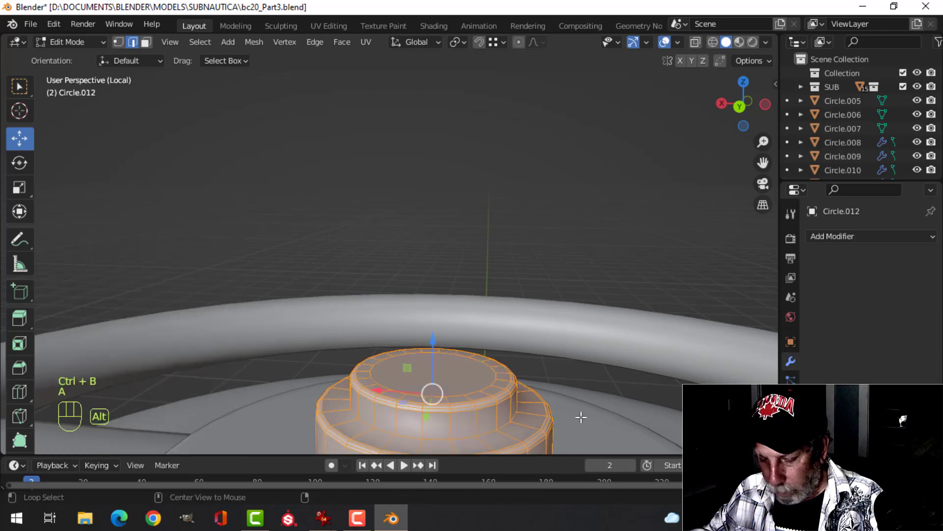
{"action": "key", "text": "alt+n"}
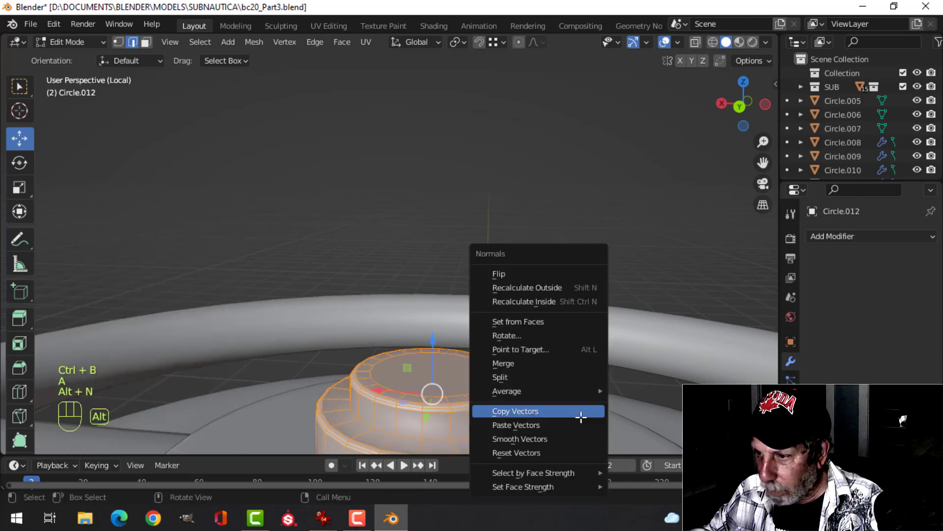
{"action": "left_click", "coordinate": [541, 287]}
{"action": "scroll", "coordinate": [499, 379], "scroll_direction": "down", "scroll_amount": 4}
{"action": "left_click_drag", "start_coordinate": [424, 276], "coordinate": [423, 304]}
{"action": "key", "text": "Tab"}
{"action": "scroll", "coordinate": [494, 353], "scroll_direction": "down", "scroll_amount": 3}
{"action": "key", "text": "alt+a"}
{"action": "middle_click_drag", "start_coordinate": [495, 353], "coordinate": [437, 426]}
{"action": "scroll", "coordinate": [385, 411], "scroll_direction": "down", "scroll_amount": 3}
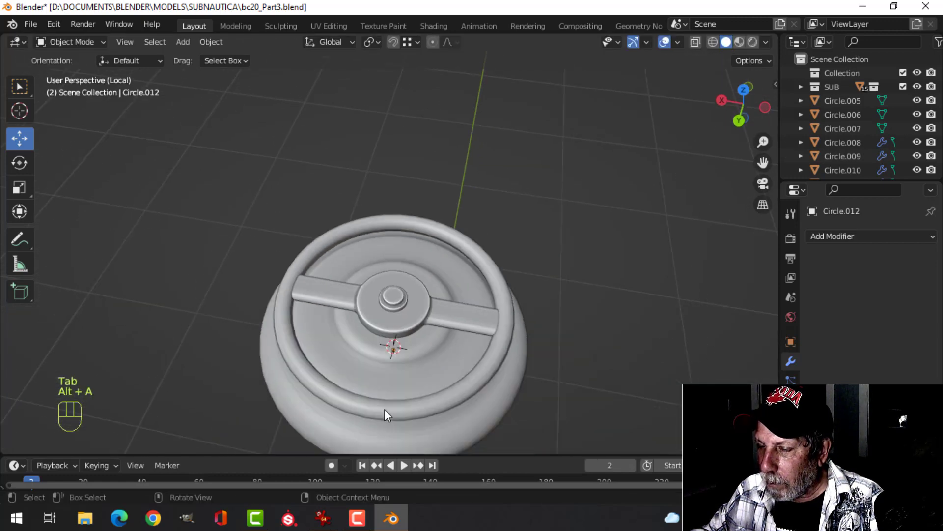
Add an edge loop around the ledge of the stepped centre knob.
{"action": "middle_click_drag", "start_coordinate": [385, 410], "coordinate": [516, 393]}
{"action": "scroll", "coordinate": [506, 353], "scroll_direction": "up", "scroll_amount": 5}
{"action": "middle_click_drag", "start_coordinate": [498, 316], "coordinate": [458, 322], "text": "shift"}
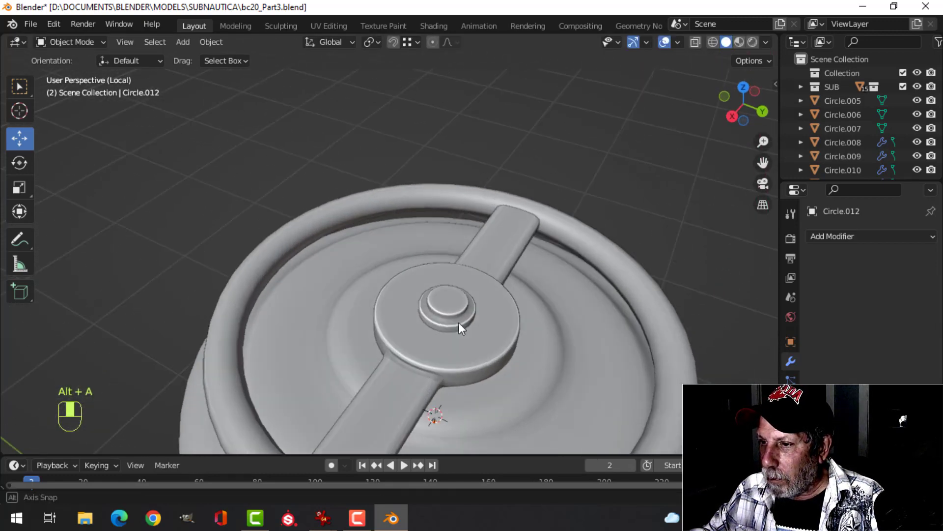
{"action": "left_click", "coordinate": [459, 323]}
{"action": "key", "text": "Tab"}
{"action": "scroll", "coordinate": [502, 348], "scroll_direction": "up", "scroll_amount": 5}
{"action": "key", "text": "alt+a"}
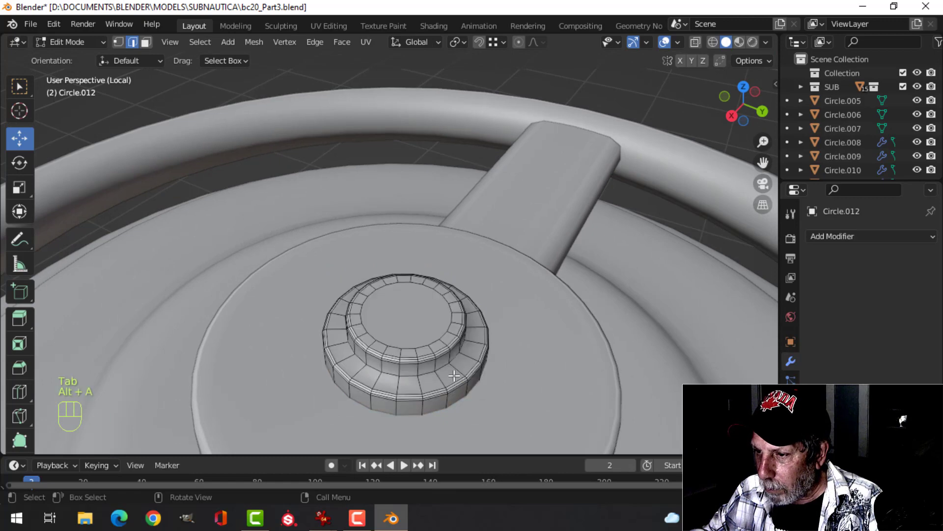
{"action": "key", "text": "ctrl+r"}
{"action": "left_click", "coordinate": [455, 372]}
{"action": "left_click", "coordinate": [453, 372]}
Widen the whole knob by scaling it 1.295 in X and Y, keeping its height.
{"action": "key", "text": "a"}
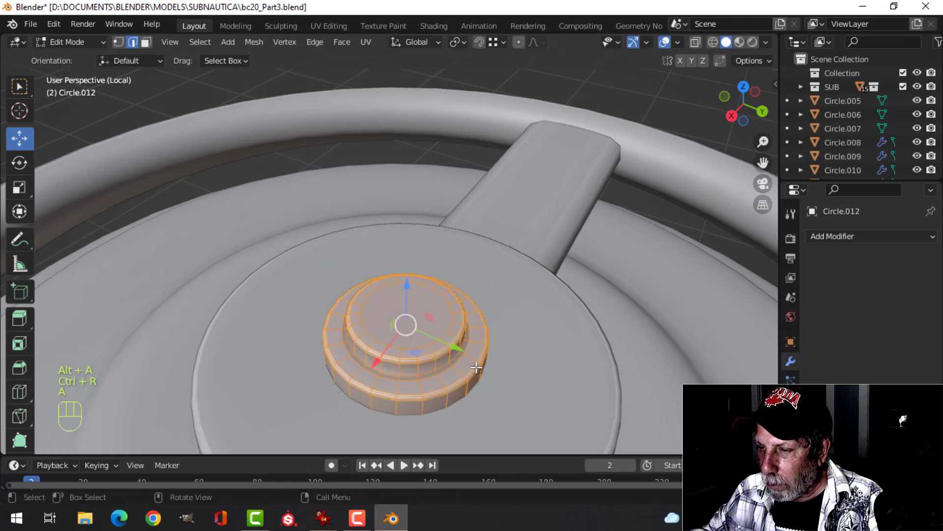
{"action": "key", "text": "s"}
{"action": "key", "text": "shift+z"}
{"action": "left_click", "coordinate": [516, 376]}
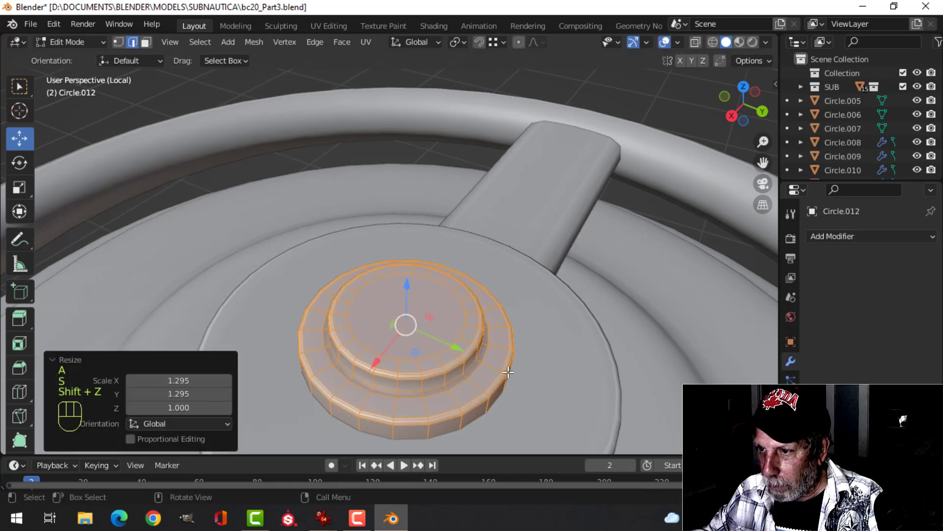
{"action": "key", "text": "Tab"}
{"action": "scroll", "coordinate": [510, 376], "scroll_direction": "down", "scroll_amount": 3}
{"action": "scroll", "coordinate": [509, 370], "scroll_direction": "down", "scroll_amount": 4}
{"action": "key", "text": "alt+a"}
{"action": "middle_click_drag", "start_coordinate": [488, 345], "coordinate": [477, 312]}
Leave local view and add an edge loop around the hatch lid's side below the wheel, slid about 0.45.
{"action": "key", "text": "KP_Divide"}
{"action": "middle_click_drag", "start_coordinate": [422, 290], "coordinate": [471, 291]}
{"action": "scroll", "coordinate": [433, 305], "scroll_direction": "up", "scroll_amount": 3}
{"action": "key", "text": "KP_3"}
{"action": "scroll", "coordinate": [515, 202], "scroll_direction": "up", "scroll_amount": 3}
{"action": "scroll", "coordinate": [509, 241], "scroll_direction": "up", "scroll_amount": 2}
{"action": "left_click", "coordinate": [470, 267]}
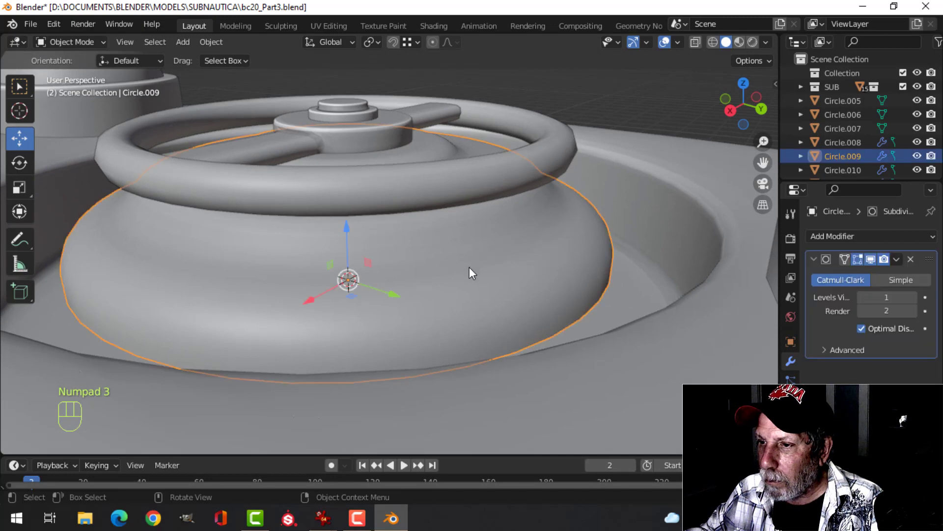
{"action": "scroll", "coordinate": [483, 253], "scroll_direction": "up", "scroll_amount": 2}
{"action": "key", "text": "Tab"}
{"action": "key", "text": "alt+a"}
{"action": "key", "text": "ctrl+r"}
{"action": "left_click", "coordinate": [485, 268]}
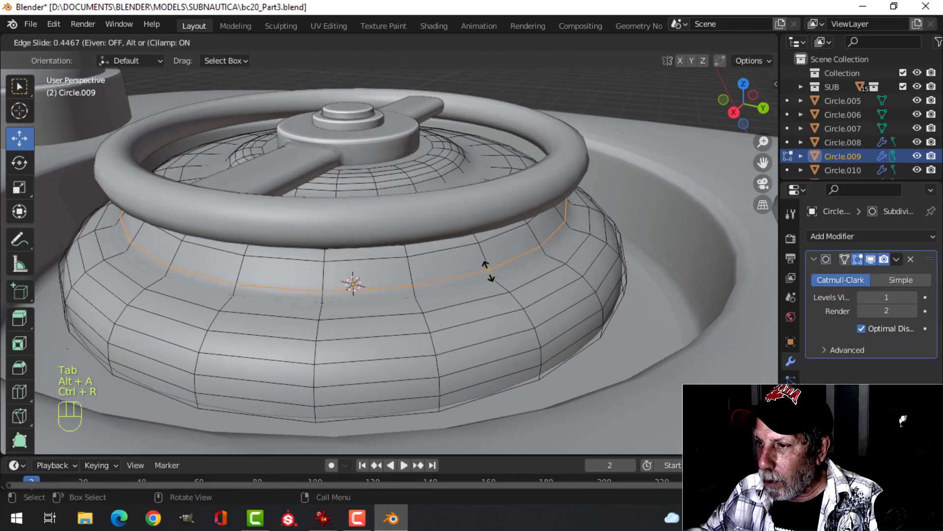
{"action": "left_click", "coordinate": [490, 275]}
{"action": "key", "text": "Tab"}
{"action": "middle_click_drag", "start_coordinate": [490, 275], "coordinate": [478, 290]}
Add an edge loop on the lid's top around the raised centre, slid about -0.32.
{"action": "key", "text": "Tab"}
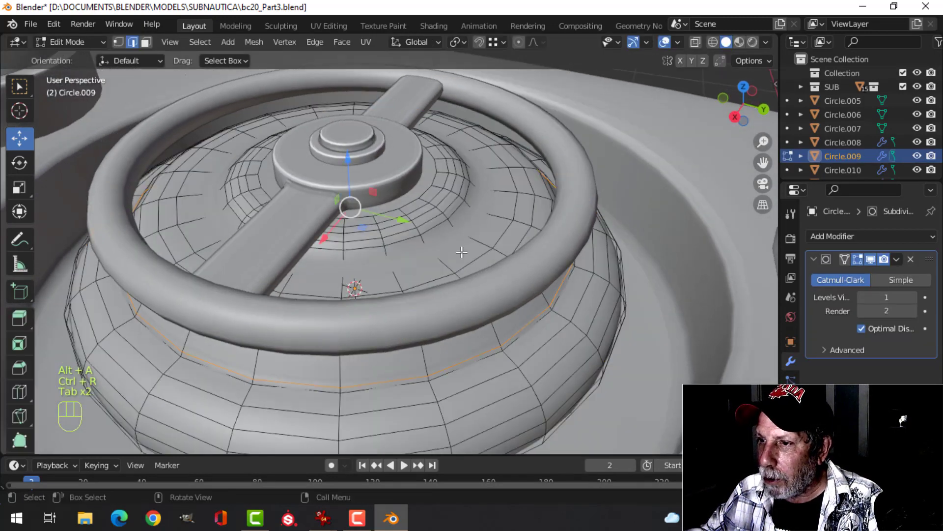
{"action": "key", "text": "ctrl+r"}
{"action": "left_click", "coordinate": [469, 240]}
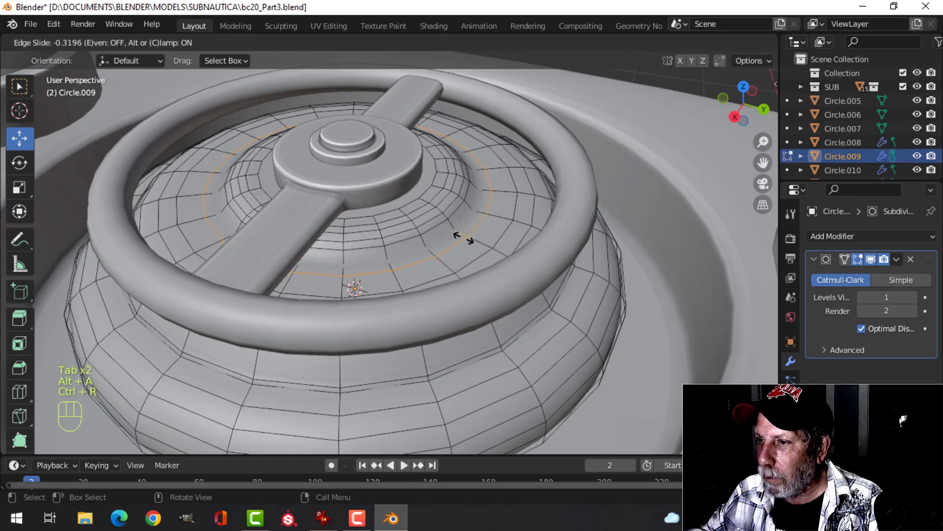
{"action": "left_click", "coordinate": [465, 240]}
Flatten the whole hatch lid by scaling its mesh 0.675 along Z.
{"action": "key", "text": "a"}
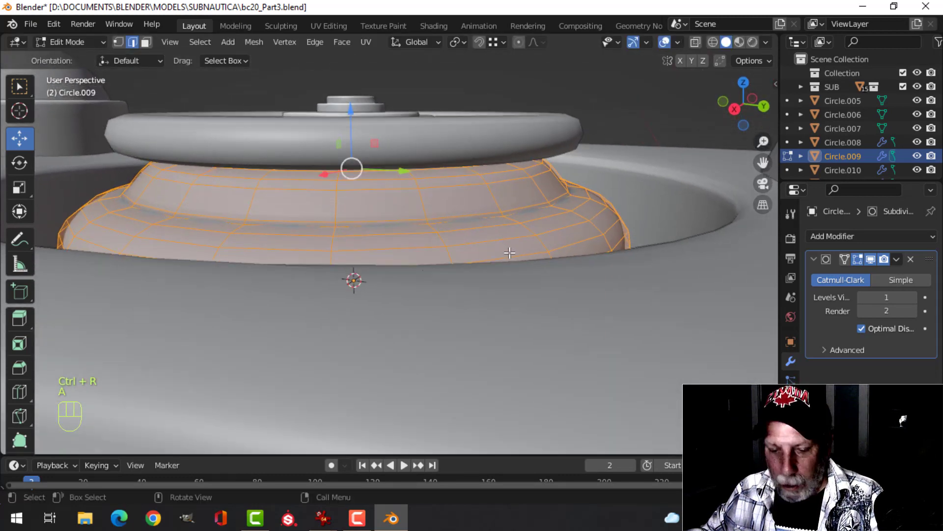
{"action": "key", "text": "s"}
{"action": "left_click", "coordinate": [451, 239]}
{"action": "middle_click_drag", "start_coordinate": [451, 239], "coordinate": [408, 224]}
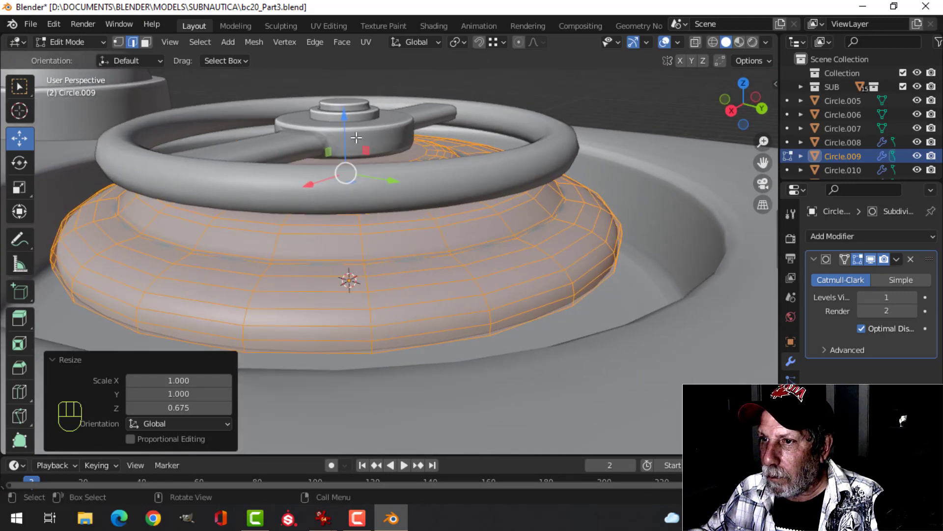
Move the lid mesh down about 0.025 m along Z and stretch it slightly along Z.
{"action": "key", "text": "g"}
{"action": "key", "text": "z"}
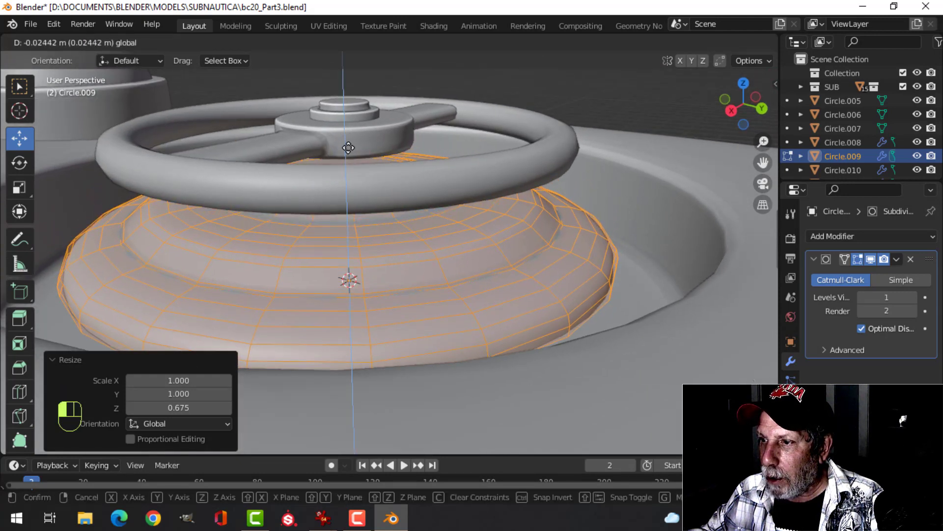
{"action": "left_click", "coordinate": [347, 147]}
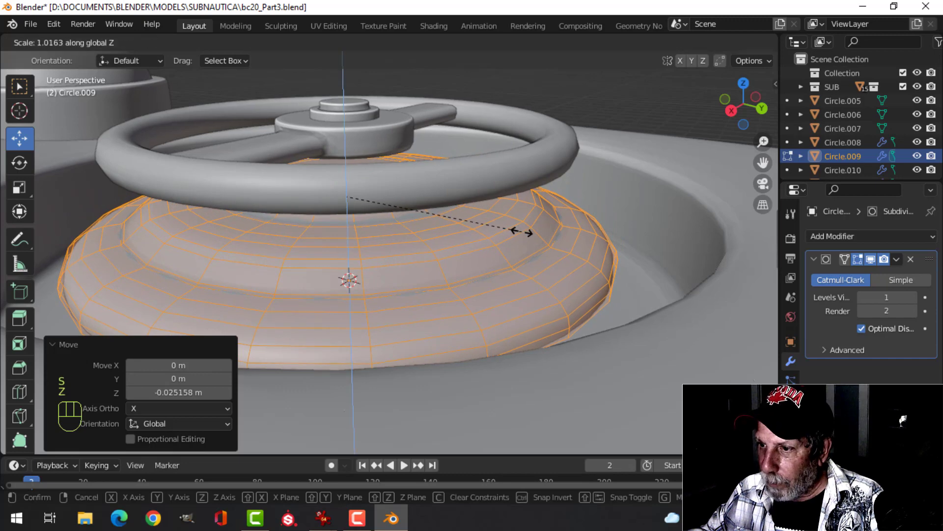
{"action": "left_click", "coordinate": [537, 235]}
{"action": "middle_click_drag", "start_coordinate": [537, 234], "coordinate": [464, 228]}
{"action": "key", "text": "Tab"}
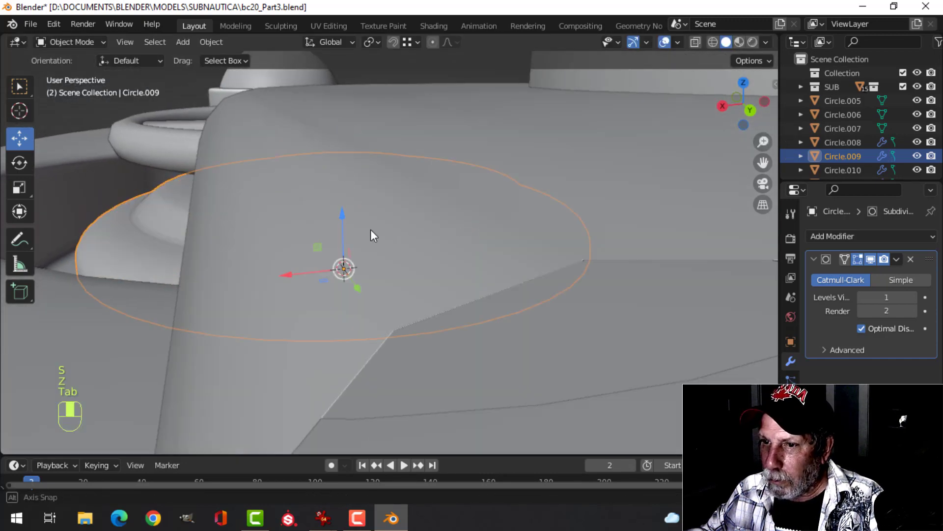
{"action": "middle_click_drag", "start_coordinate": [370, 229], "coordinate": [377, 231]}
{"action": "key", "text": "alt+a"}
{"action": "scroll", "coordinate": [377, 231], "scroll_direction": "down", "scroll_amount": 3}
Select the wheel's crossbar, ring and centre knob, and lower them together closer to the lid.
{"action": "left_click", "coordinate": [391, 195]}
{"action": "left_click", "coordinate": [391, 195]}
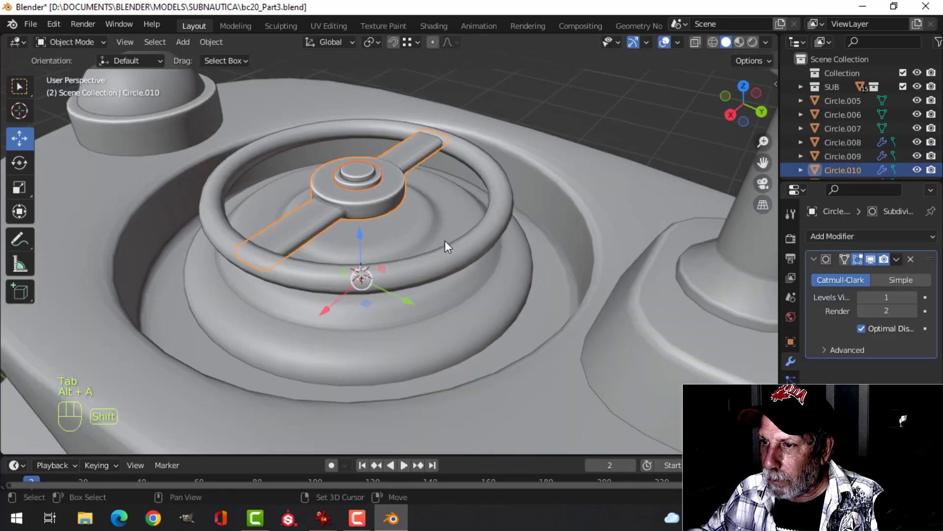
{"action": "left_click", "coordinate": [452, 260], "text": "shift"}
{"action": "middle_click_drag", "start_coordinate": [452, 260], "coordinate": [396, 227]}
{"action": "left_click_drag", "start_coordinate": [362, 239], "coordinate": [358, 254]}
{"action": "middle_click_drag", "start_coordinate": [359, 254], "coordinate": [385, 265]}
{"action": "key", "text": "Tab"}
{"action": "scroll", "coordinate": [379, 259], "scroll_direction": "down", "scroll_amount": 4}
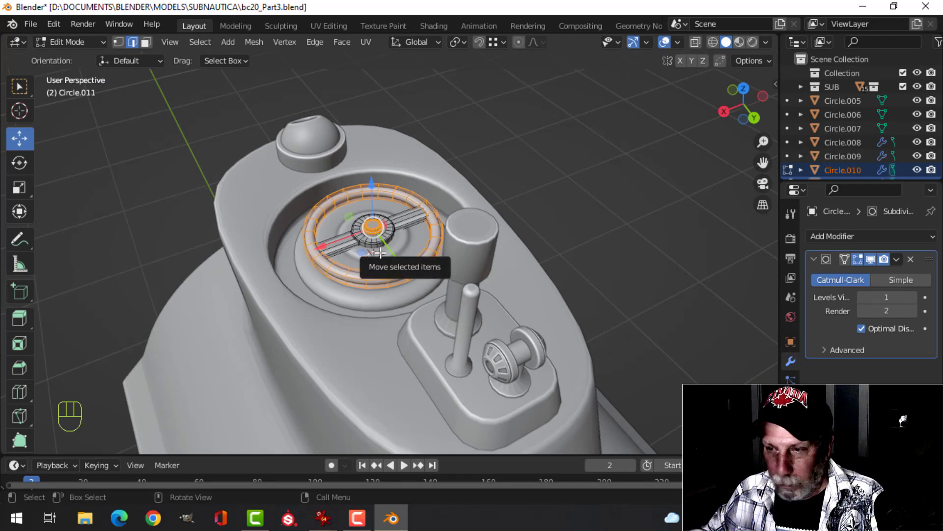
{"action": "key", "text": "alt+a"}
{"action": "key", "text": "Tab"}
{"action": "key", "text": "alt+a"}
Enlarge the hatch lid, wheel ring and centre knob together by scaling them uniformly to about 1.08.
{"action": "middle_click_drag", "start_coordinate": [381, 252], "coordinate": [364, 238]}
{"action": "scroll", "coordinate": [491, 301], "scroll_direction": "up", "scroll_amount": 3}
{"action": "scroll", "coordinate": [436, 301], "scroll_direction": "up", "scroll_amount": 2}
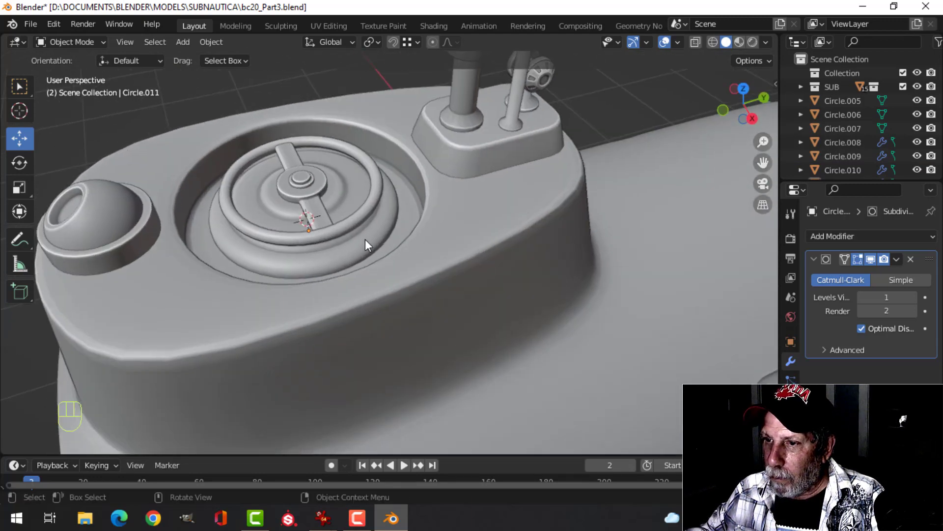
{"action": "left_click", "coordinate": [312, 172]}
{"action": "key", "text": "Tab"}
{"action": "key", "text": "a"}
{"action": "key", "text": "s"}
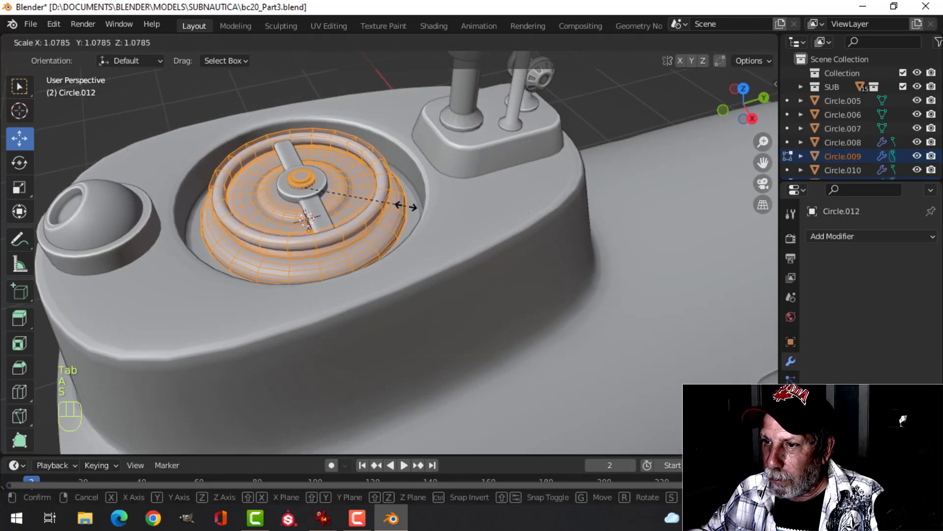
{"action": "left_click", "coordinate": [406, 206]}
{"action": "key", "text": "Tab"}
{"action": "middle_click_drag", "start_coordinate": [406, 207], "coordinate": [400, 230]}
{"action": "key", "text": "alt+a"}
Examine the hatch's size and fit in the tower recess and against the hull.
{"action": "scroll", "coordinate": [469, 196], "scroll_direction": "down", "scroll_amount": 3}
{"action": "scroll", "coordinate": [356, 270], "scroll_direction": "up", "scroll_amount": 3}
{"action": "scroll", "coordinate": [465, 285], "scroll_direction": "up", "scroll_amount": 4}
{"action": "scroll", "coordinate": [463, 280], "scroll_direction": "down", "scroll_amount": 2}
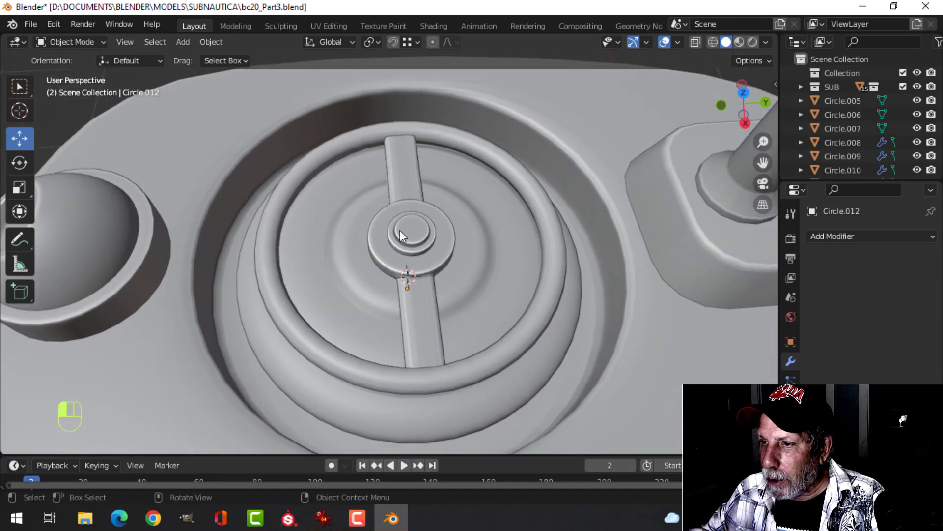
{"action": "left_click", "coordinate": [400, 230]}
{"action": "scroll", "coordinate": [482, 268], "scroll_direction": "down", "scroll_amount": 1}
{"action": "scroll", "coordinate": [513, 276], "scroll_direction": "down", "scroll_amount": 2}
{"action": "key", "text": "alt+a"}
{"action": "middle_click_drag", "start_coordinate": [522, 284], "coordinate": [464, 185], "text": "shift"}
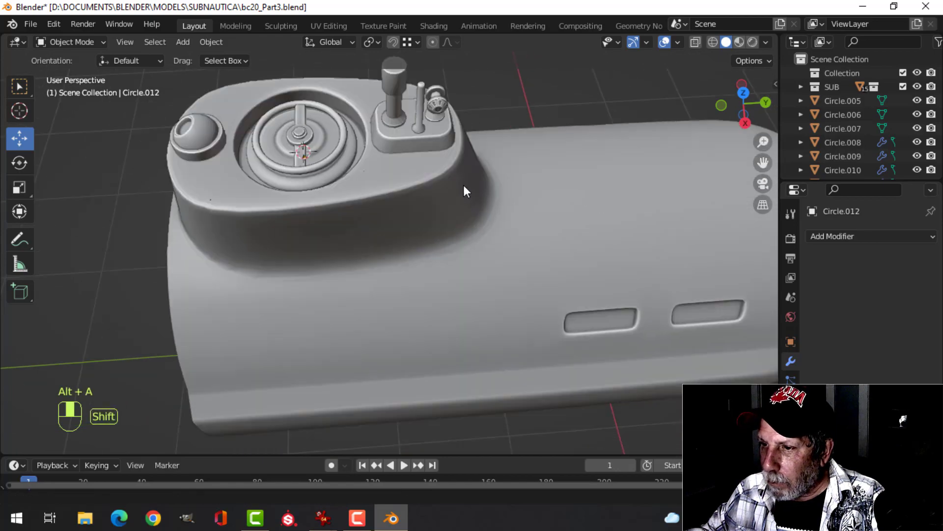
{"action": "scroll", "coordinate": [463, 185], "scroll_direction": "down", "scroll_amount": 3}
{"action": "middle_click_drag", "start_coordinate": [541, 237], "coordinate": [529, 285]}
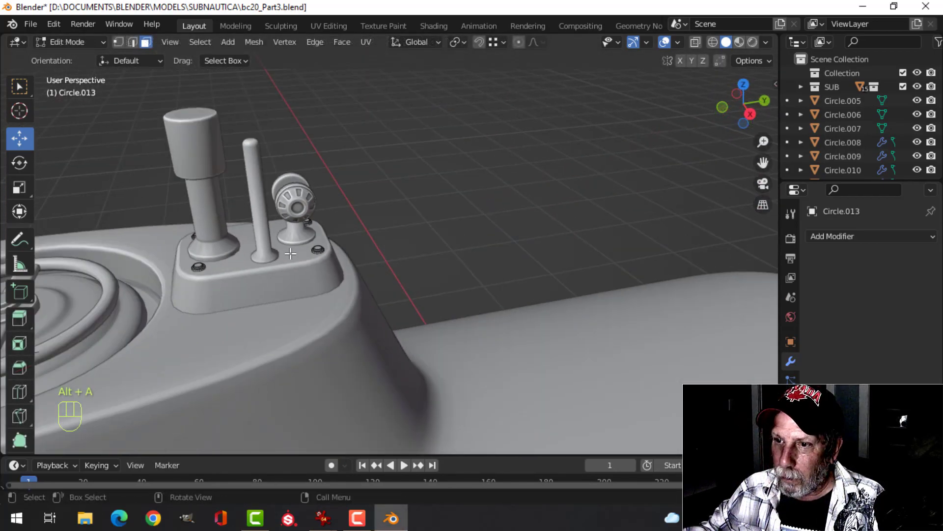
Leave Edit Mode on the small bolts and examine their placement around the tower deck.
{"action": "scroll", "coordinate": [393, 265], "scroll_direction": "down", "scroll_amount": 3}
{"action": "key", "text": "Tab"}
{"action": "scroll", "coordinate": [365, 303], "scroll_direction": "down", "scroll_amount": 2}
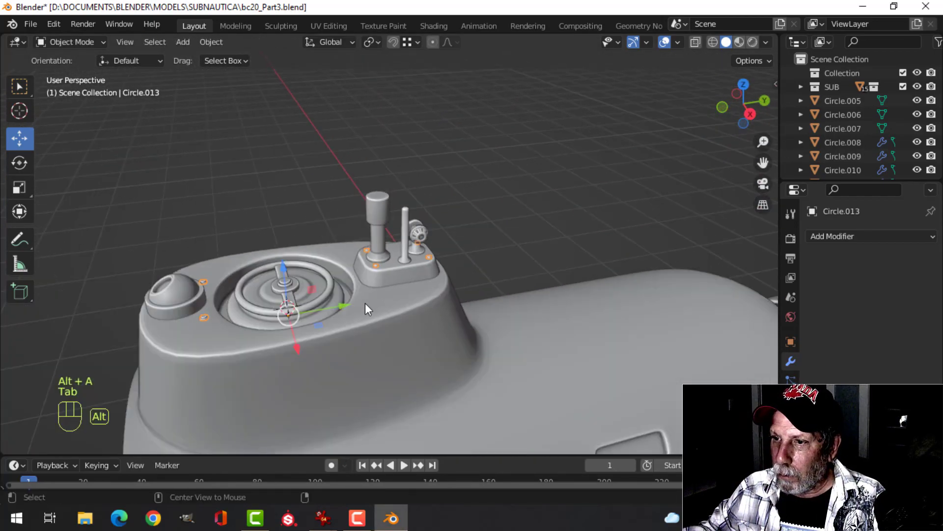
{"action": "key", "text": "alt+a"}
{"action": "mouse_move", "coordinate": [364, 303]}
{"action": "middle_mouse_down"}
{"action": "mouse_move", "coordinate": [496, 296]}
{"action": "mouse_move", "coordinate": [452, 314]}
{"action": "mouse_move", "coordinate": [471, 287]}
{"action": "mouse_move", "coordinate": [484, 192]}
{"action": "middle_mouse_up"}
{"action": "scroll", "coordinate": [453, 313], "scroll_direction": "up", "scroll_amount": 2}
{"action": "mouse_move", "coordinate": [484, 275]}
{"action": "middle_mouse_down"}
{"action": "mouse_move", "coordinate": [482, 225]}
{"action": "mouse_move", "coordinate": [499, 216]}
{"action": "mouse_move", "coordinate": [472, 240]}
{"action": "mouse_move", "coordinate": [486, 263]}
{"action": "mouse_move", "coordinate": [440, 282]}
{"action": "mouse_move", "coordinate": [423, 276]}
{"action": "mouse_move", "coordinate": [671, 183]}
{"action": "middle_mouse_up"}
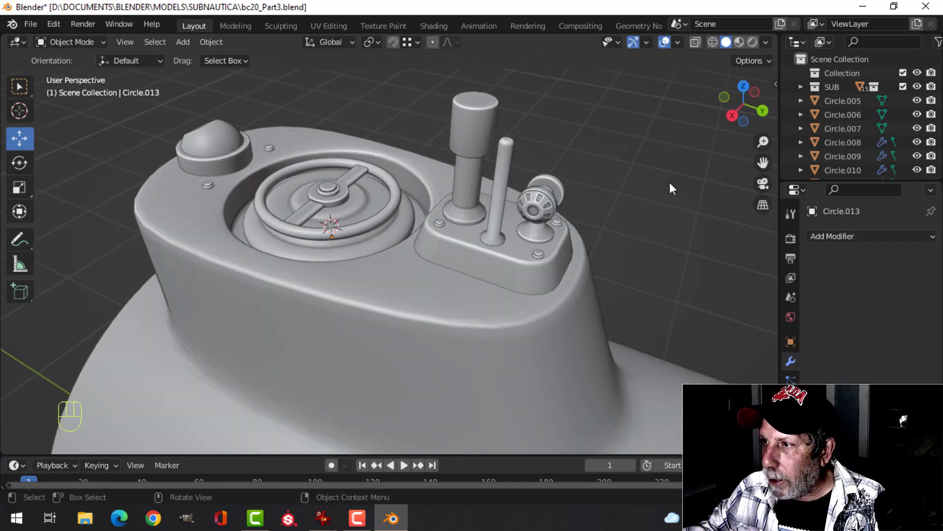
Switch the viewport lighting to MatCap, try the orange sphere, and choose the golden-yellow one.
{"action": "left_click", "coordinate": [765, 38]}
{"action": "left_click", "coordinate": [755, 106]}
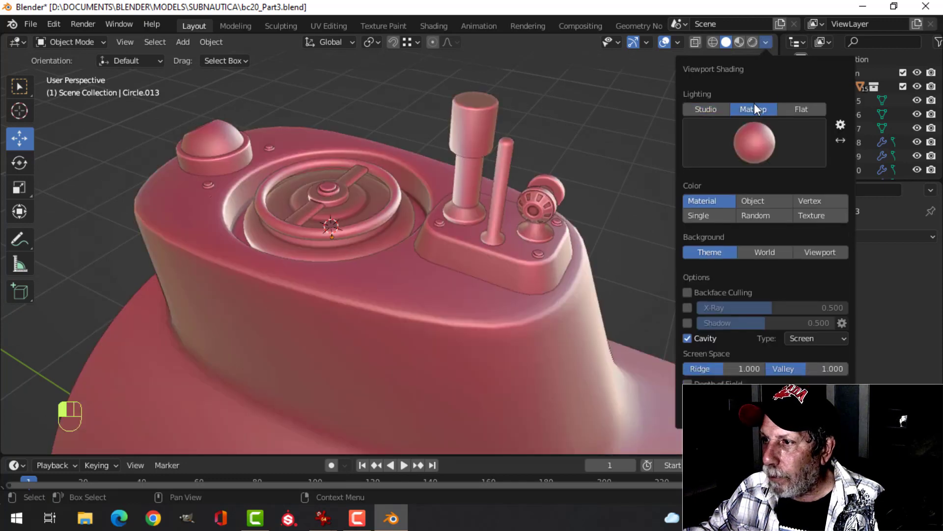
{"action": "left_click", "coordinate": [758, 143]}
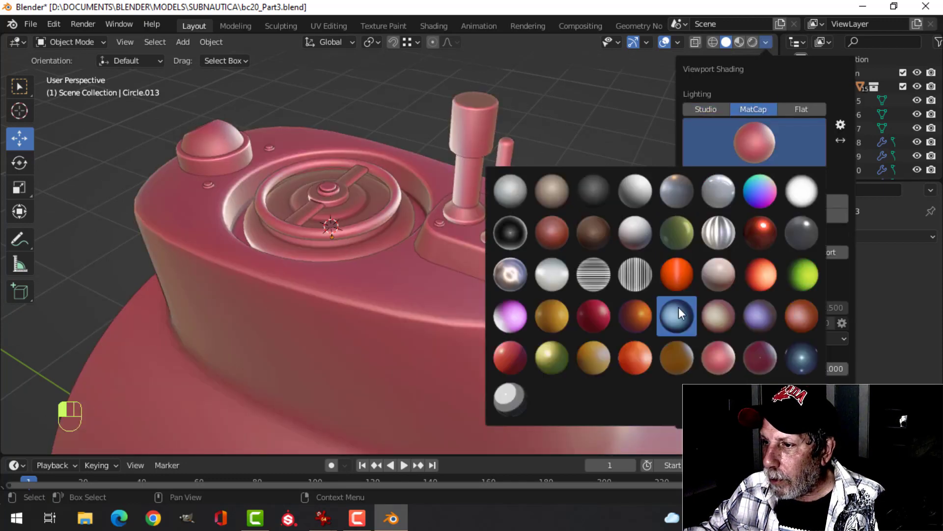
{"action": "left_click", "coordinate": [605, 363]}
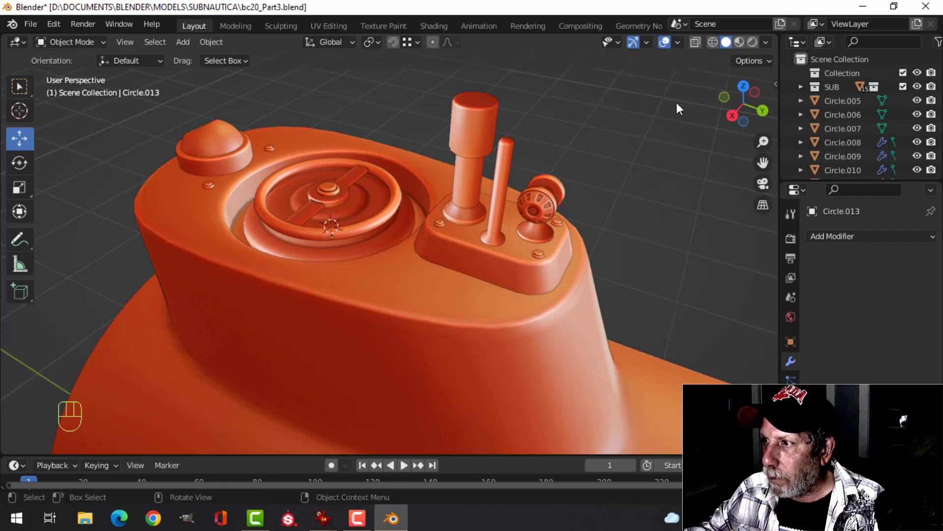
{"action": "left_click", "coordinate": [767, 42]}
{"action": "left_click", "coordinate": [727, 154]}
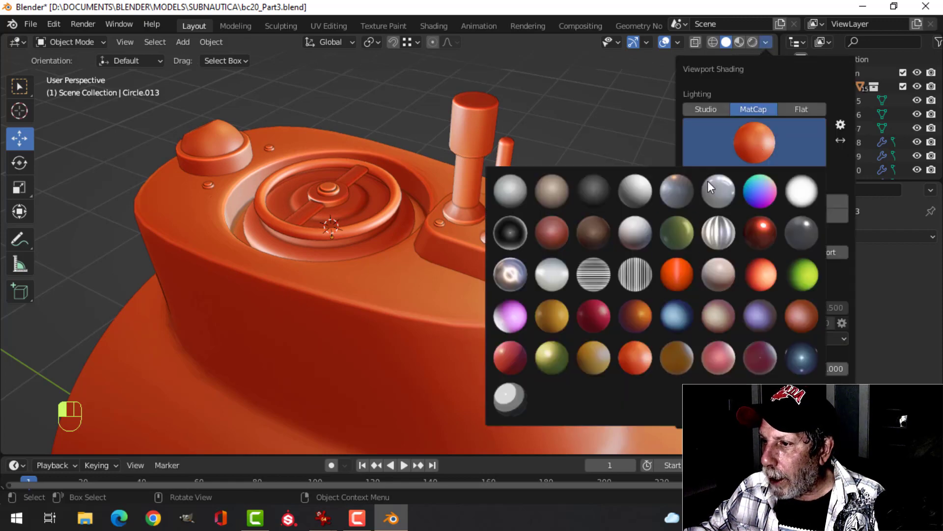
{"action": "left_click", "coordinate": [592, 360]}
Review the submarine from the stern and open bow, and turn on the Face Orientation overlay.
{"action": "scroll", "coordinate": [438, 300], "scroll_direction": "down", "scroll_amount": 5}
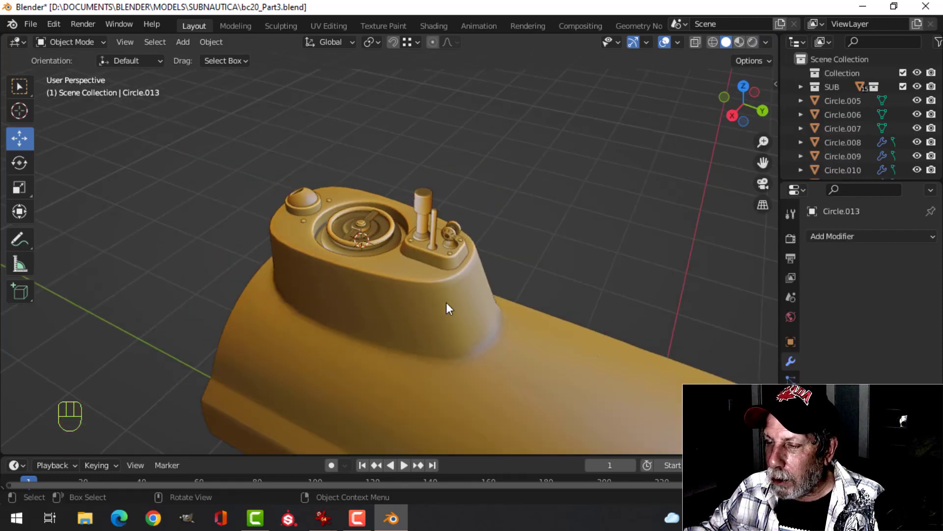
{"action": "middle_click_drag", "start_coordinate": [446, 302], "coordinate": [432, 205], "text": "shift"}
{"action": "scroll", "coordinate": [418, 214], "scroll_direction": "down", "scroll_amount": 5}
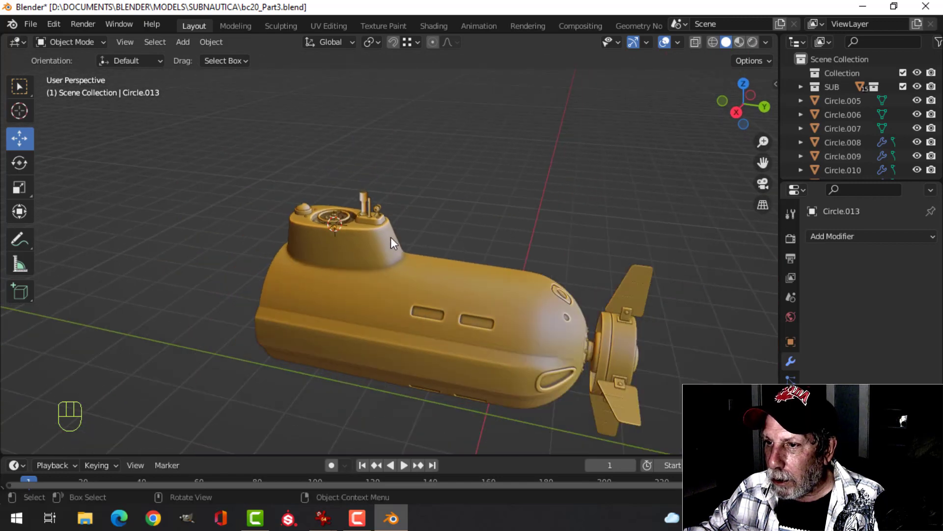
{"action": "middle_click_drag", "start_coordinate": [391, 237], "coordinate": [547, 142], "text": "shift"}
{"action": "scroll", "coordinate": [506, 258], "scroll_direction": "up", "scroll_amount": 2}
{"action": "left_click", "coordinate": [679, 42]}
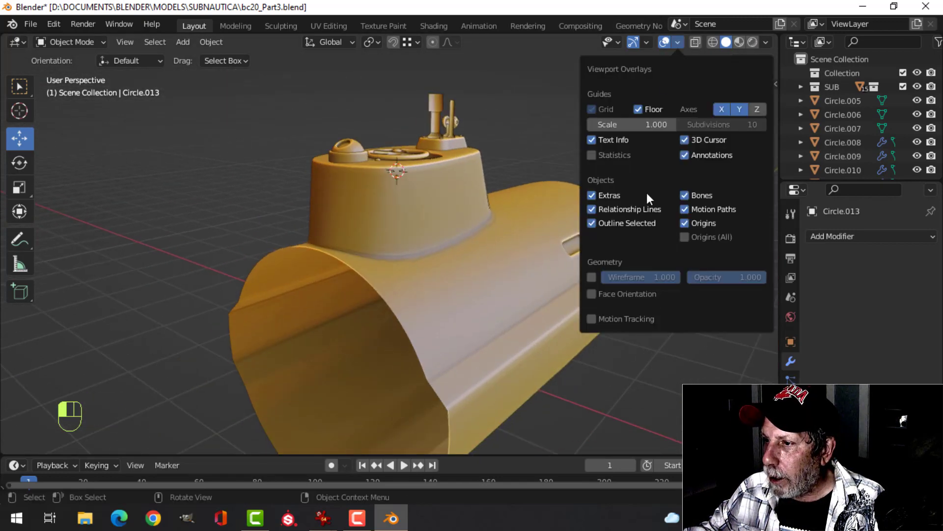
{"action": "left_click", "coordinate": [635, 291]}
Correct the normals of the whole hatch lid mesh so its faces point outward.
{"action": "scroll", "coordinate": [435, 273], "scroll_direction": "up", "scroll_amount": 2}
{"action": "mouse_move", "coordinate": [449, 234]}
{"action": "middle_mouse_down"}
{"action": "mouse_move", "coordinate": [466, 281]}
{"action": "mouse_move", "coordinate": [433, 261]}
{"action": "middle_mouse_up"}
{"action": "left_click", "coordinate": [432, 261]}
{"action": "key", "text": "Tab"}
{"action": "key", "text": "a"}
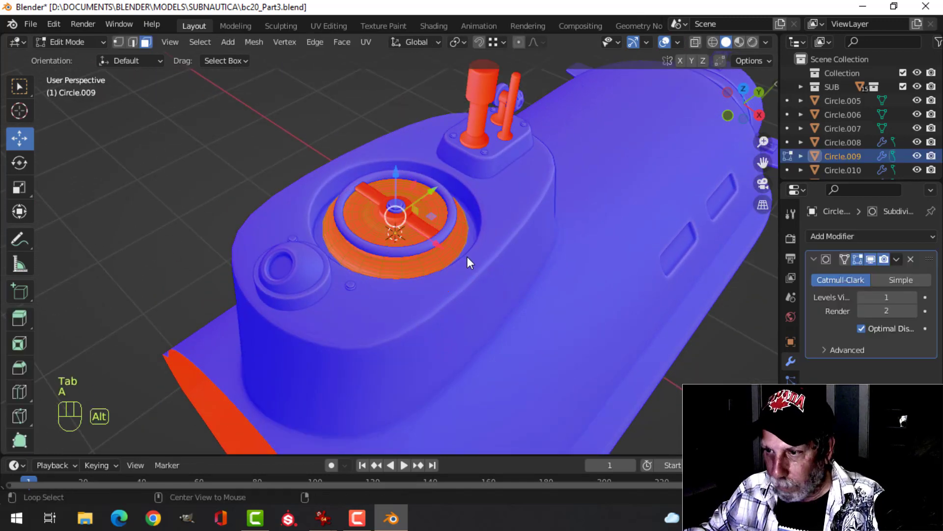
{"action": "key", "text": "alt+n"}
{"action": "left_click", "coordinate": [467, 256]}
{"action": "key", "text": "Tab"}
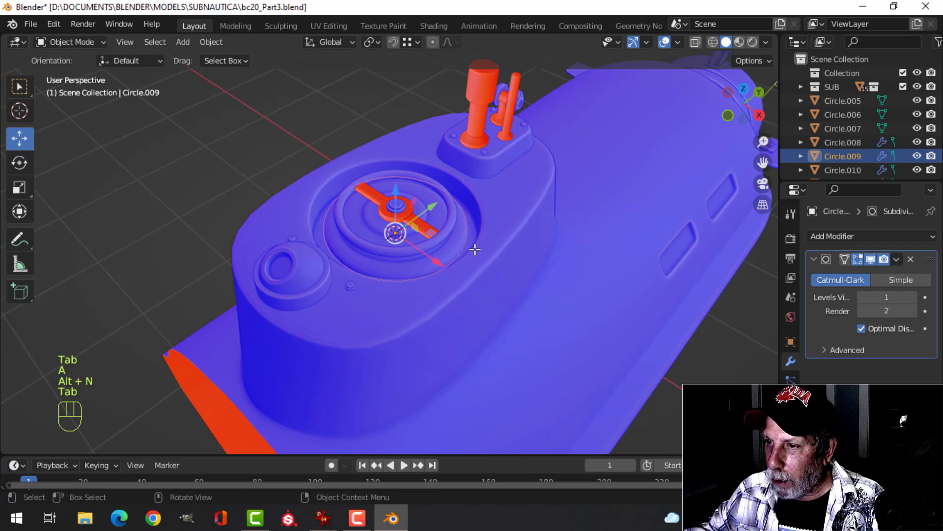
Recalculate the normals of all submarine parts together so they face outward, and leave everything deselected in Object Mode.
{"action": "key", "text": "a"}
{"action": "key", "text": "Tab"}
{"action": "key", "text": "a"}
{"action": "key", "text": "alt+n"}
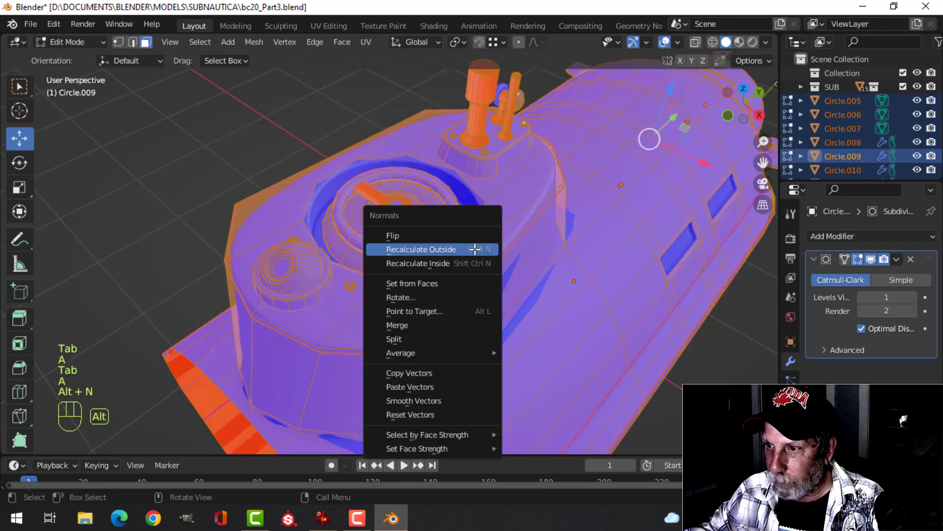
{"action": "left_click", "coordinate": [474, 249]}
{"action": "key", "text": "Tab"}
{"action": "scroll", "coordinate": [473, 247], "scroll_direction": "down", "scroll_amount": 5}
{"action": "key", "text": "alt+a"}
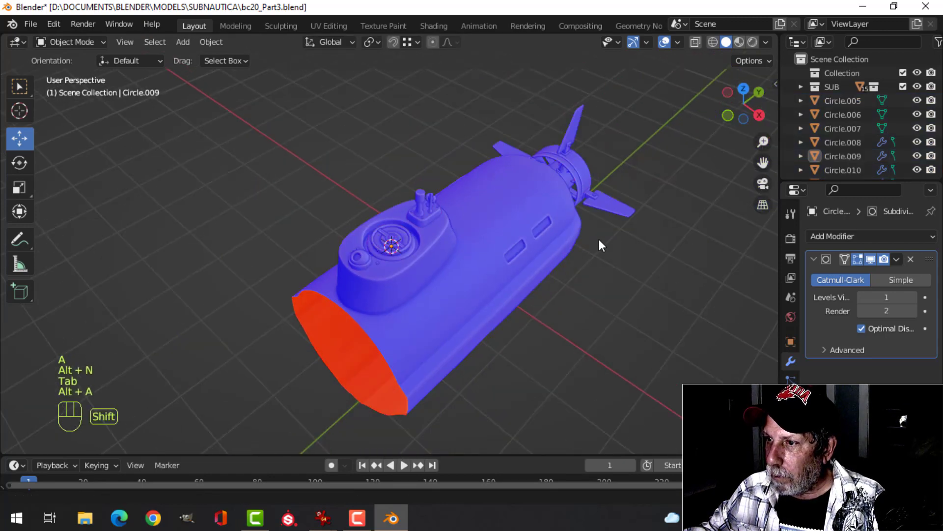
{"action": "middle_click_drag", "start_coordinate": [600, 246], "coordinate": [572, 202]}
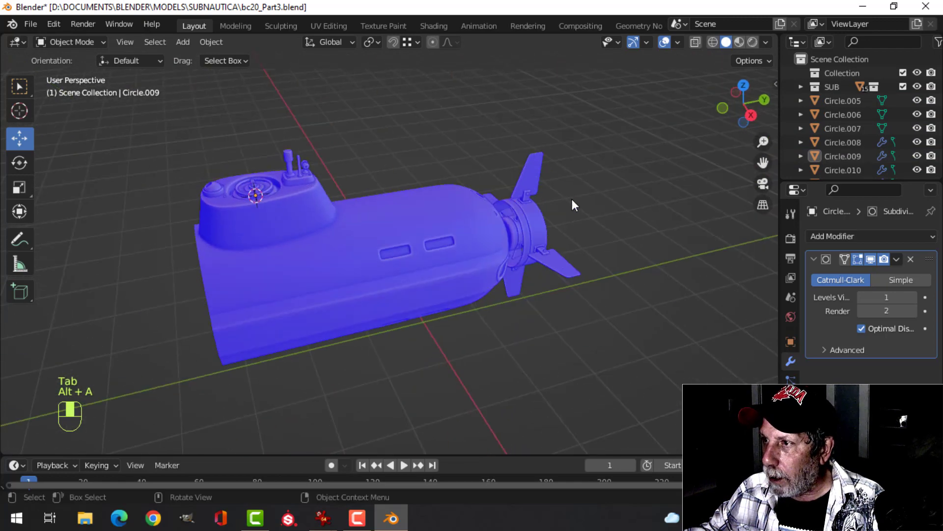
Turn off Face Orientation, hide the remaining viewport overlays and gizmos, and save the file.
{"action": "left_click", "coordinate": [677, 42]}
{"action": "left_click", "coordinate": [628, 294]}
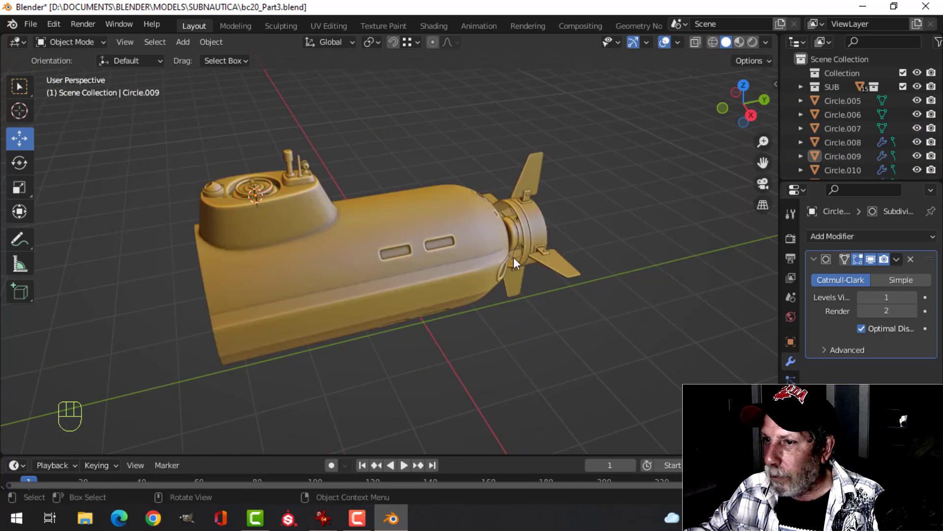
{"action": "left_click", "coordinate": [668, 41]}
{"action": "scroll", "coordinate": [334, 194], "scroll_direction": "up", "scroll_amount": 4}
{"action": "middle_click_drag", "start_coordinate": [327, 194], "coordinate": [470, 243], "text": "shift"}
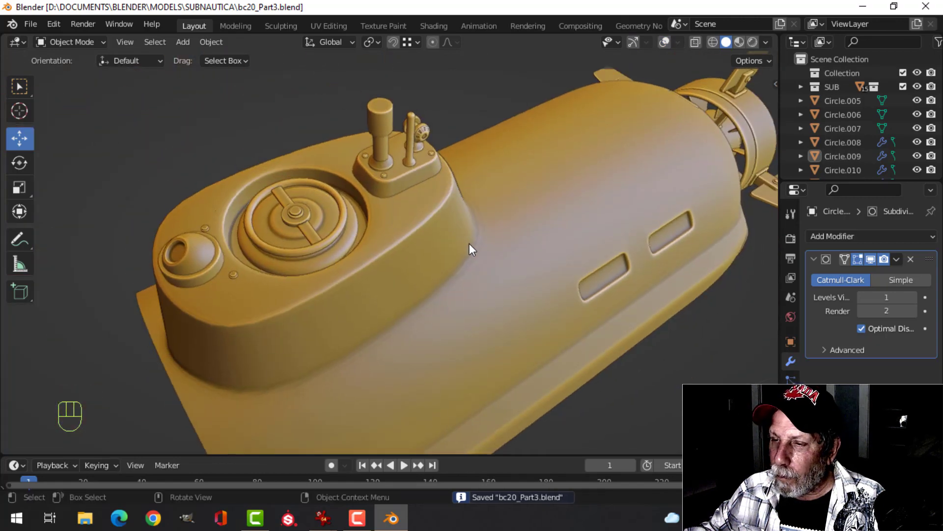
Examine the whole submarine from the side and the conning tower fittings up close.
{"action": "middle_click_drag", "start_coordinate": [597, 268], "coordinate": [486, 229]}
{"action": "scroll", "coordinate": [503, 222], "scroll_direction": "down", "scroll_amount": 4}
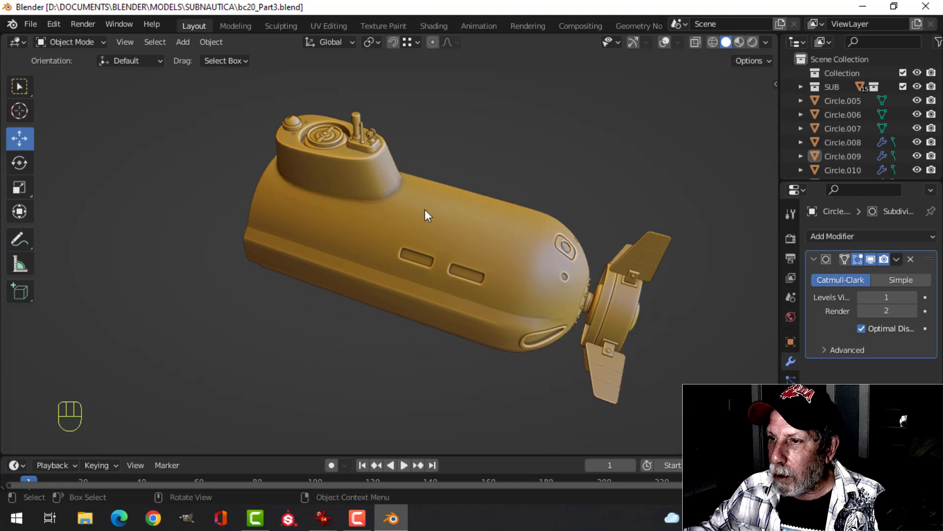
{"action": "middle_click_drag", "start_coordinate": [424, 215], "coordinate": [466, 250], "text": "shift"}
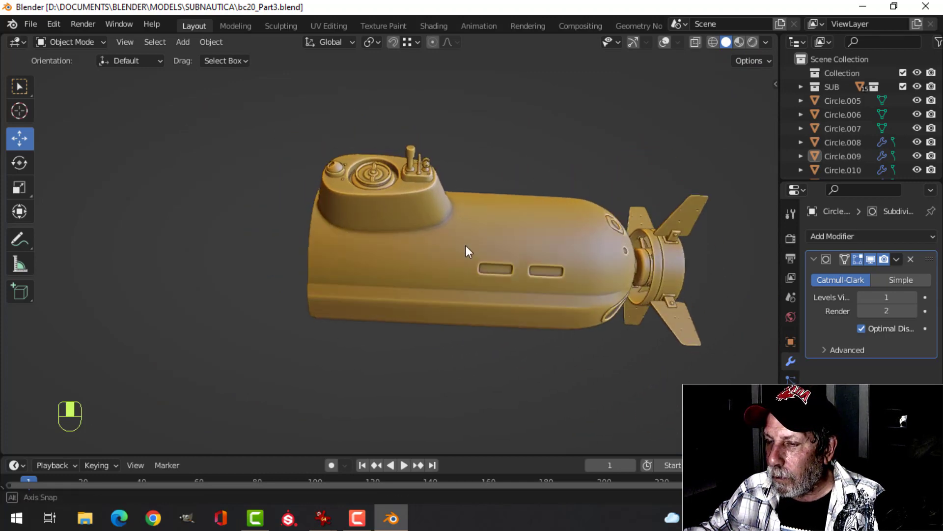
{"action": "scroll", "coordinate": [462, 241], "scroll_direction": "up", "scroll_amount": 2}
{"action": "middle_click_drag", "start_coordinate": [429, 201], "coordinate": [444, 254], "text": "shift"}
{"action": "scroll", "coordinate": [448, 251], "scroll_direction": "up", "scroll_amount": 2}
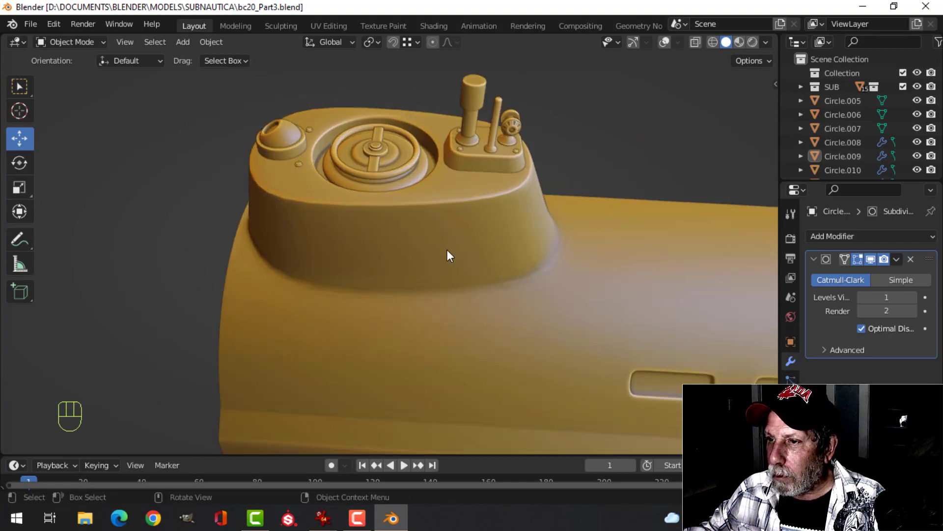
{"action": "mouse_move", "coordinate": [513, 235]}
{"action": "middle_mouse_down"}
{"action": "mouse_move", "coordinate": [479, 267]}
{"action": "mouse_move", "coordinate": [518, 231]}
{"action": "mouse_move", "coordinate": [523, 242]}
{"action": "mouse_move", "coordinate": [470, 221]}
{"action": "mouse_move", "coordinate": [490, 204]}
{"action": "mouse_move", "coordinate": [488, 226]}
{"action": "mouse_move", "coordinate": [435, 228]}
{"action": "middle_mouse_up"}
{"action": "scroll", "coordinate": [436, 223], "scroll_direction": "up", "scroll_amount": 3}
{"action": "scroll", "coordinate": [407, 213], "scroll_direction": "up", "scroll_amount": 3, "text": "shift"}
{"action": "scroll", "coordinate": [491, 238], "scroll_direction": "down", "scroll_amount": 5}
{"action": "middle_click_drag", "start_coordinate": [524, 232], "coordinate": [530, 199]}
{"action": "scroll", "coordinate": [506, 221], "scroll_direction": "down", "scroll_amount": 3}
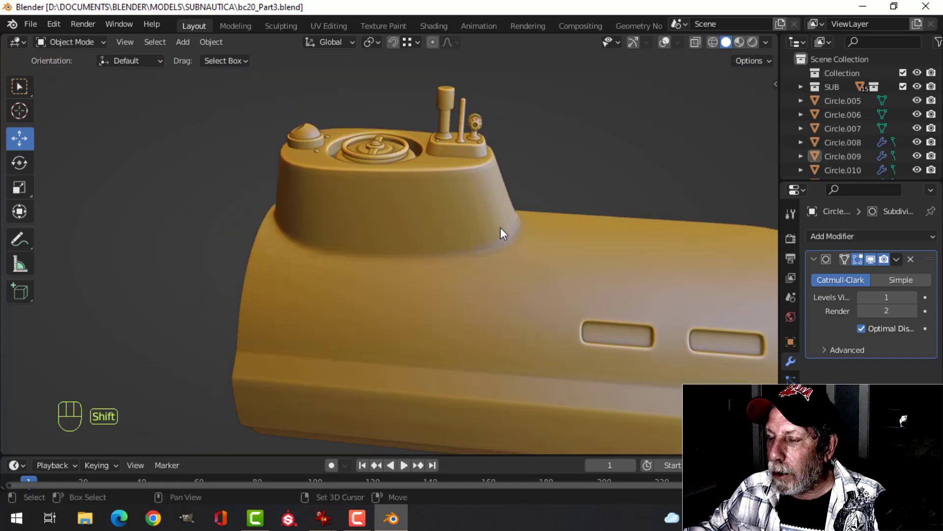
Examine the tower's profile, the open bow, and the periscope base with its bolts.
{"action": "middle_click_drag", "start_coordinate": [500, 227], "coordinate": [502, 248], "text": "shift"}
{"action": "middle_click_drag", "start_coordinate": [479, 239], "coordinate": [497, 209]}
{"action": "scroll", "coordinate": [440, 211], "scroll_direction": "up", "scroll_amount": 2}
{"action": "middle_click_drag", "start_coordinate": [442, 216], "coordinate": [475, 235]}
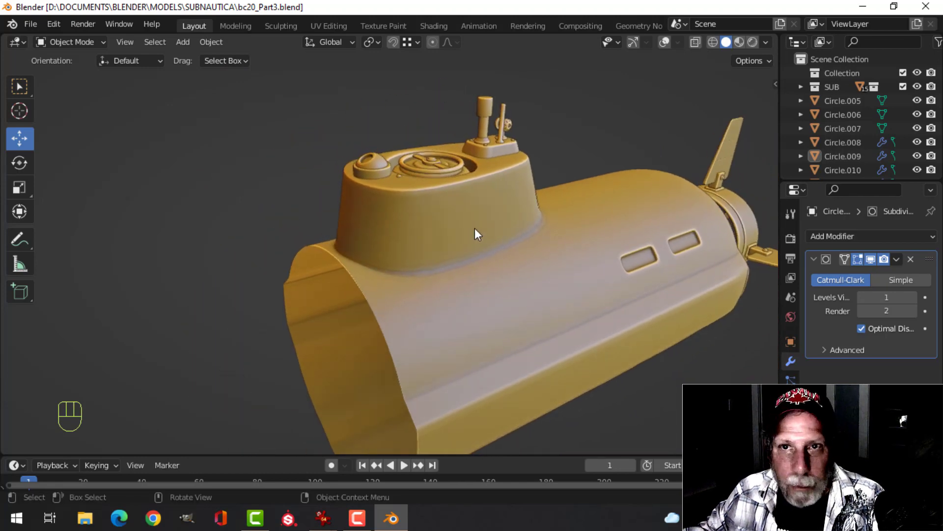
{"action": "scroll", "coordinate": [561, 231], "scroll_direction": "up", "scroll_amount": 2}
{"action": "mouse_move", "coordinate": [561, 230]}
{"action": "middle_mouse_down"}
{"action": "mouse_move", "coordinate": [432, 231]}
{"action": "mouse_move", "coordinate": [436, 247]}
{"action": "mouse_move", "coordinate": [457, 258]}
{"action": "mouse_move", "coordinate": [463, 240]}
{"action": "middle_mouse_up"}
{"action": "scroll", "coordinate": [463, 239], "scroll_direction": "up", "scroll_amount": 4}
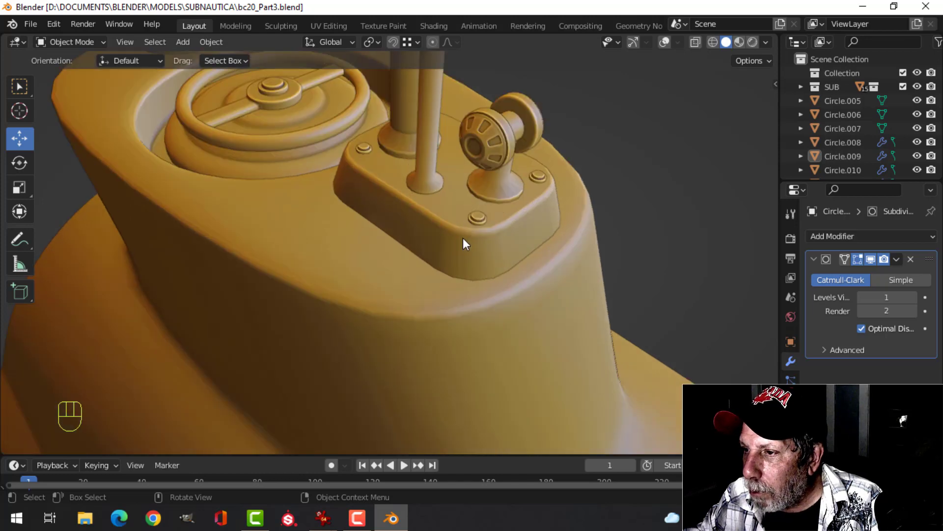
{"action": "scroll", "coordinate": [462, 238], "scroll_direction": "down", "scroll_amount": 5}
{"action": "mouse_move", "coordinate": [461, 240]}
{"action": "middle_mouse_down"}
{"action": "mouse_move", "coordinate": [509, 225]}
{"action": "mouse_move", "coordinate": [485, 256]}
{"action": "mouse_move", "coordinate": [550, 226]}
{"action": "middle_mouse_up"}
{"action": "scroll", "coordinate": [485, 242], "scroll_direction": "down", "scroll_amount": 3}
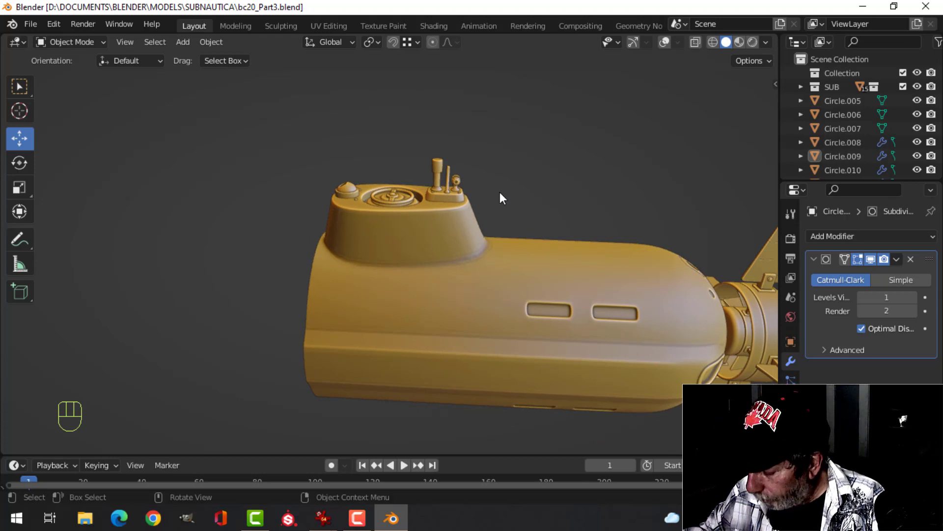
Show the overlays again and open all submarine parts in Edit Mode, deselected, in a right-side wireframe view.
{"action": "key", "text": "KP_3"}
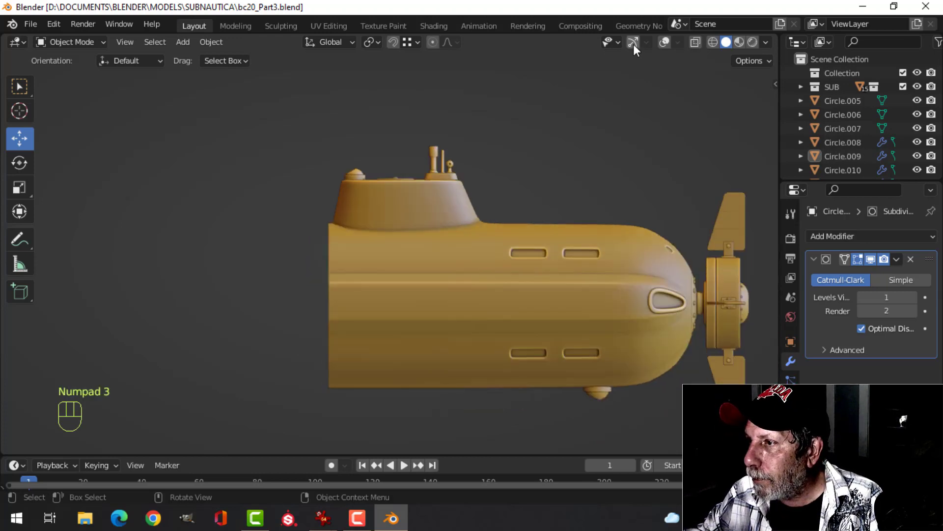
{"action": "left_click", "coordinate": [660, 41]}
{"action": "key", "text": "a"}
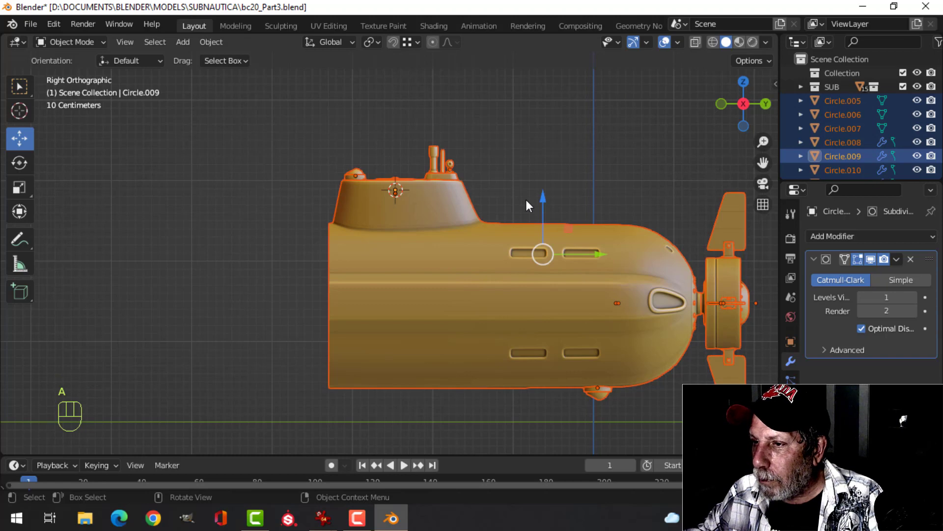
{"action": "key", "text": "Tab"}
{"action": "key", "text": "a"}
{"action": "key", "text": "alt+a"}
{"action": "key", "text": "z"}
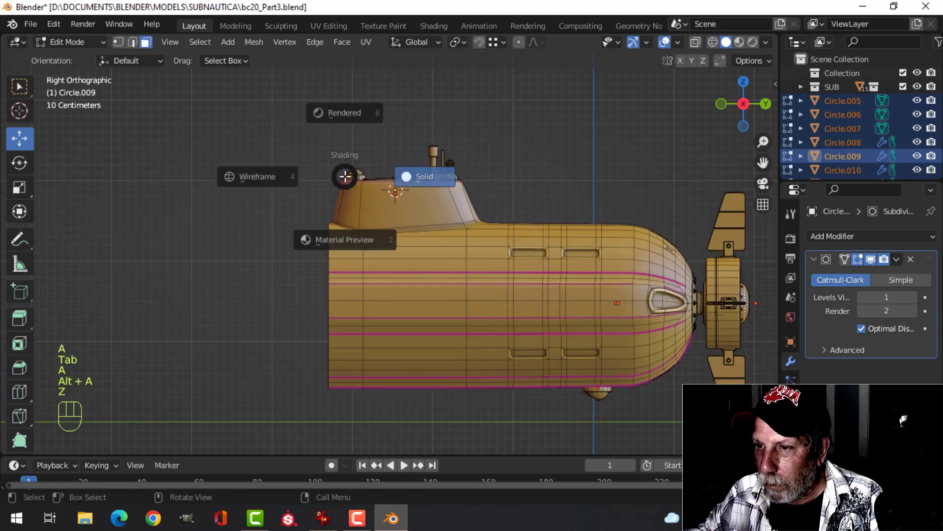
{"action": "left_click", "coordinate": [227, 173]}
{"action": "key", "text": "b"}
{"action": "mouse_move", "coordinate": [244, 96]}
{"action": "left_mouse_down"}
{"action": "mouse_move", "coordinate": [434, 427]}
{"action": "mouse_move", "coordinate": [495, 458]}
{"action": "left_mouse_up"}
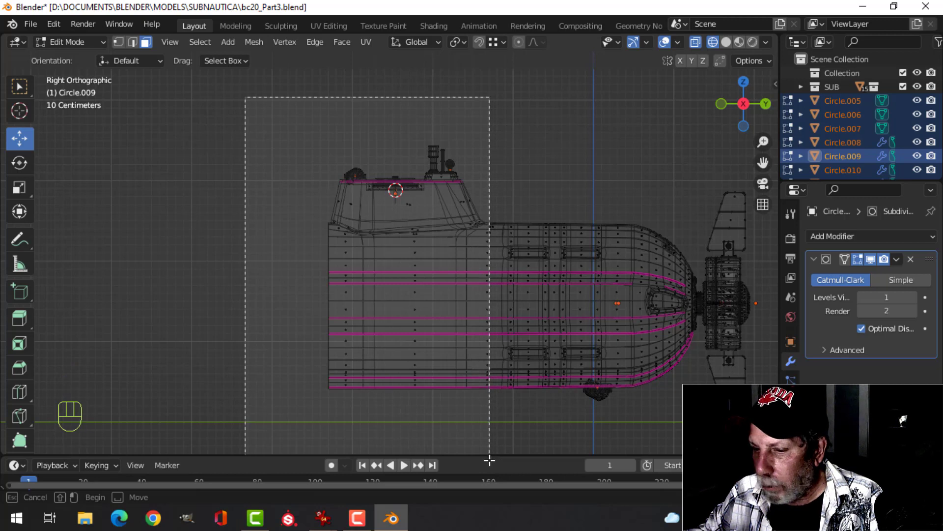
{"action": "left_click_drag", "start_coordinate": [489, 459], "coordinate": [489, 461]}
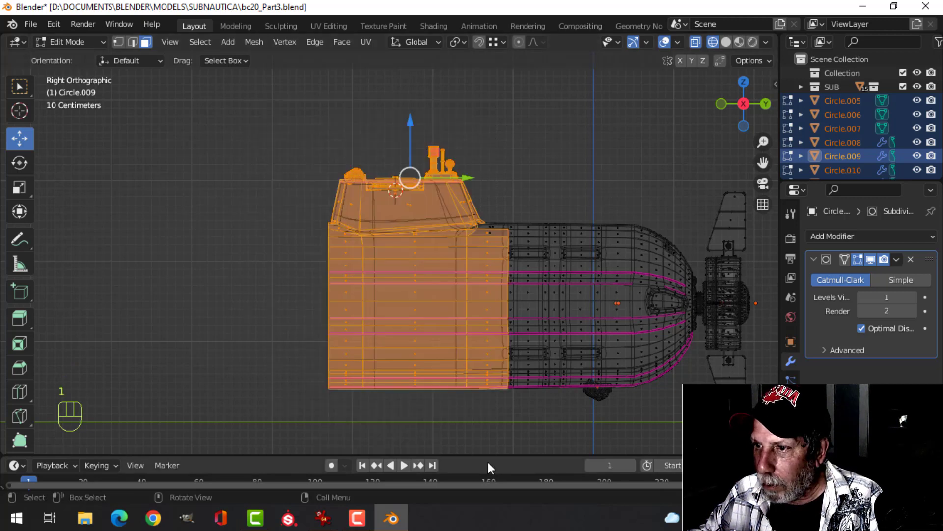
{"action": "key", "text": "alt+a"}
Select the vertices of the conning tower, its fittings and the forward hull, and move them slightly toward the stern along Y.
{"action": "left_click", "coordinate": [359, 138]}
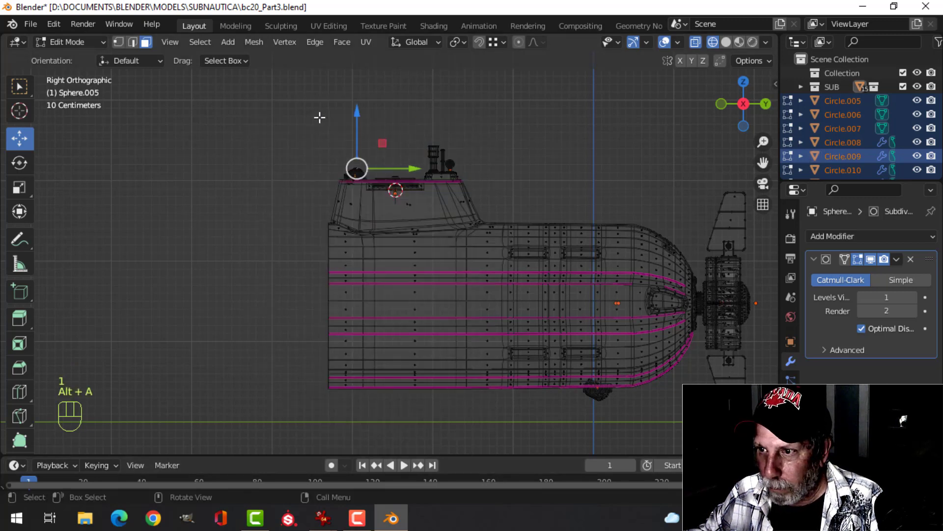
{"action": "left_click_drag", "start_coordinate": [293, 90], "coordinate": [523, 383]}
{"action": "key", "text": "z"}
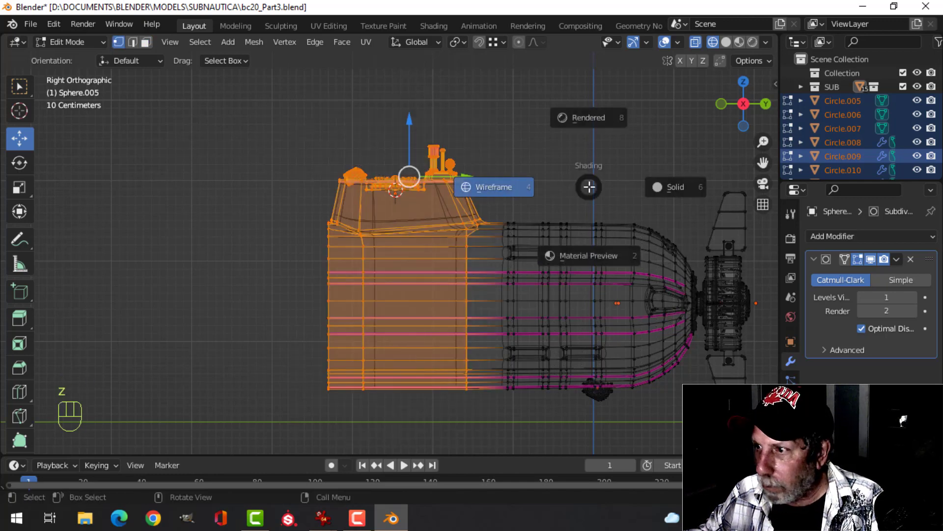
{"action": "left_click", "coordinate": [676, 198]}
{"action": "middle_click_drag", "start_coordinate": [504, 177], "coordinate": [440, 255], "text": "shift"}
{"action": "mouse_move", "coordinate": [470, 256]}
{"action": "middle_mouse_down"}
{"action": "mouse_move", "coordinate": [478, 289]}
{"action": "mouse_move", "coordinate": [470, 319]}
{"action": "mouse_move", "coordinate": [481, 124]}
{"action": "middle_mouse_up"}
{"action": "scroll", "coordinate": [483, 336], "scroll_direction": "up", "scroll_amount": 2}
{"action": "middle_click_drag", "start_coordinate": [476, 171], "coordinate": [477, 154]}
{"action": "middle_click_drag", "start_coordinate": [481, 173], "coordinate": [493, 241], "text": "shift"}
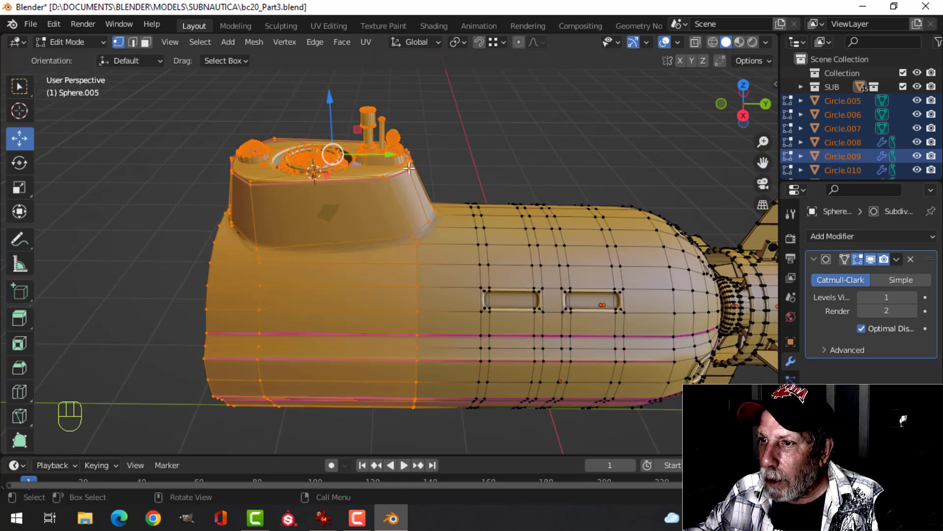
{"action": "left_click_drag", "start_coordinate": [386, 152], "coordinate": [417, 156]}
{"action": "key", "text": "alt+a"}
{"action": "key", "text": "Tab"}
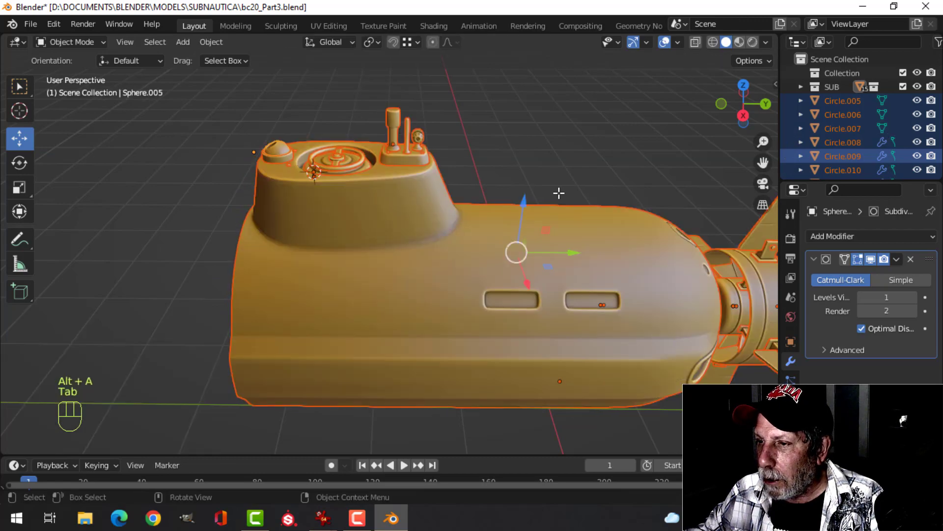
{"action": "key", "text": "alt+a"}
Try the olive-green MatCap on the submarine and view it from the bow and the side.
{"action": "middle_click_drag", "start_coordinate": [558, 191], "coordinate": [504, 273]}
{"action": "scroll", "coordinate": [543, 236], "scroll_direction": "up", "scroll_amount": 4}
{"action": "scroll", "coordinate": [551, 247], "scroll_direction": "down", "scroll_amount": 3}
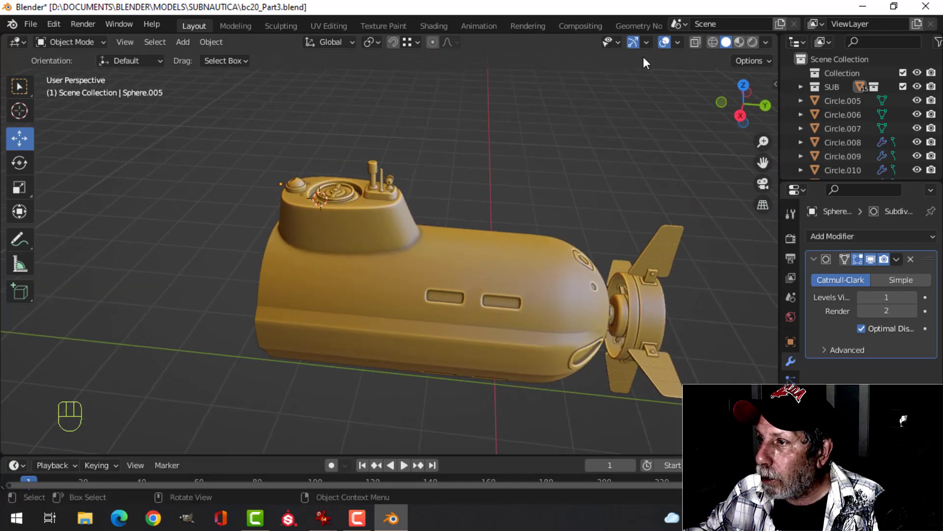
{"action": "left_click", "coordinate": [770, 43]}
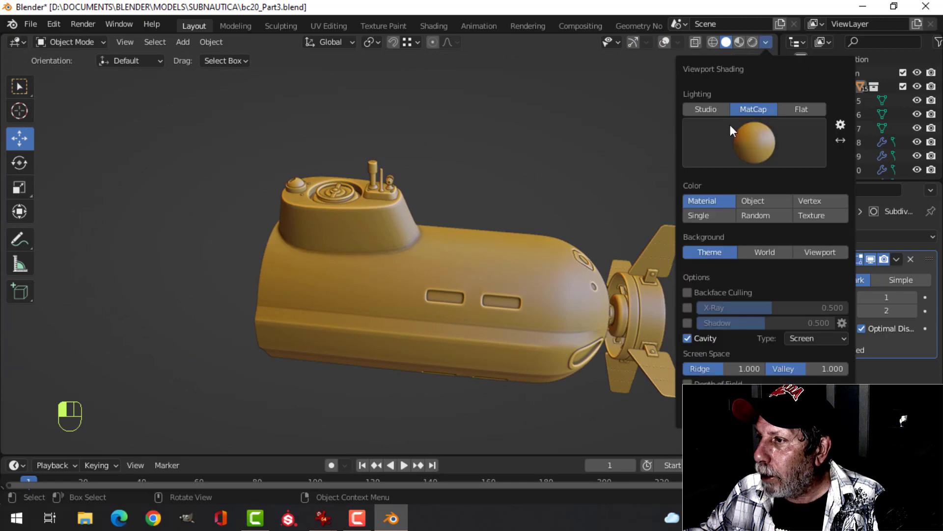
{"action": "left_click", "coordinate": [727, 143]}
{"action": "left_click", "coordinate": [552, 353]}
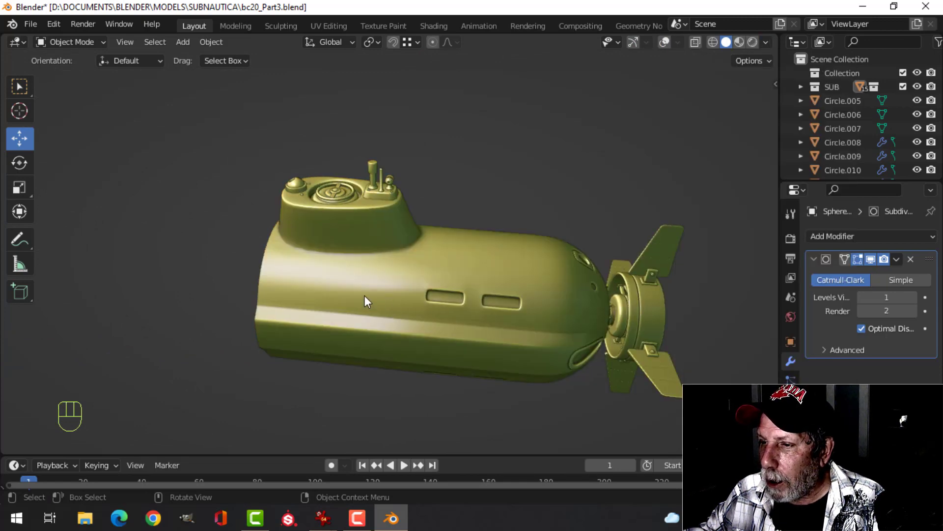
{"action": "middle_click_drag", "start_coordinate": [365, 296], "coordinate": [549, 312]}
{"action": "scroll", "coordinate": [550, 313], "scroll_direction": "up", "scroll_amount": 3}
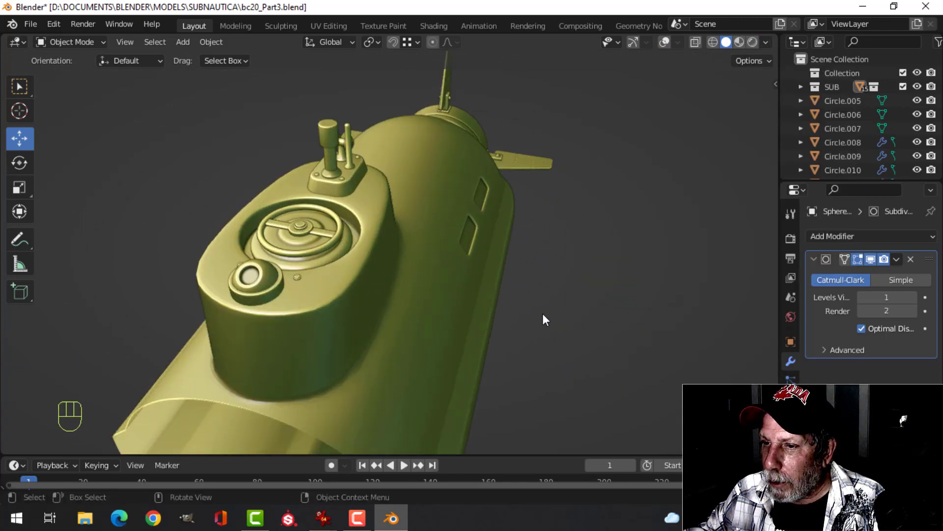
{"action": "scroll", "coordinate": [543, 318], "scroll_direction": "down", "scroll_amount": 3}
{"action": "middle_click_drag", "start_coordinate": [591, 282], "coordinate": [471, 266]}
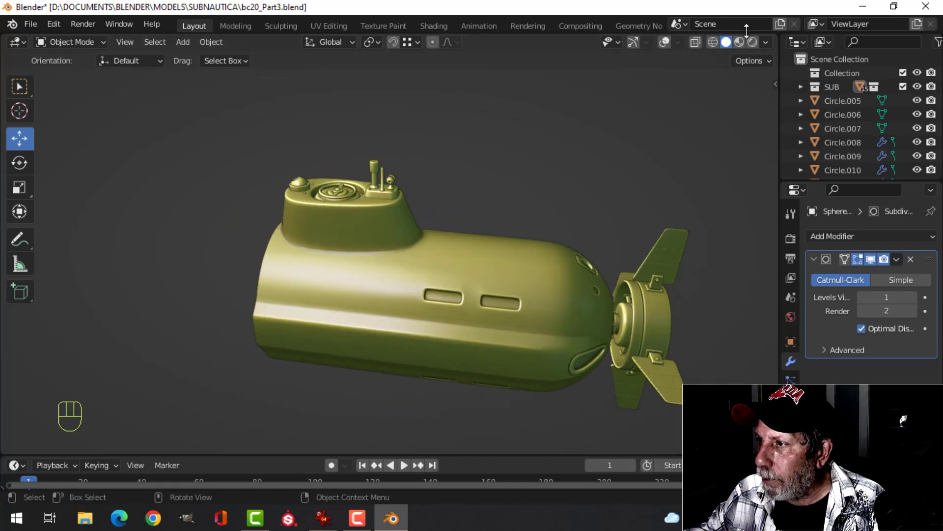
Change the viewport MatCap back to the golden-yellow sphere.
{"action": "left_click", "coordinate": [766, 42]}
{"action": "left_click", "coordinate": [751, 134]}
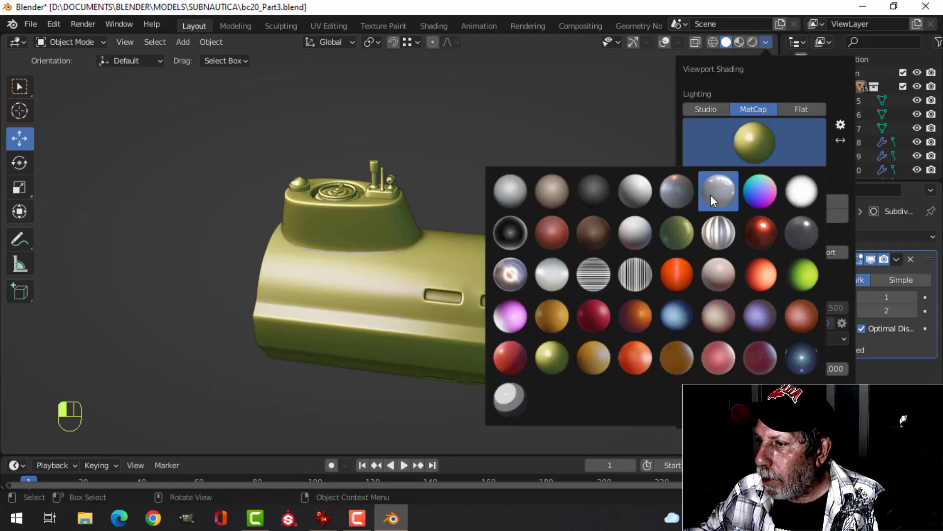
{"action": "left_click", "coordinate": [620, 324]}
Examine the hatch, wheel, dome and periscope fittings from above, and the hull from its open bow.
{"action": "mouse_move", "coordinate": [556, 282]}
{"action": "middle_mouse_down"}
{"action": "mouse_move", "coordinate": [442, 267]}
{"action": "mouse_move", "coordinate": [493, 308]}
{"action": "mouse_move", "coordinate": [497, 202]}
{"action": "mouse_move", "coordinate": [535, 284]}
{"action": "middle_mouse_up"}
{"action": "scroll", "coordinate": [499, 274], "scroll_direction": "up", "scroll_amount": 3}
{"action": "scroll", "coordinate": [497, 203], "scroll_direction": "up", "scroll_amount": 2}
{"action": "scroll", "coordinate": [494, 204], "scroll_direction": "down", "scroll_amount": 3}
{"action": "middle_click_drag", "start_coordinate": [371, 211], "coordinate": [443, 257]}
{"action": "scroll", "coordinate": [452, 246], "scroll_direction": "up", "scroll_amount": 2}
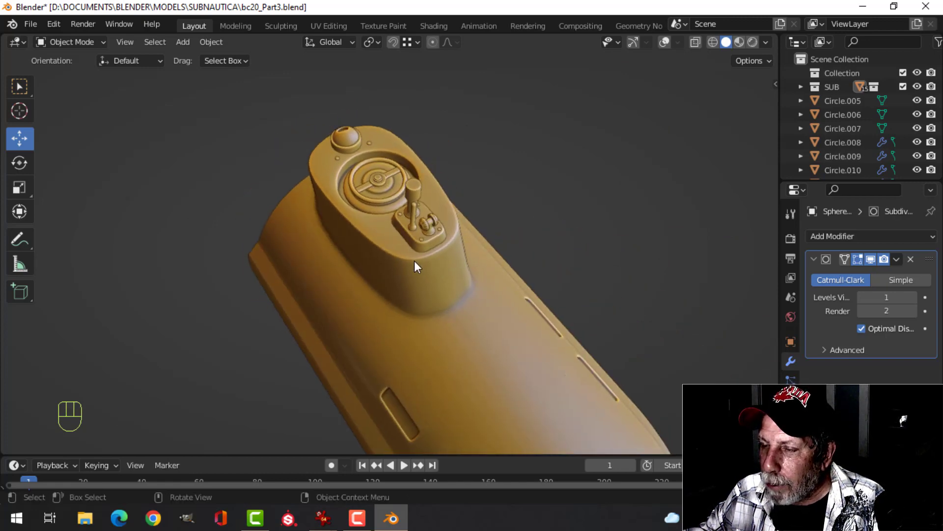
{"action": "scroll", "coordinate": [401, 249], "scroll_direction": "up", "scroll_amount": 3}
{"action": "middle_click_drag", "start_coordinate": [401, 249], "coordinate": [439, 259], "text": "shift"}
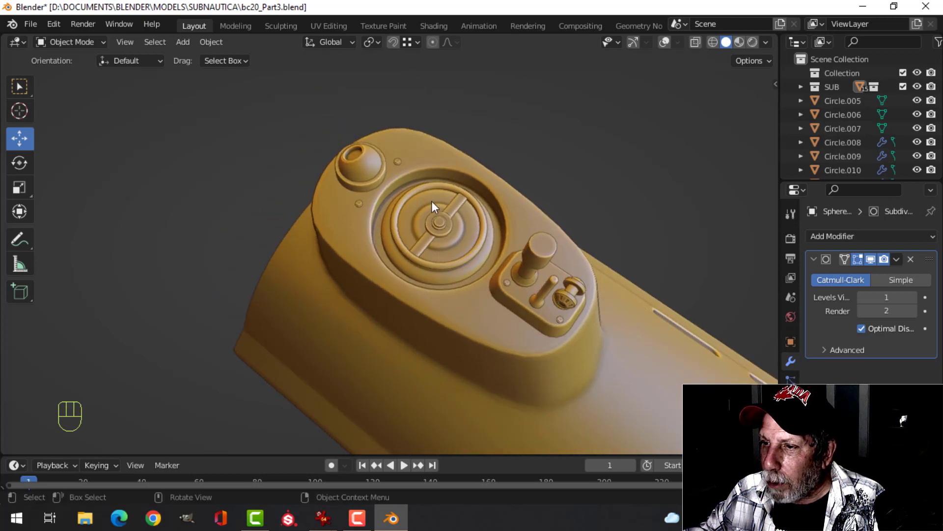
{"action": "scroll", "coordinate": [450, 233], "scroll_direction": "up", "scroll_amount": 2}
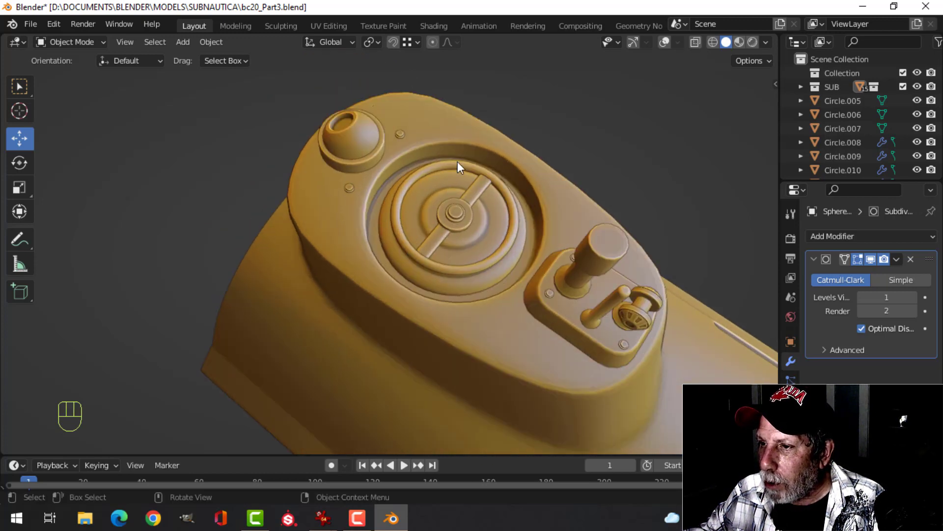
{"action": "scroll", "coordinate": [508, 275], "scroll_direction": "down", "scroll_amount": 3}
{"action": "middle_click_drag", "start_coordinate": [488, 275], "coordinate": [576, 242]}
{"action": "scroll", "coordinate": [601, 211], "scroll_direction": "down", "scroll_amount": 4}
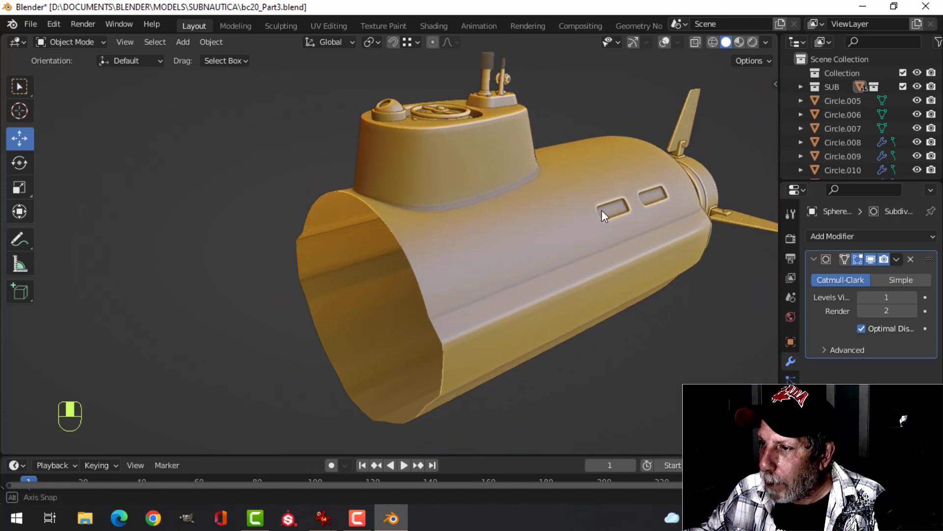
{"action": "mouse_move", "coordinate": [601, 211]}
{"action": "middle_mouse_down", "text": "shift"}
{"action": "mouse_move", "coordinate": [550, 247]}
{"action": "mouse_move", "coordinate": [568, 260]}
{"action": "mouse_move", "coordinate": [429, 291]}
{"action": "mouse_move", "coordinate": [350, 290]}
{"action": "mouse_move", "coordinate": [343, 299]}
{"action": "mouse_move", "coordinate": [574, 263]}
{"action": "mouse_move", "coordinate": [396, 249]}
{"action": "mouse_move", "coordinate": [526, 253]}
{"action": "middle_mouse_up", "text": "shift"}
{"action": "scroll", "coordinate": [443, 248], "scroll_direction": "down", "scroll_amount": 3}
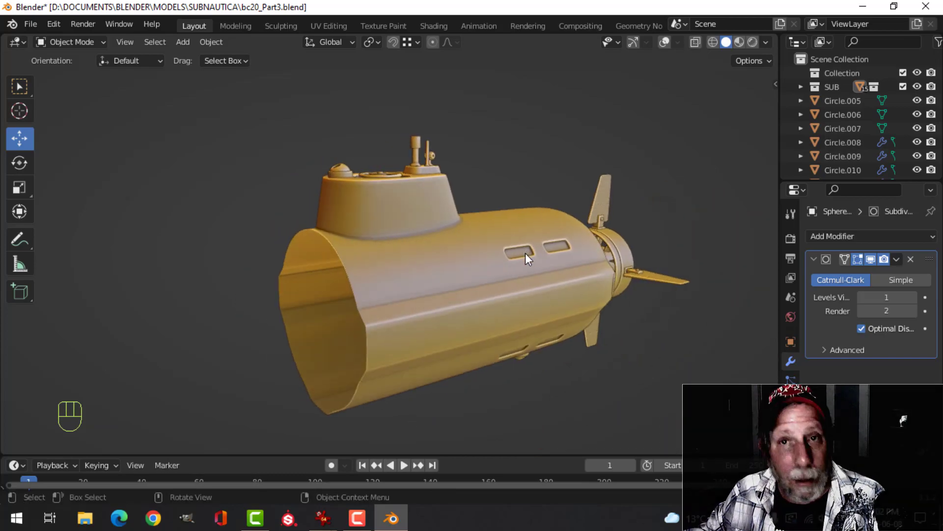